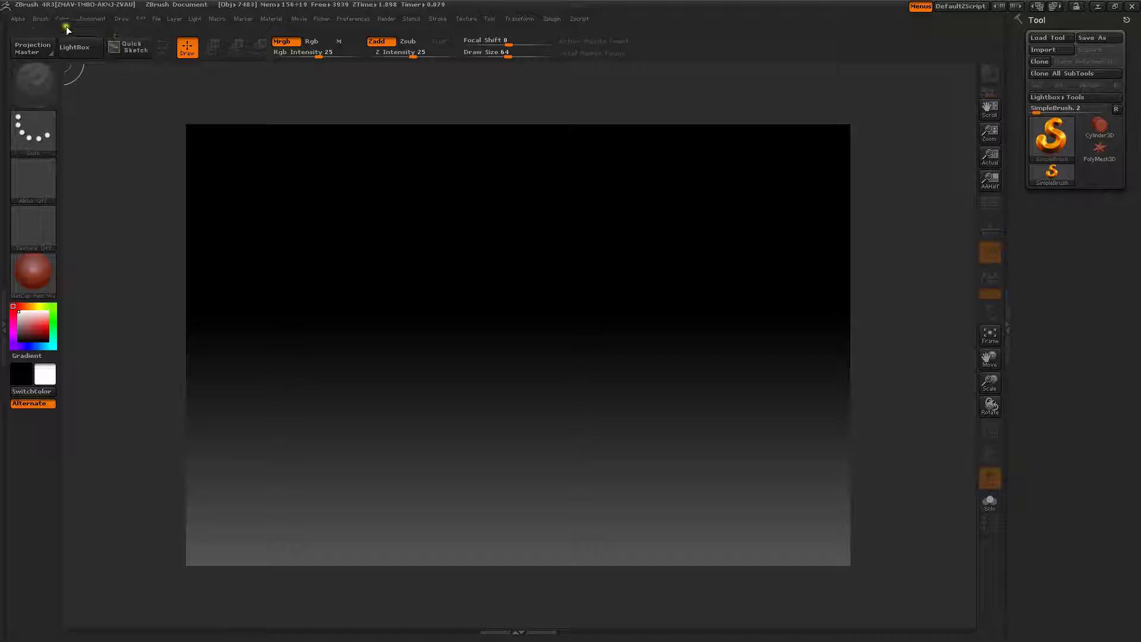
- Choose the ZSphere tool, draw one ZSphere in the centre of the canvas and enter Edit mode
left_click(1047, 132)
left_click(804, 215)
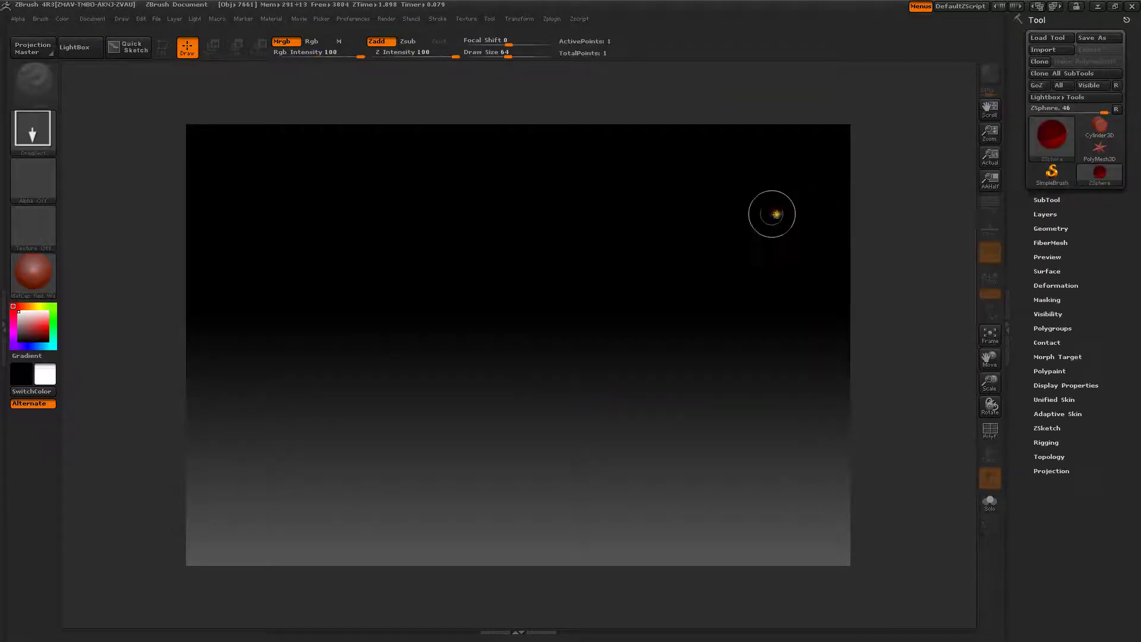
left_click_drag(523, 334, 722, 342)
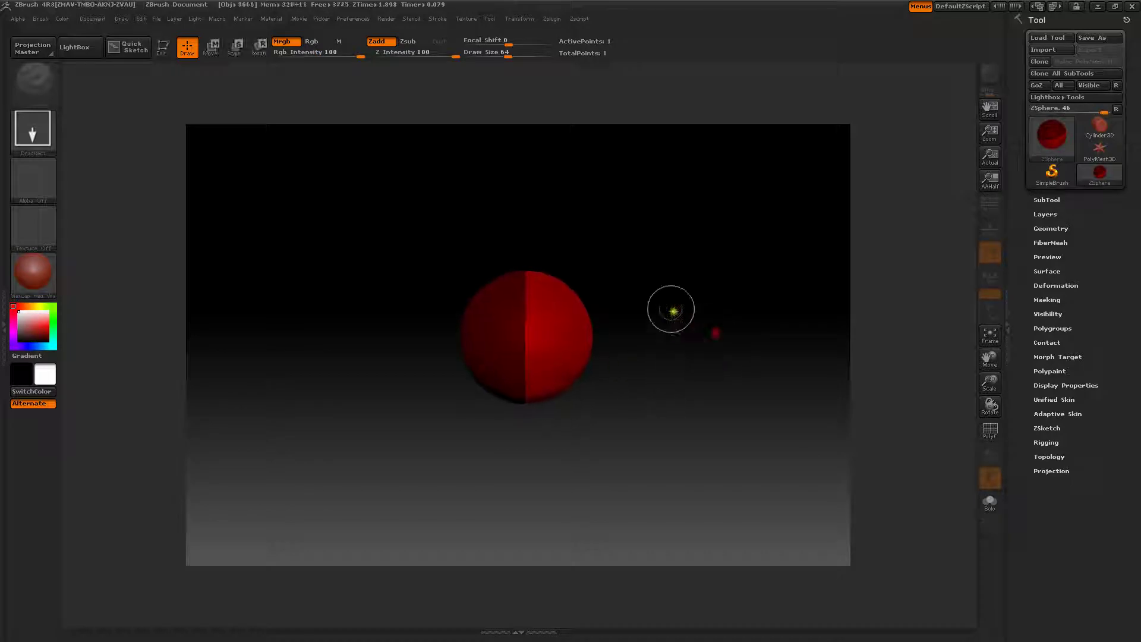
left_click(166, 48)
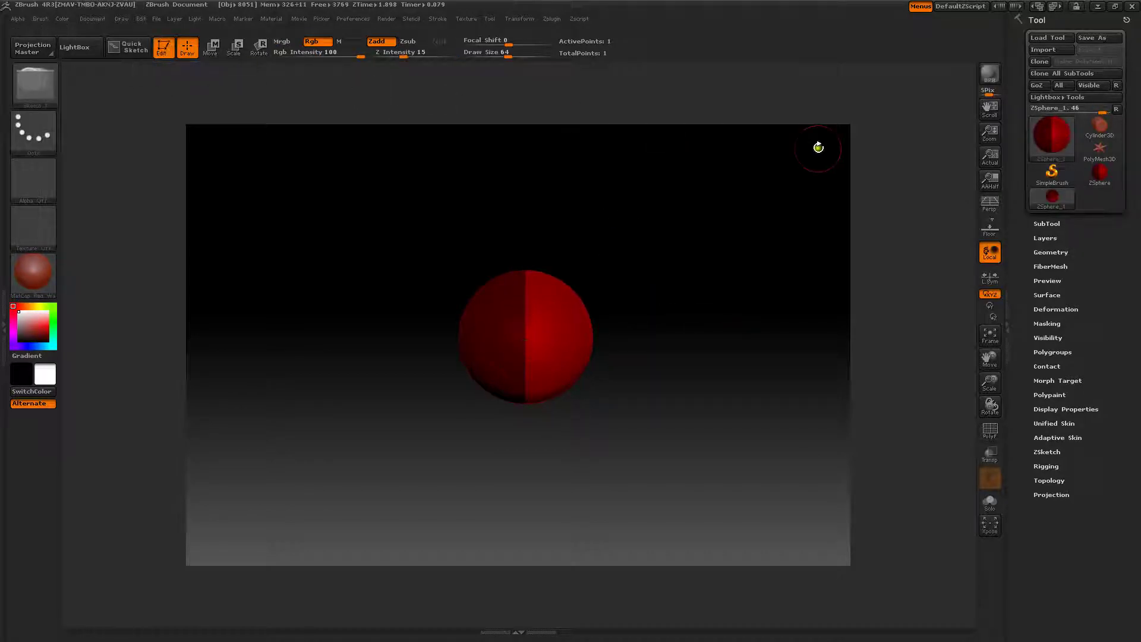
- Show the floor grid and activate symmetry on the Z axis for the ZSphere
left_click(989, 227)
mouse_move(700, 244)
left_mouse_down()
mouse_move(761, 230)
mouse_move(716, 244)
mouse_move(698, 193)
mouse_move(714, 173)
mouse_move(718, 224)
mouse_move(715, 209)
left_mouse_up()
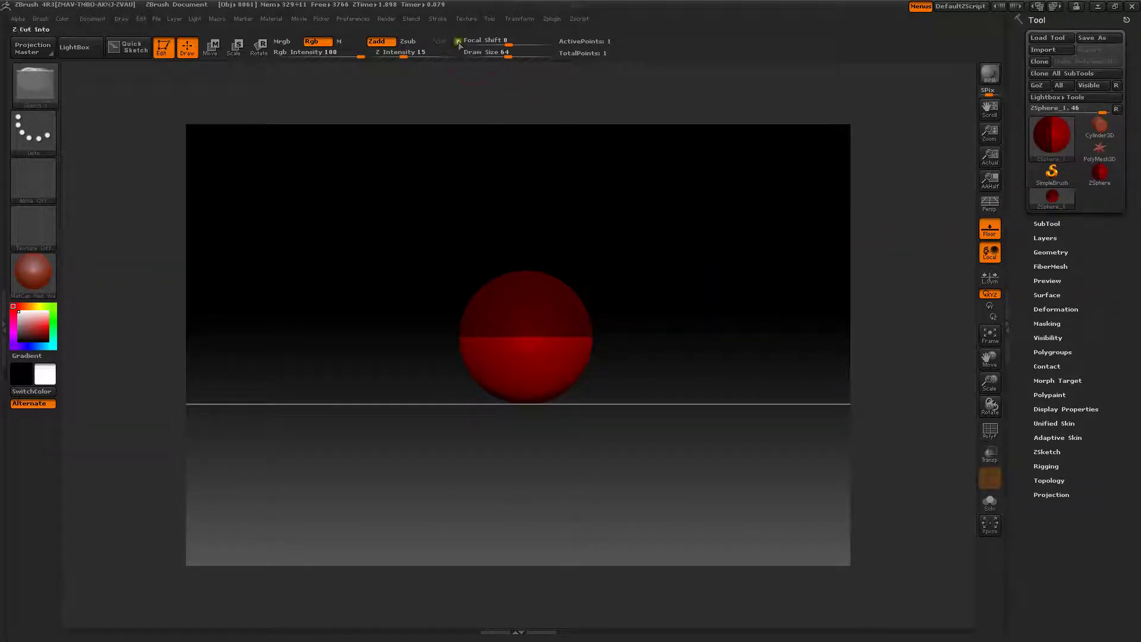
left_click(514, 19)
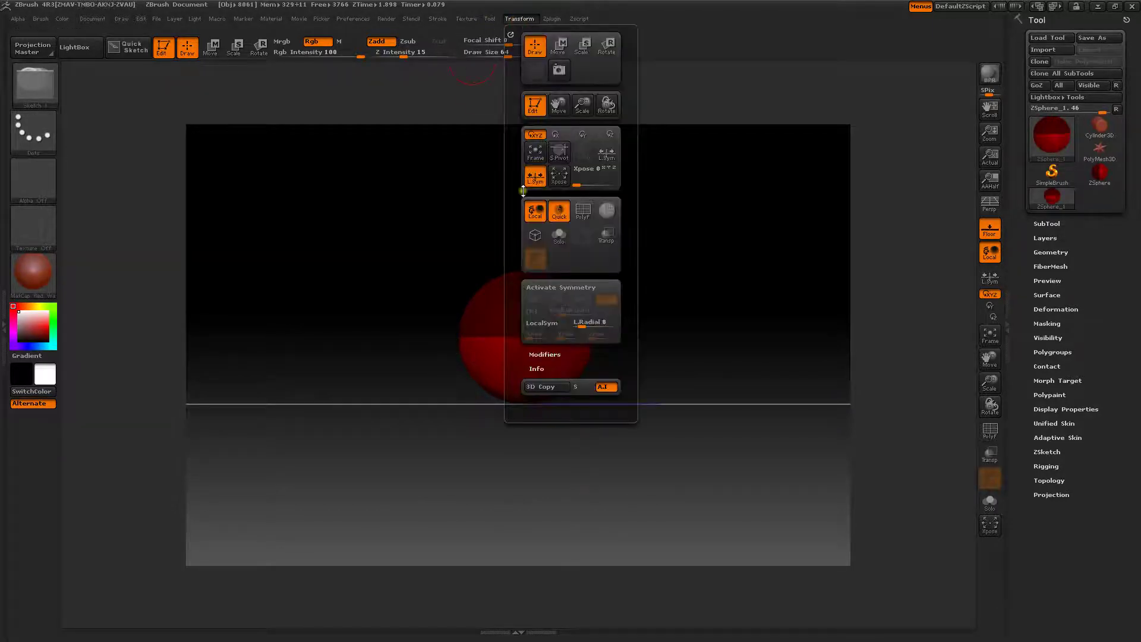
left_click(561, 287)
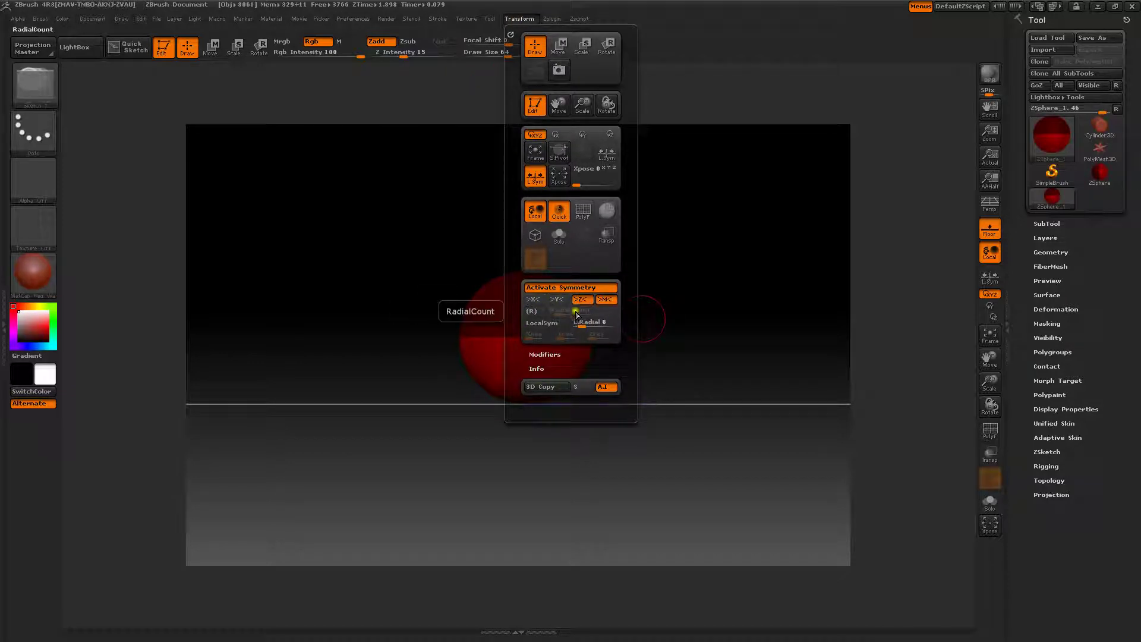
left_click_drag(431, 211, 484, 230)
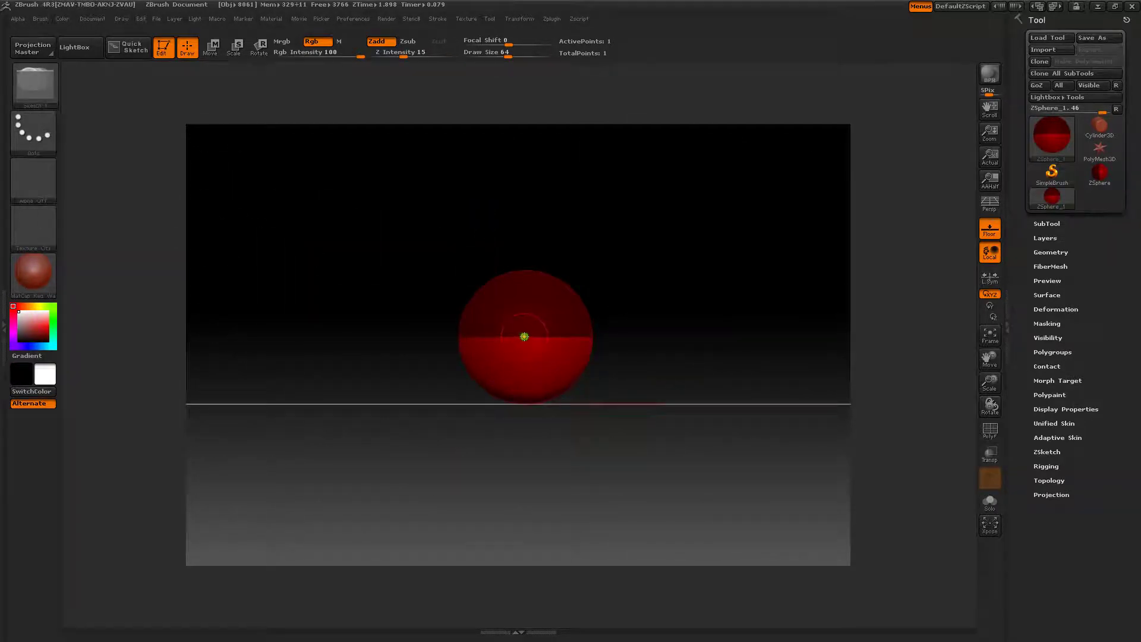
- Draw a mirrored pair of child ZSpheres on either side of the root and preview the resulting skin
left_click_drag(524, 337, 553, 354)
left_click_drag(715, 337, 659, 333)
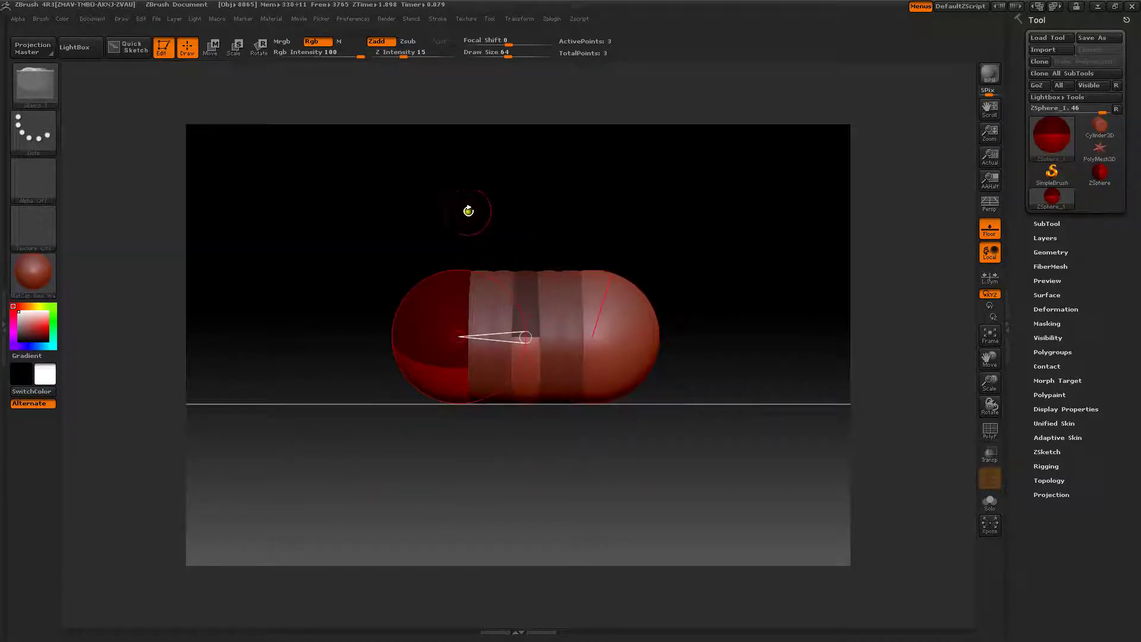
key("a")
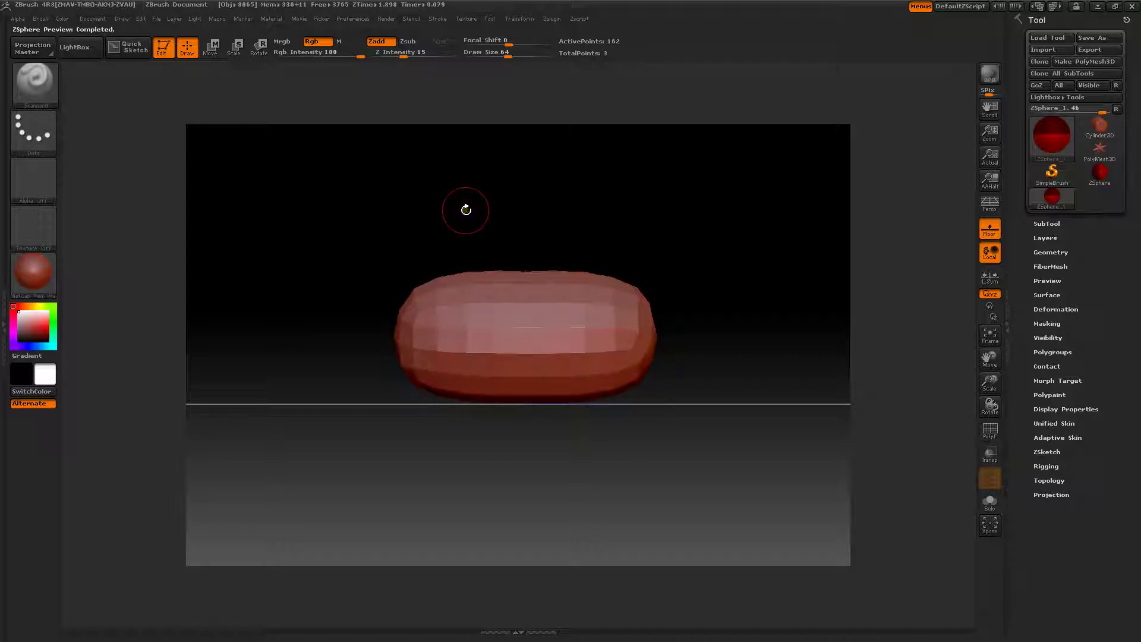
key("a")
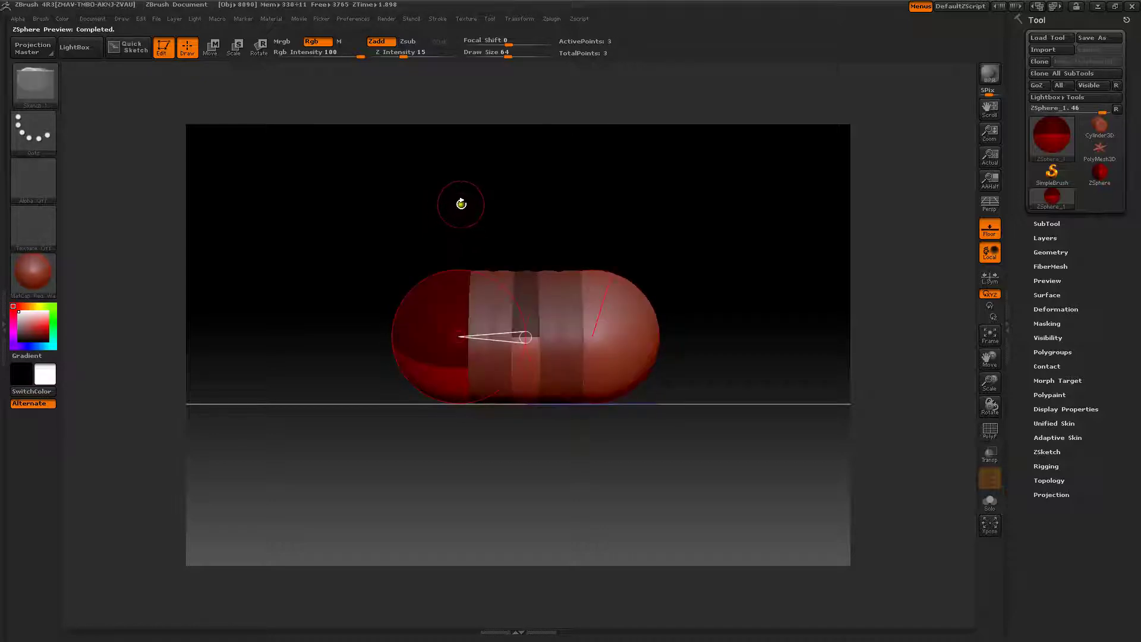
- Move the mirrored child ZSpheres far outward to stretch the chain into a long bar, checking the skin preview
left_click_drag(484, 210, 480, 148, "alt")
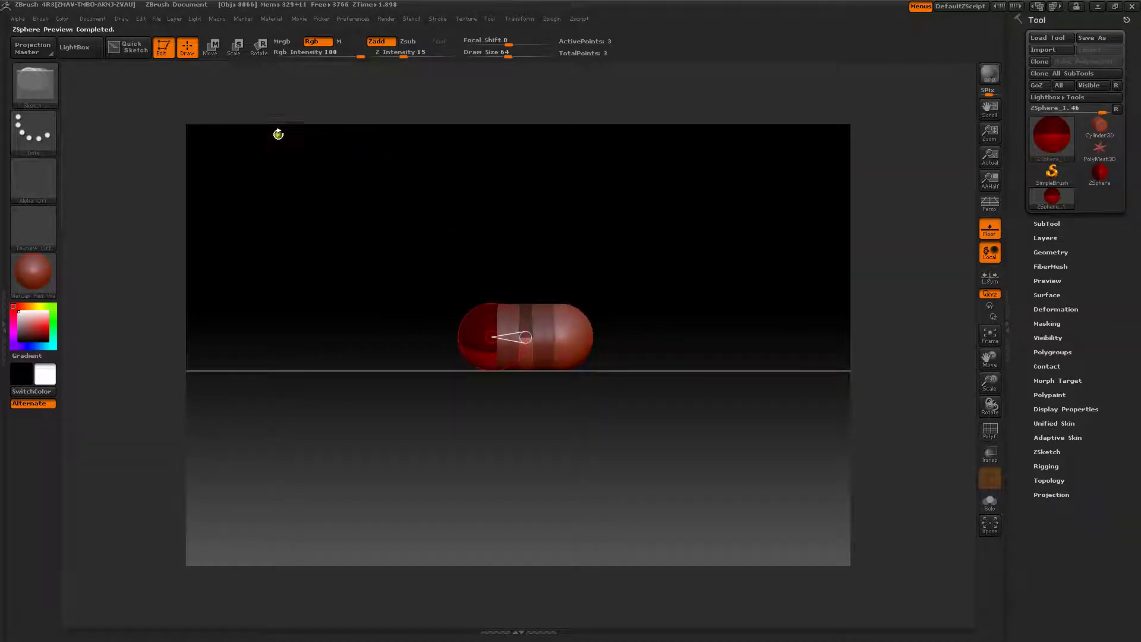
left_click(212, 47)
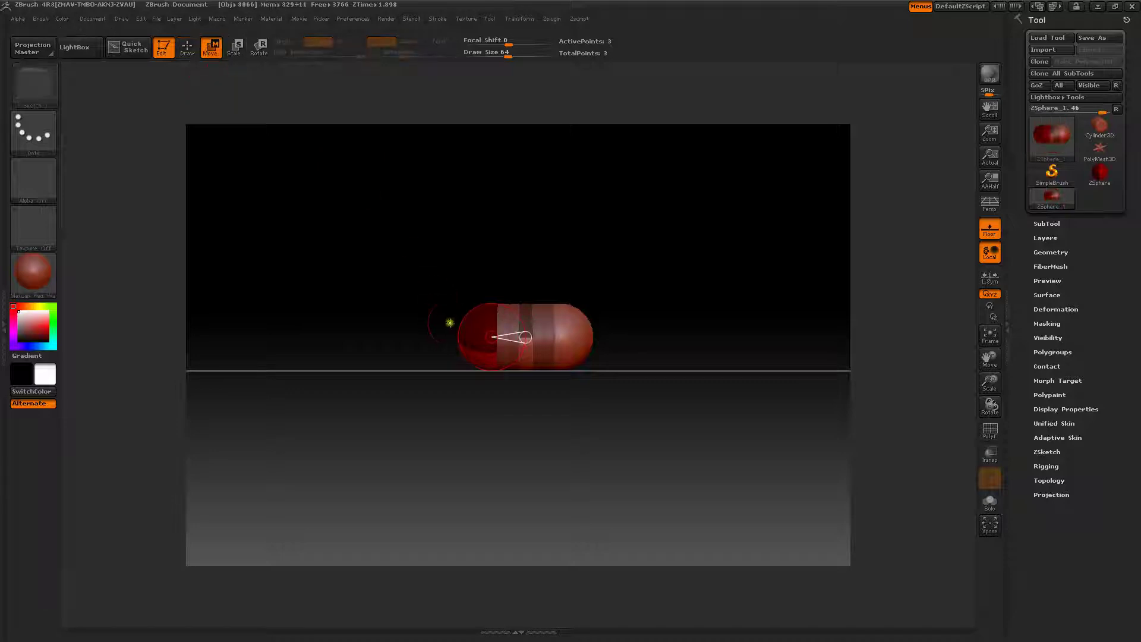
left_click_drag(483, 337, 329, 331)
key("a")
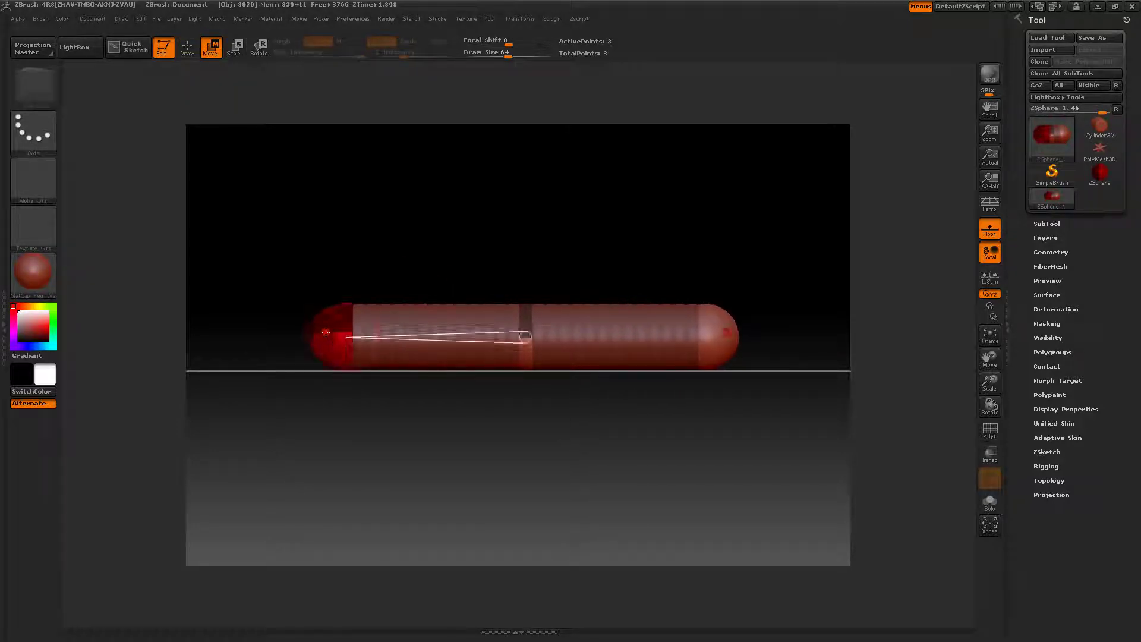
key("a")
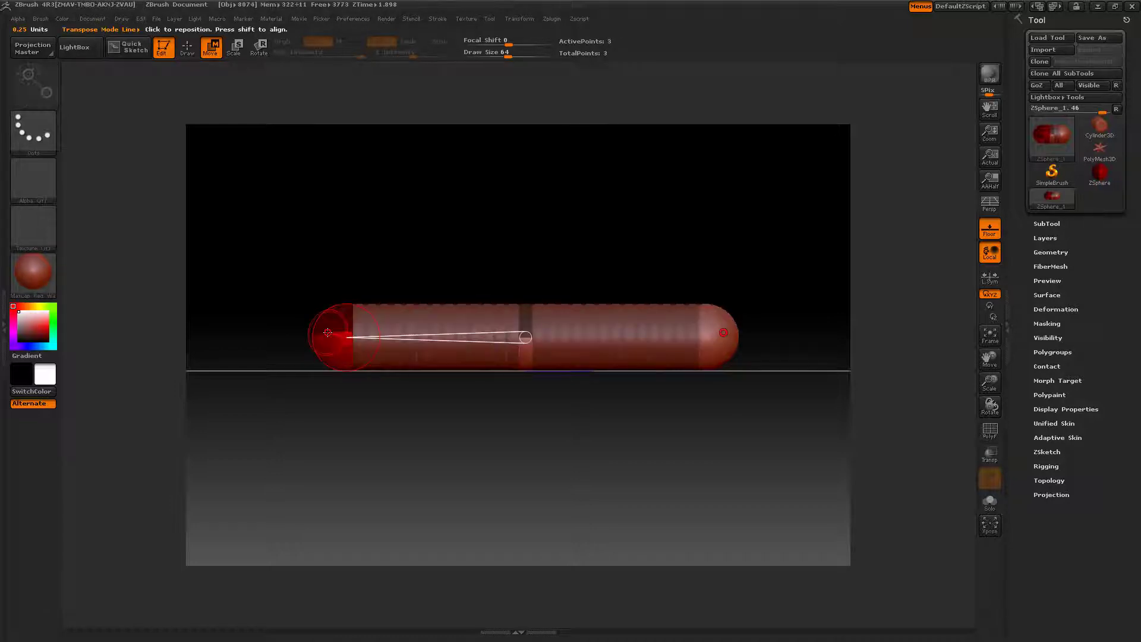
left_click_drag(318, 248, 344, 248)
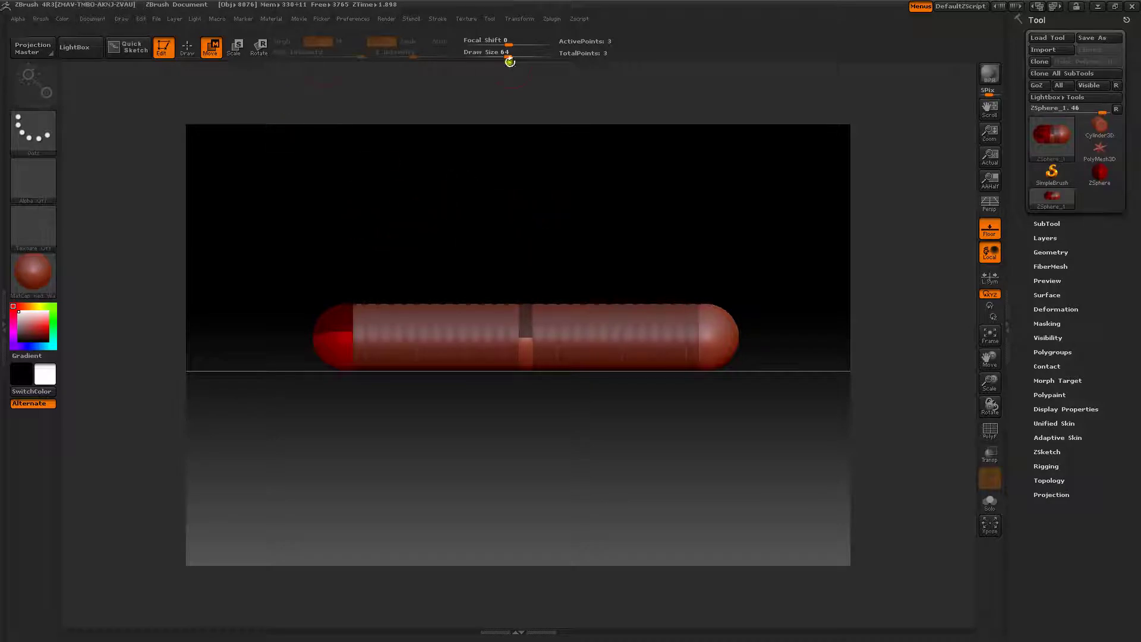
- Deactivate symmetry and view one end of the bar from above against the floor grid
left_click(519, 18)
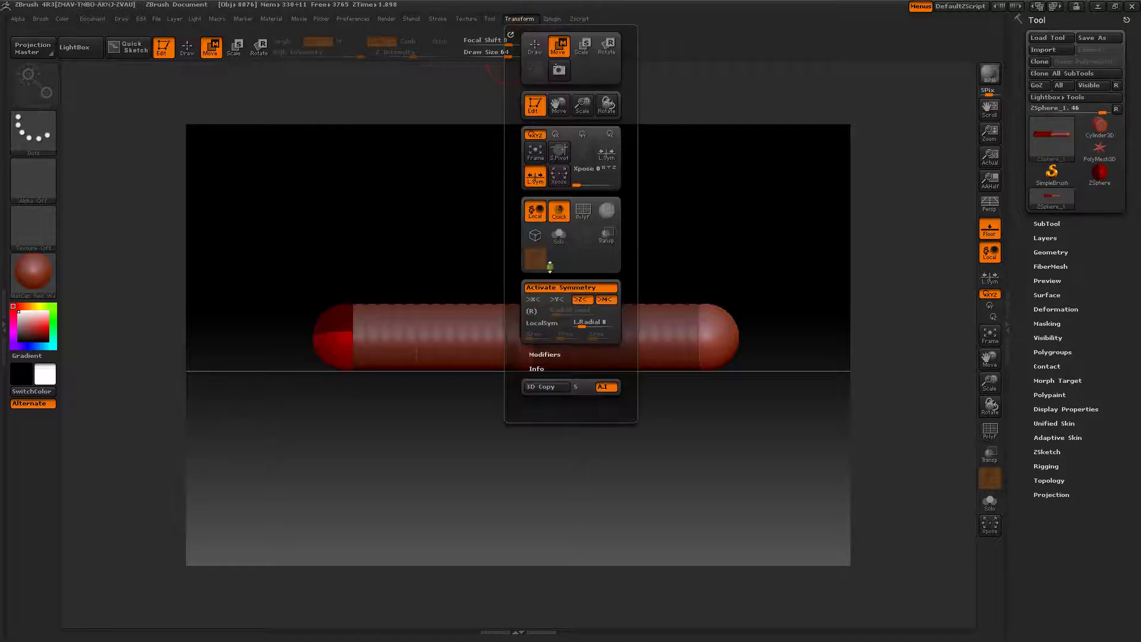
left_click(565, 287)
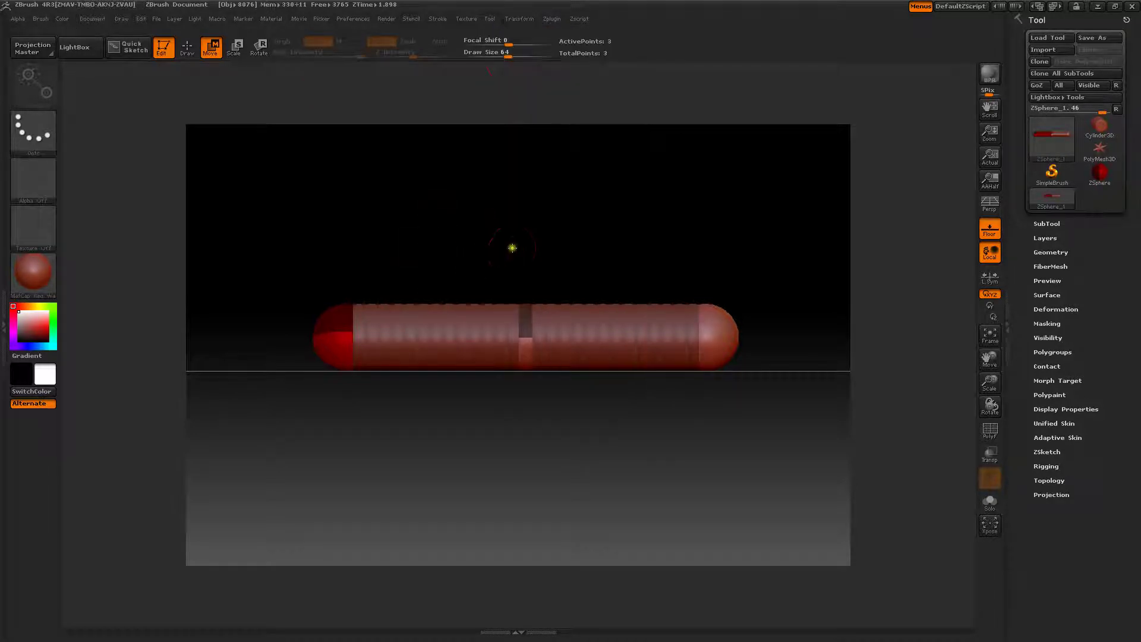
left_click_drag(528, 236, 480, 287)
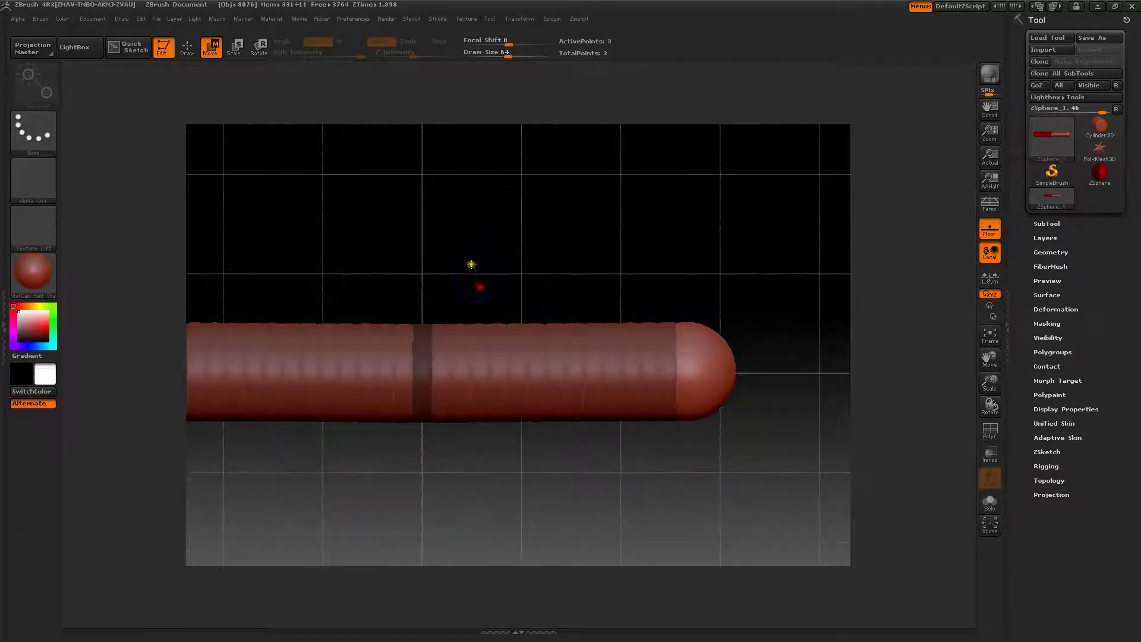
left_click_drag(490, 244, 418, 222, "alt")
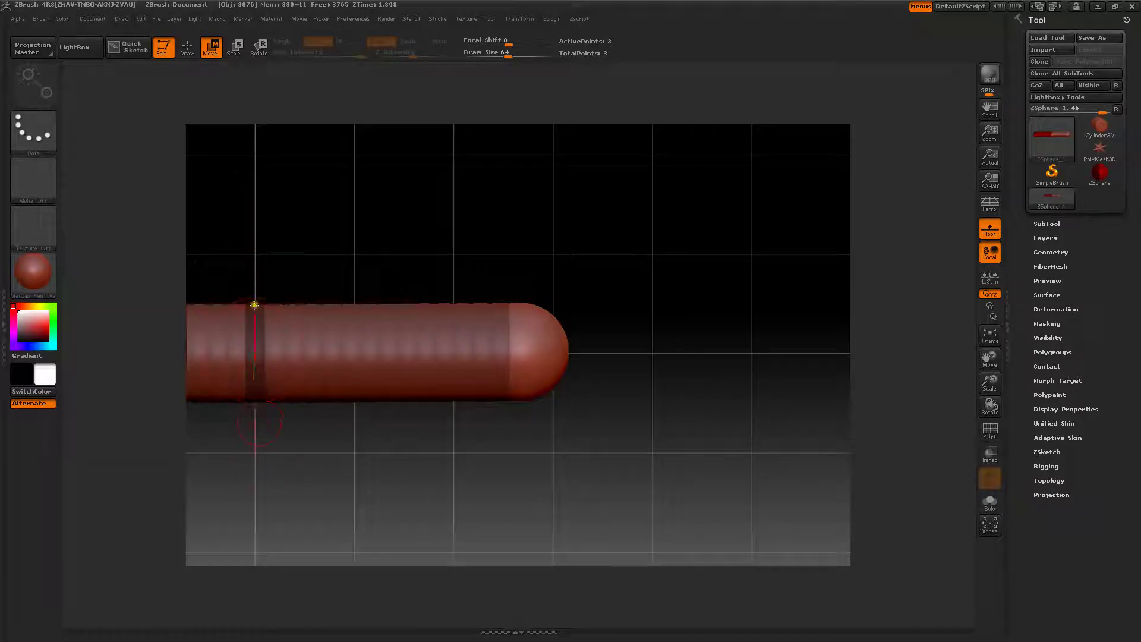
- Reactivate symmetry and draw a pair of ZSpheres on one end of the bar, mirrored across its length
left_click(519, 18)
left_click(553, 288)
mouse_move(524, 305)
left_mouse_down()
mouse_move(546, 308)
mouse_move(531, 272)
left_mouse_up()
key("q")
left_click_drag(458, 221, 408, 229)
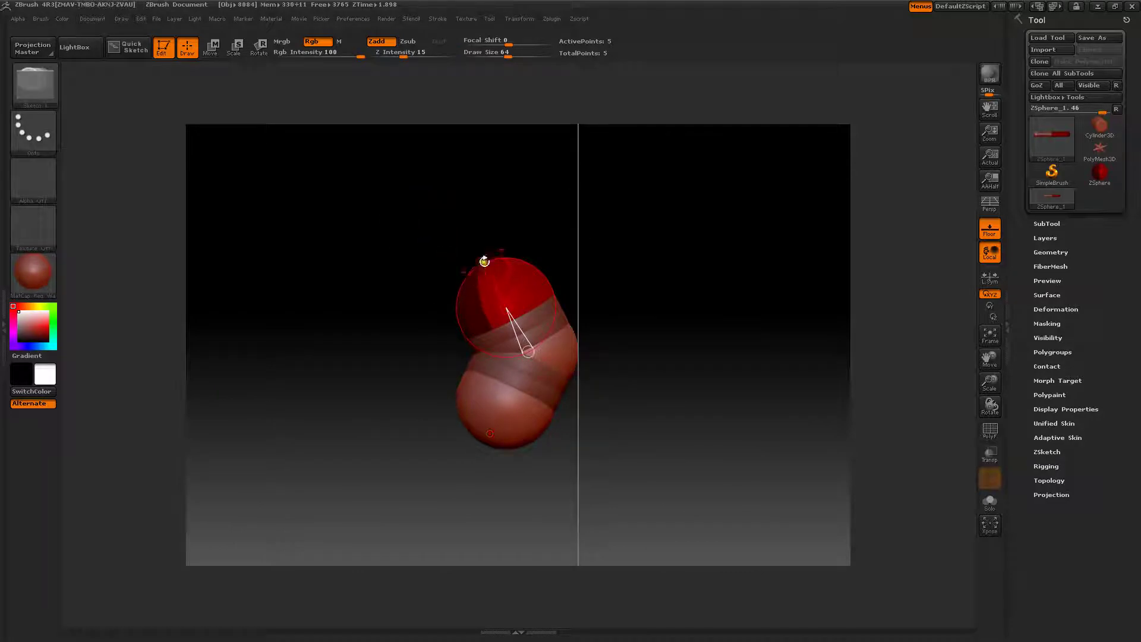
- Move the mirrored end ZSpheres outward, perpendicular to the bar, to form the long crossbar of a T
left_click(212, 47)
mouse_move(472, 255)
left_mouse_down()
mouse_move(502, 298)
mouse_move(520, 256)
mouse_move(519, 165)
mouse_move(372, 212)
mouse_move(412, 211)
mouse_move(381, 203)
mouse_move(400, 186)
mouse_move(385, 139)
left_mouse_up()
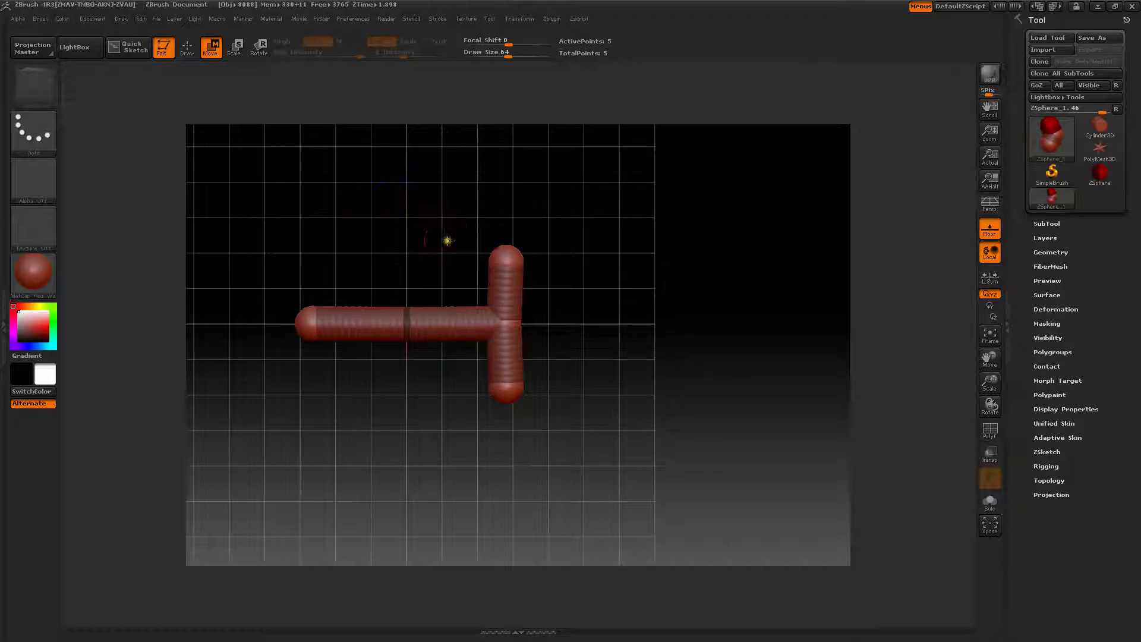
left_click(506, 255)
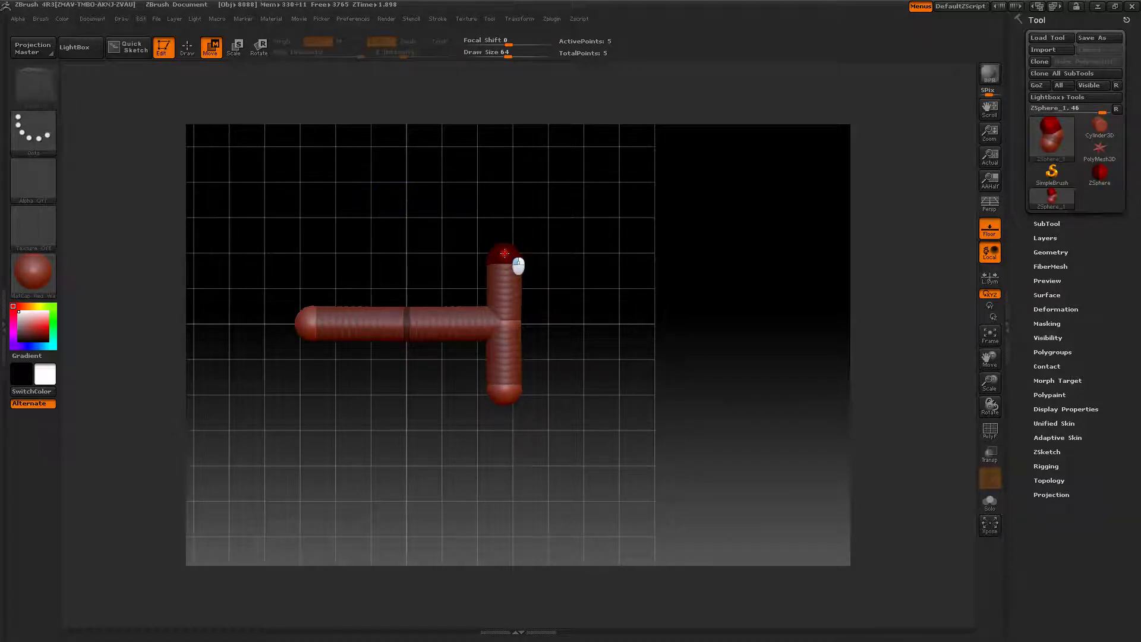
mouse_move(434, 242)
left_mouse_down()
mouse_move(438, 194)
mouse_move(432, 237)
mouse_move(417, 245)
left_mouse_up()
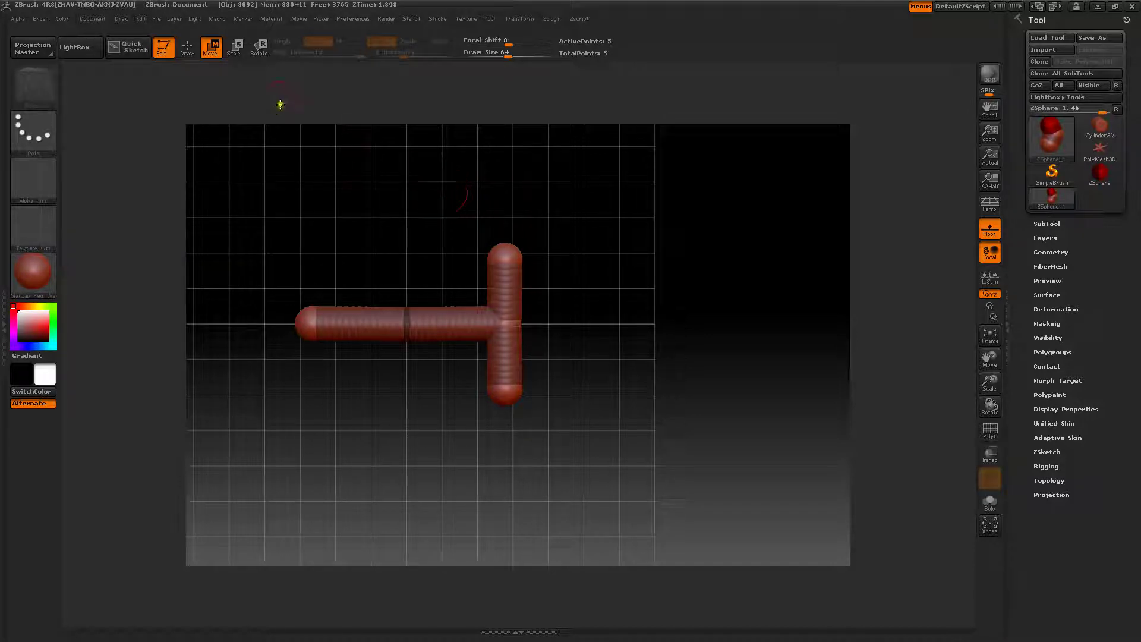
left_click_drag(505, 251, 507, 208)
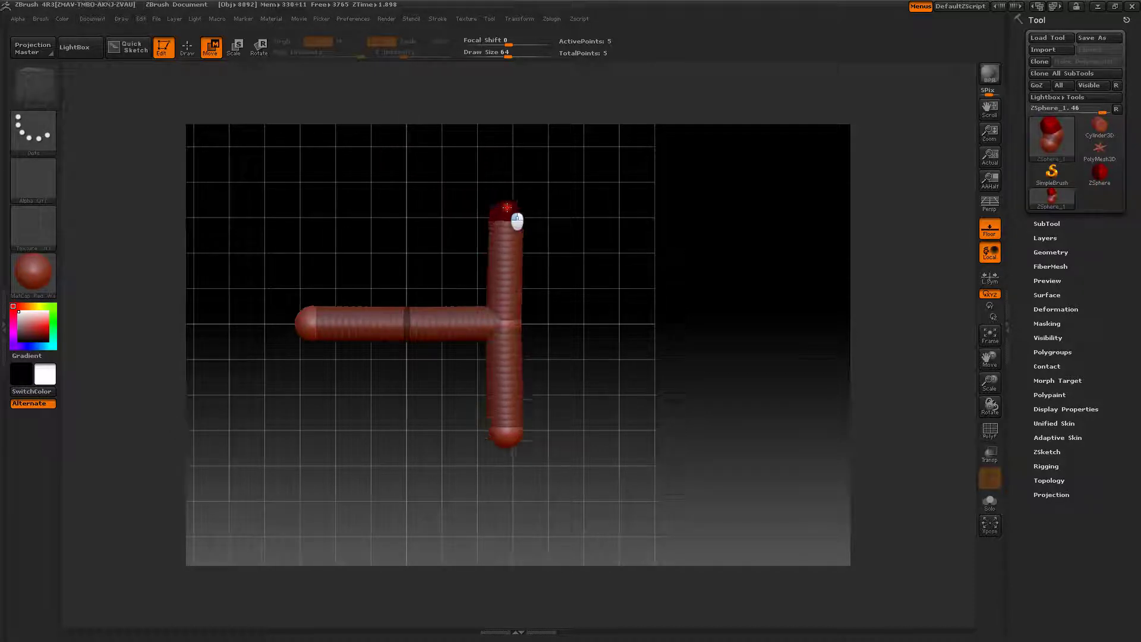
left_click_drag(595, 229, 451, 192)
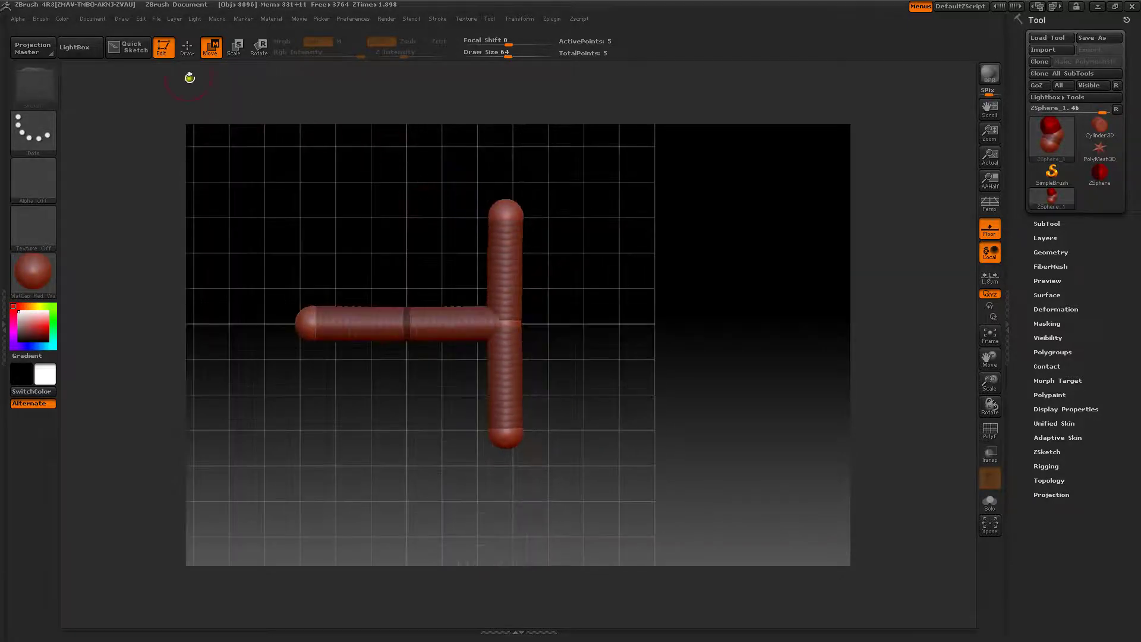
- Insert a mirrored joint ZSphere at the middle of each crossbar arm
left_click(187, 47)
left_click(504, 268)
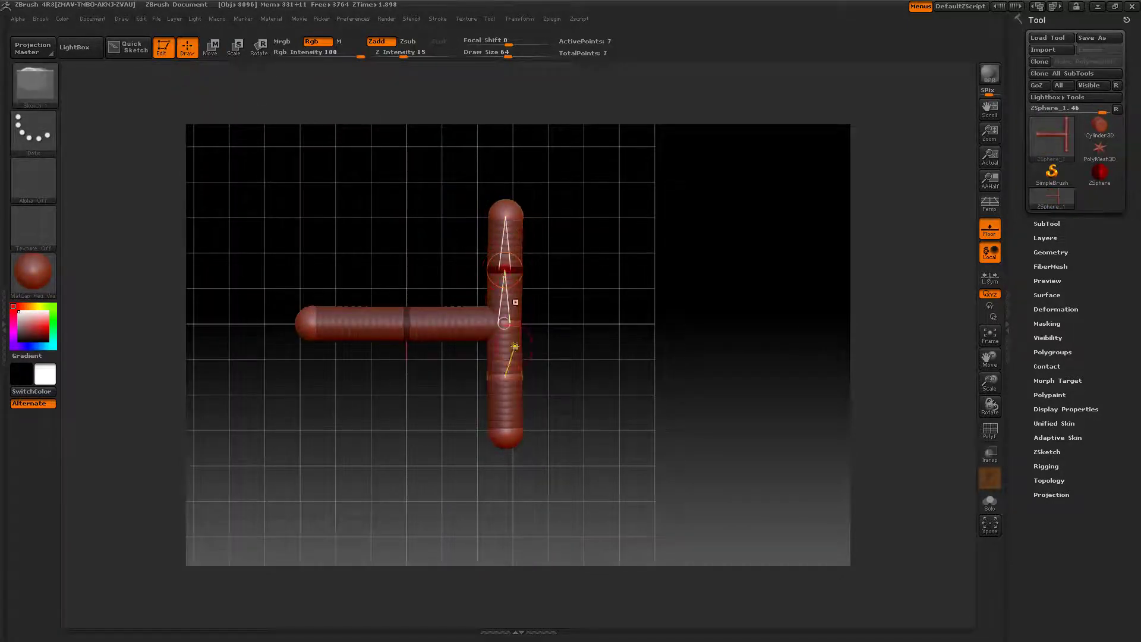
left_click_drag(407, 212, 429, 172)
left_click(512, 18)
left_click(517, 19)
- Draw a ZSphere on each crossbar end and extend it away from the handle to form two outer prongs
left_click_drag(518, 212, 542, 211)
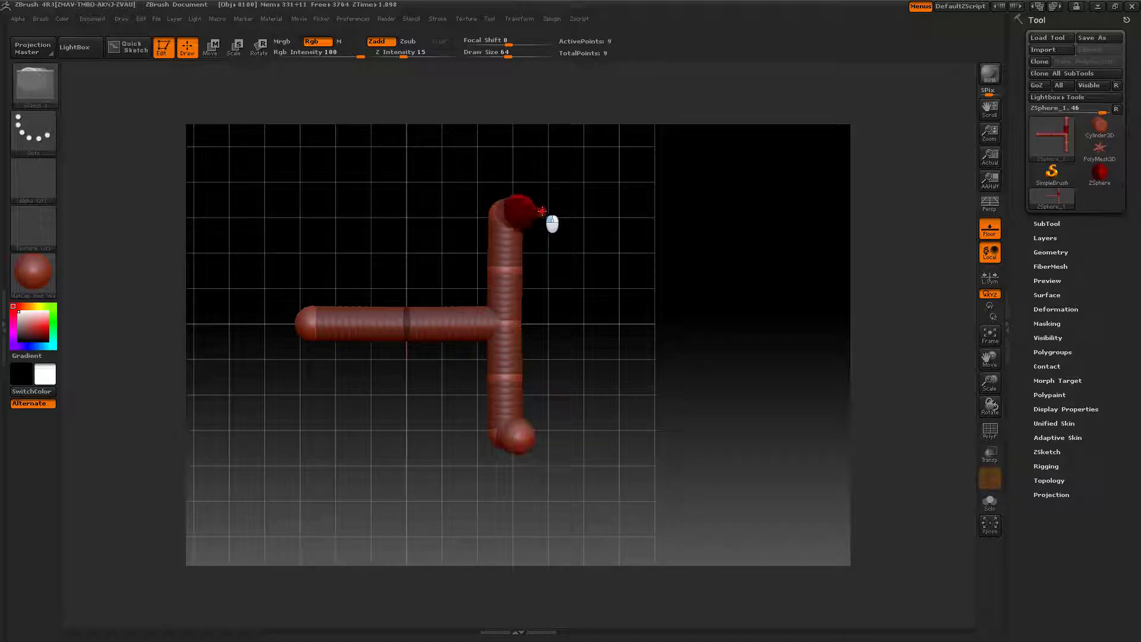
left_click(211, 46)
left_click_drag(508, 215, 667, 226)
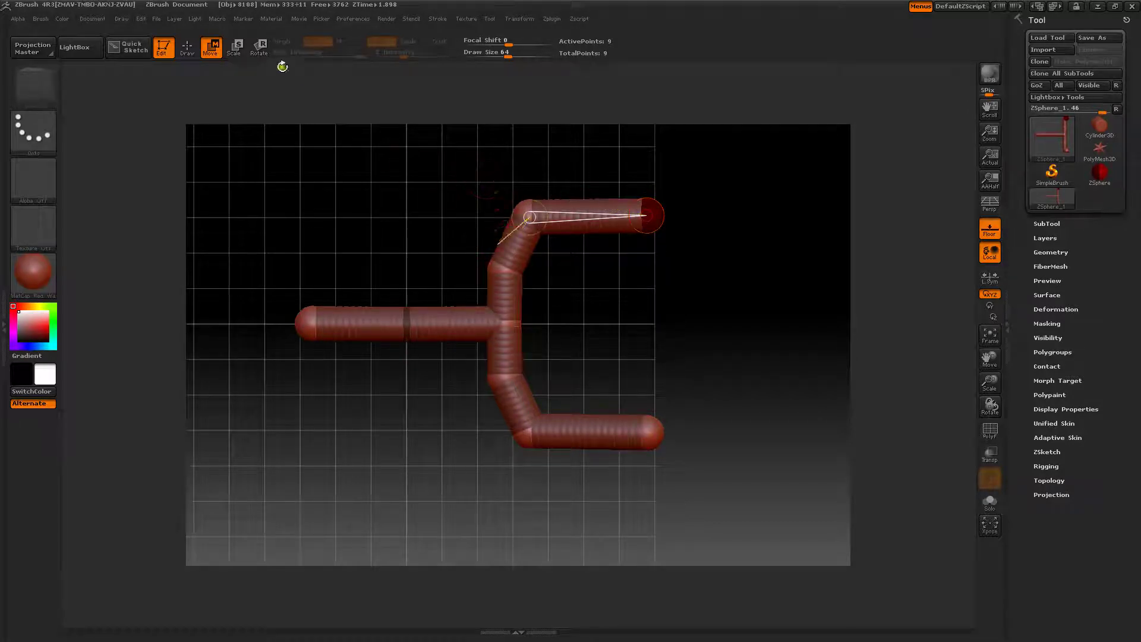
- Draw a ZSphere on each mid-arm joint and move it outward to form two inner prongs
left_click(188, 47)
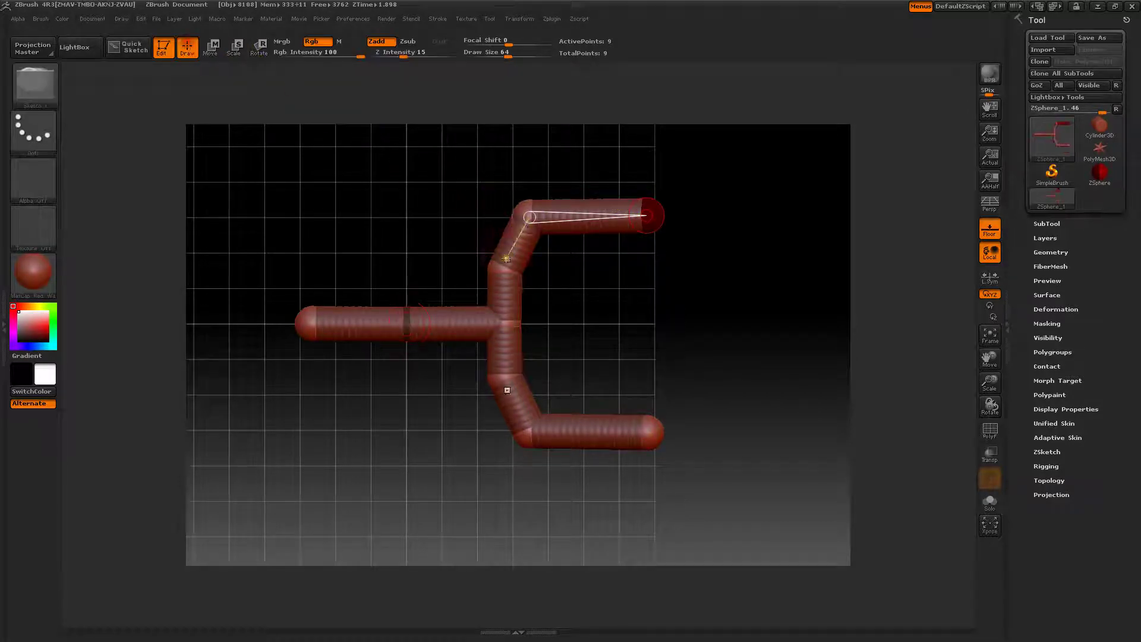
left_click_drag(511, 270, 536, 271)
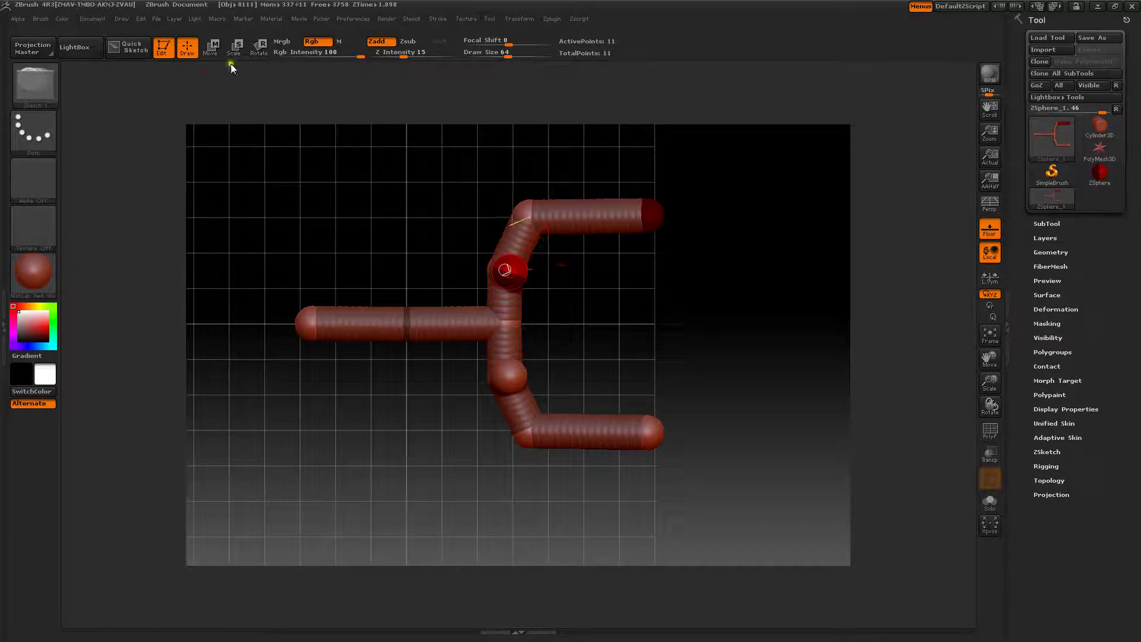
left_click(211, 47)
left_click_drag(508, 271, 554, 323)
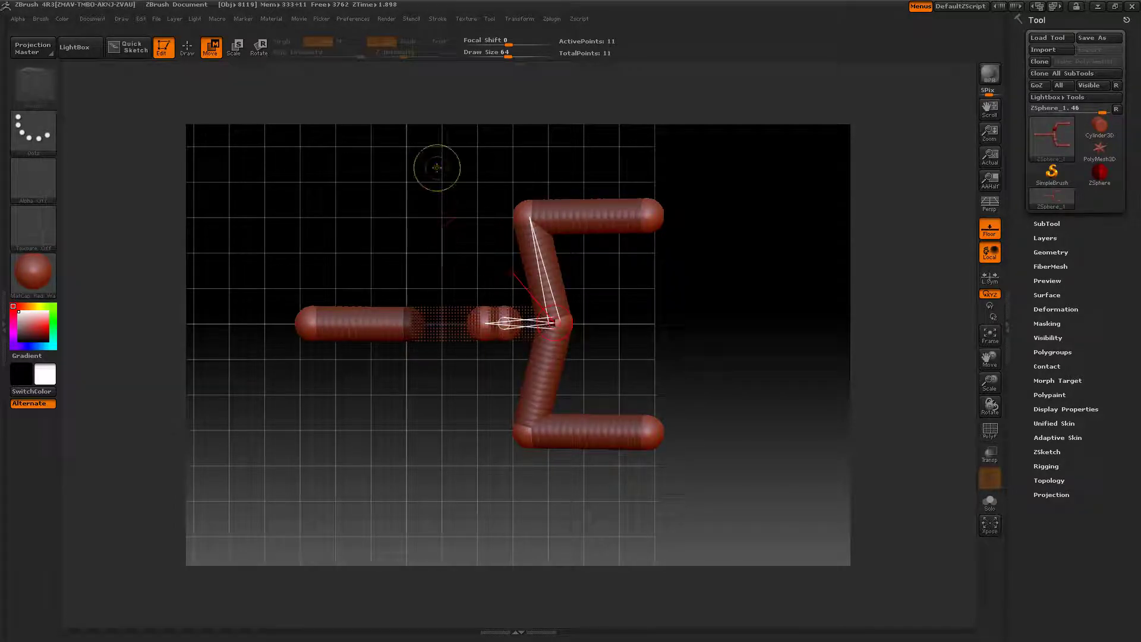
key("ctrl+z")
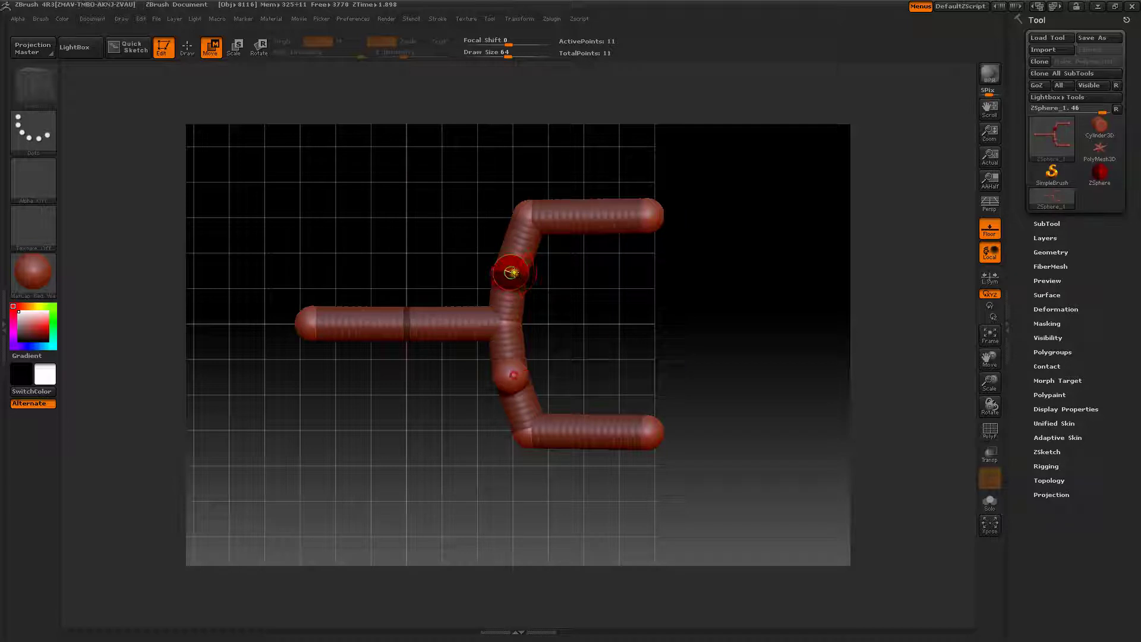
left_click_drag(511, 272, 657, 278)
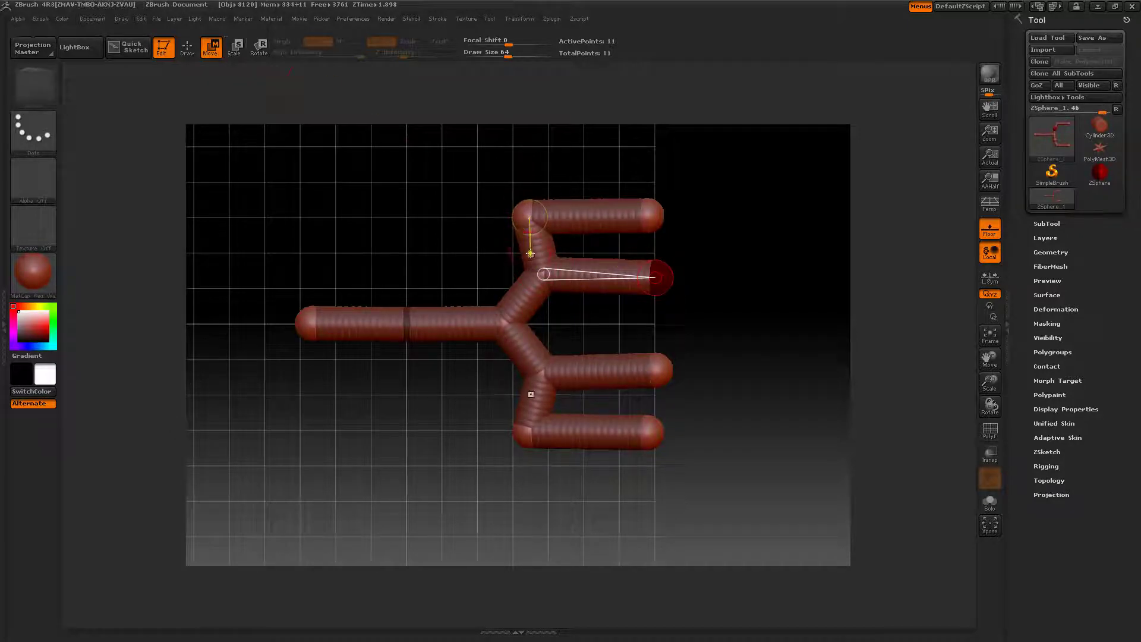
- Reposition the inner and outer prong joints closer to the centre line and align the outer prong tips with the inner prongs
left_click_drag(531, 252, 505, 289)
left_click_drag(523, 435, 524, 403)
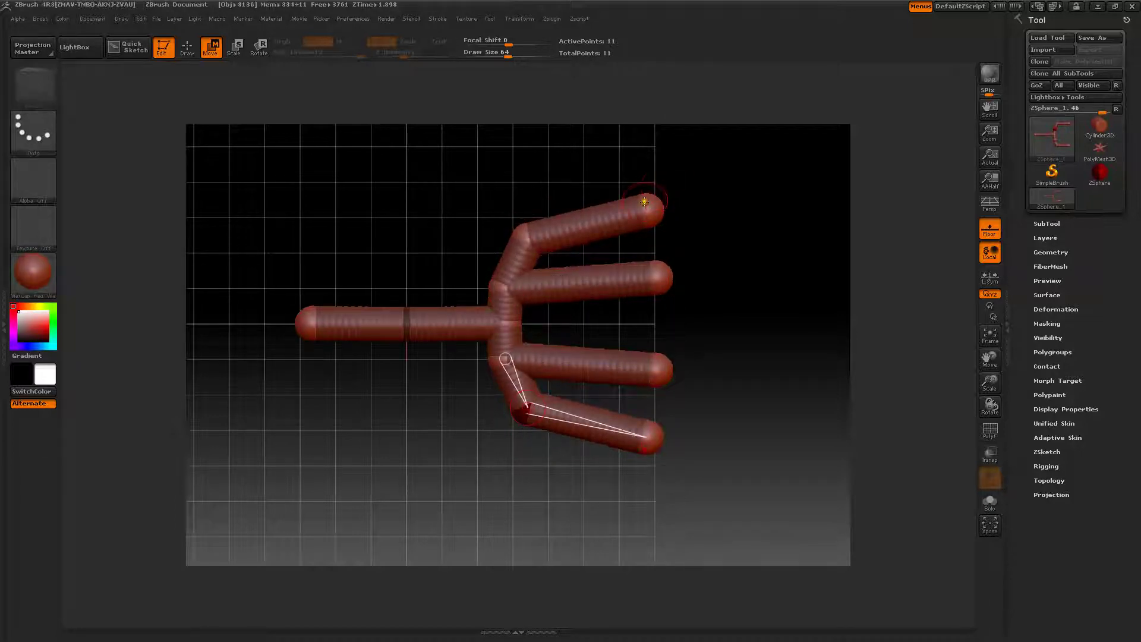
left_click_drag(644, 202, 659, 232)
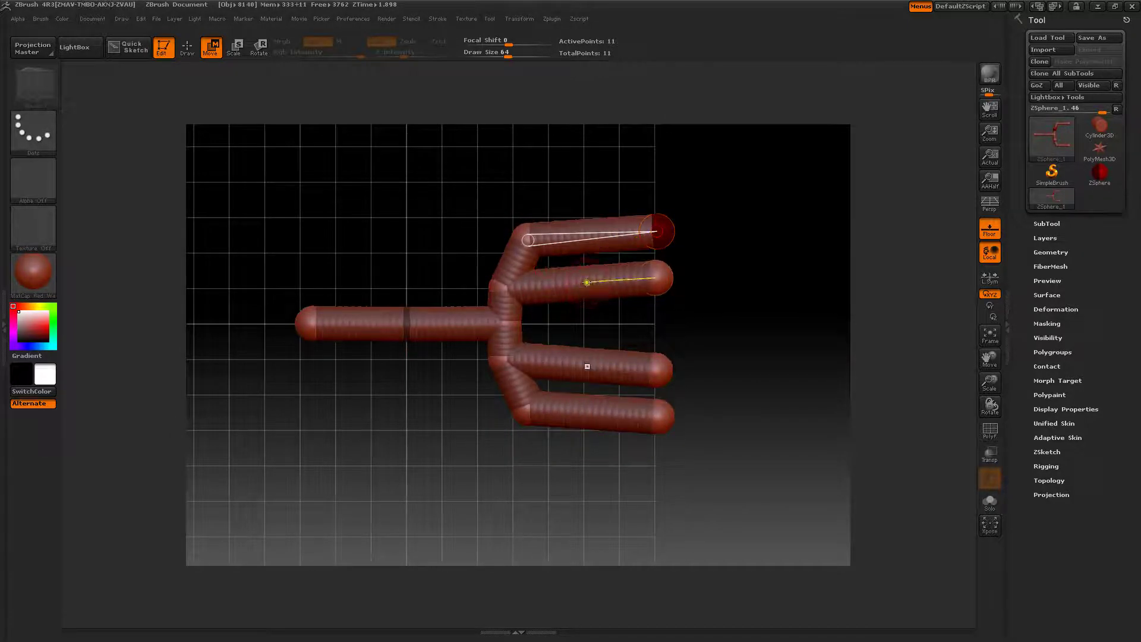
- Move the inner prongs closer to the centre line and bring their tips level with their base joints
left_click_drag(587, 282, 599, 298)
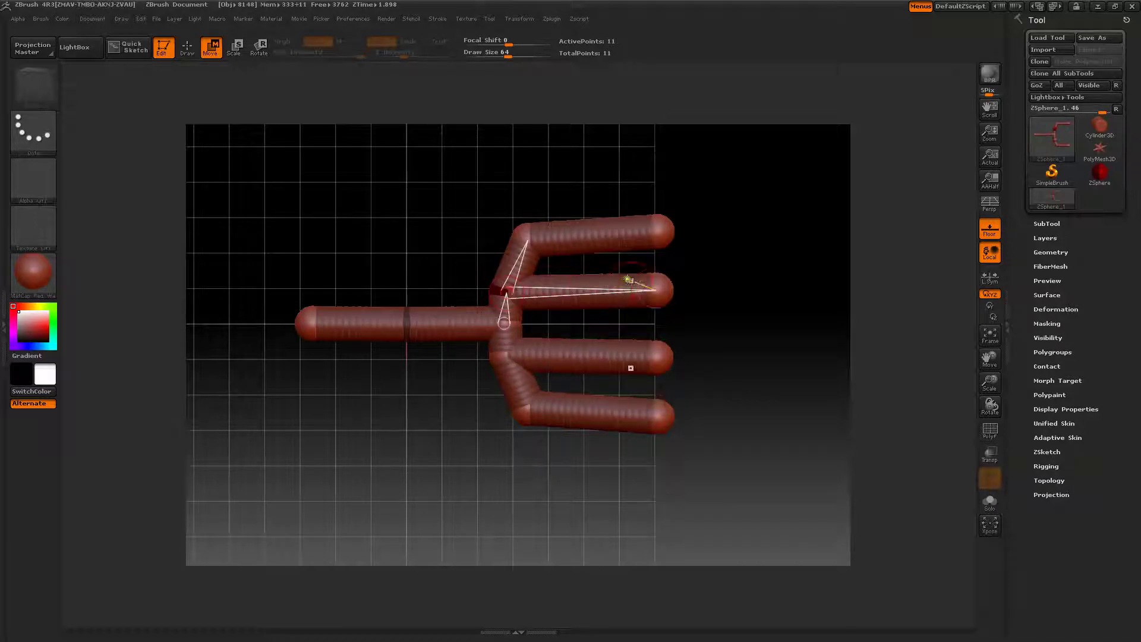
left_click(656, 289)
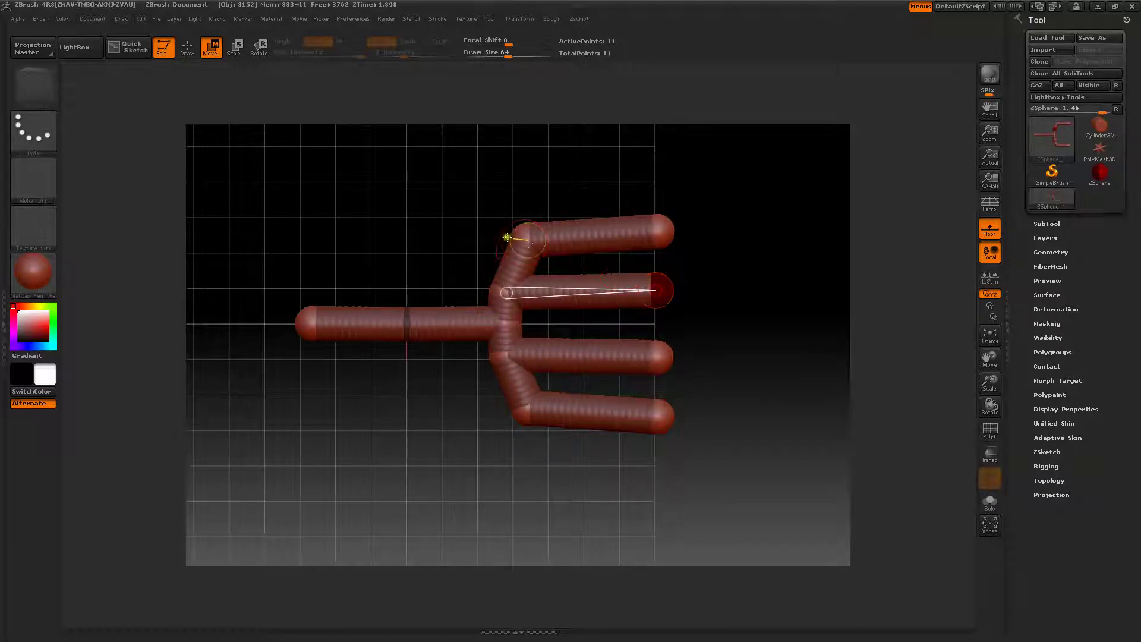
- Turn off symmetry, draw a ZSphere at the crossbar's centre joint and extend it level with the other tips as a middle prong
left_click(188, 50)
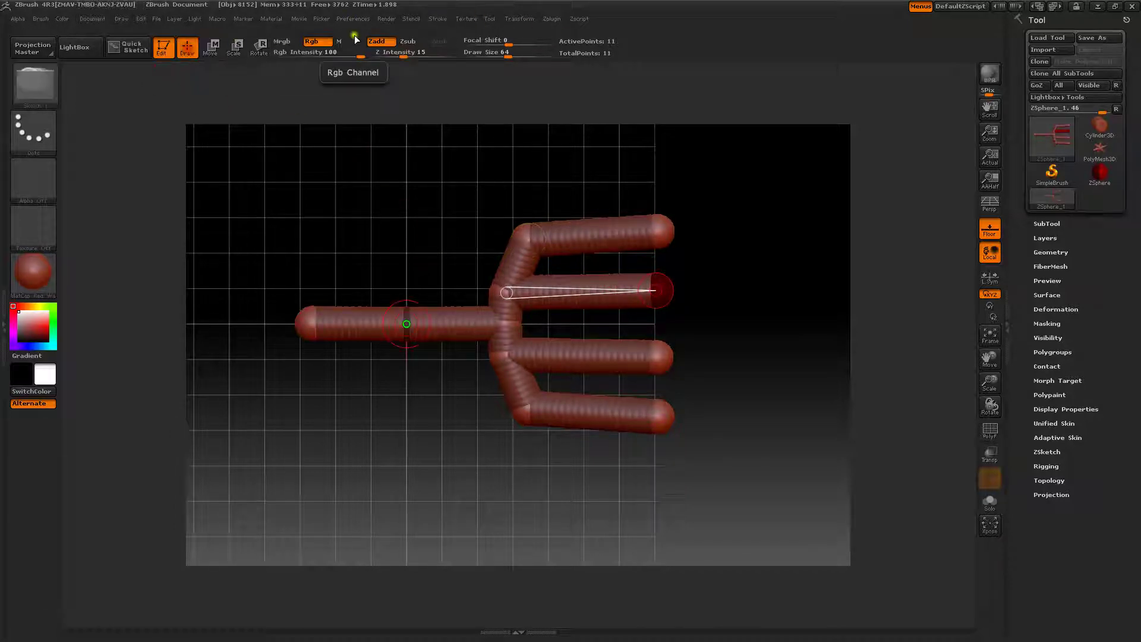
left_click(517, 19)
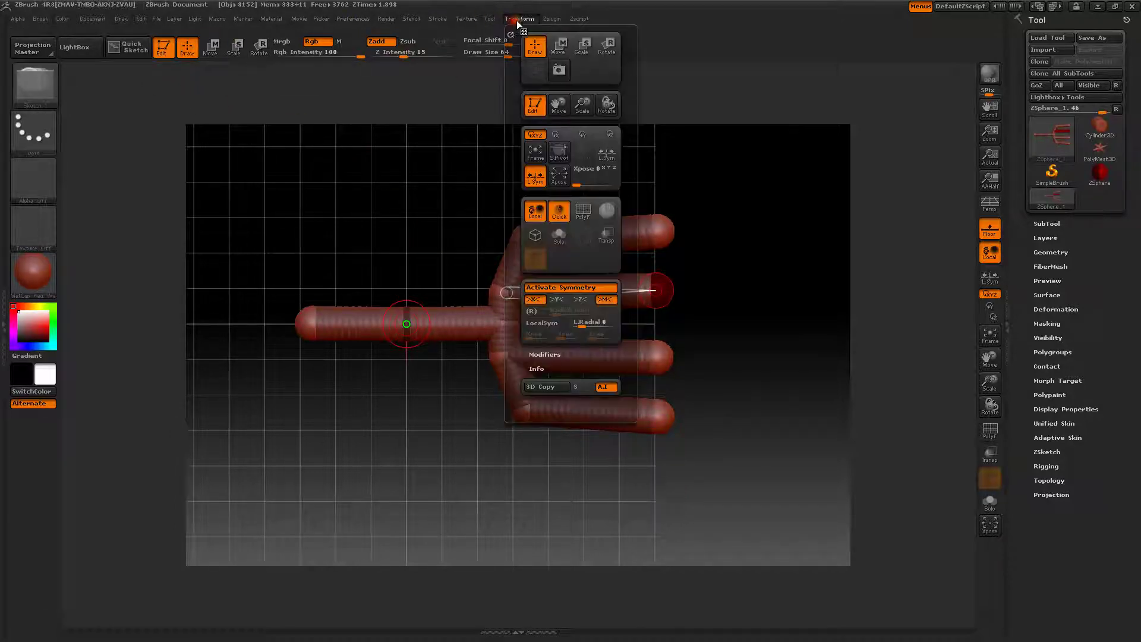
left_click(567, 288)
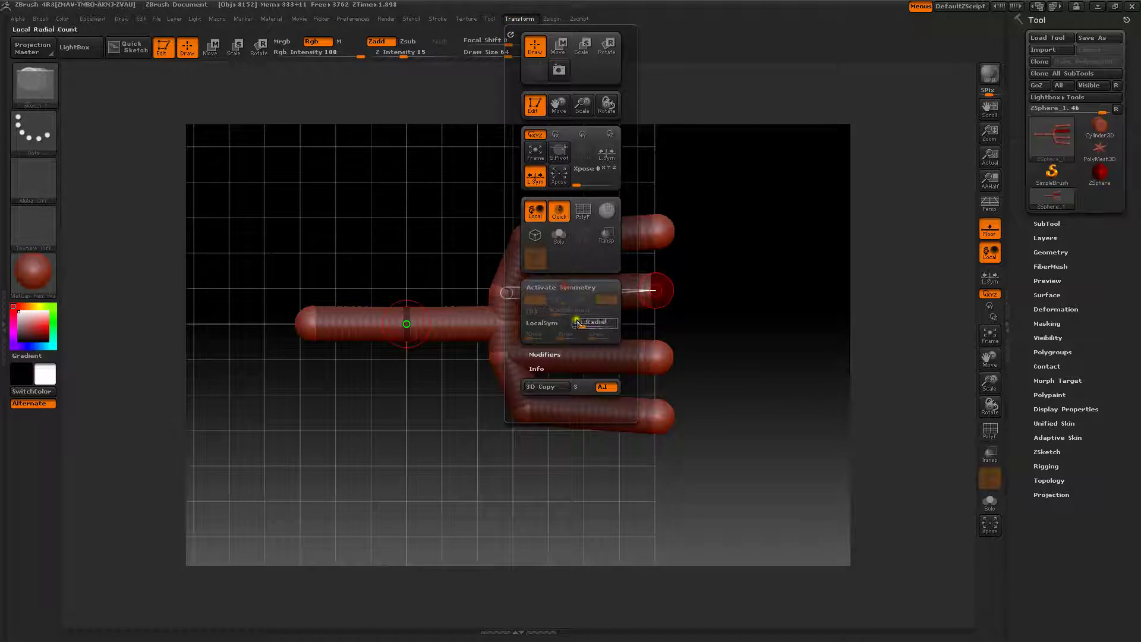
left_click(511, 323)
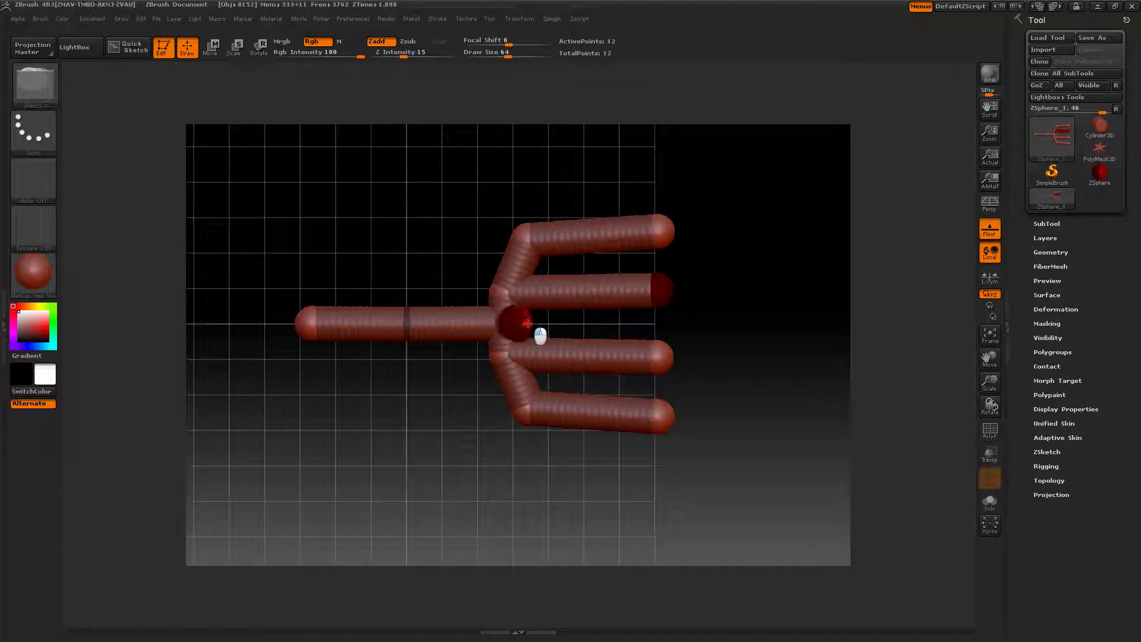
left_click(212, 47)
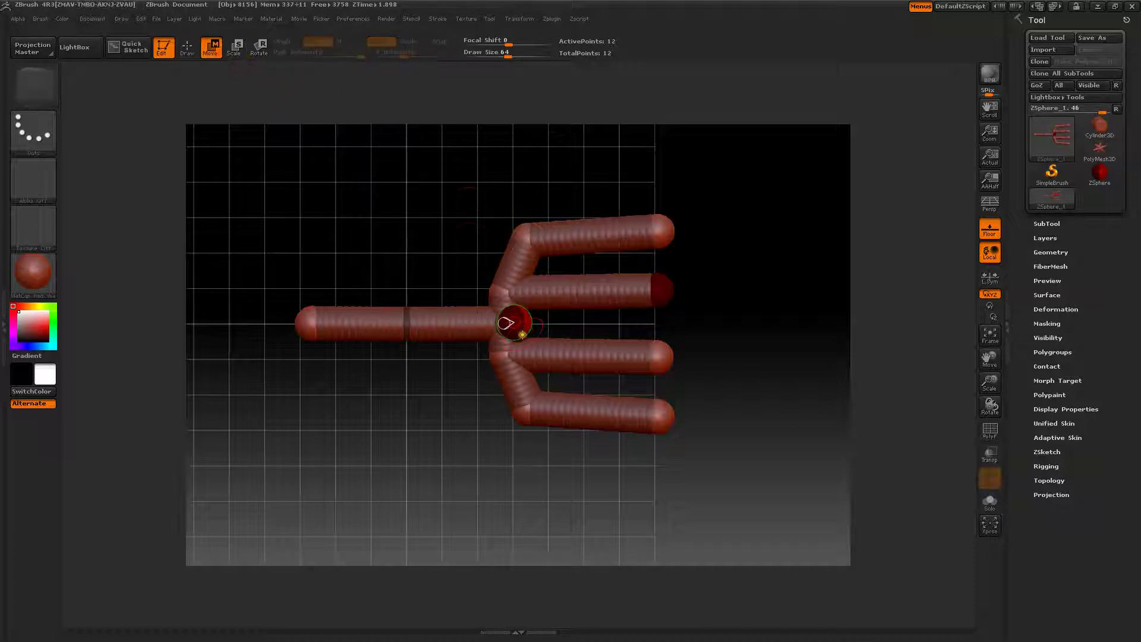
left_click_drag(507, 323, 653, 322)
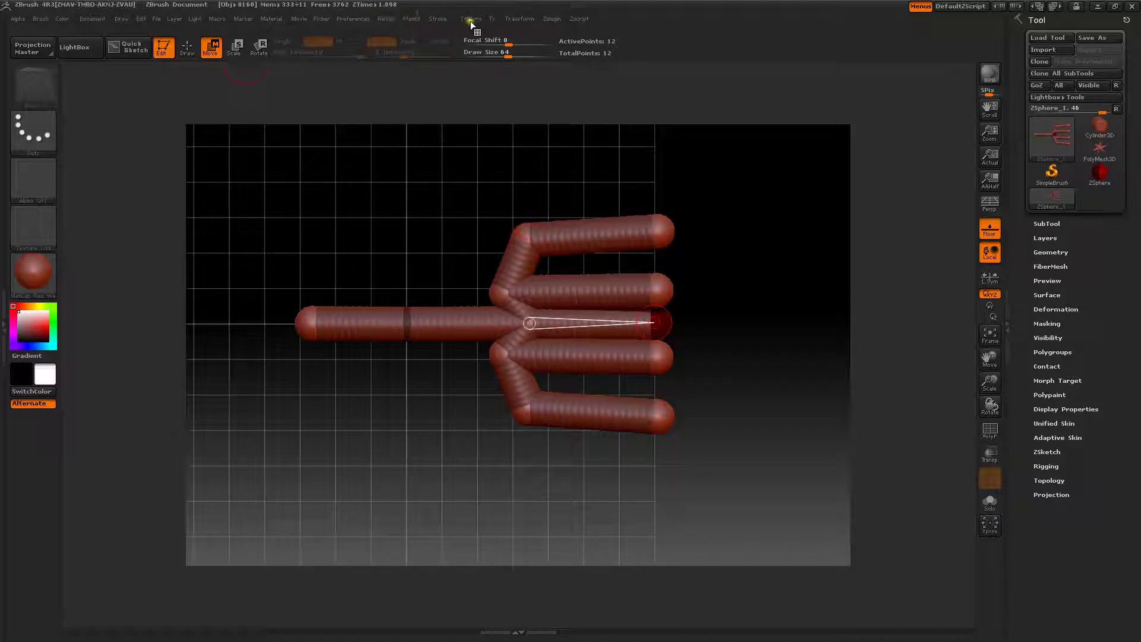
- Reactivate symmetry and move the inner prong joints and tips outward, away from the middle prong
left_click(510, 18)
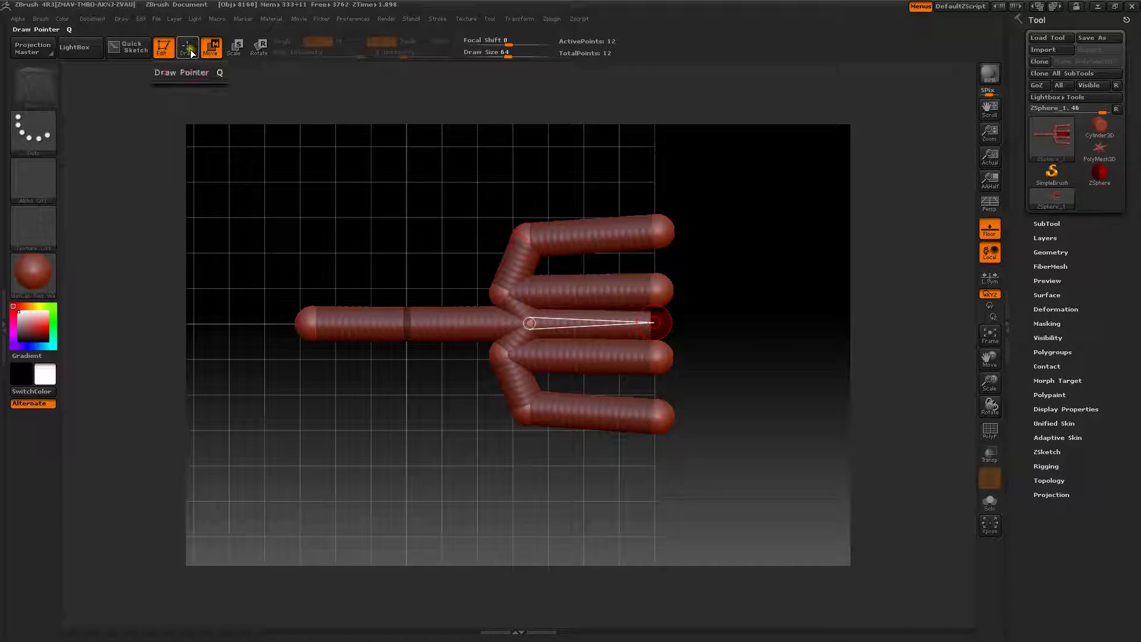
left_click_drag(508, 294, 509, 279)
left_click_drag(651, 287, 649, 271)
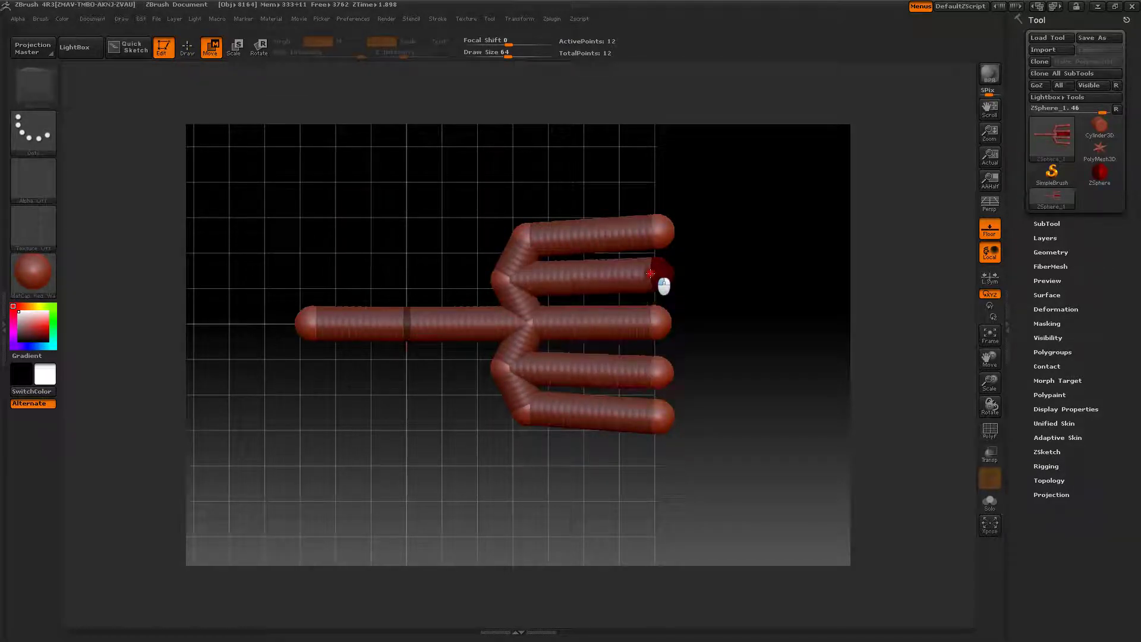
- Move the central branching joint back along the handle and shift the outer and inner prong tips slightly inward
left_click_drag(535, 325, 503, 324)
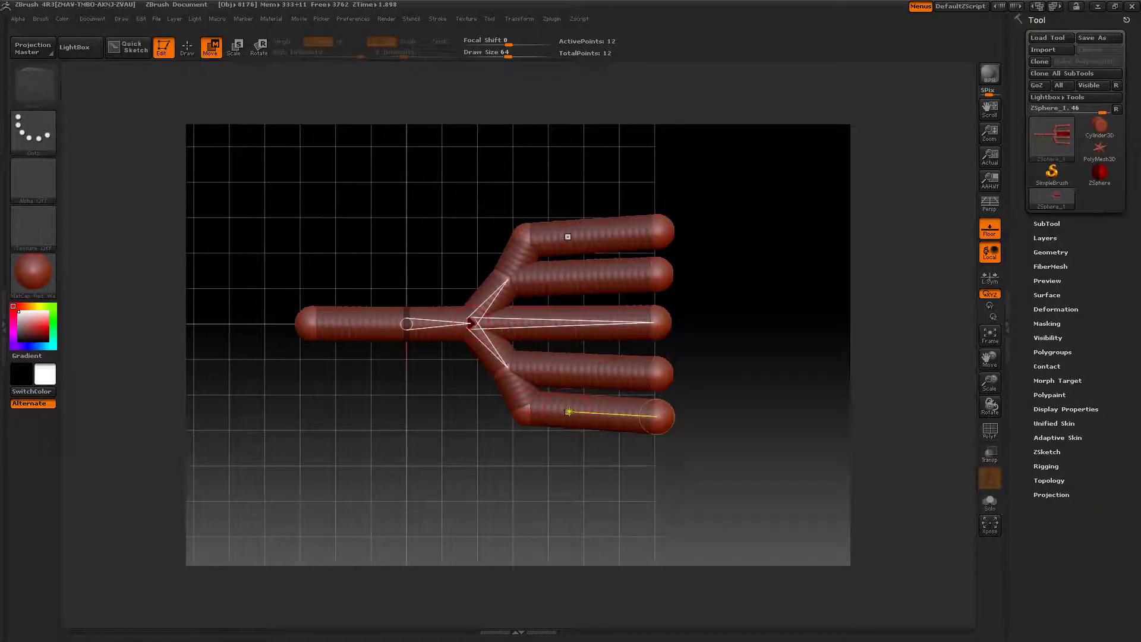
left_click_drag(658, 419, 656, 410)
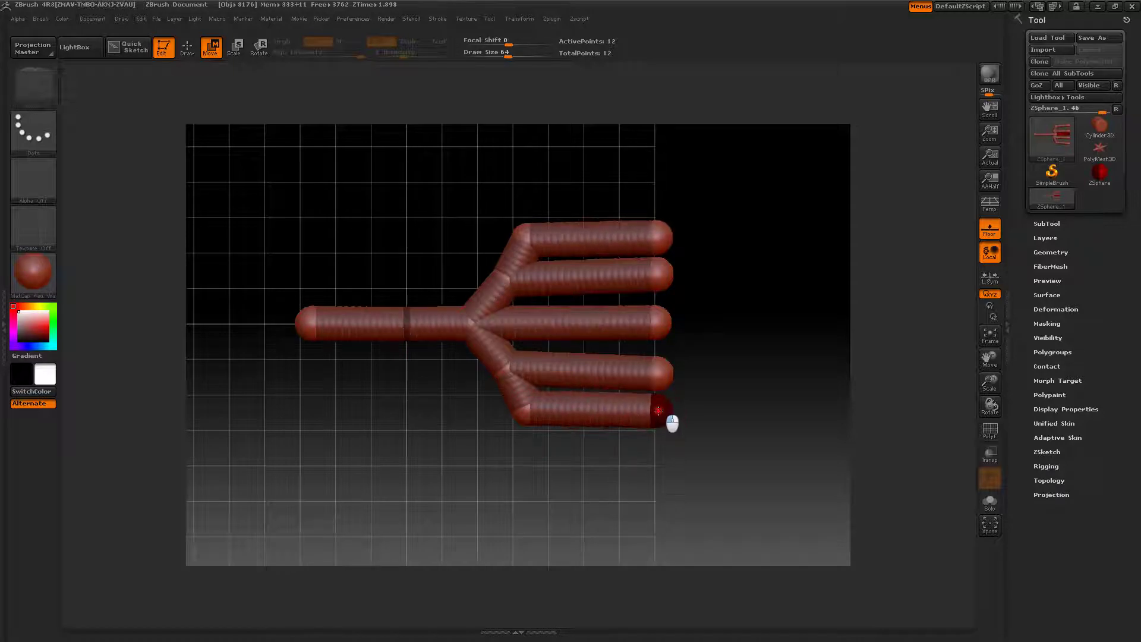
left_click(653, 369)
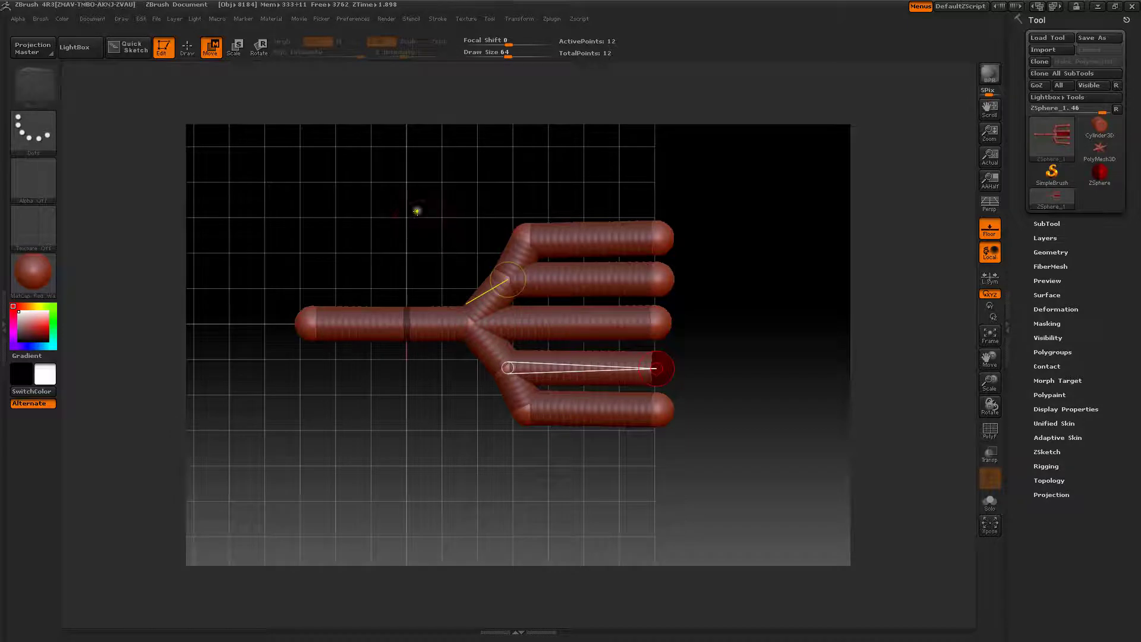
- Level the middle and inner prong tips with the outer prongs as seen from the prong end
left_click_drag(416, 211, 369, 231)
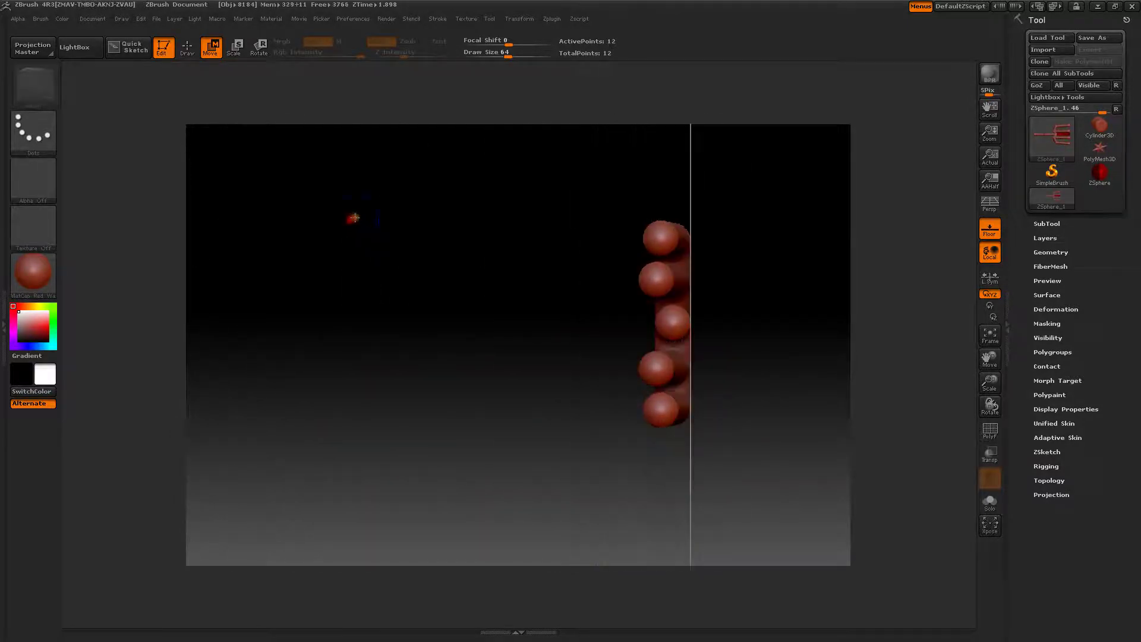
left_click_drag(665, 318, 658, 323)
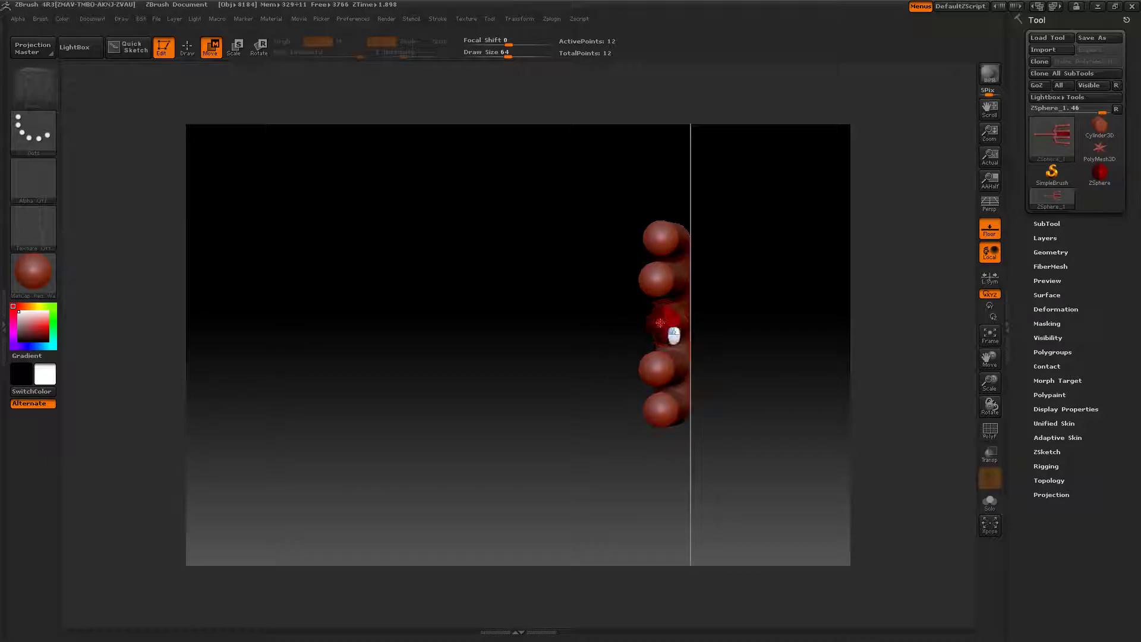
left_click_drag(649, 280, 654, 280)
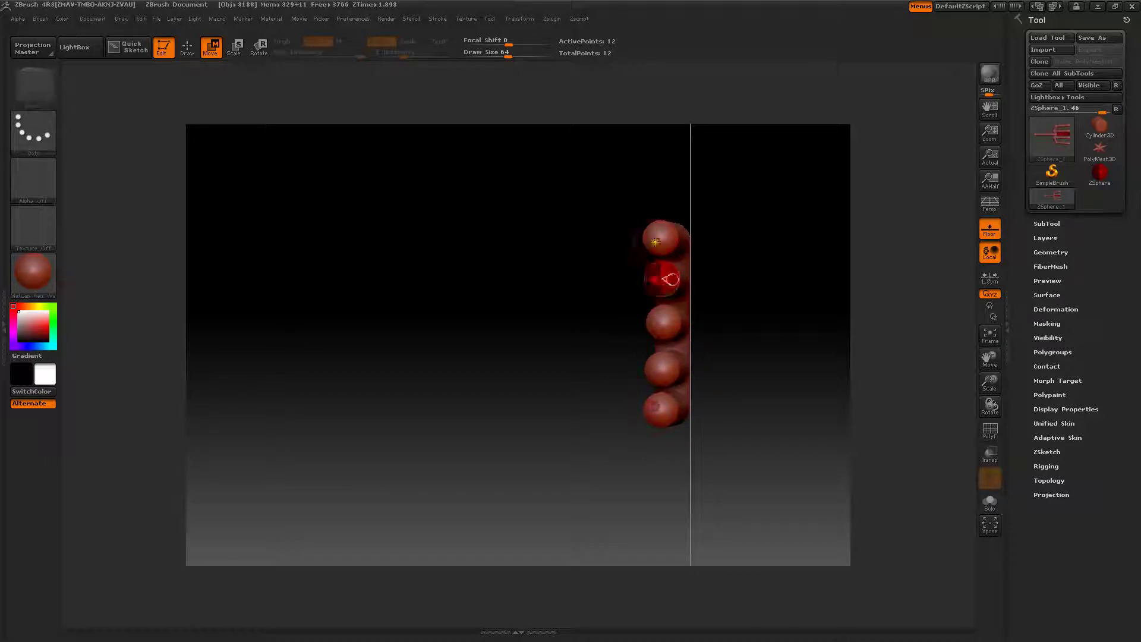
left_click_drag(653, 235, 449, 171)
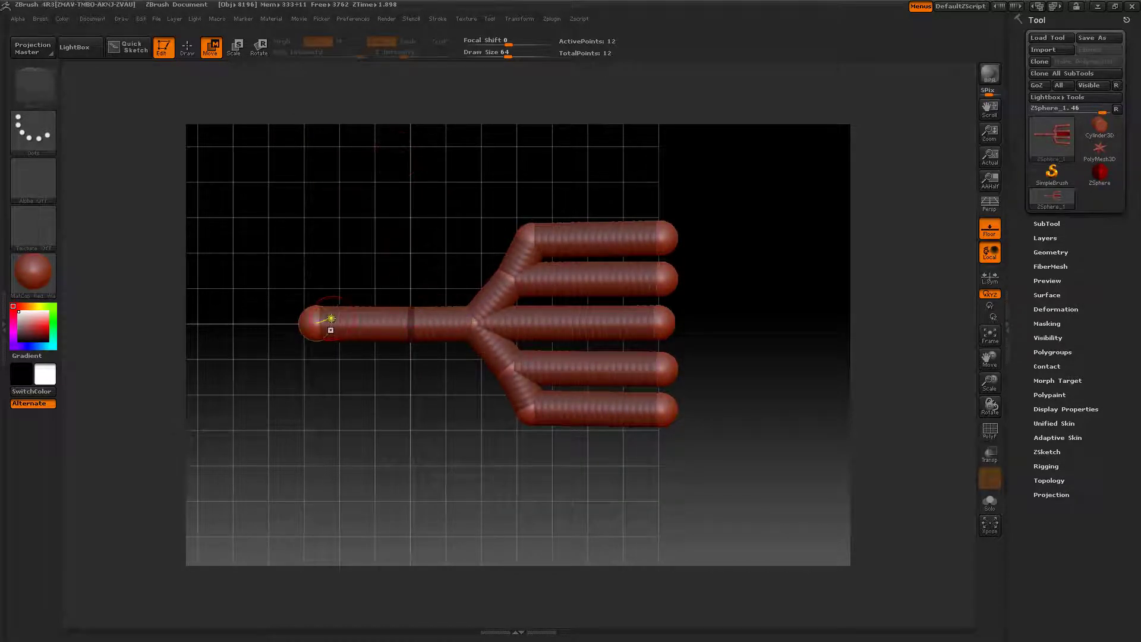
- Lengthen the handle by extending its end away from the prongs and slide the mid-handle joint back to its centre
left_click_drag(331, 319, 250, 324)
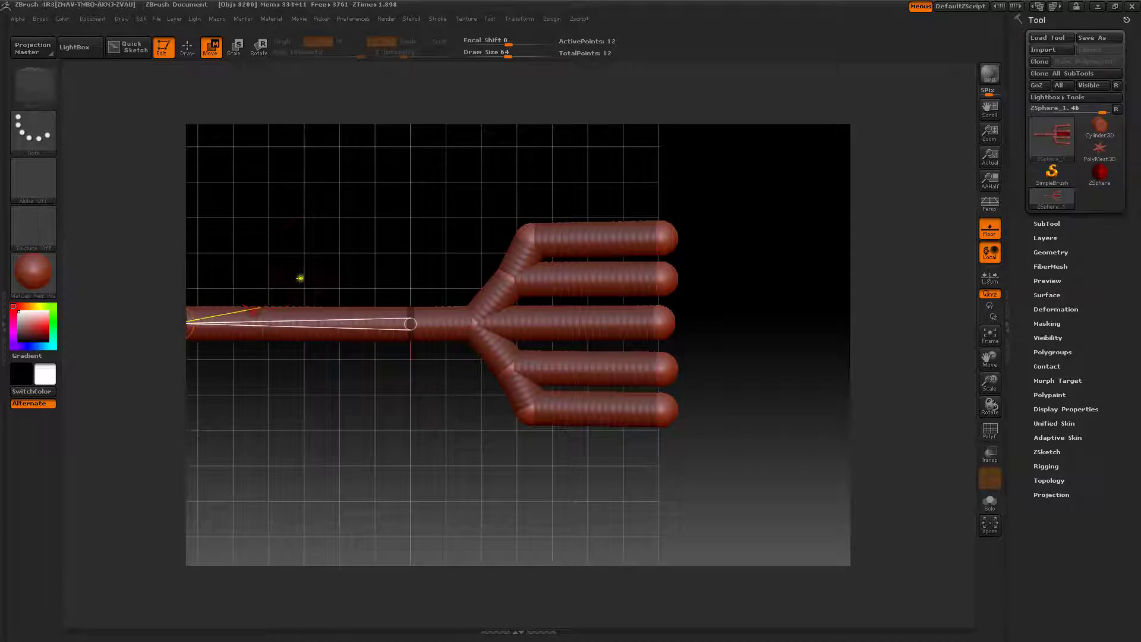
left_click_drag(325, 233, 438, 268, "alt")
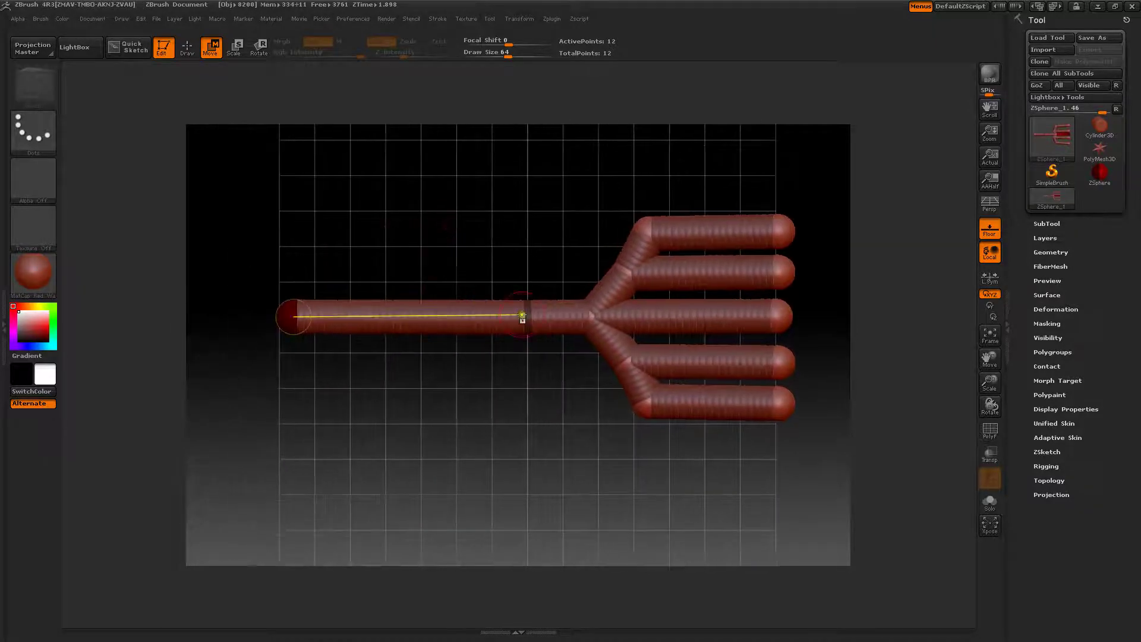
left_click_drag(525, 313, 453, 315)
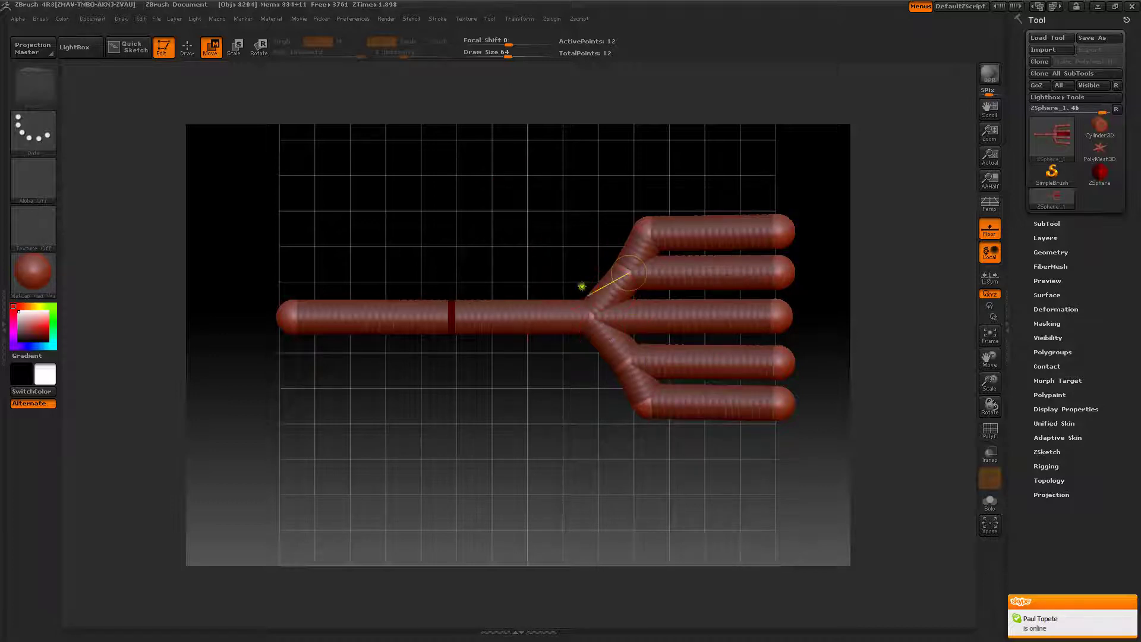
- Fine-tune the positions of the inner prongs' base joints on both sides of the branching joint
left_click_drag(609, 337, 605, 342)
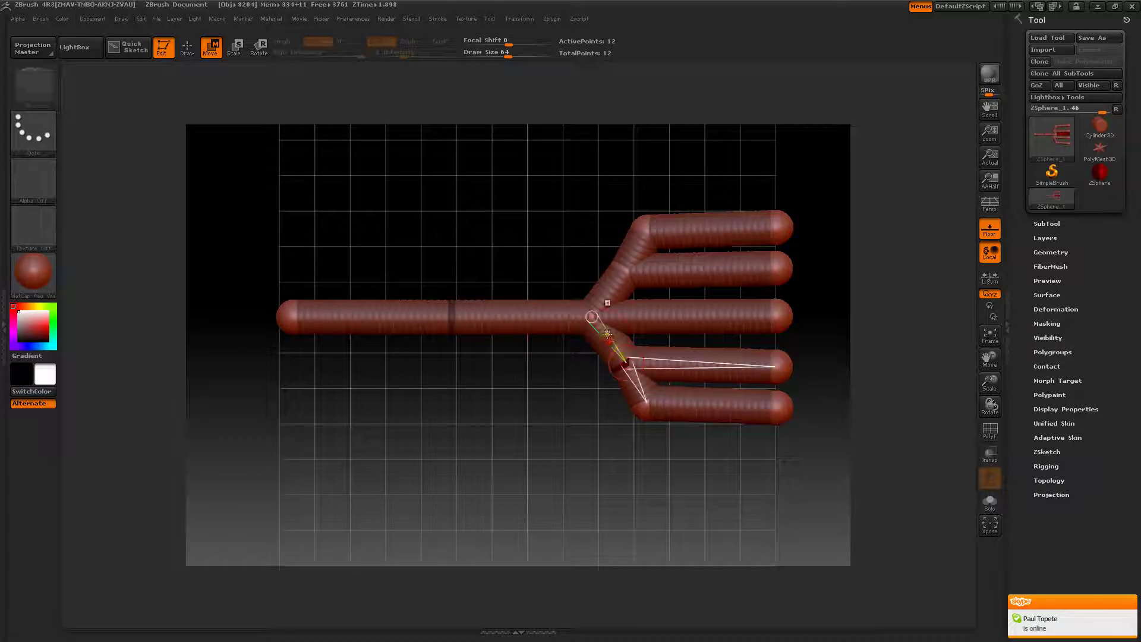
left_click_drag(615, 263, 603, 322)
mouse_move(505, 223)
left_mouse_down()
mouse_move(501, 145)
mouse_move(520, 186)
mouse_move(509, 230)
left_mouse_up()
- Insert a joint ZSphere halfway along each of the five prongs
left_click(187, 48)
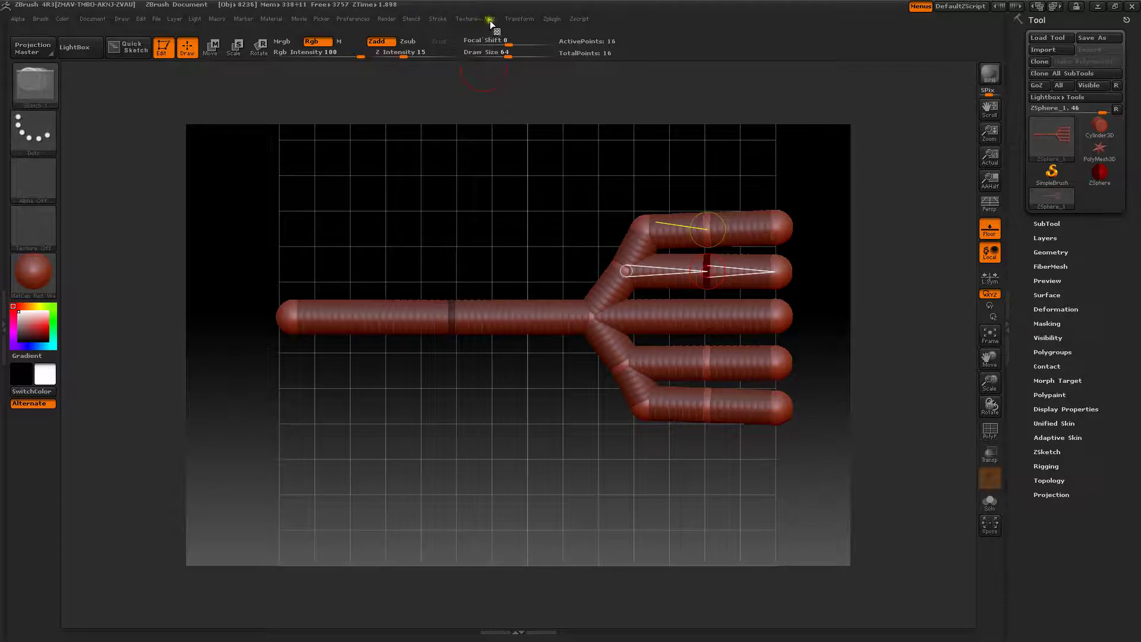
left_click(707, 313)
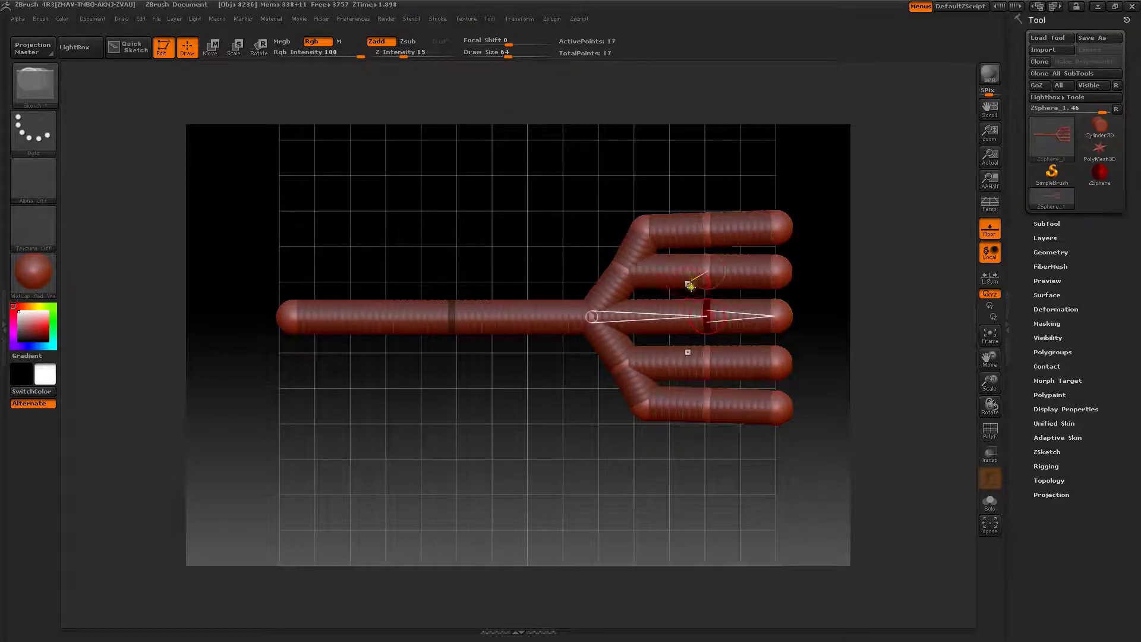
- Raise the outer, inner and middle prong tips so all five prongs bend upward from their mid joints
left_click_drag(553, 220, 520, 197)
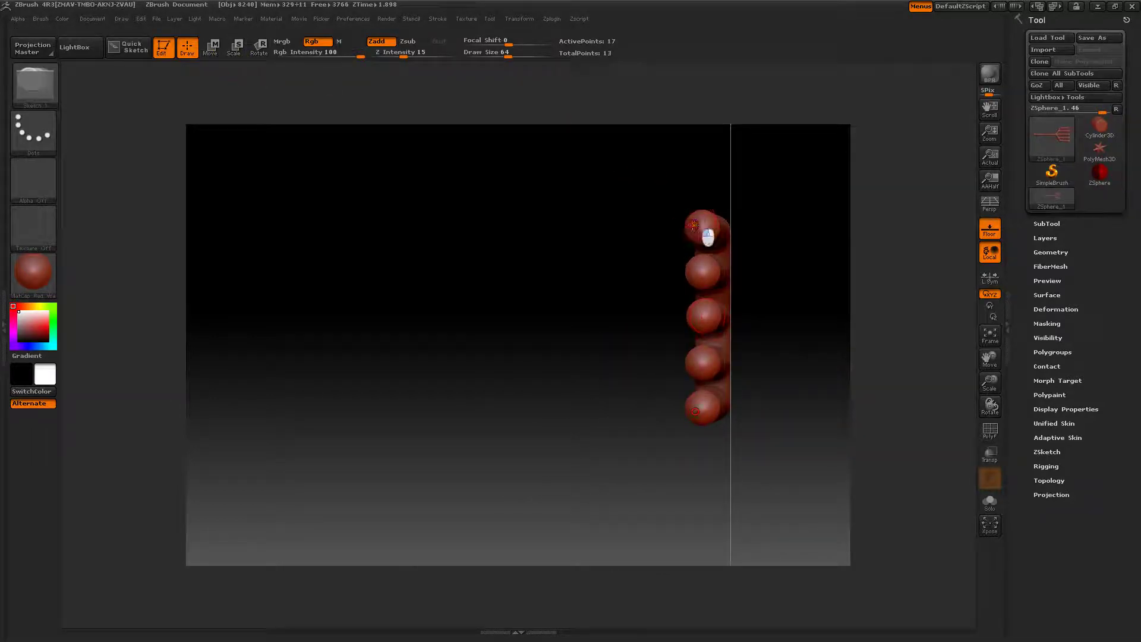
key("ctrl+z")
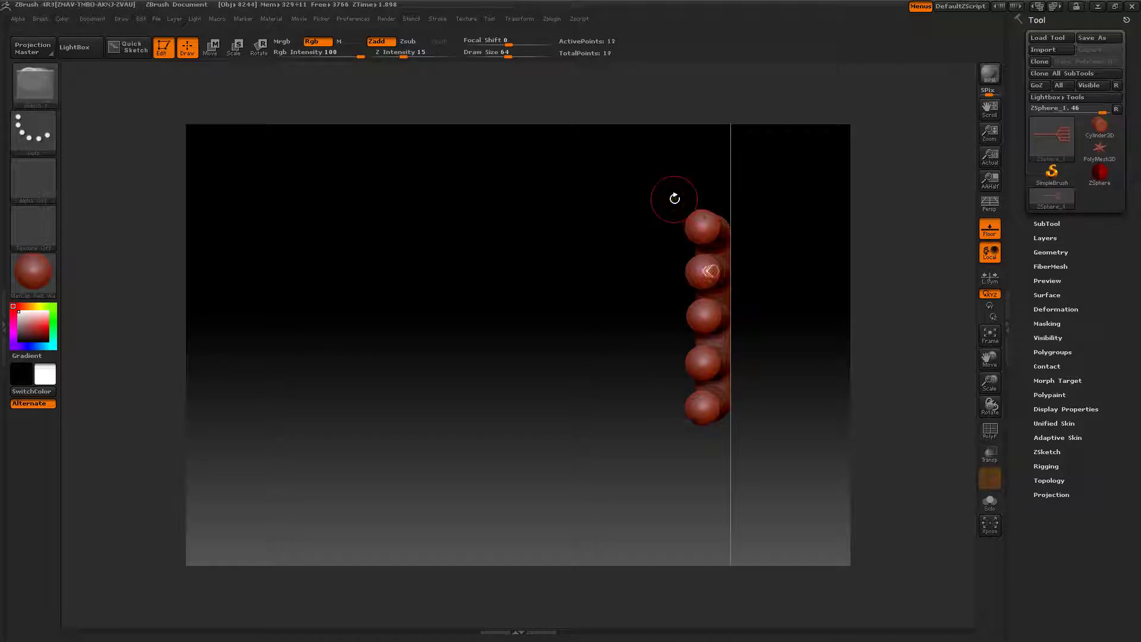
left_click(217, 47)
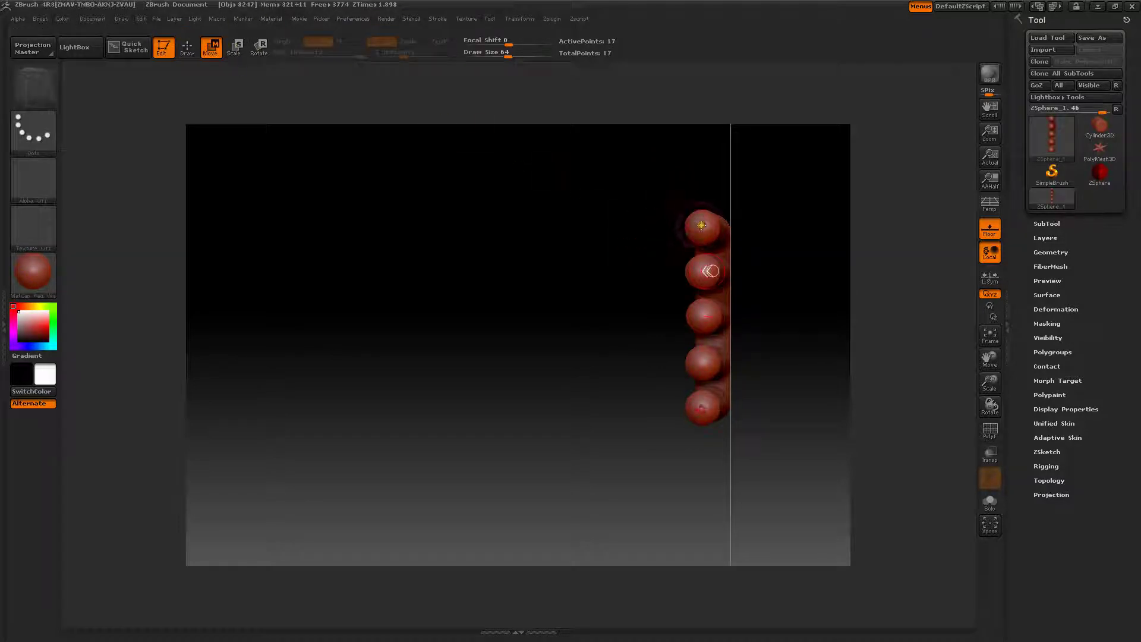
left_click_drag(701, 225, 694, 227)
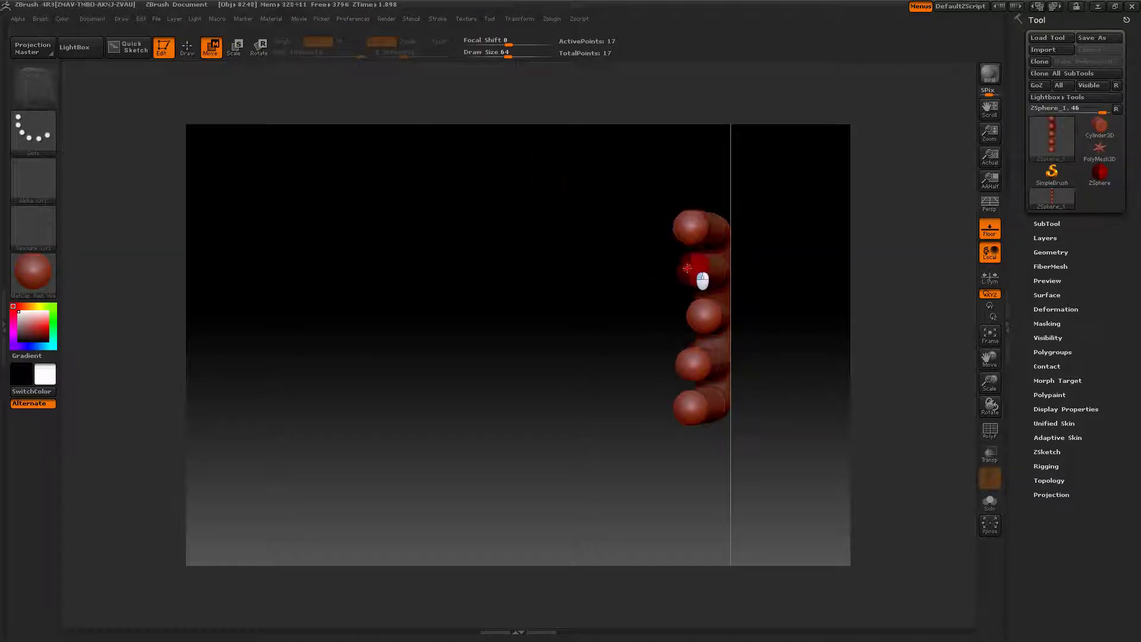
left_click_drag(687, 268, 679, 268)
left_click_drag(698, 314, 687, 308)
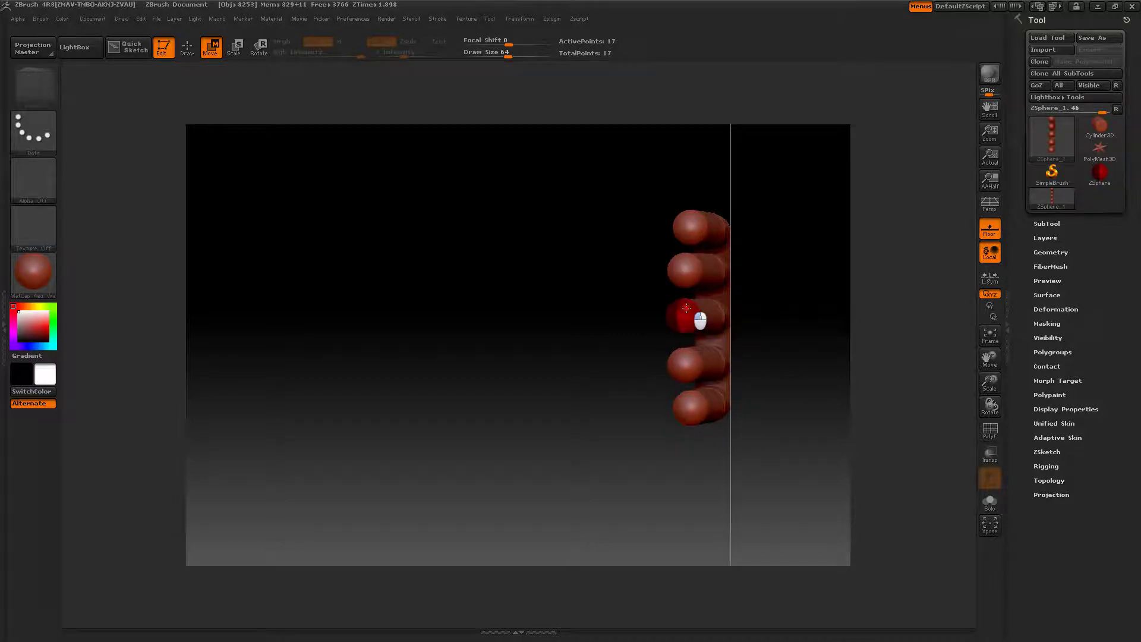
left_click_drag(570, 285, 479, 155)
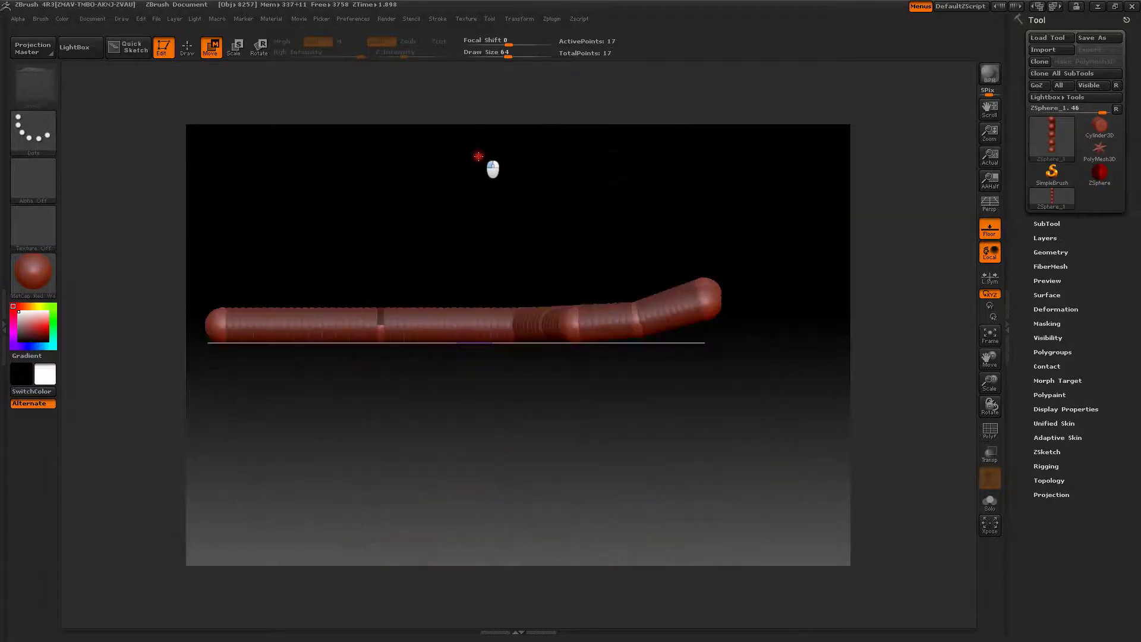
left_click_drag(704, 304, 705, 297)
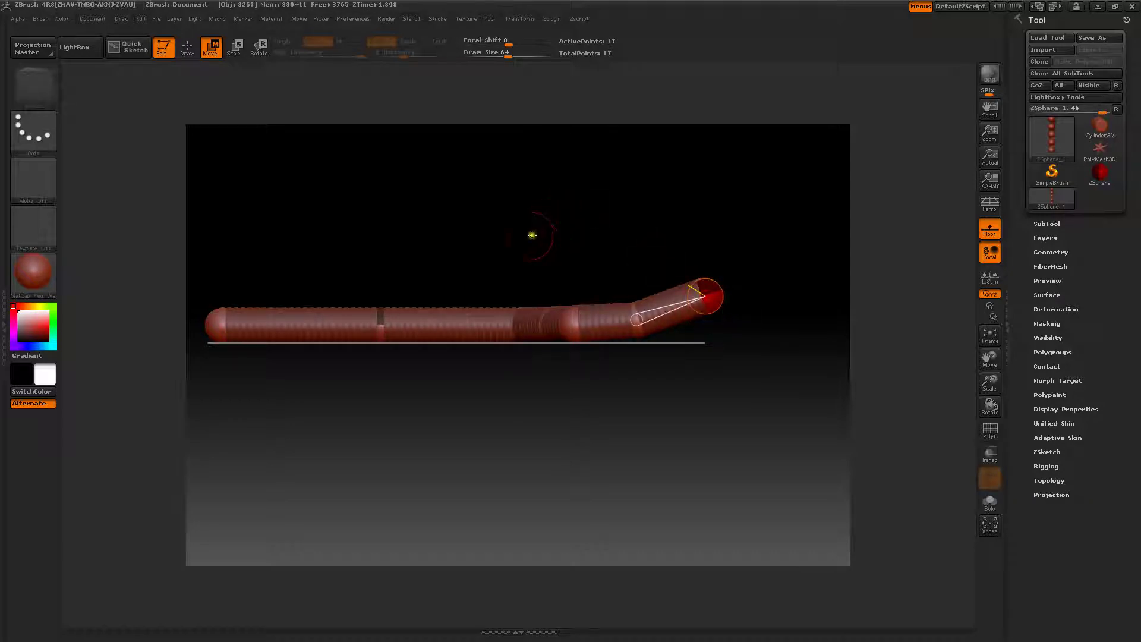
- Insert a joint ZSphere midway along each handle segment and raise the one nearer the prongs to bend the handle upward
left_click_drag(463, 219, 475, 183)
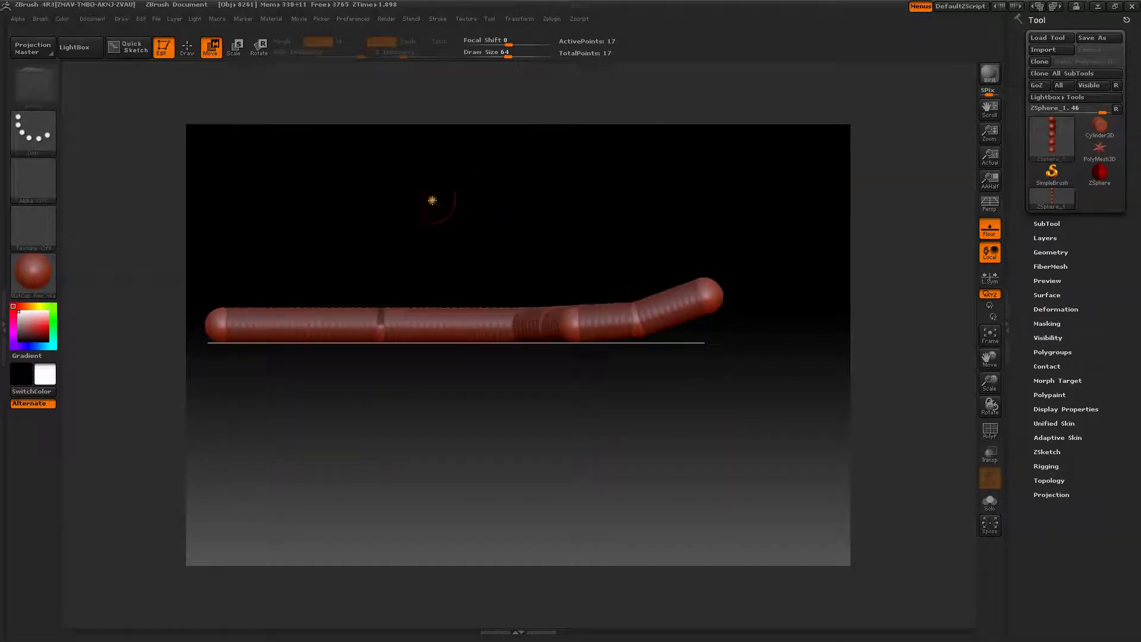
left_click(187, 47)
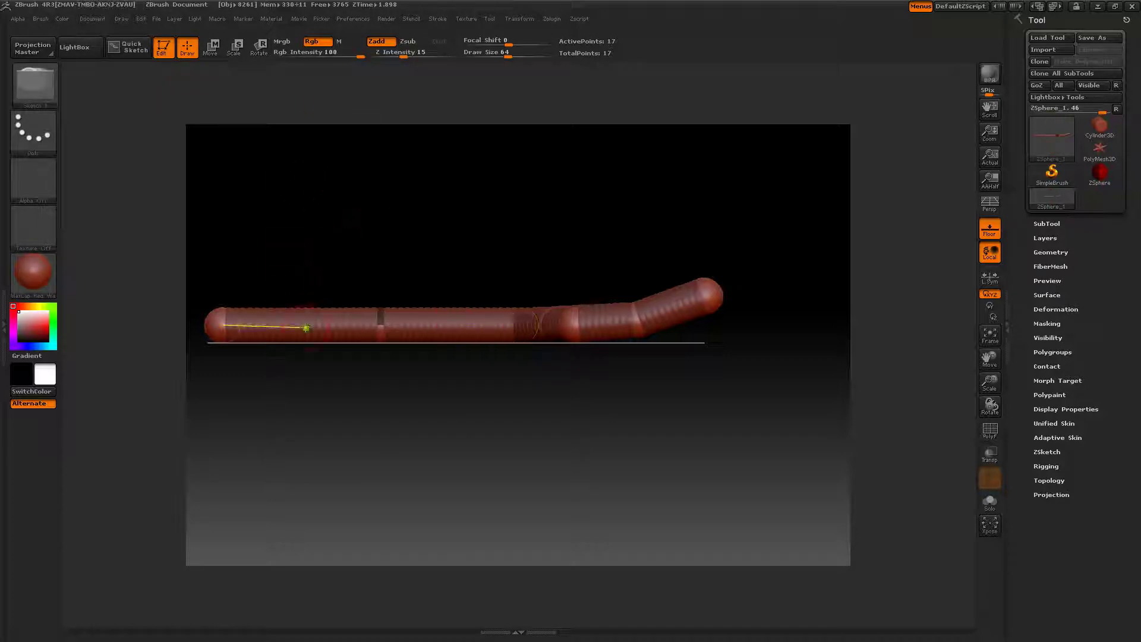
left_click(304, 326)
left_click(454, 325)
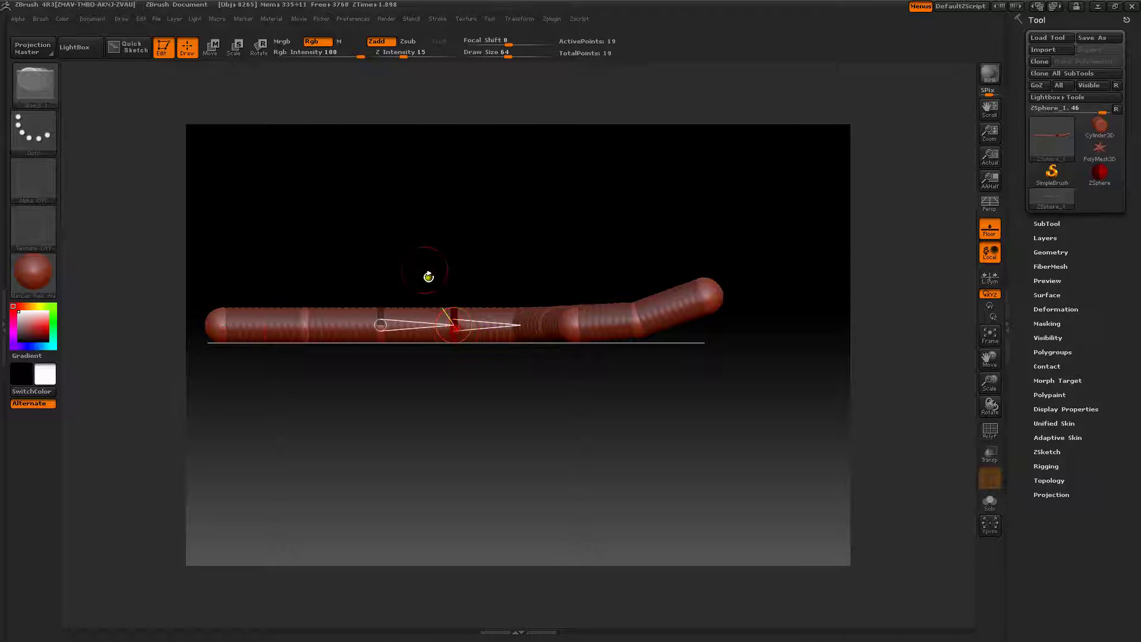
left_click(211, 42)
left_click_drag(455, 324, 454, 316)
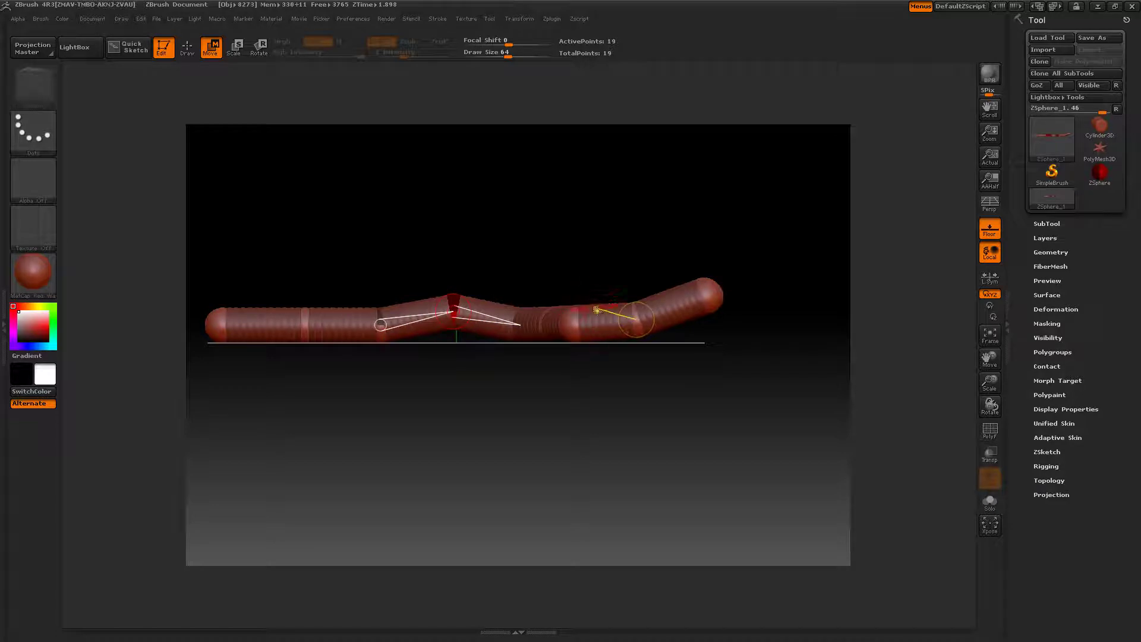
left_click_drag(535, 229, 536, 250)
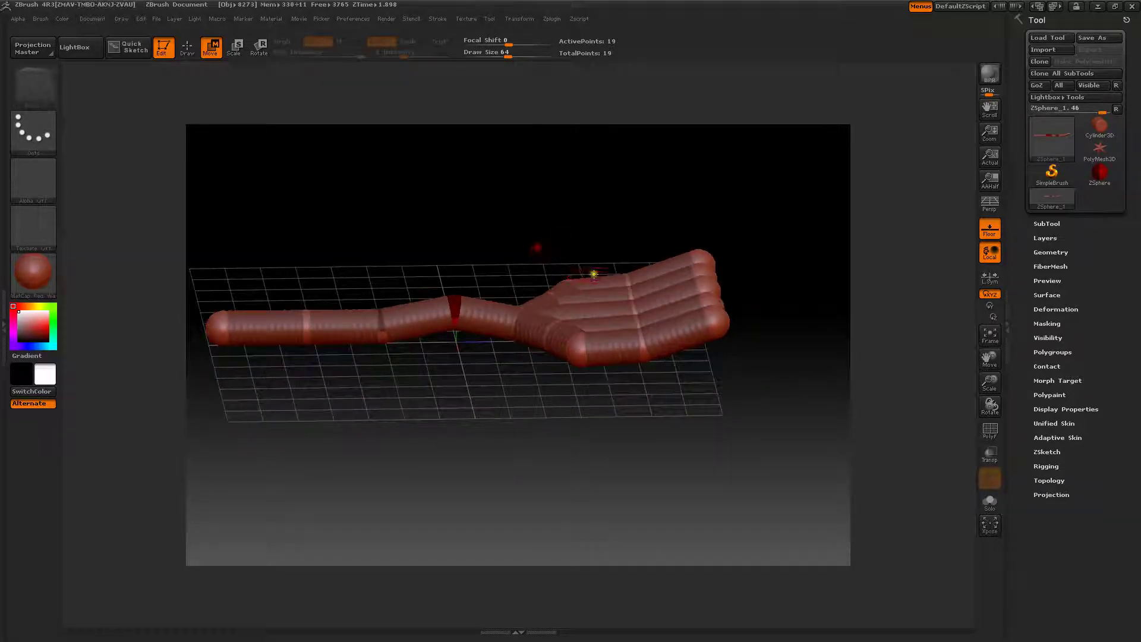
- Insert a joint ZSphere in the middle prong between the branching joint and its mid joint, level with the inner prongs' bases
mouse_move(601, 281)
left_mouse_down()
mouse_move(595, 270)
mouse_move(596, 293)
left_mouse_up()
mouse_move(478, 249)
left_mouse_down("shift")
mouse_move(473, 218)
mouse_move(492, 249)
mouse_move(476, 236)
left_mouse_up("shift")
left_click(188, 53)
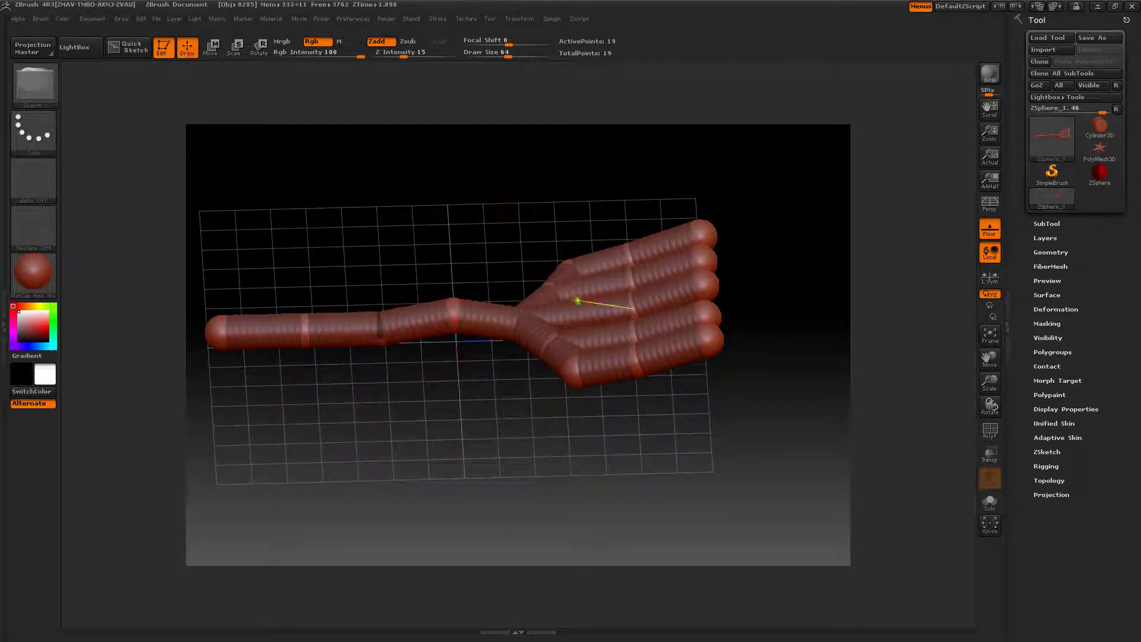
left_click_drag(448, 195, 428, 168)
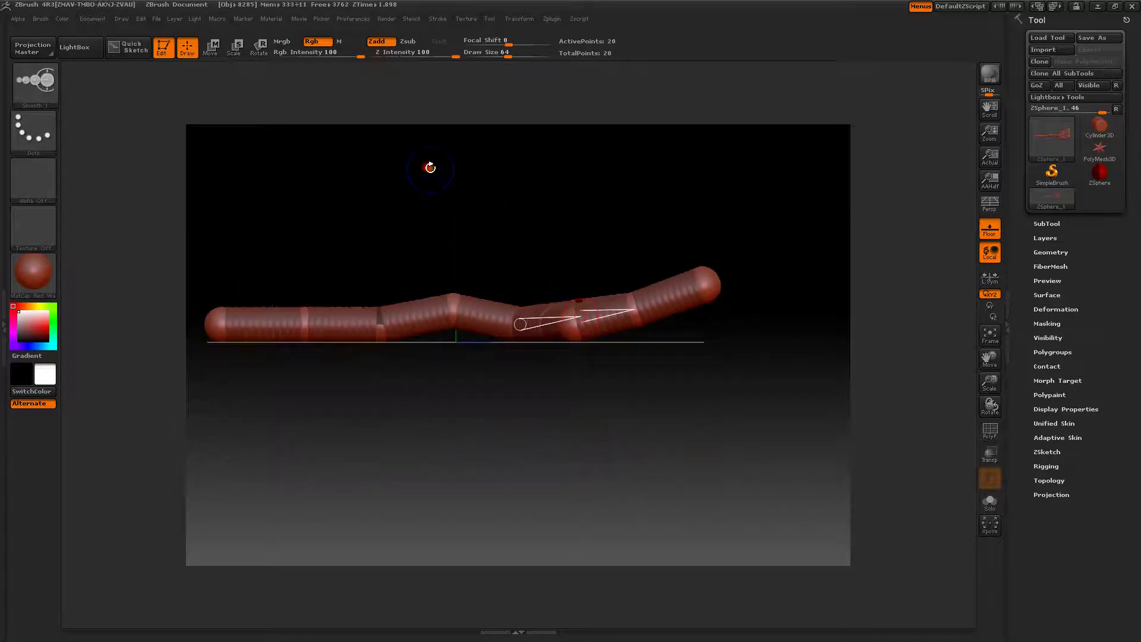
left_click(577, 296)
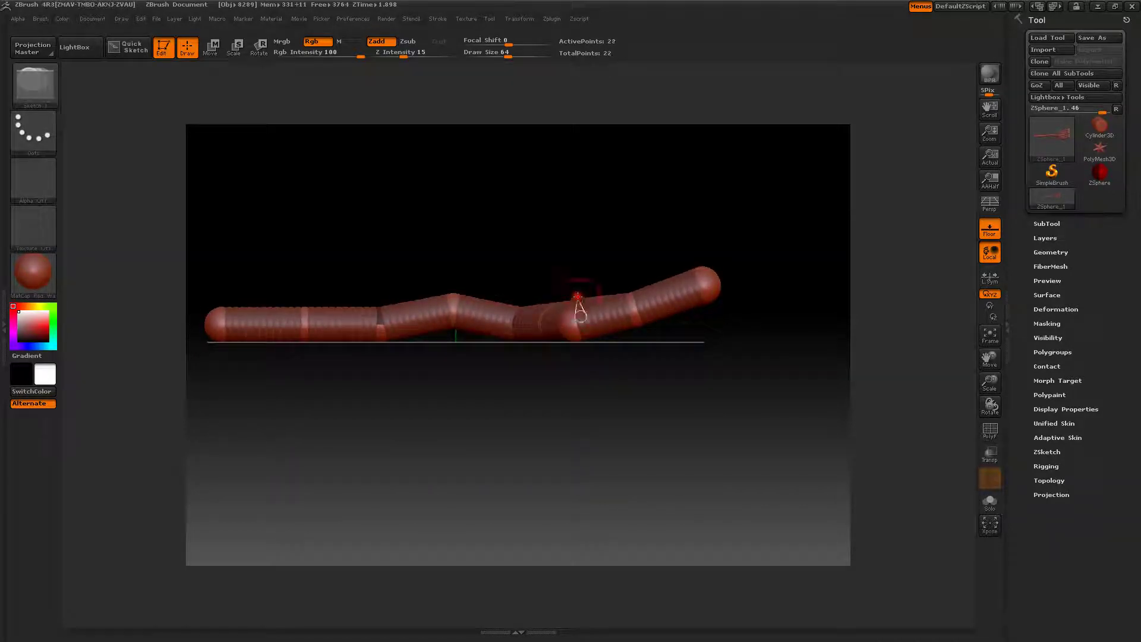
left_click_drag(501, 218, 524, 275, "shift")
key("ctrl+z")
- Raise the handle joint about midway between the handle's end and the prongs so the handle arches upward
left_click(235, 47)
left_click_drag(510, 205, 525, 236)
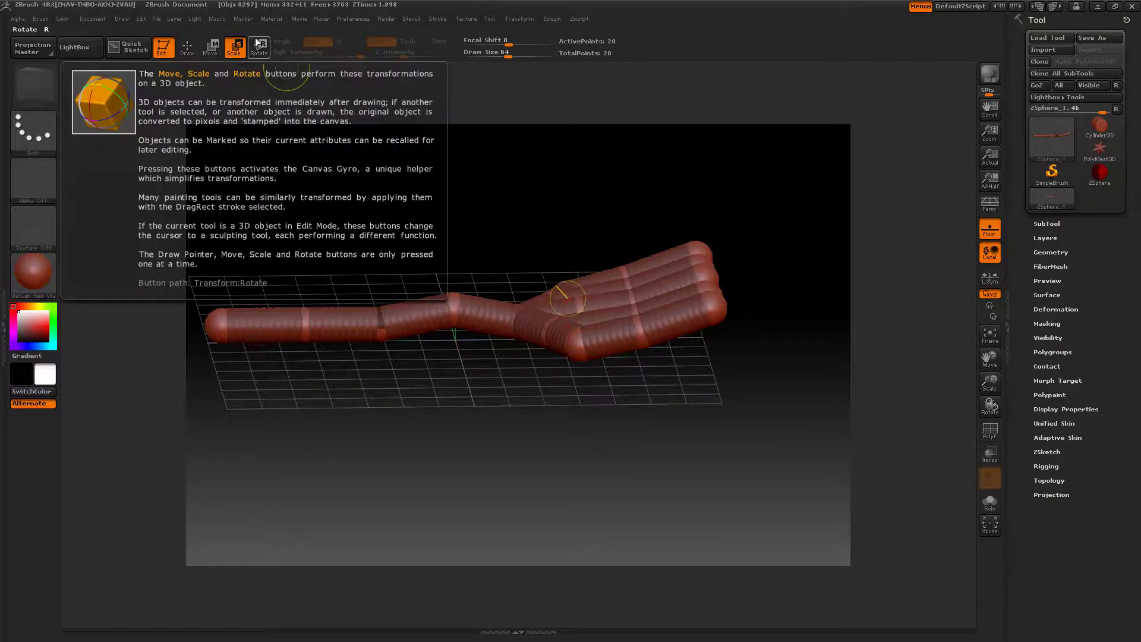
left_click(211, 49)
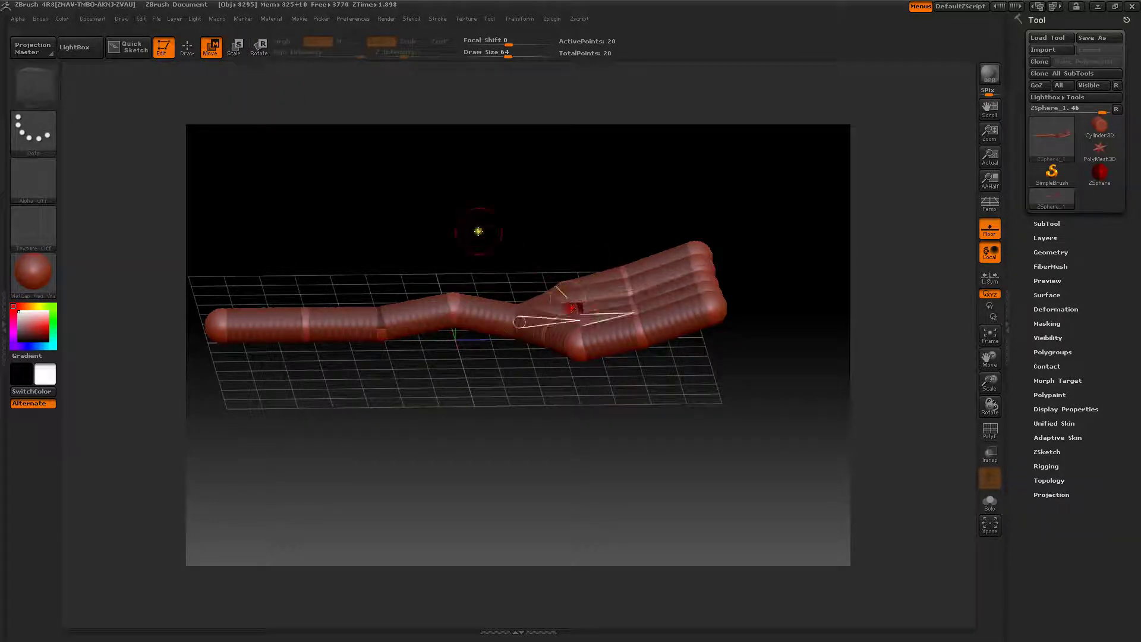
left_click_drag(476, 225, 464, 202, "shift")
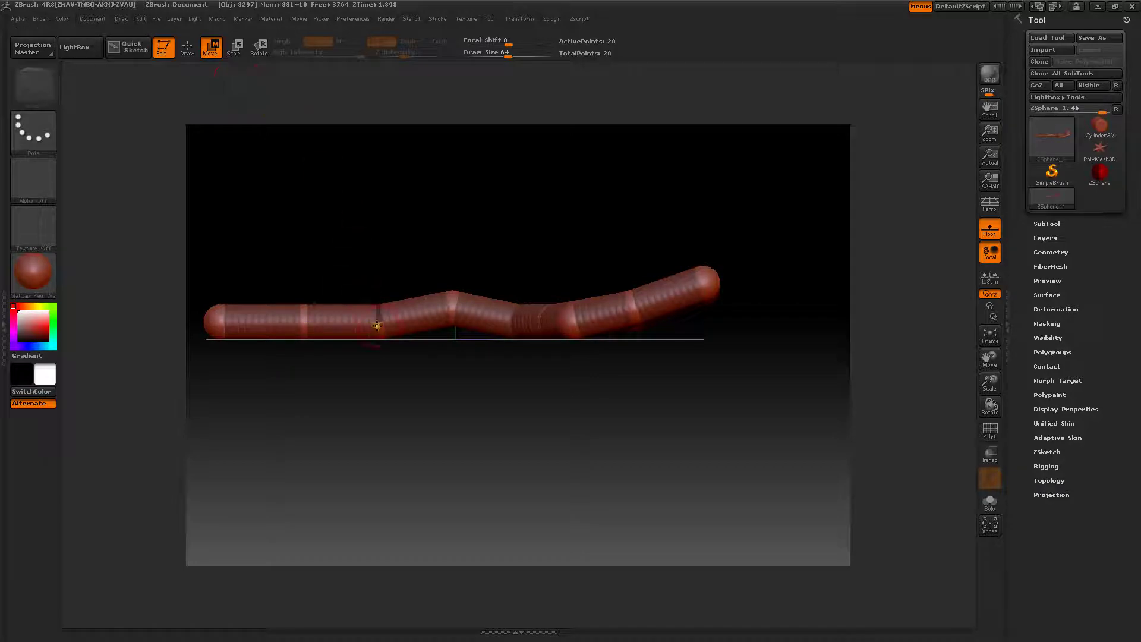
left_click_drag(383, 328, 380, 318)
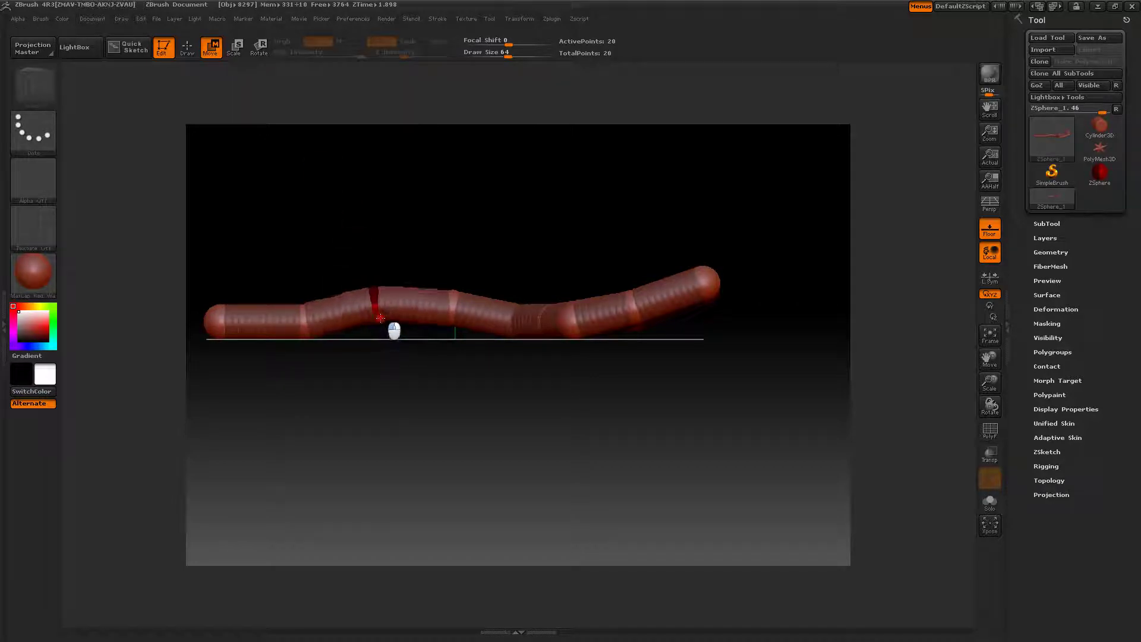
- Lengthen the handle by moving its end ZSphere outward, and shift the neighbouring joint in the same direction
left_click_drag(313, 207, 419, 229)
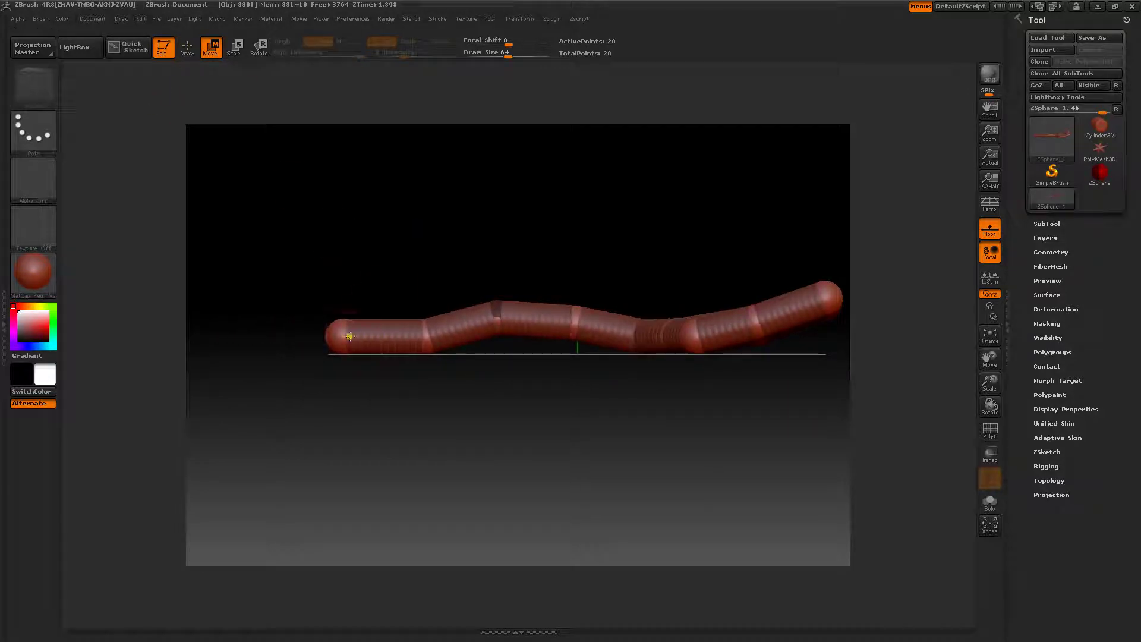
left_click_drag(350, 337, 290, 336)
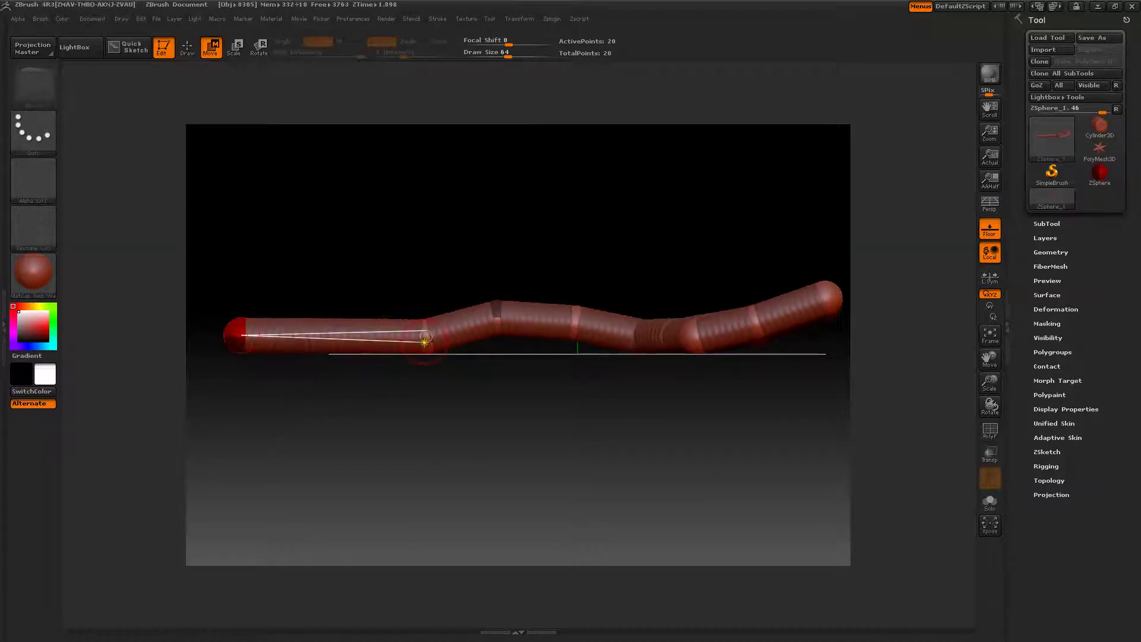
left_click_drag(448, 336, 399, 339)
- Preview the armature's skinned mesh from above, and return to the ZSphere display
left_click_drag(380, 267, 390, 321)
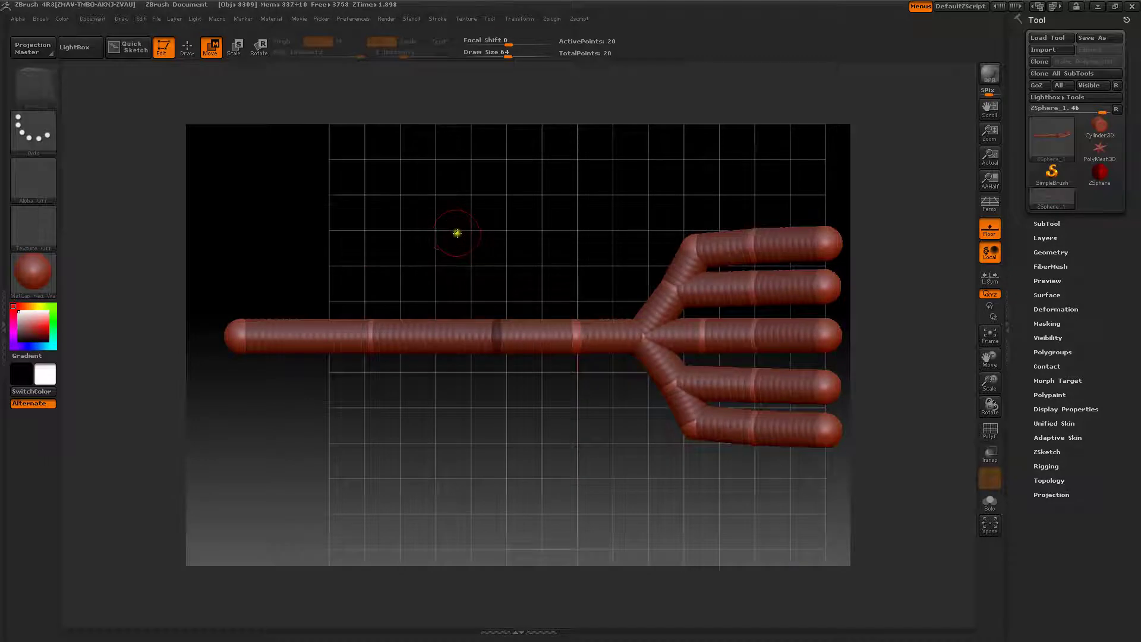
key("a")
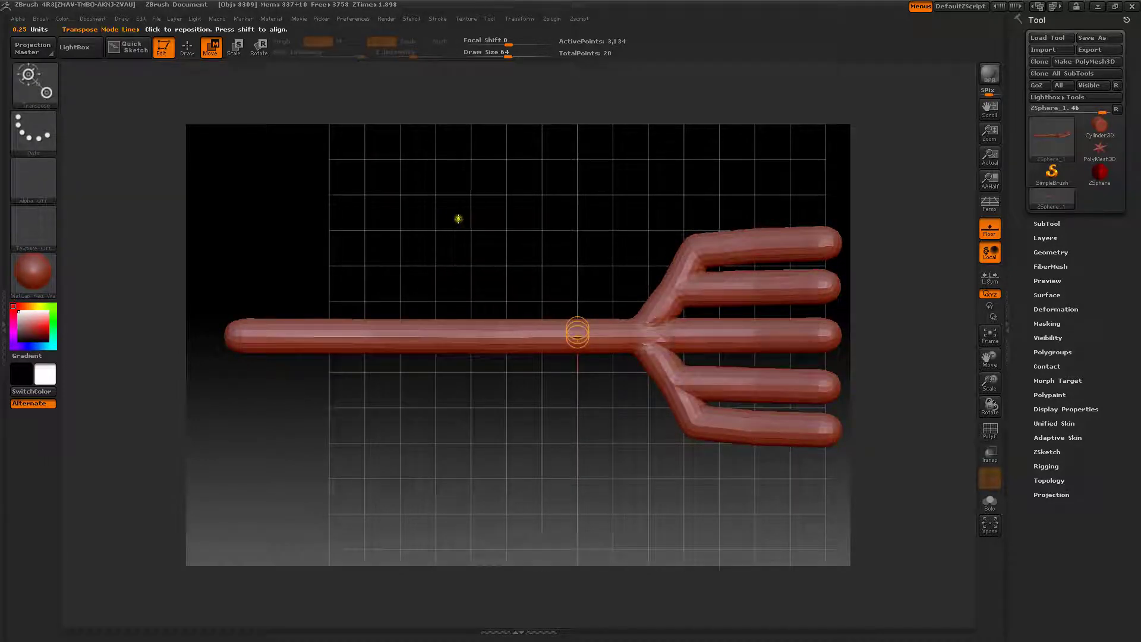
key("a")
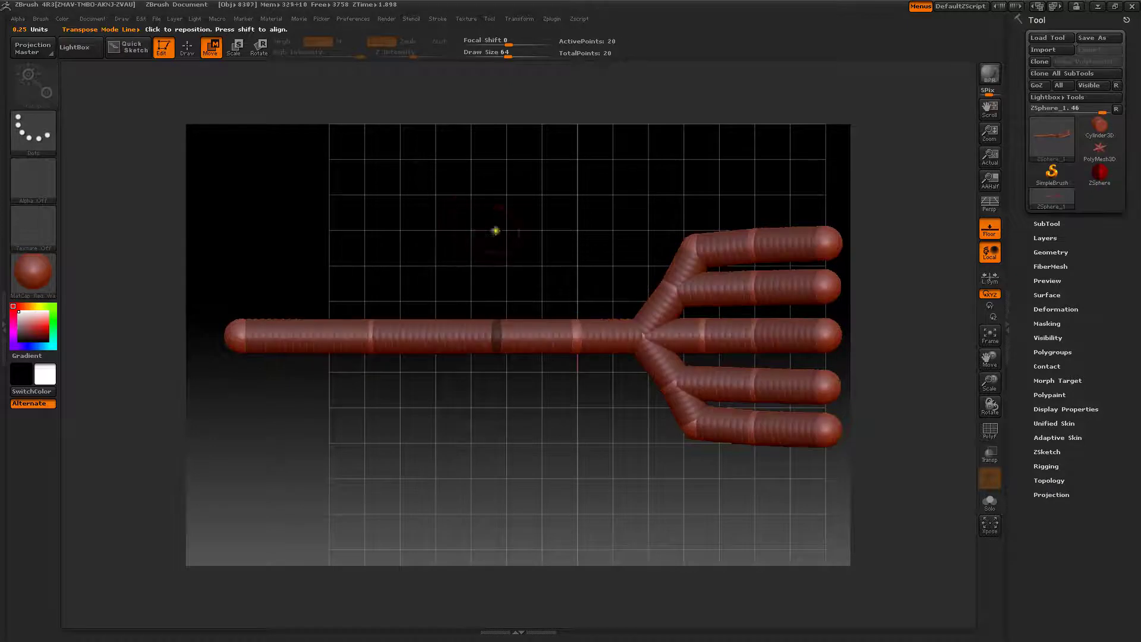
- Scale down the tip ZSpheres of all five prongs and the outer prongs' mid joints to taper the prongs
left_click_drag(509, 233, 435, 220, "alt")
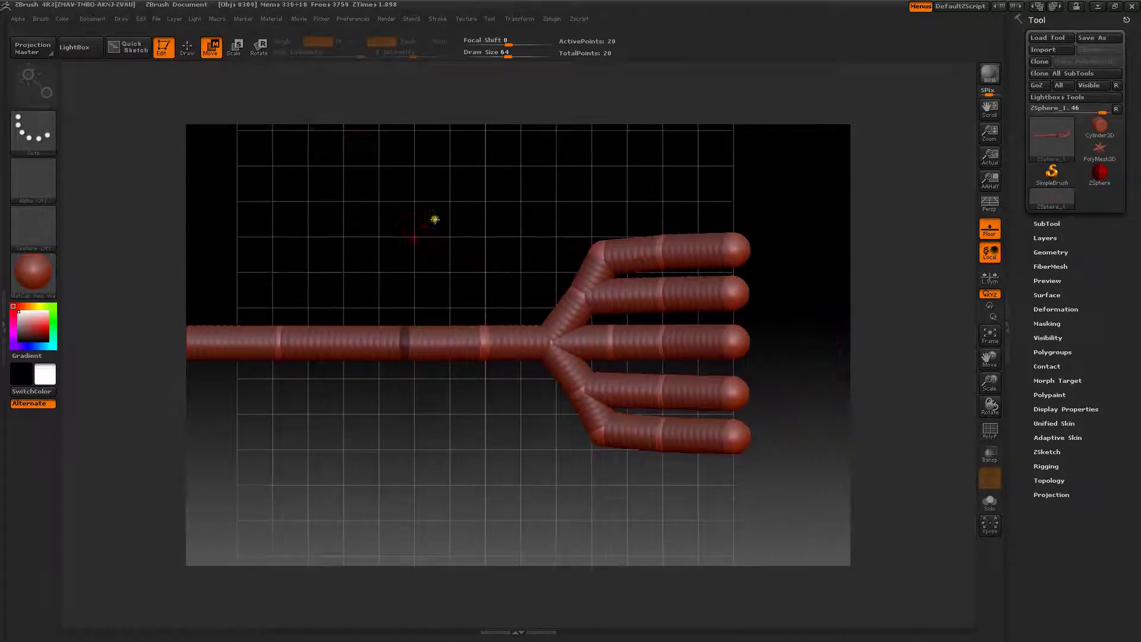
left_click(237, 52)
left_click_drag(727, 241, 711, 117)
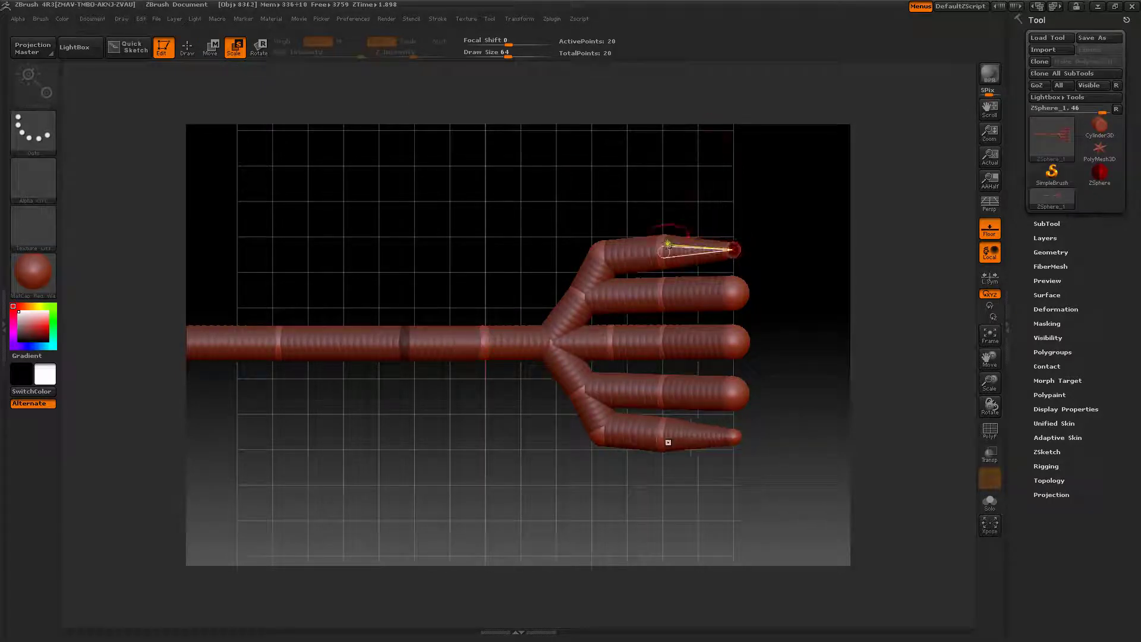
left_click_drag(668, 244, 662, 172)
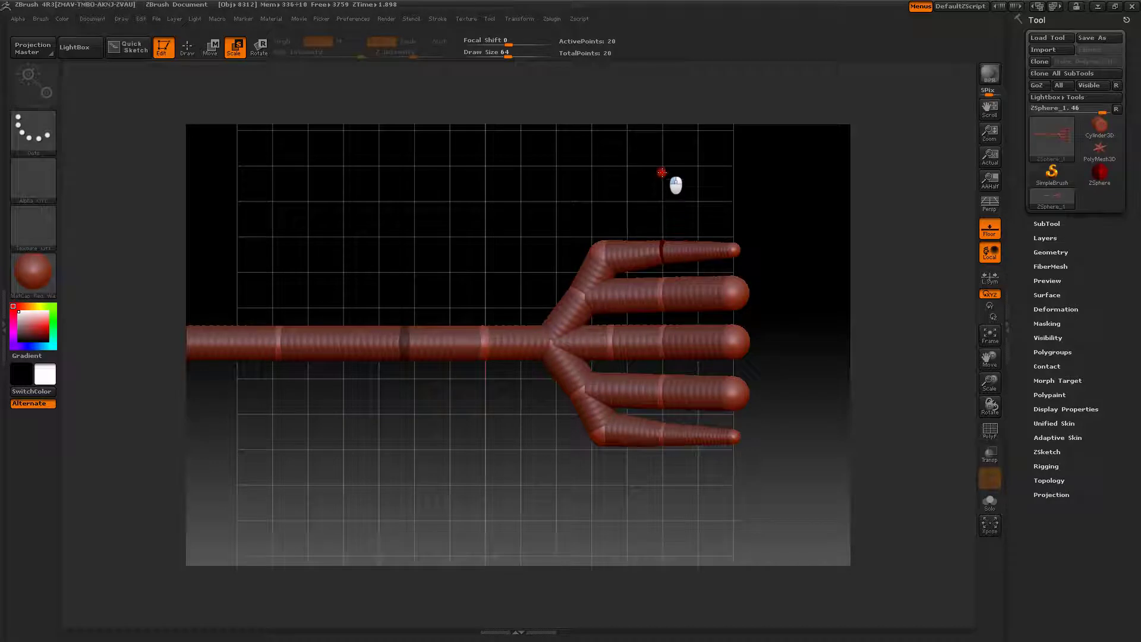
left_click_drag(736, 292, 710, 144)
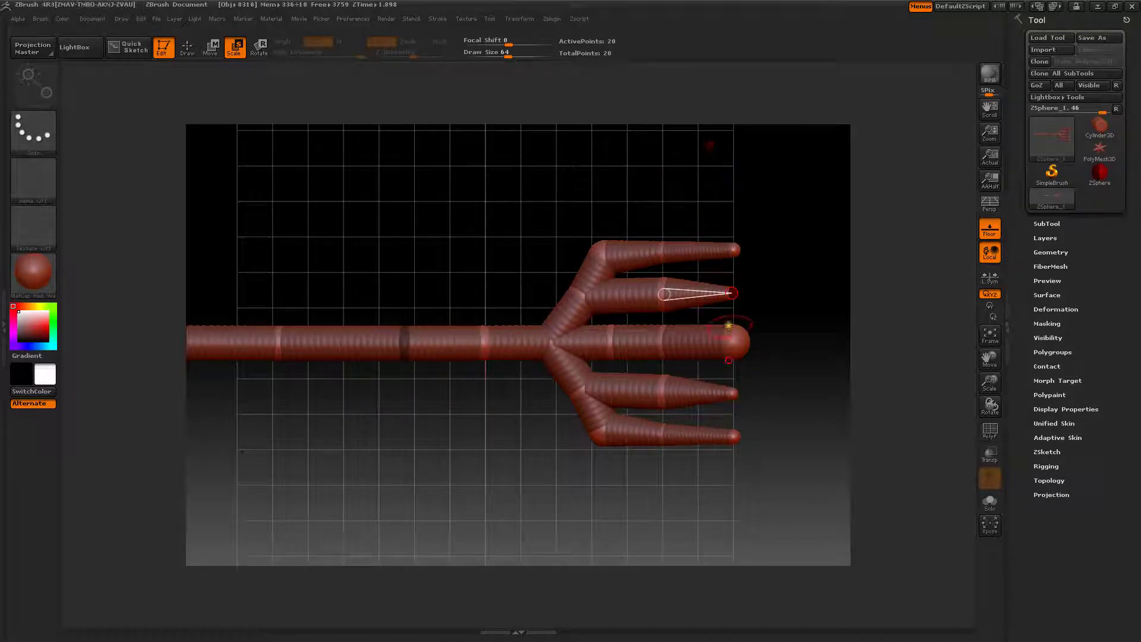
left_click_drag(731, 341, 721, 251)
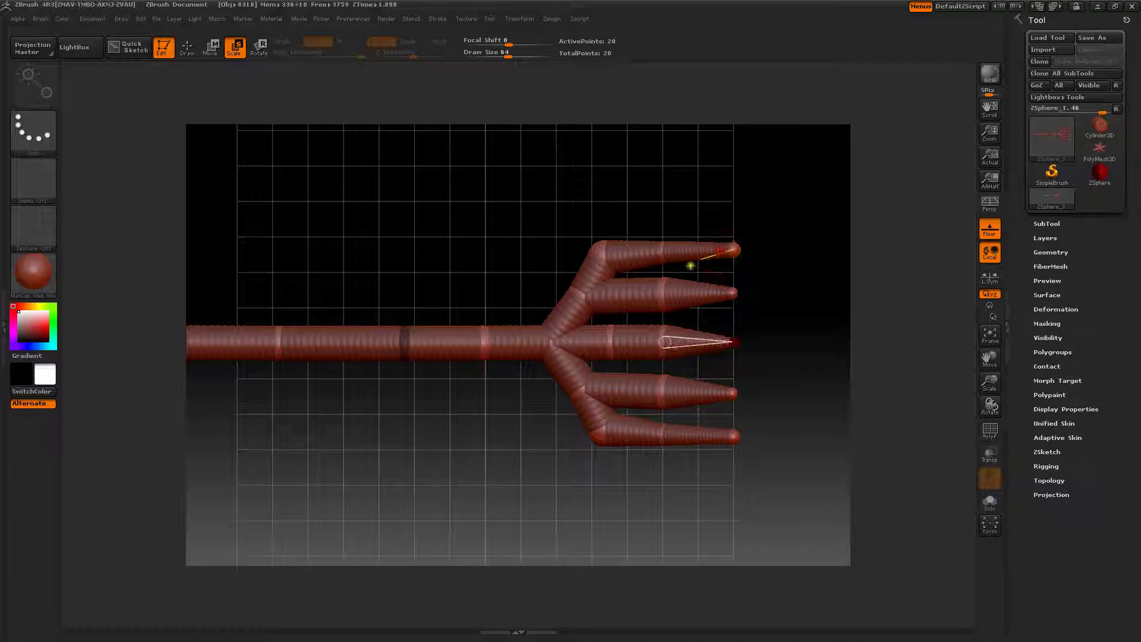
- Scale down the mid joints of the middle and inner prongs, and adjust the size of the outer prongs' mid joints
left_click(661, 343)
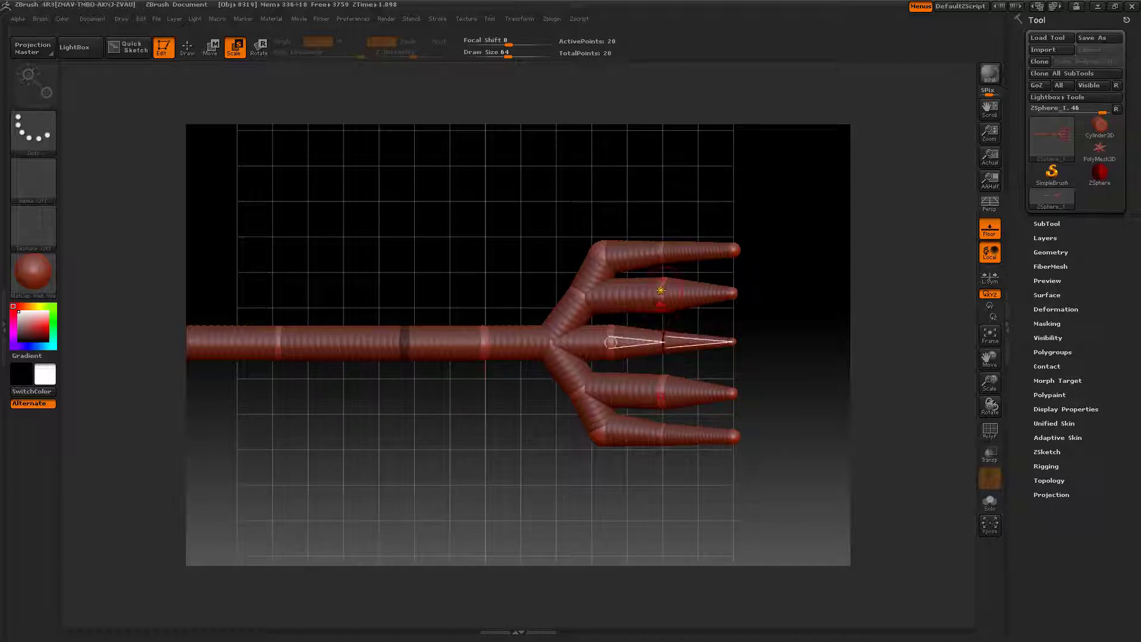
left_click_drag(661, 290, 656, 221)
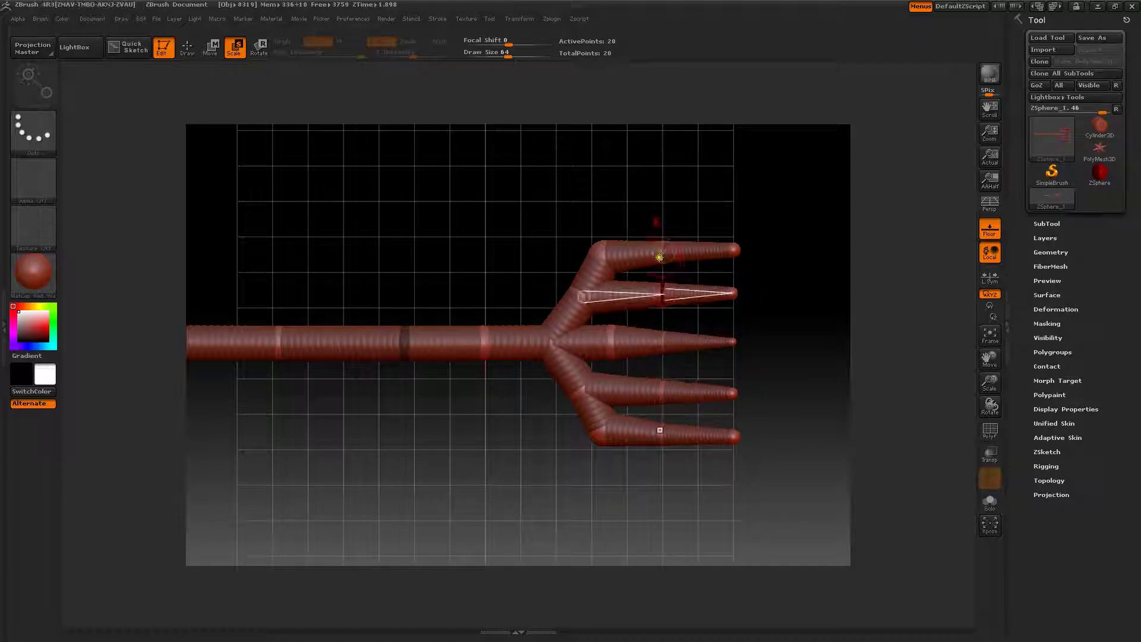
left_click(661, 252)
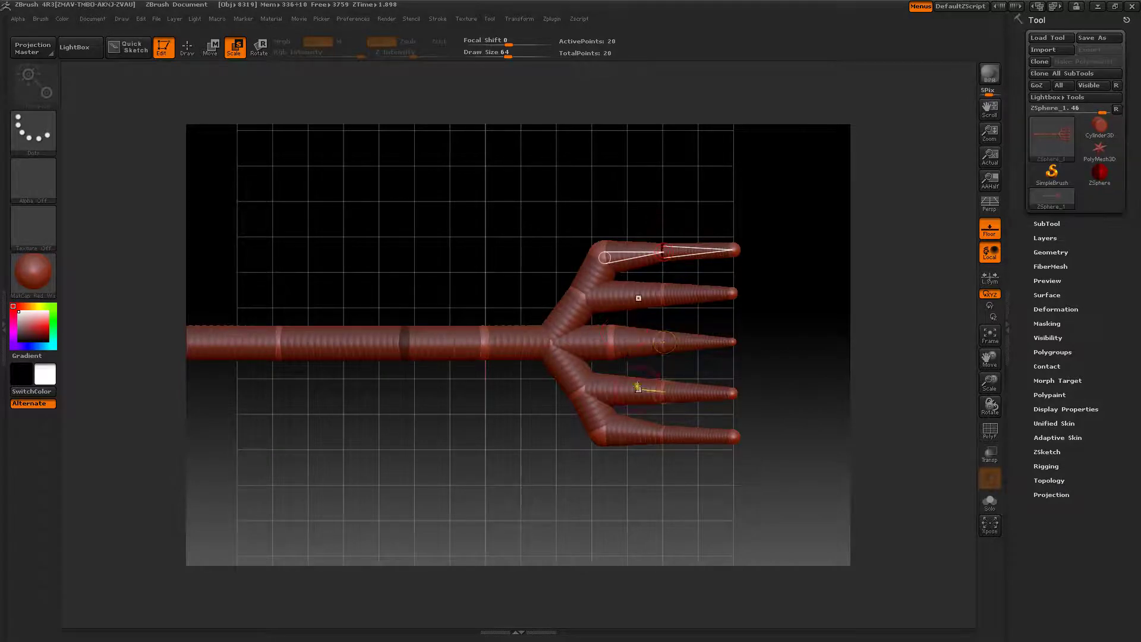
- Slim the base joints of the middle and outer prongs, and further reduce the inner prongs' mid joints
left_click_drag(611, 342, 609, 319)
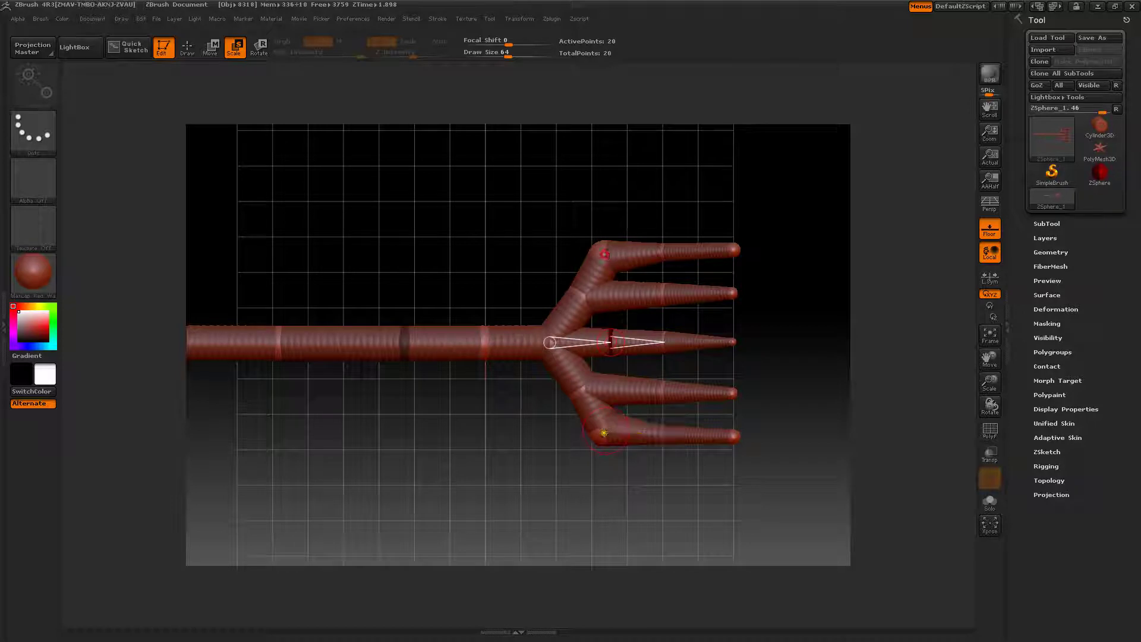
mouse_move(607, 430)
left_mouse_down()
mouse_move(609, 404)
mouse_move(593, 416)
mouse_move(603, 429)
mouse_move(603, 418)
left_mouse_up()
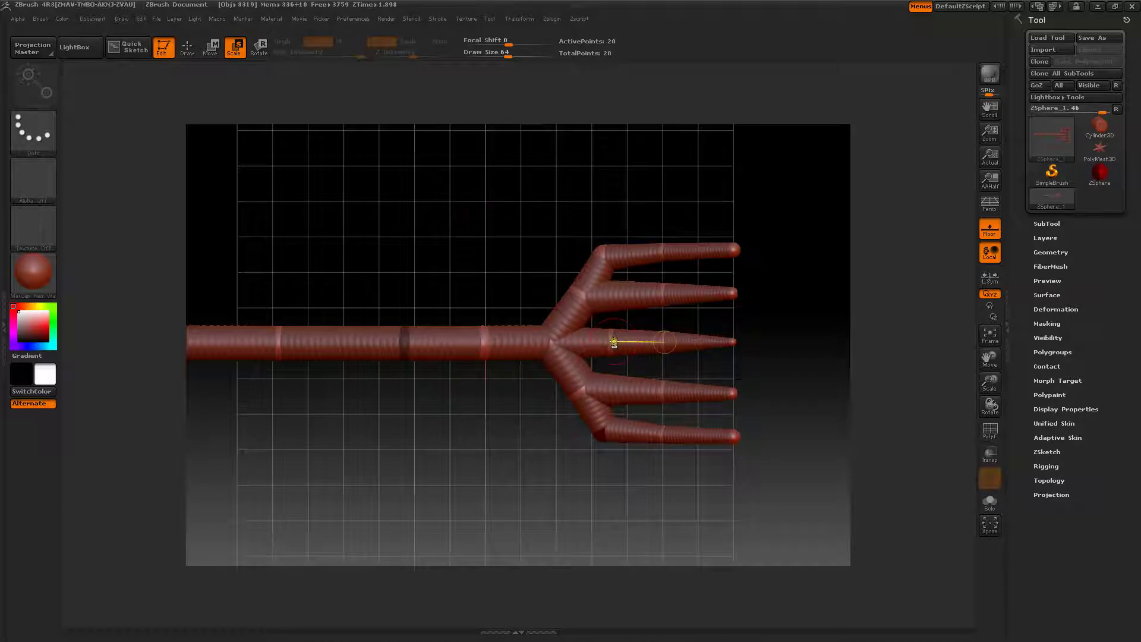
left_click_drag(614, 341, 608, 318)
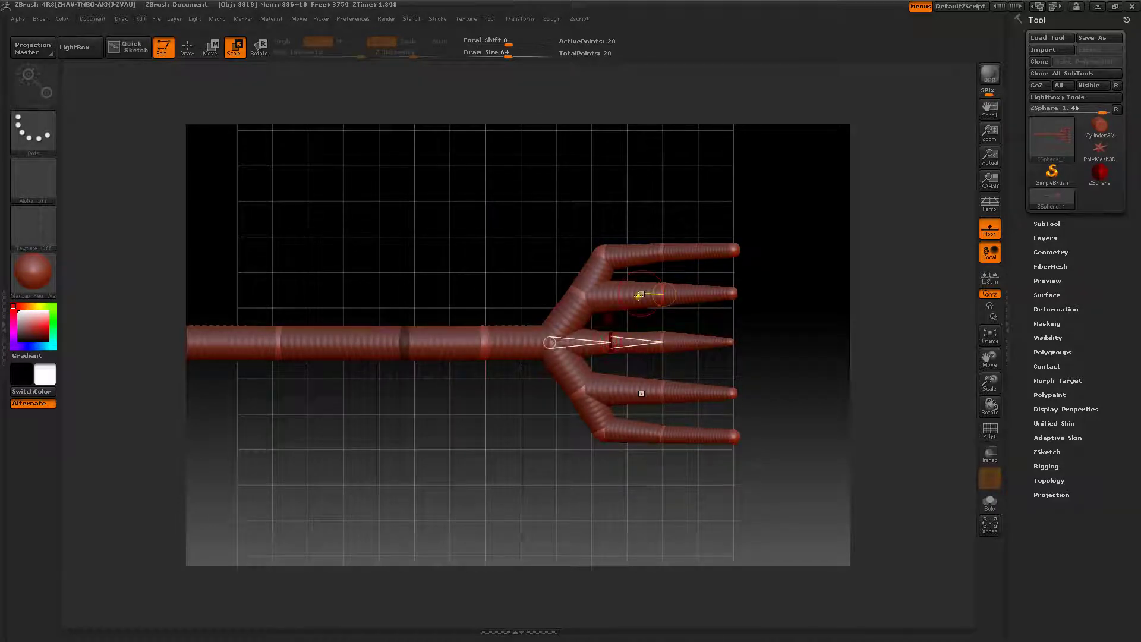
left_click_drag(662, 294, 660, 286)
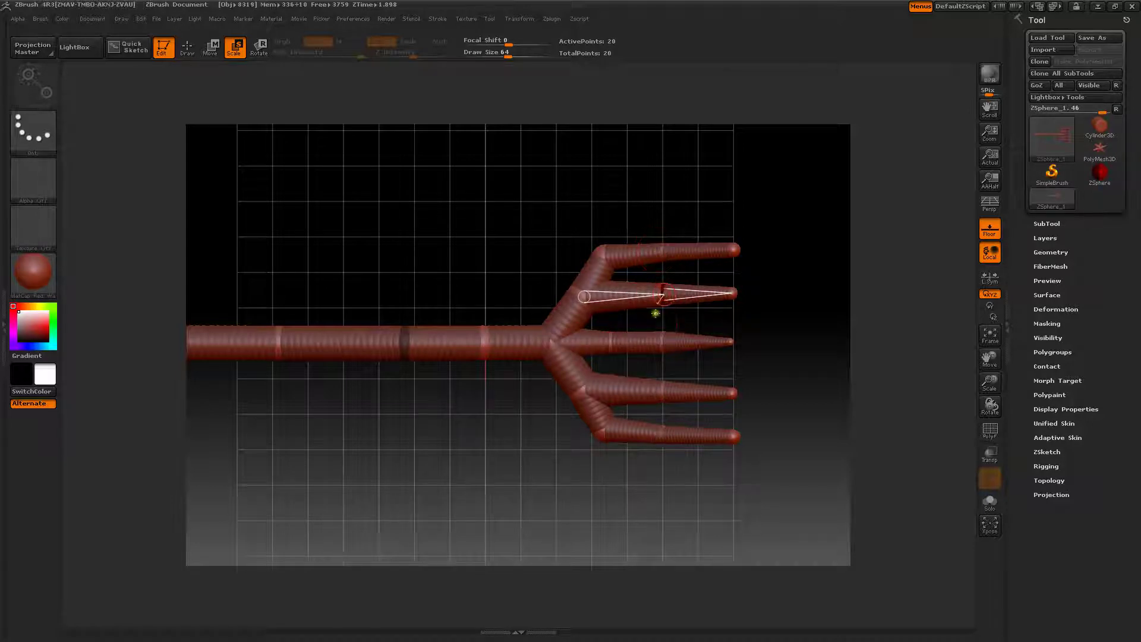
left_click_drag(660, 390, 657, 373)
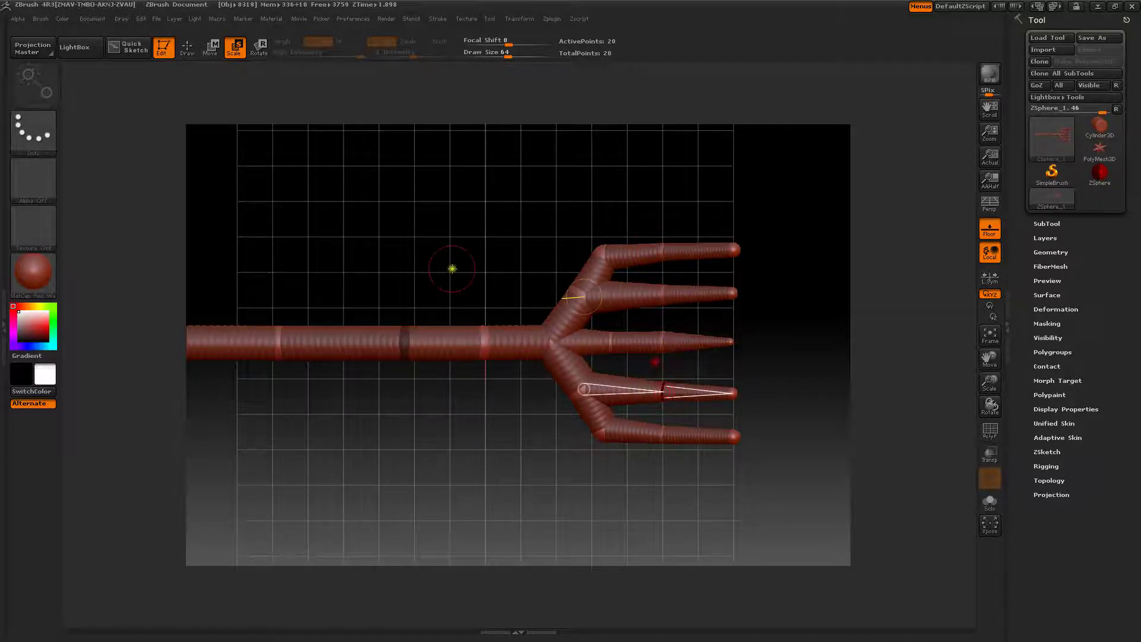
- Fine-tune the positions of the middle prong's mid and base joints to follow the bend of the other prongs
left_click_drag(453, 265, 437, 212)
left_click(211, 46)
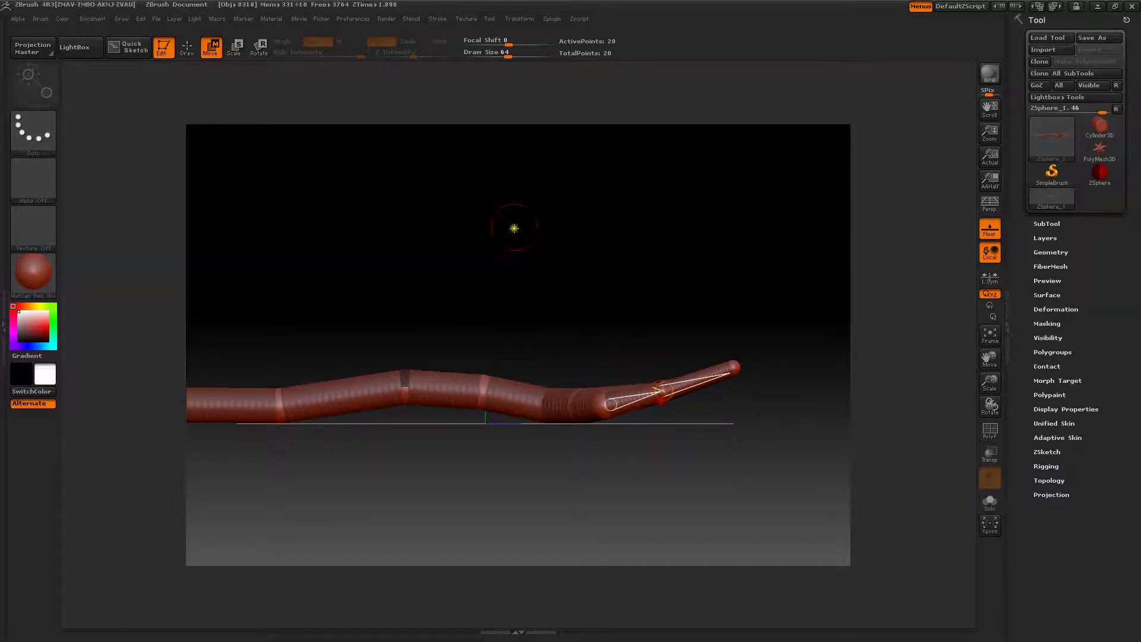
left_click_drag(515, 229, 522, 309)
left_click_drag(578, 340, 535, 327)
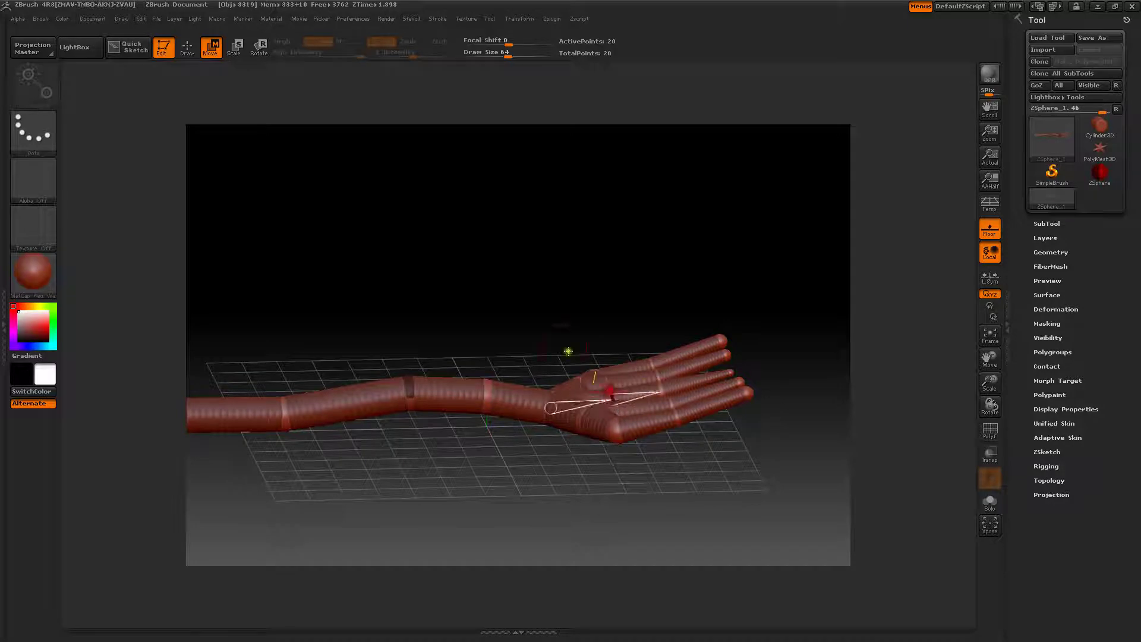
left_click_drag(565, 351, 533, 306, "shift")
mouse_move(480, 253)
left_mouse_down()
mouse_move(497, 305)
mouse_move(472, 258)
left_mouse_up()
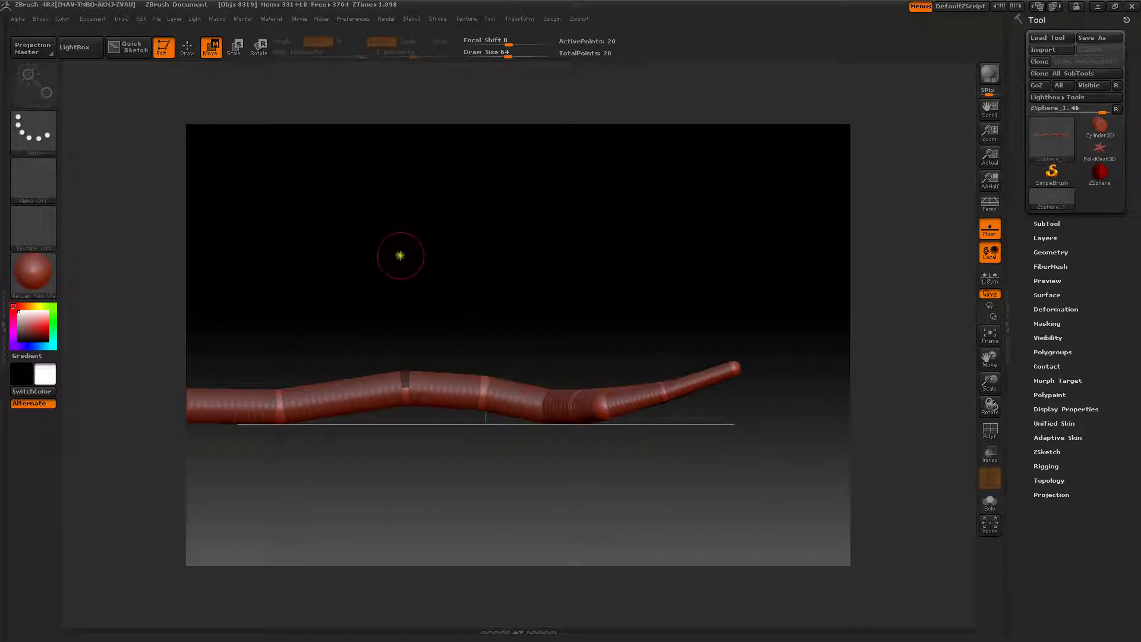
- Enlarge the ZSphere at the free end of the handle to form a thick, rounded grip
left_click_drag(404, 249, 441, 297)
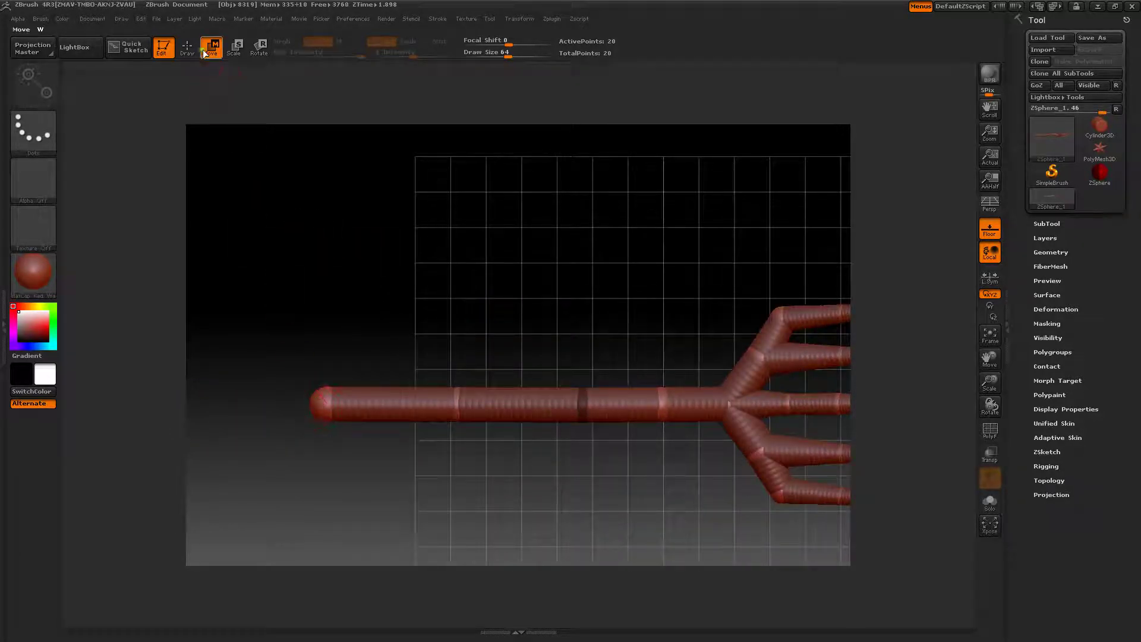
left_click(234, 47)
left_click_drag(323, 399, 344, 502)
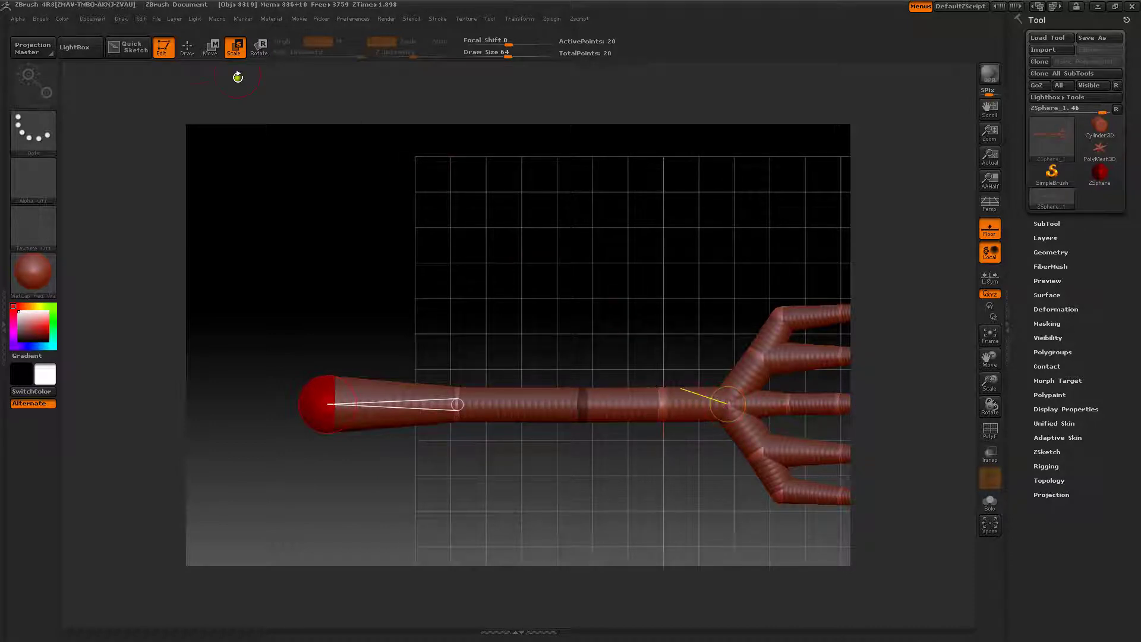
- Insert a joint ZSphere in the handle just before the branching joint and scale it down to form a narrow neck
left_click(187, 48)
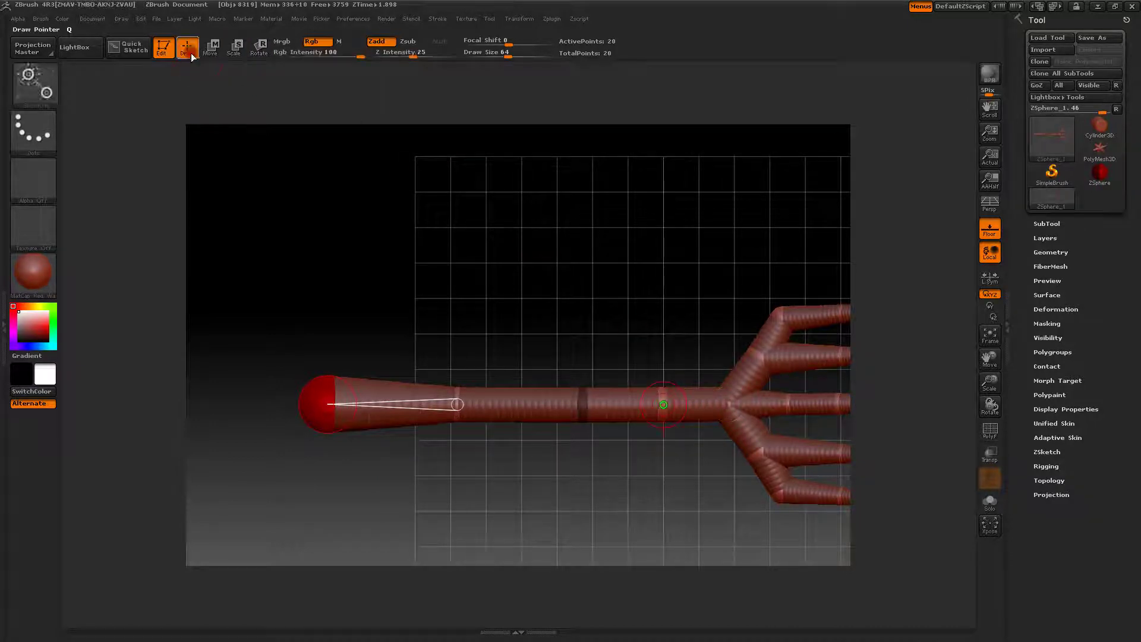
left_click(707, 405)
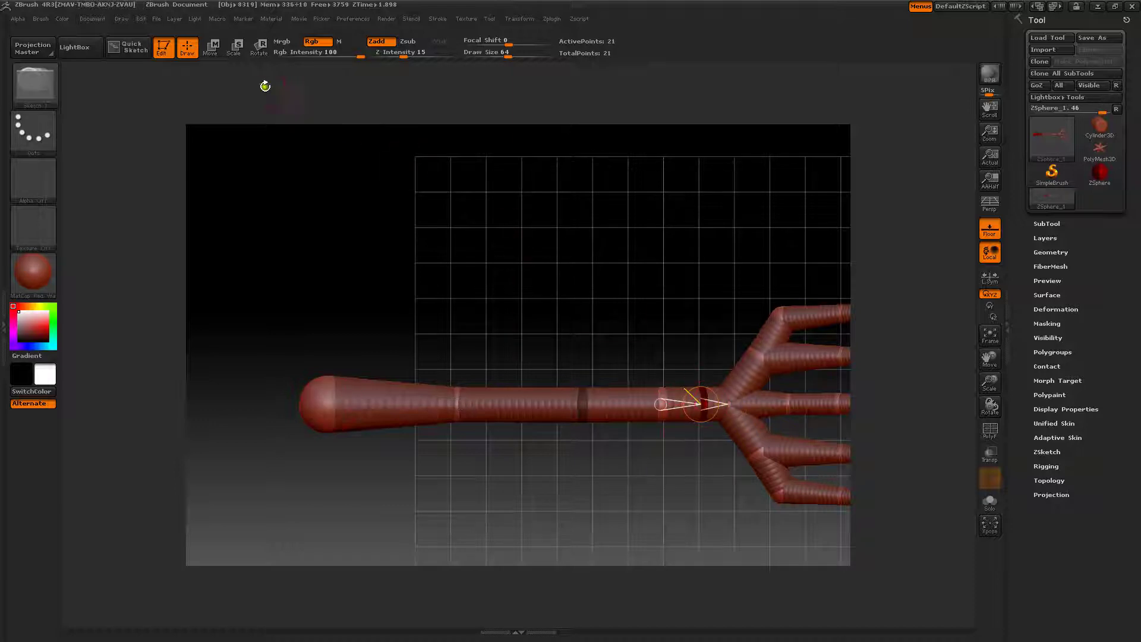
left_click(233, 47)
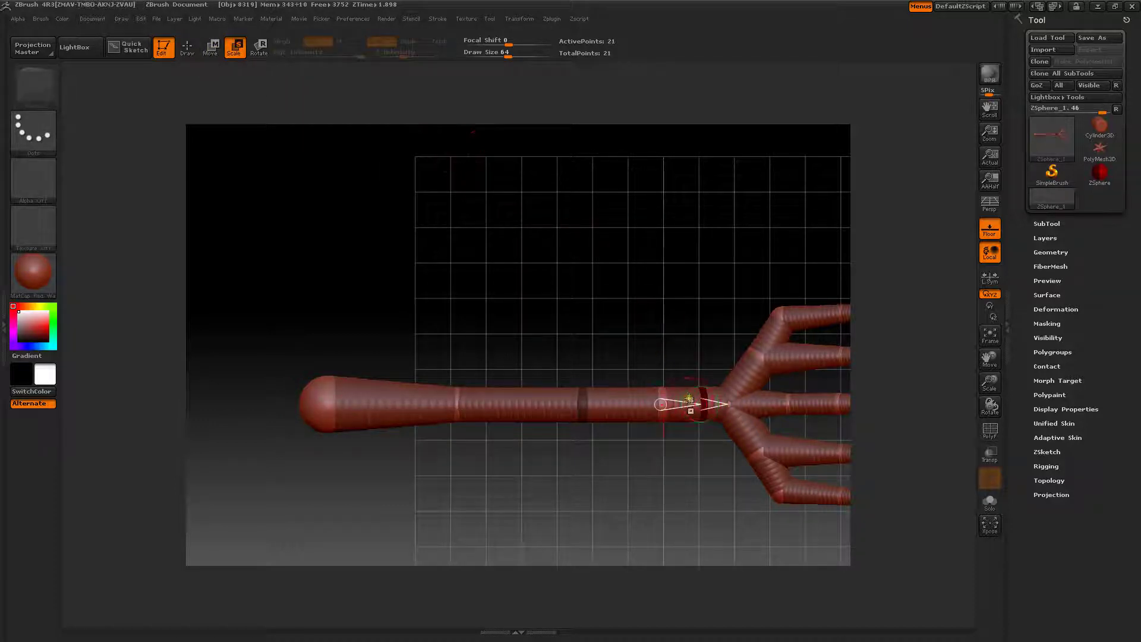
left_click_drag(703, 398, 692, 360)
- Preview the skinned mesh of the whole fork and inspect its shape from the side and above
left_click_drag(622, 337, 605, 236)
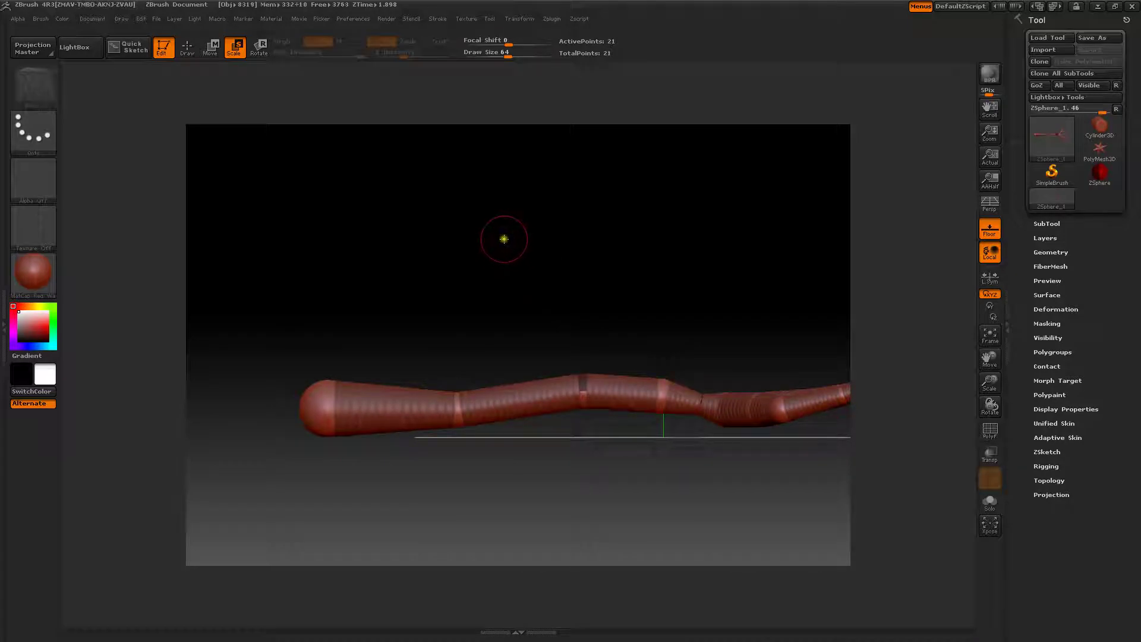
key("a")
left_click_drag(527, 226, 501, 235)
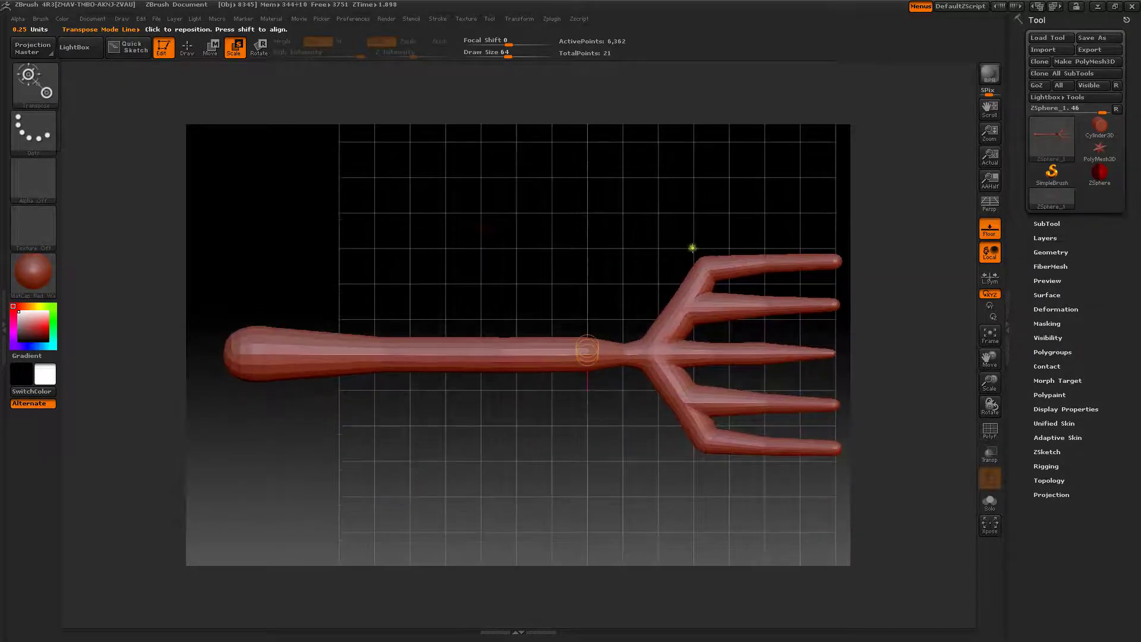
- Turn on the PolyFrame display to show the skinned fork's wireframe and polygroups, and leave the skin preview
left_click(1041, 351)
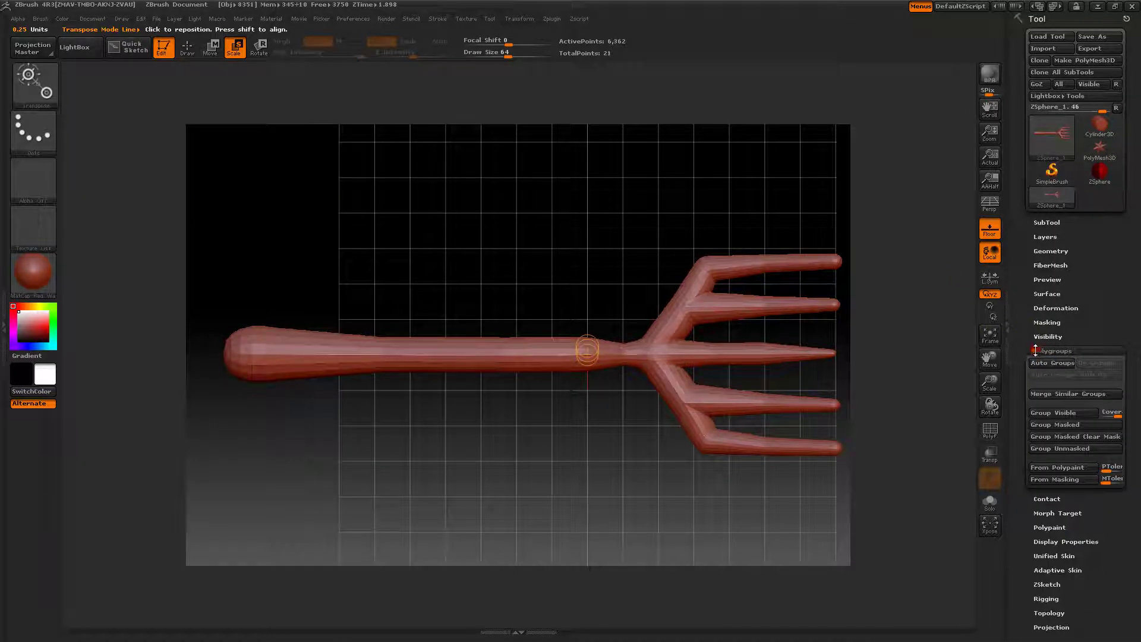
left_click(1036, 350)
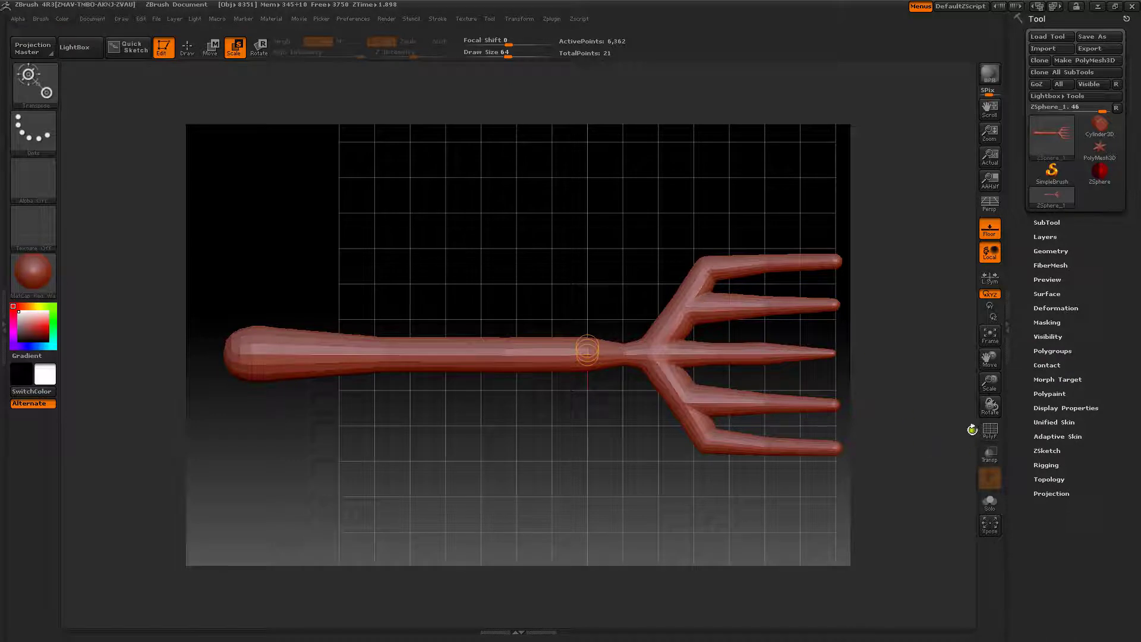
left_click(989, 429)
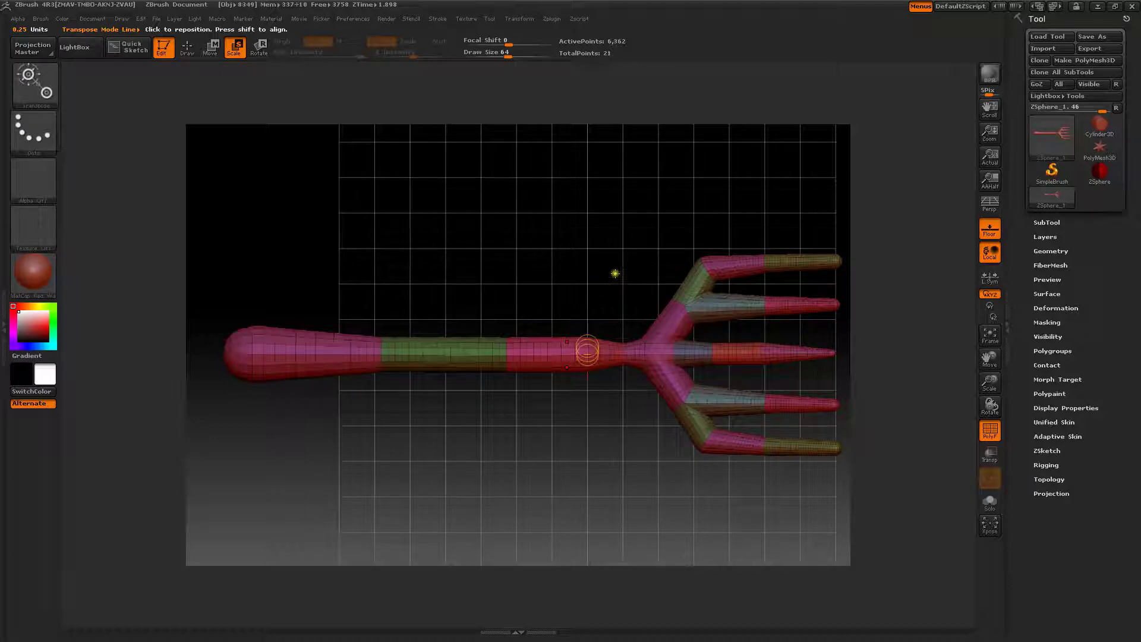
mouse_move(578, 277)
left_mouse_down()
mouse_move(572, 252)
mouse_move(576, 278)
left_mouse_up()
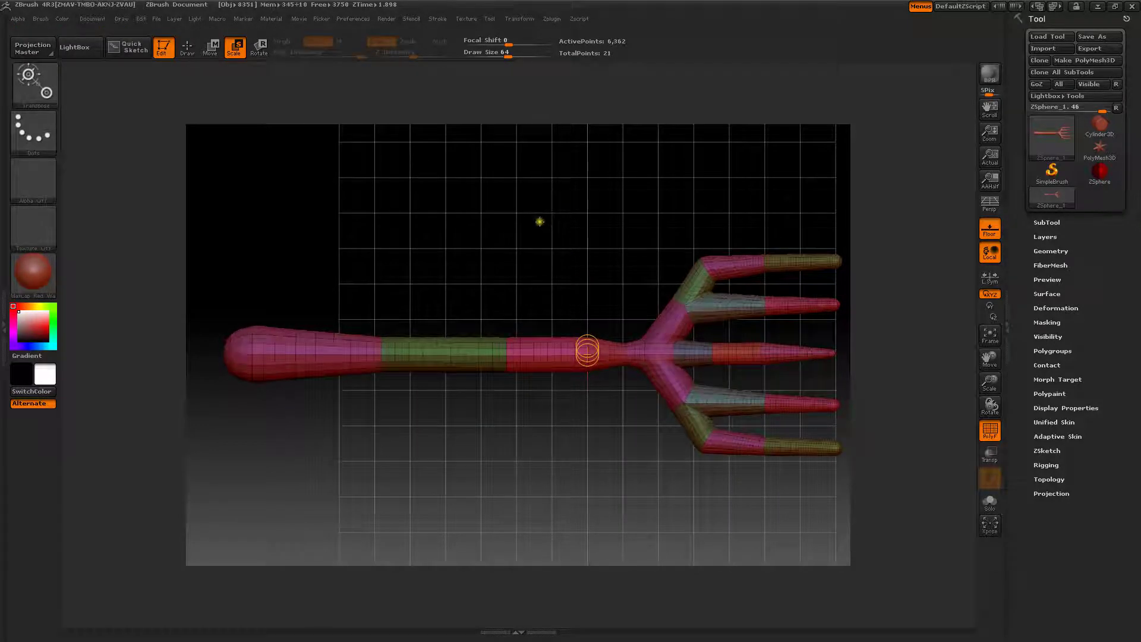
key("a")
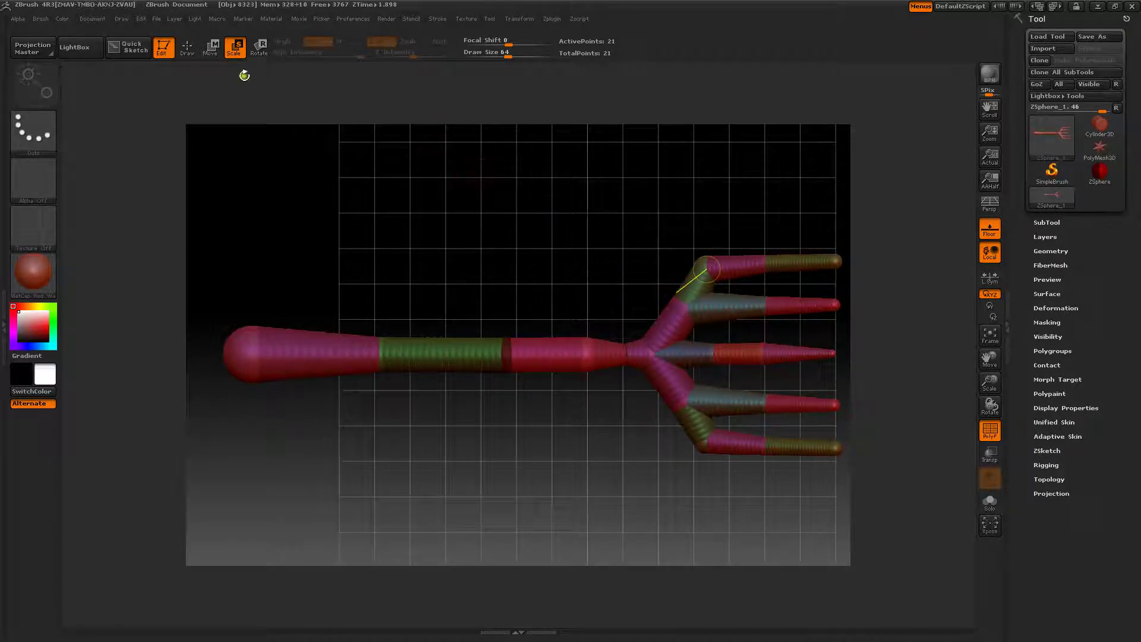
- Move the side prongs' joints and segments symmetrically inward toward the centre line to narrow the fork head
left_click(211, 47)
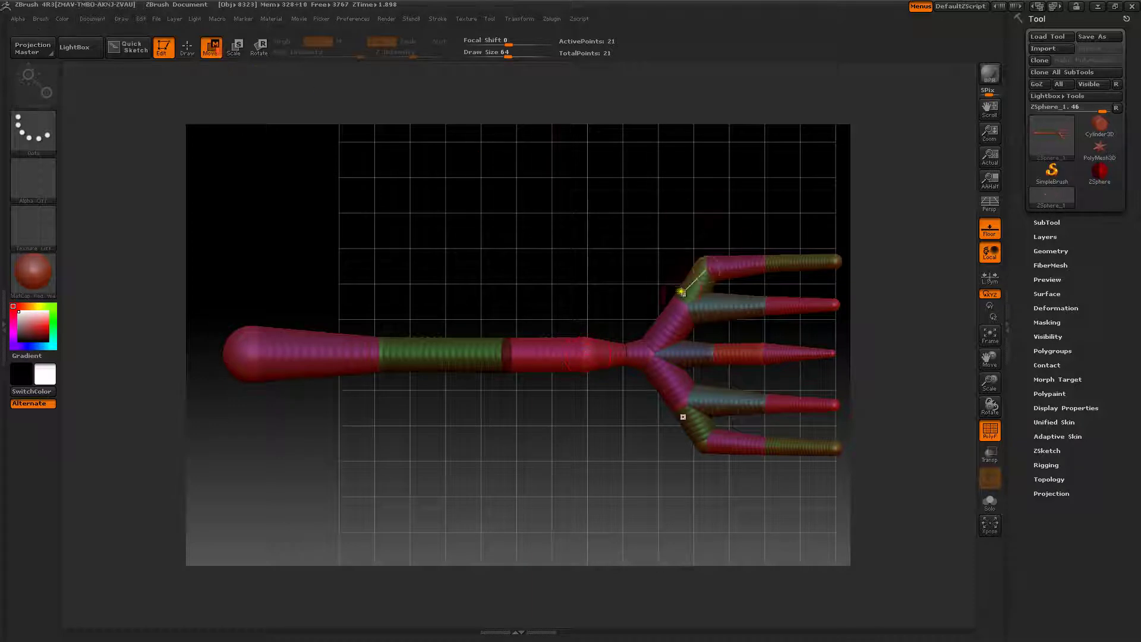
left_click_drag(681, 293, 671, 312)
left_click_drag(696, 266, 690, 278)
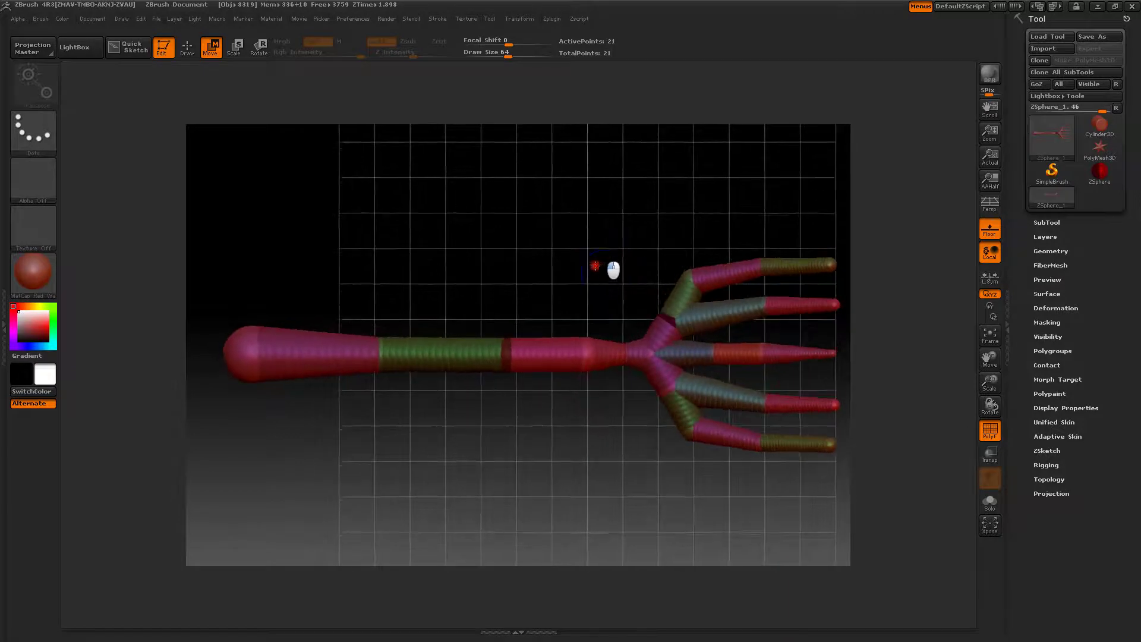
left_click_drag(694, 429, 693, 425)
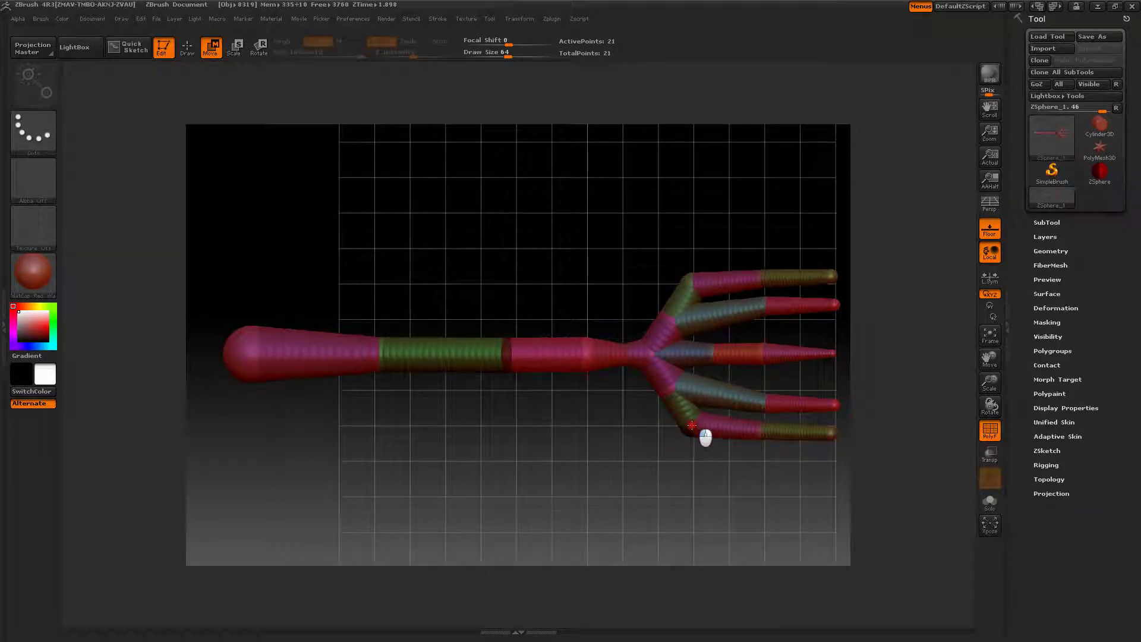
left_click_drag(732, 309, 732, 321)
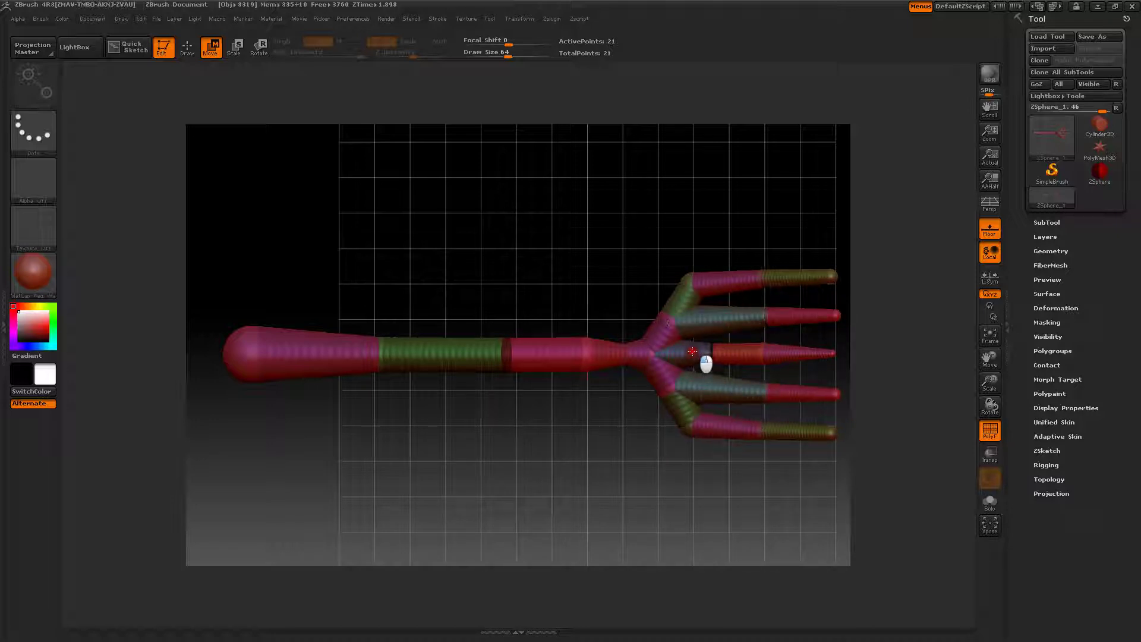
left_click_drag(663, 329, 603, 247)
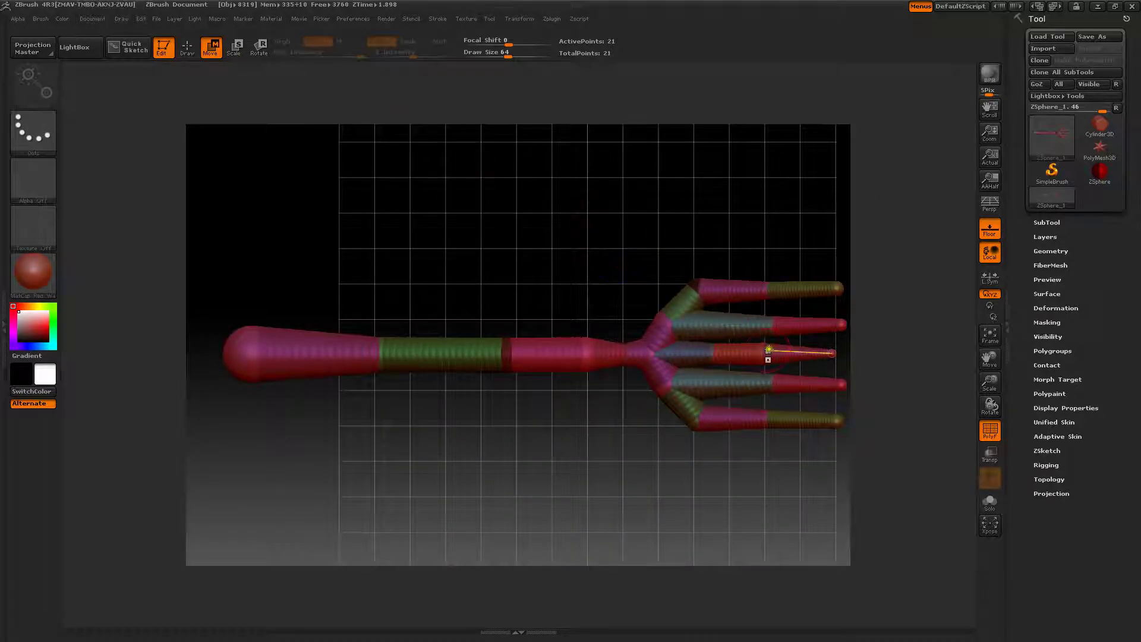
- Reposition the middle prong's tip and base joints and the side branch joints to line up the prongs, and check the skin preview
left_click_drag(751, 352, 834, 353)
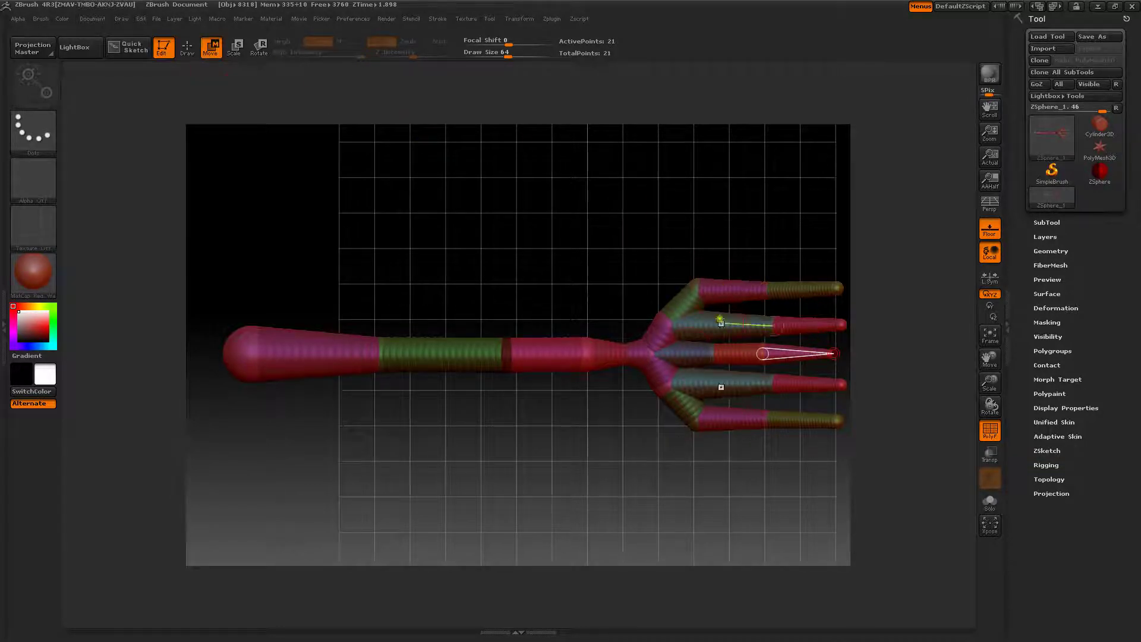
left_click_drag(692, 350, 645, 354)
left_click_drag(664, 315, 659, 315)
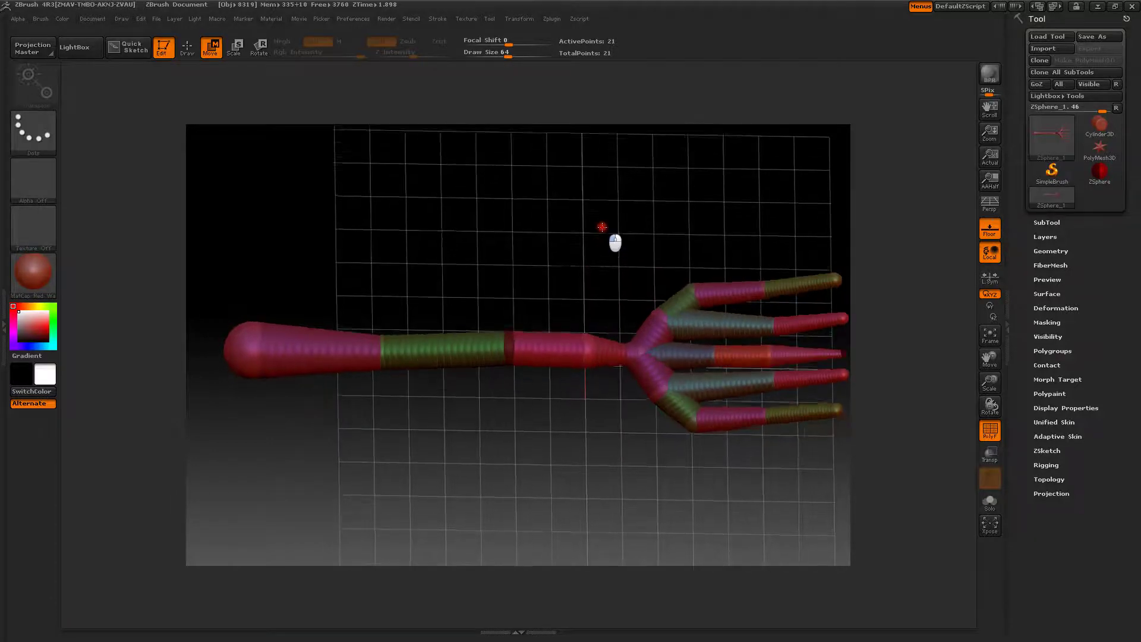
left_click_drag(601, 226, 570, 138)
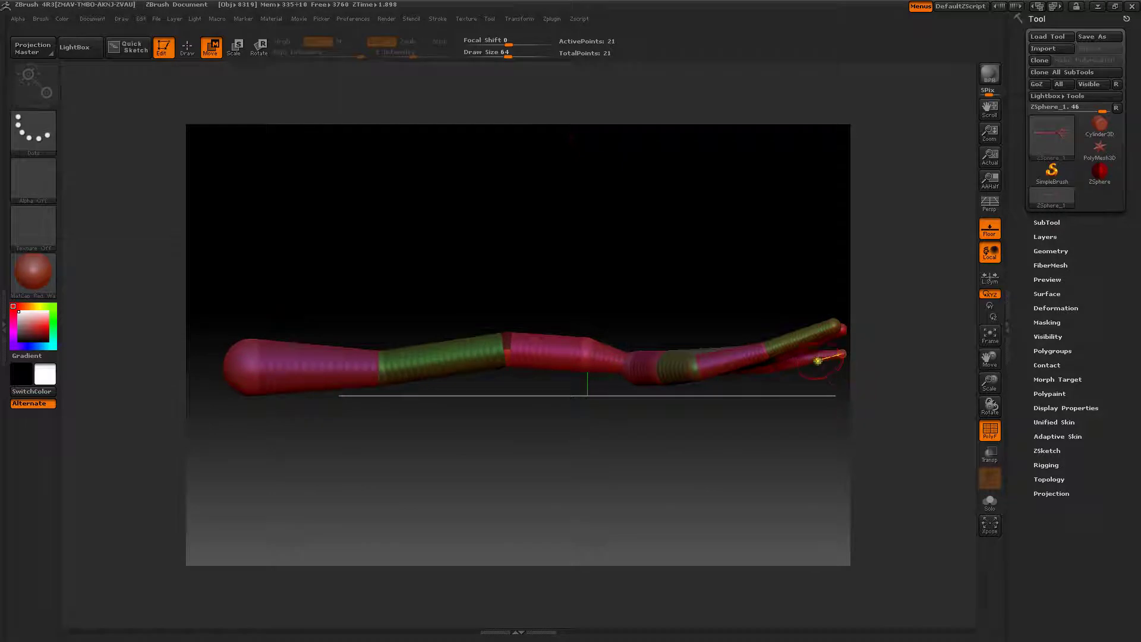
left_click_drag(833, 362, 768, 367)
left_click_drag(524, 183, 526, 269)
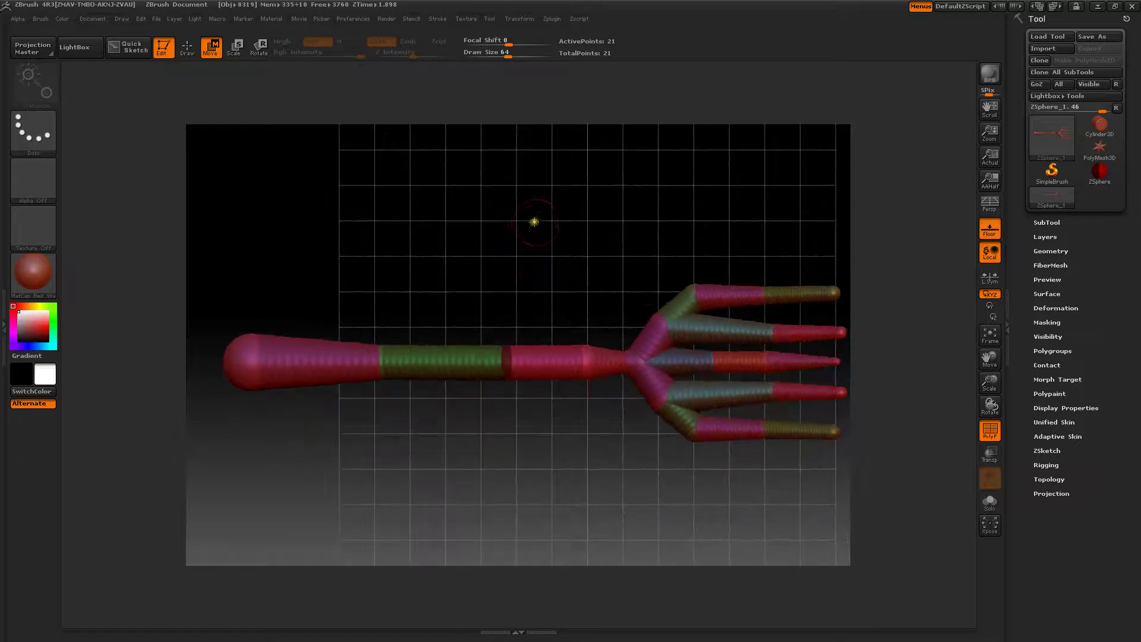
key("a")
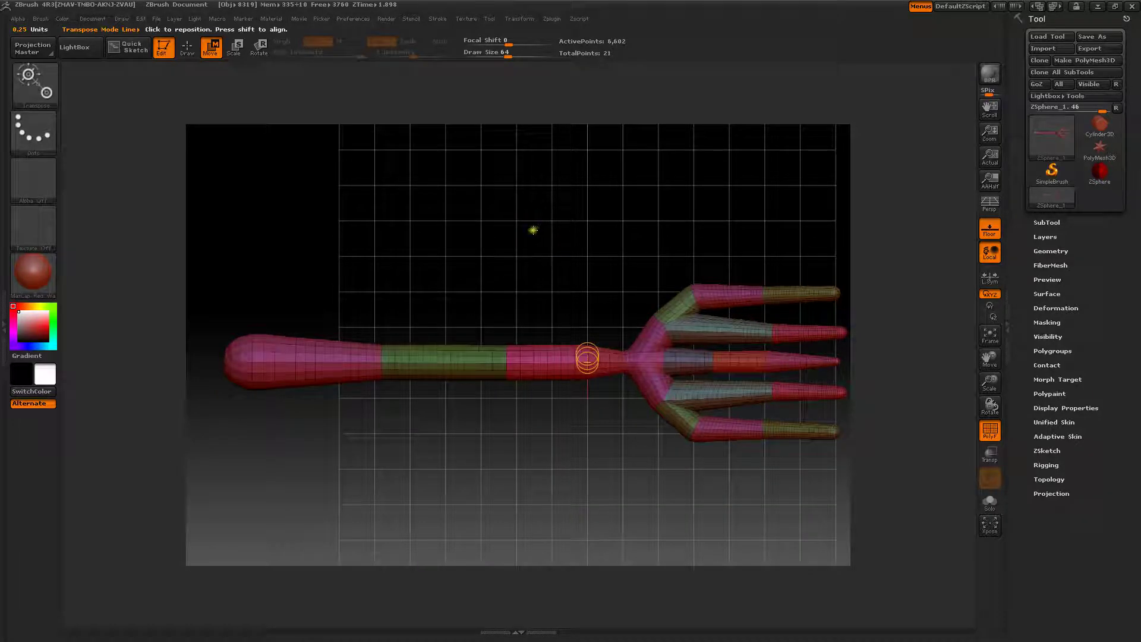
key("a")
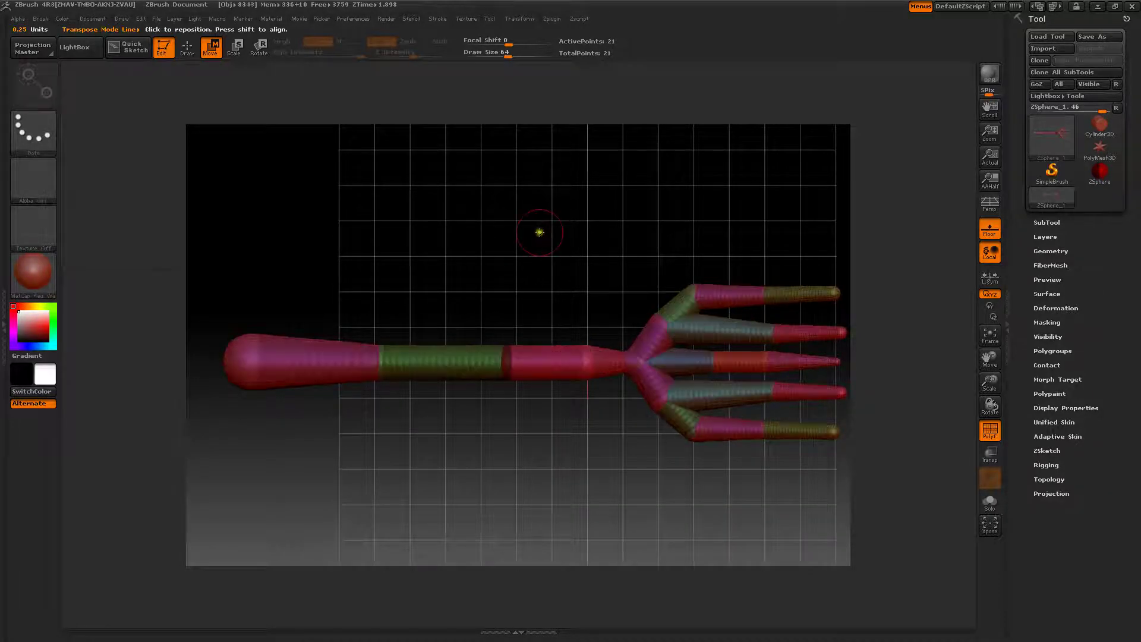
- Lengthen the handle by moving its thick end ZSphere farther from the prongs, and preview the skinned fork
left_click_drag(537, 232, 553, 180)
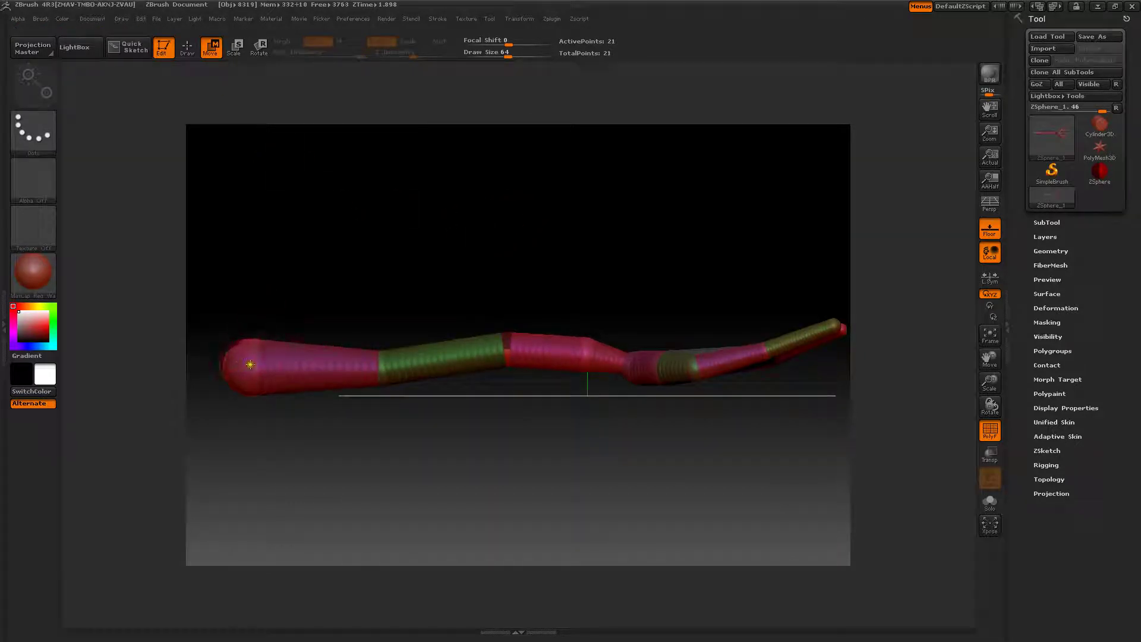
left_click_drag(250, 364, 229, 381)
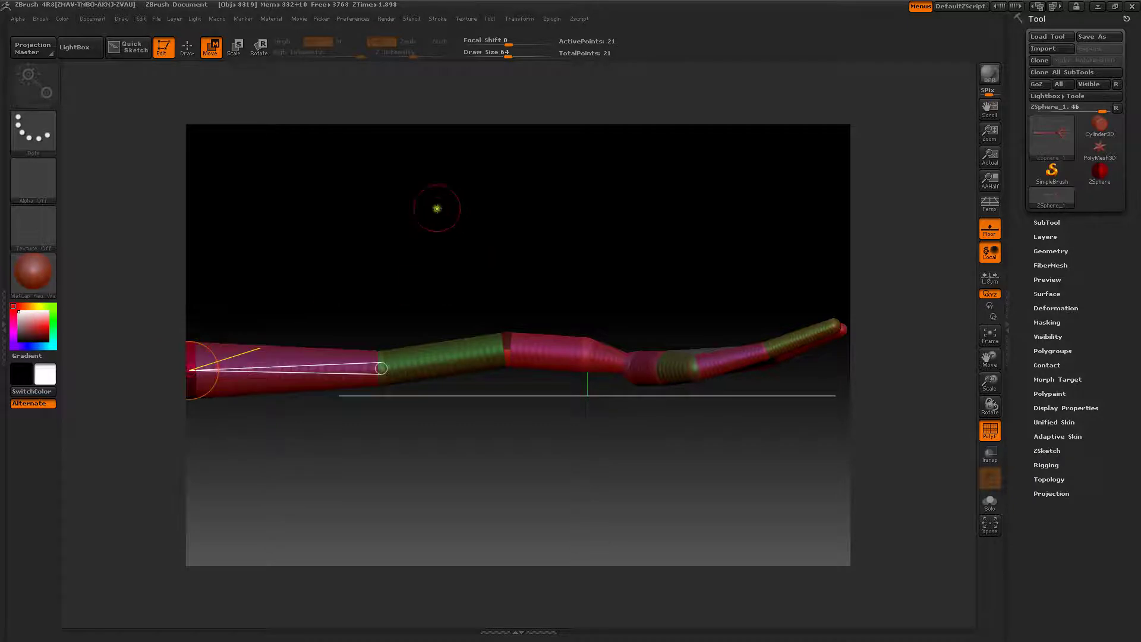
mouse_move(437, 208)
left_mouse_down("shift")
mouse_move(433, 280)
mouse_move(448, 270)
mouse_move(454, 216)
mouse_move(434, 237)
mouse_move(443, 226)
left_mouse_up("shift")
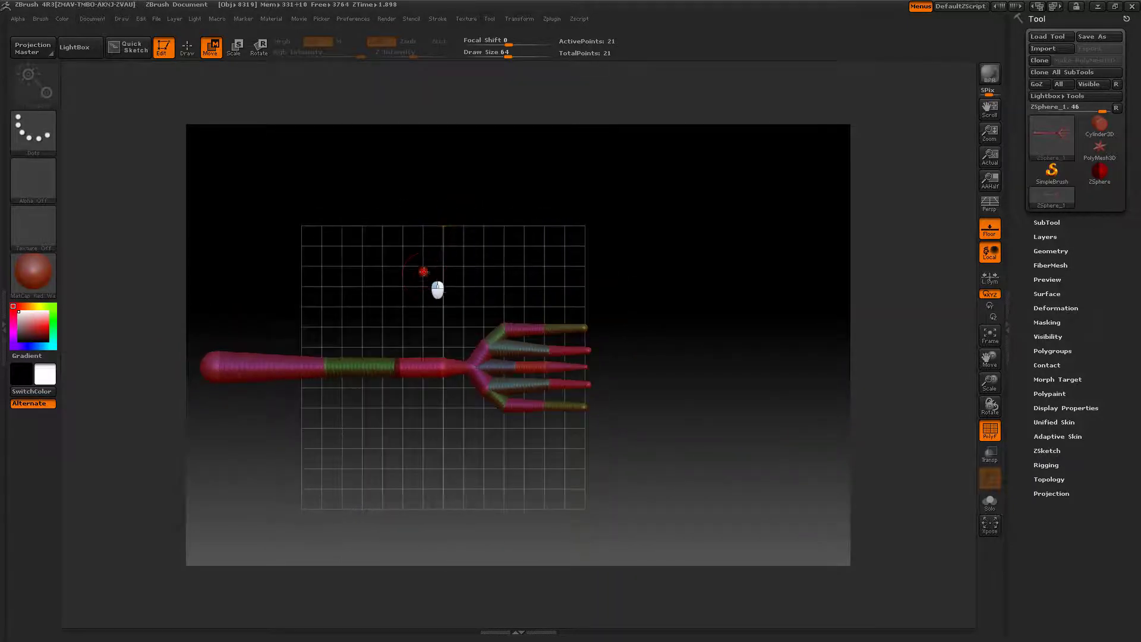
mouse_move(424, 272)
left_mouse_down()
mouse_move(425, 229)
mouse_move(425, 258)
left_mouse_up()
key("a")
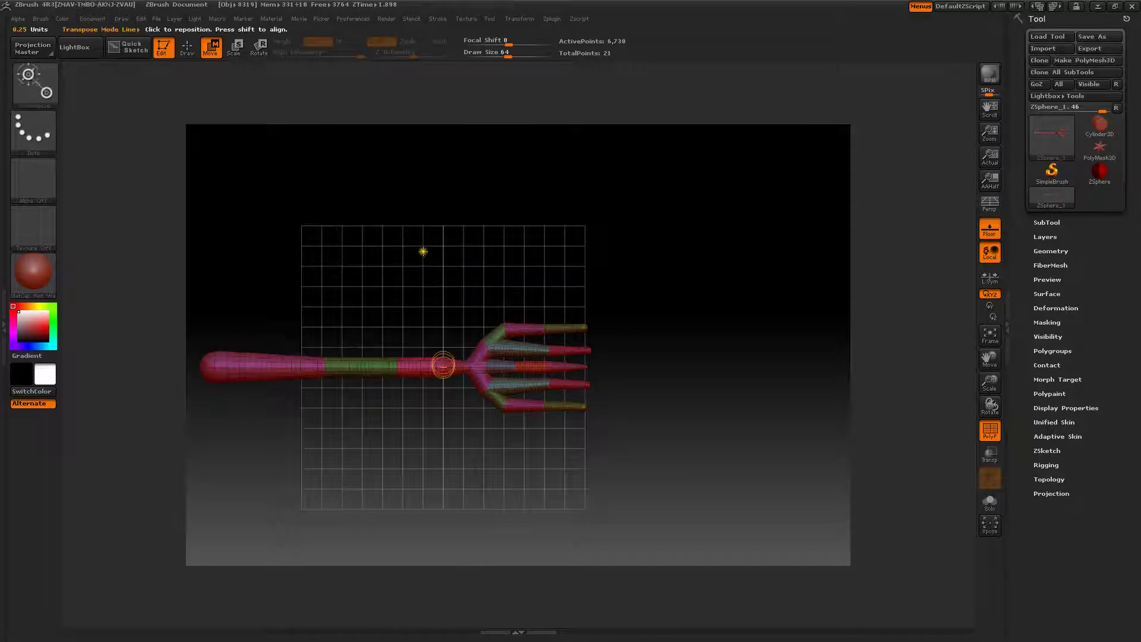
left_click_drag(418, 266, 499, 171, "alt")
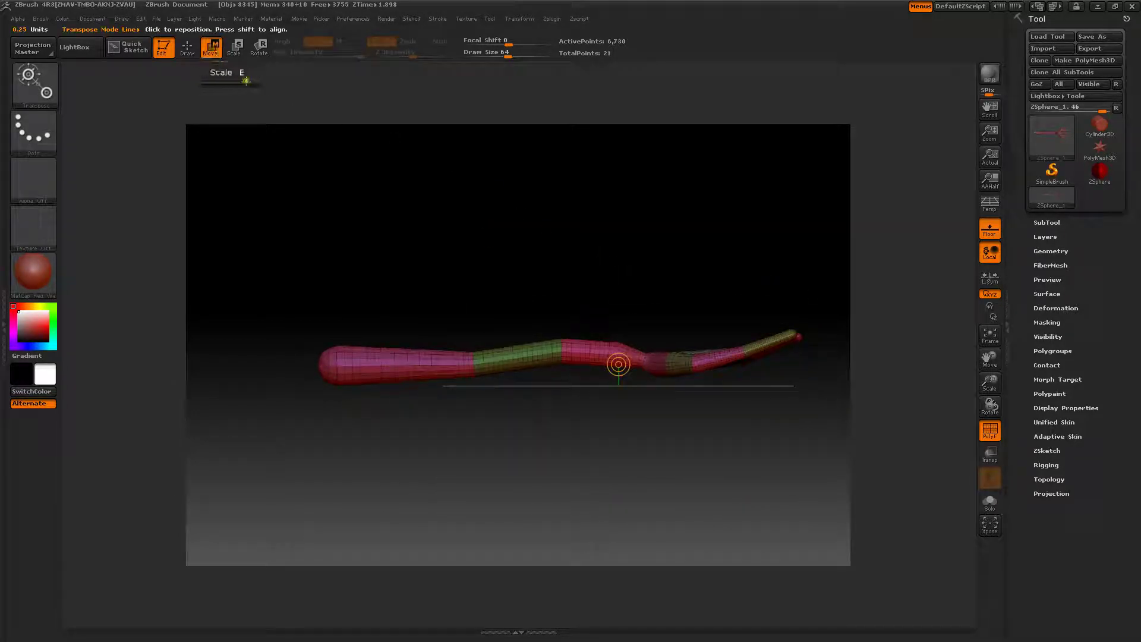
key("a")
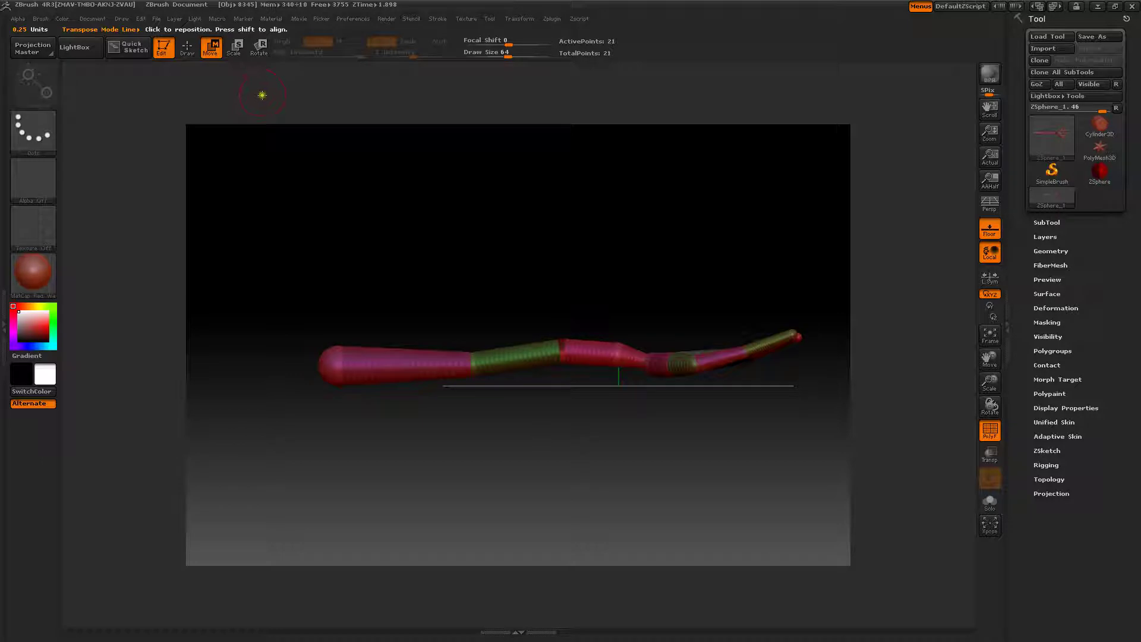
- Move the neck and branching joints to refine the transition from handle to prongs, and inspect the skinned fork head
left_click(214, 53)
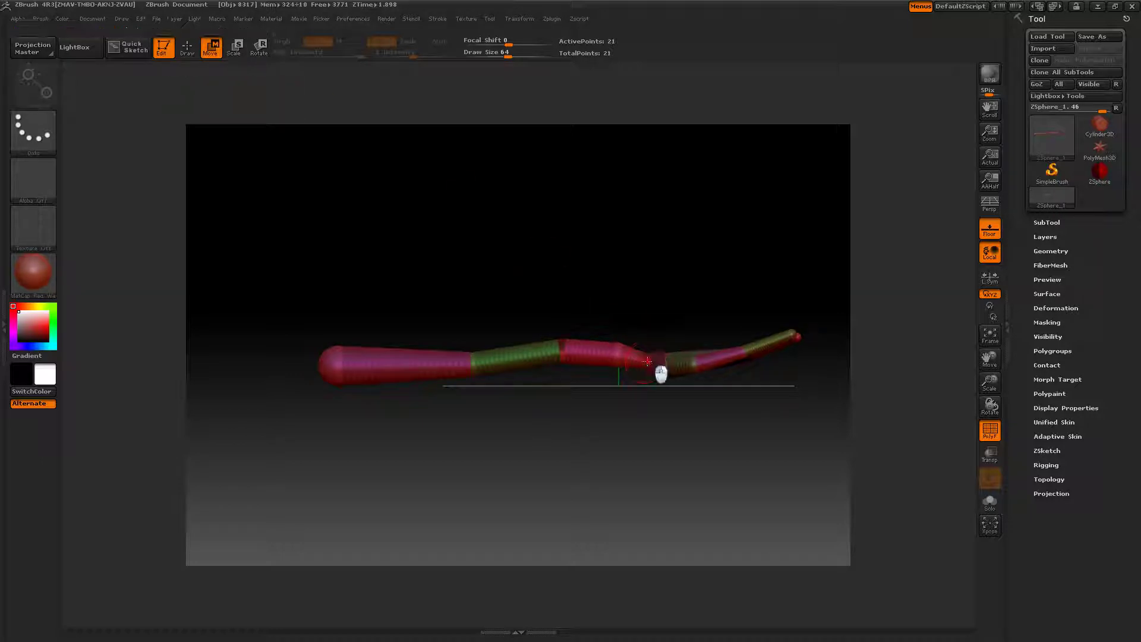
left_click_drag(659, 372, 614, 356)
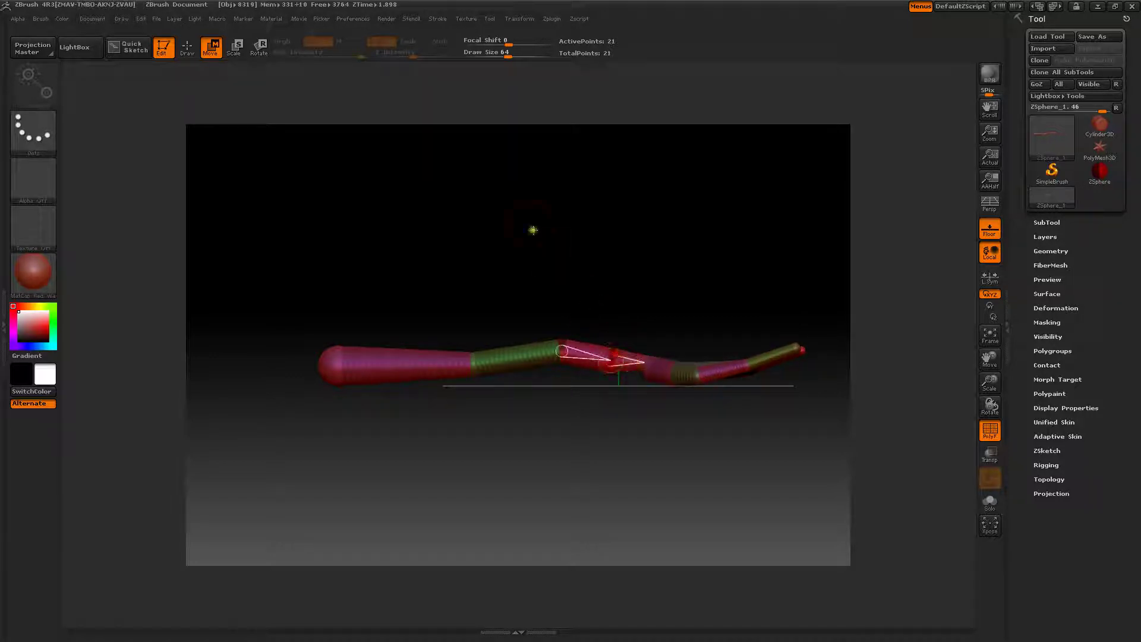
mouse_move(533, 229)
left_mouse_down()
mouse_move(520, 280)
mouse_move(508, 235)
mouse_move(517, 224)
left_mouse_up()
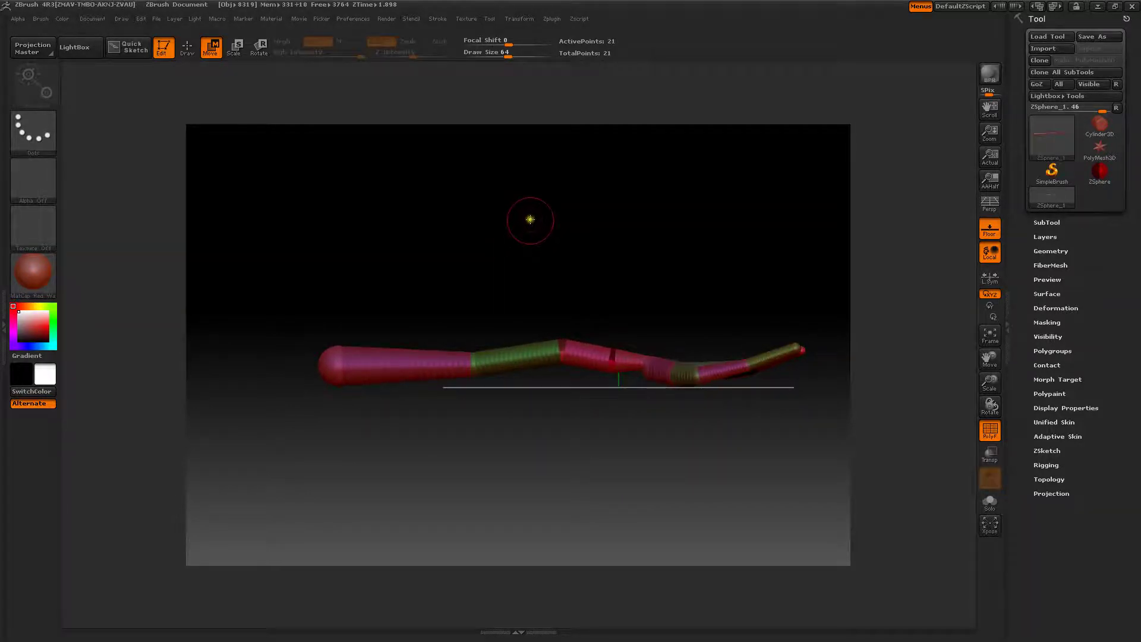
left_click_drag(529, 219, 512, 311)
key("a")
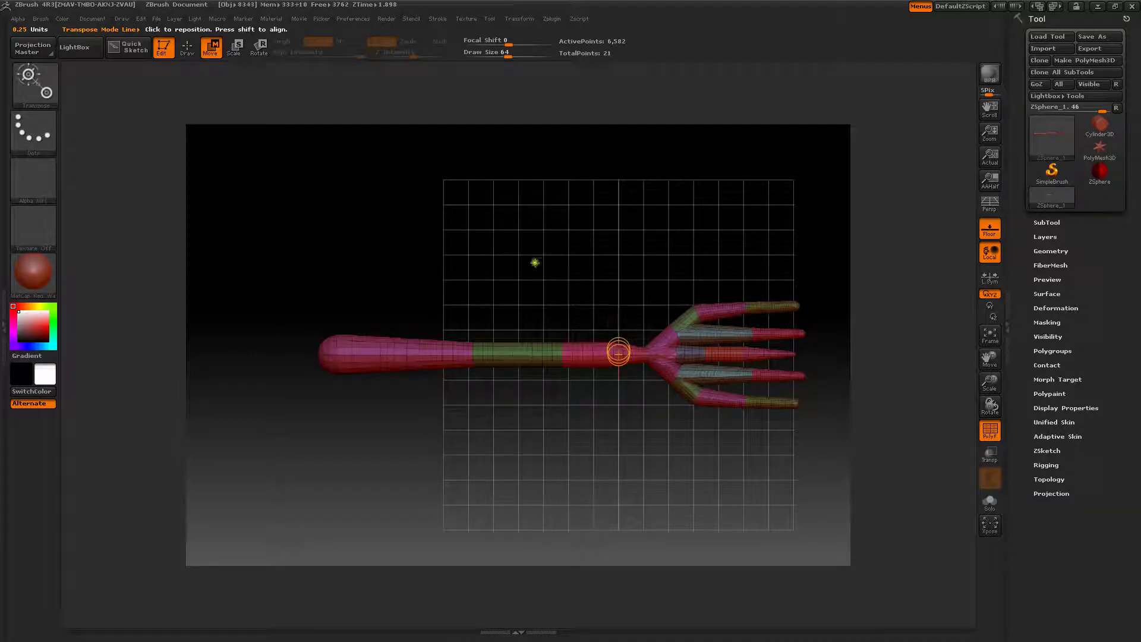
left_click_drag(535, 262, 508, 313)
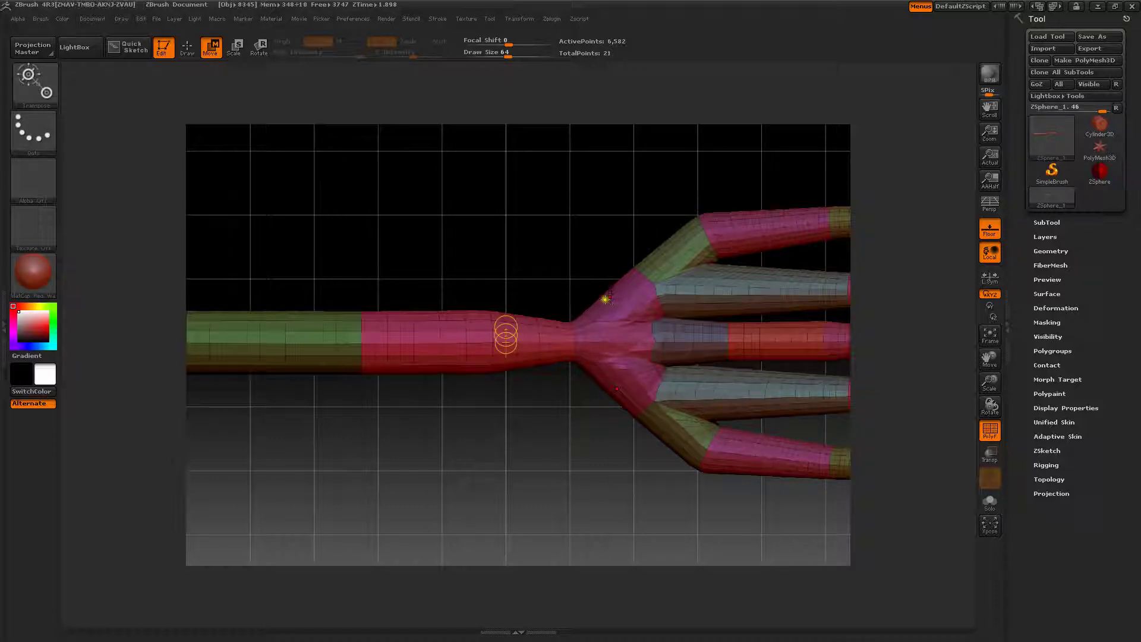
left_click_drag(526, 241, 517, 170)
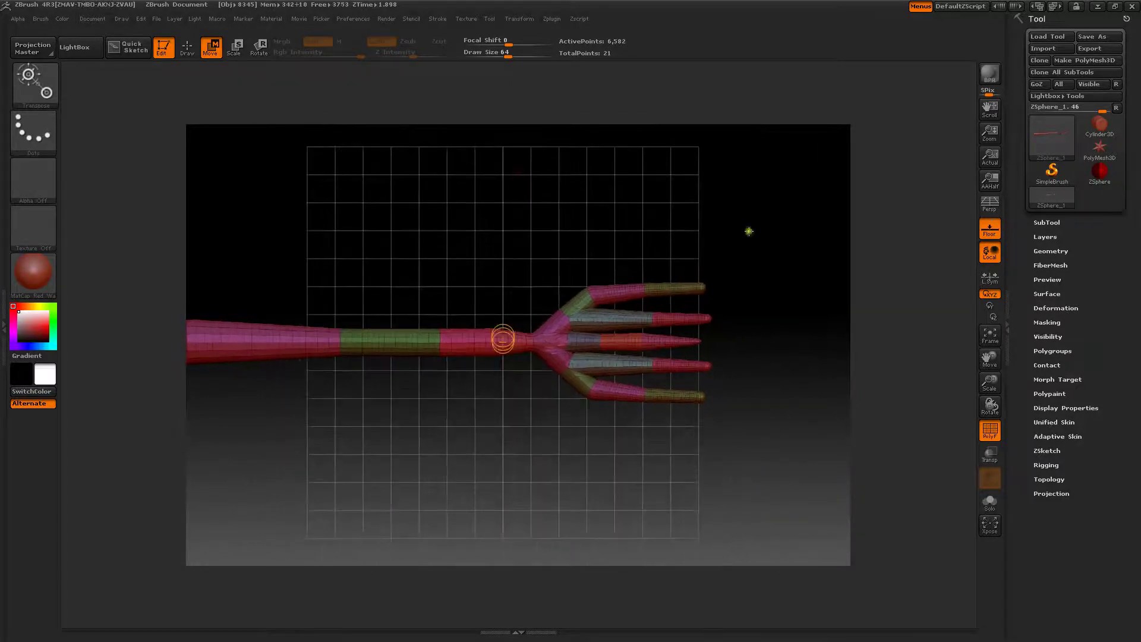
- Set the adaptive skin Density to 1 and make an adaptive skin of the fork
left_click(1040, 436)
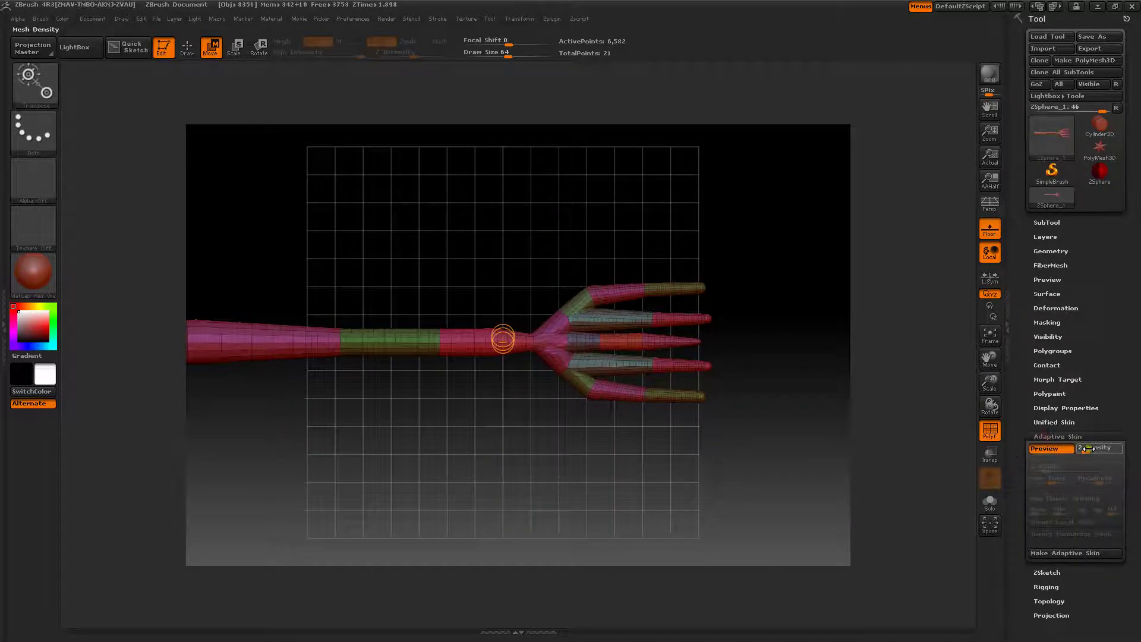
left_click_drag(1086, 448, 1078, 449)
left_click(1043, 450)
mouse_move(814, 268)
left_mouse_down()
mouse_move(767, 255)
mouse_move(812, 250)
mouse_move(802, 252)
left_mouse_up()
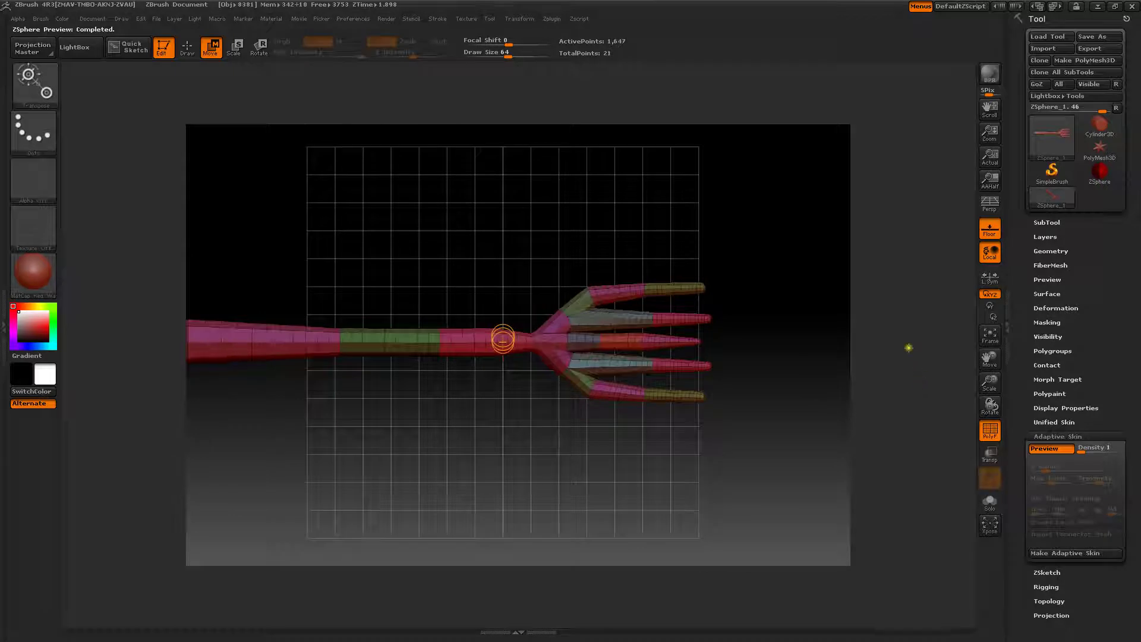
left_click(1051, 555)
left_click_drag(437, 235, 440, 211, "alt")
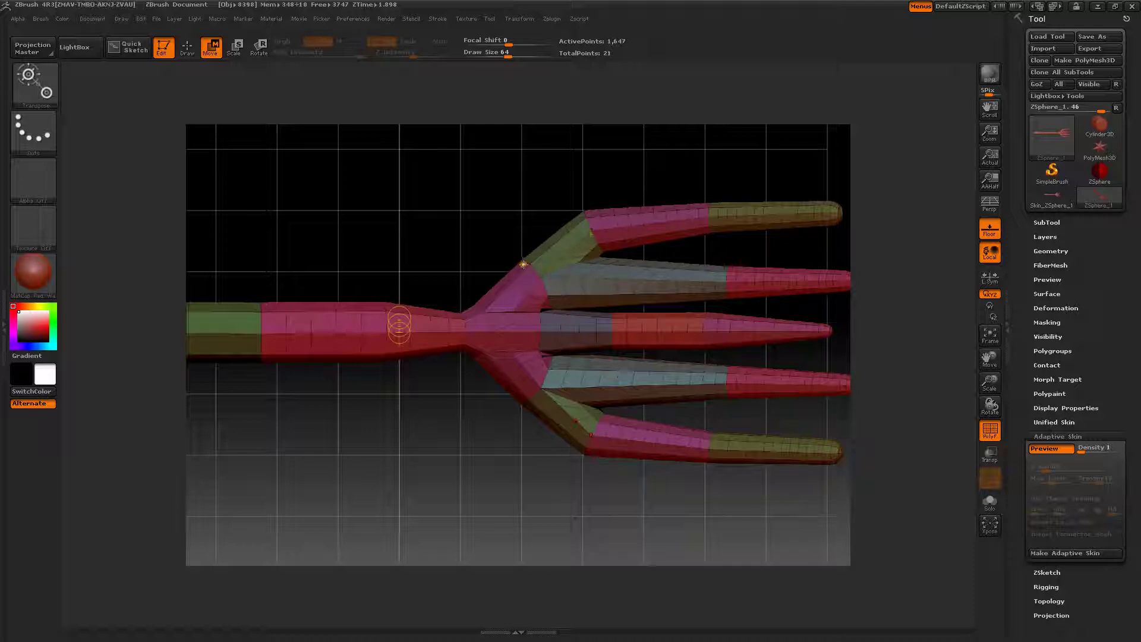
- Choose the SelectLasso brush and isolate the branching area between the neck and the prongs on the skin preview
key("ctrl+shift")
left_click(34, 85)
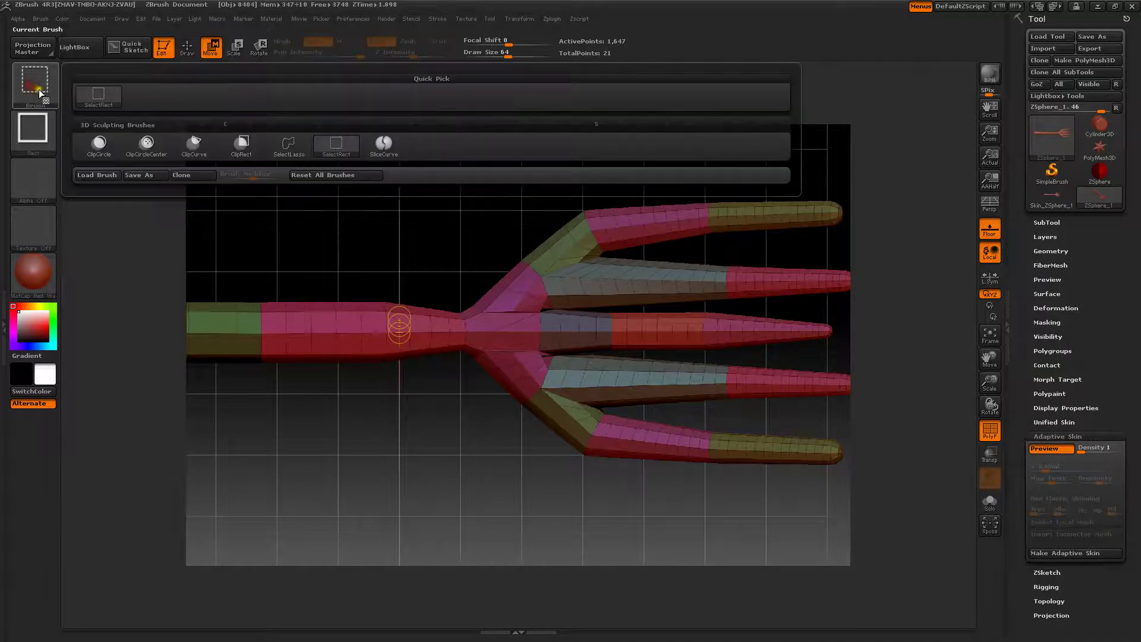
left_click(282, 147)
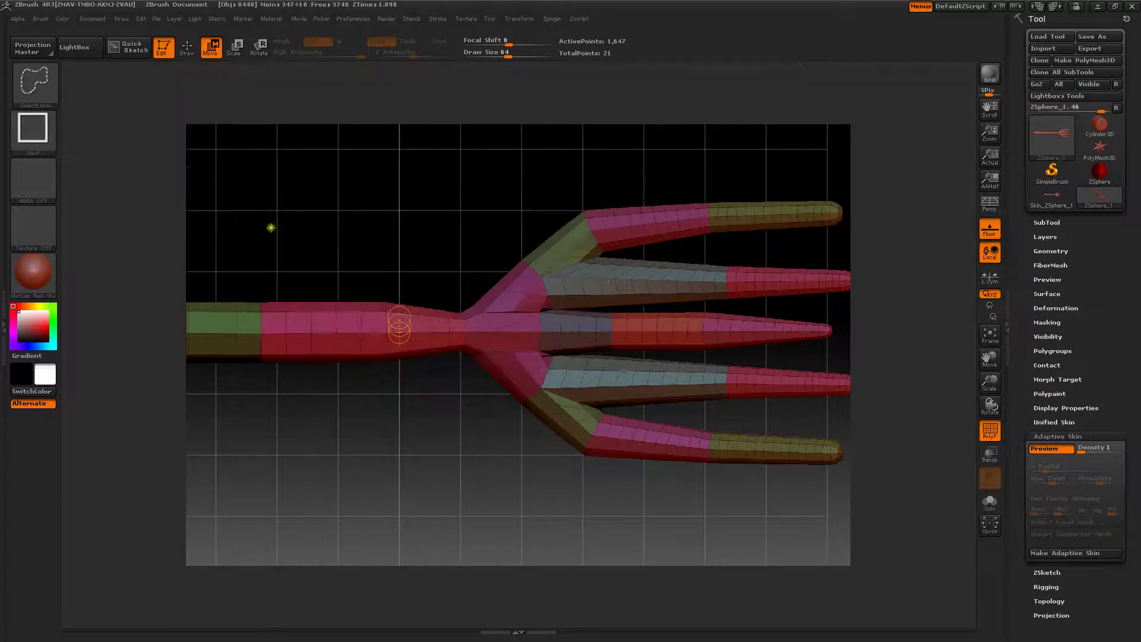
left_click(187, 50)
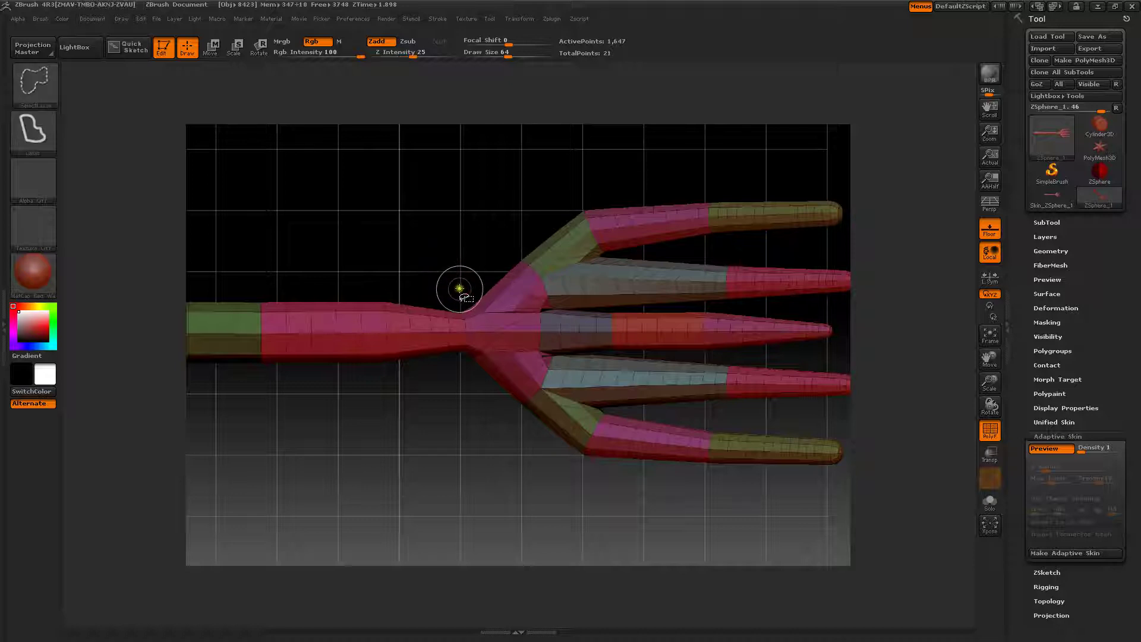
mouse_move(459, 291)
left_mouse_down("ctrl+shift")
mouse_move(461, 265)
mouse_move(539, 213)
mouse_move(573, 204)
mouse_move(611, 250)
mouse_move(567, 267)
mouse_move(538, 318)
mouse_move(559, 387)
mouse_move(604, 417)
mouse_move(553, 476)
mouse_move(457, 381)
mouse_move(459, 315)
mouse_move(383, 212)
mouse_move(354, 206)
mouse_move(395, 212)
left_mouse_up("ctrl+shift")
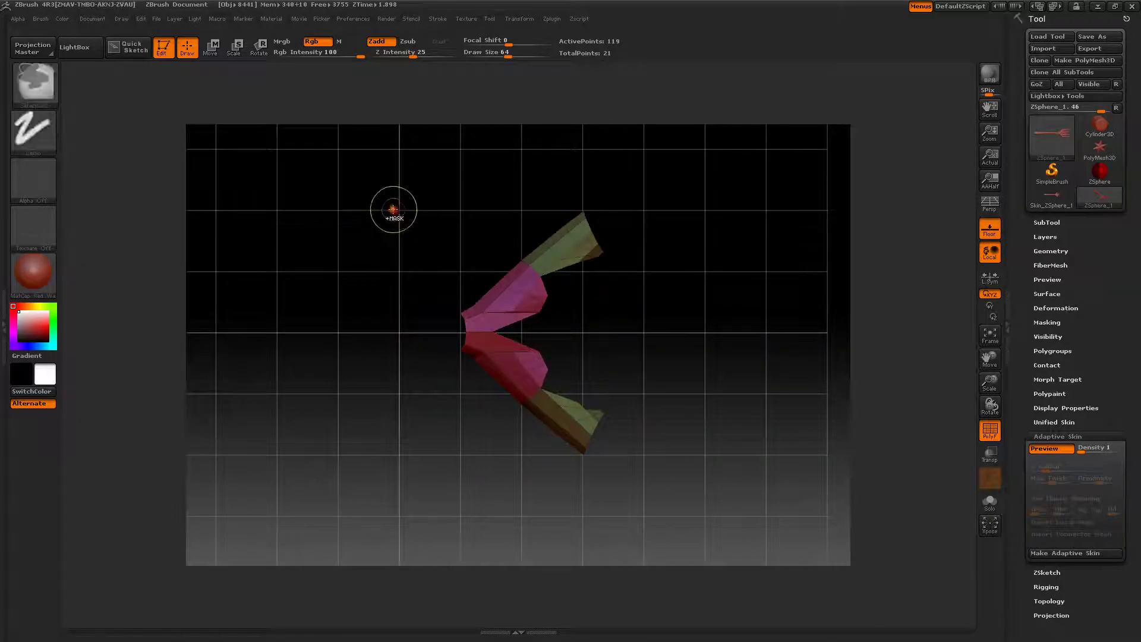
- Try to combine the isolated branching area into one polygroup, show the whole fork, and undo the grouping
left_click(1046, 350)
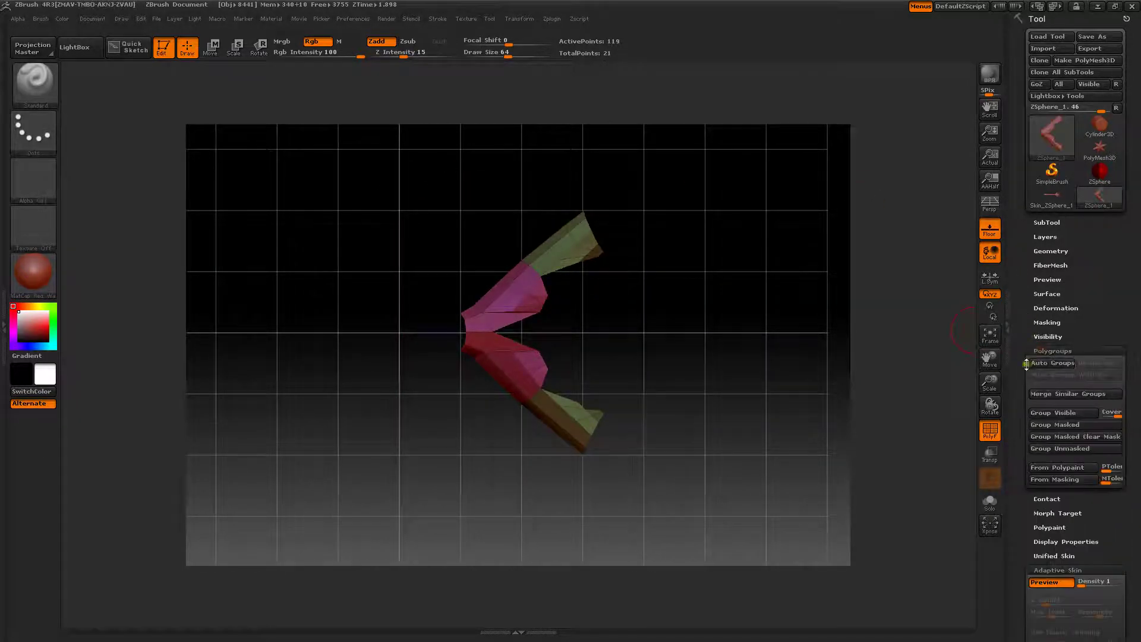
scroll(1049, 369, "down", 1)
left_click(1050, 367)
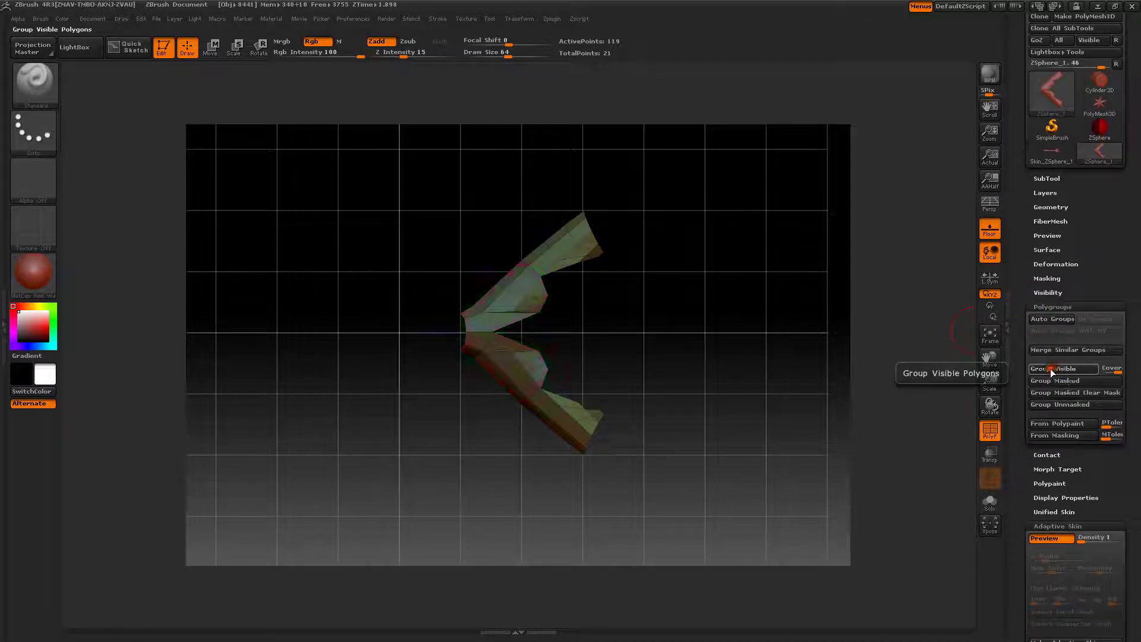
left_click(407, 211, "ctrl+shift")
mouse_move(405, 202)
left_mouse_down()
mouse_move(390, 194)
mouse_move(411, 195)
left_mouse_up()
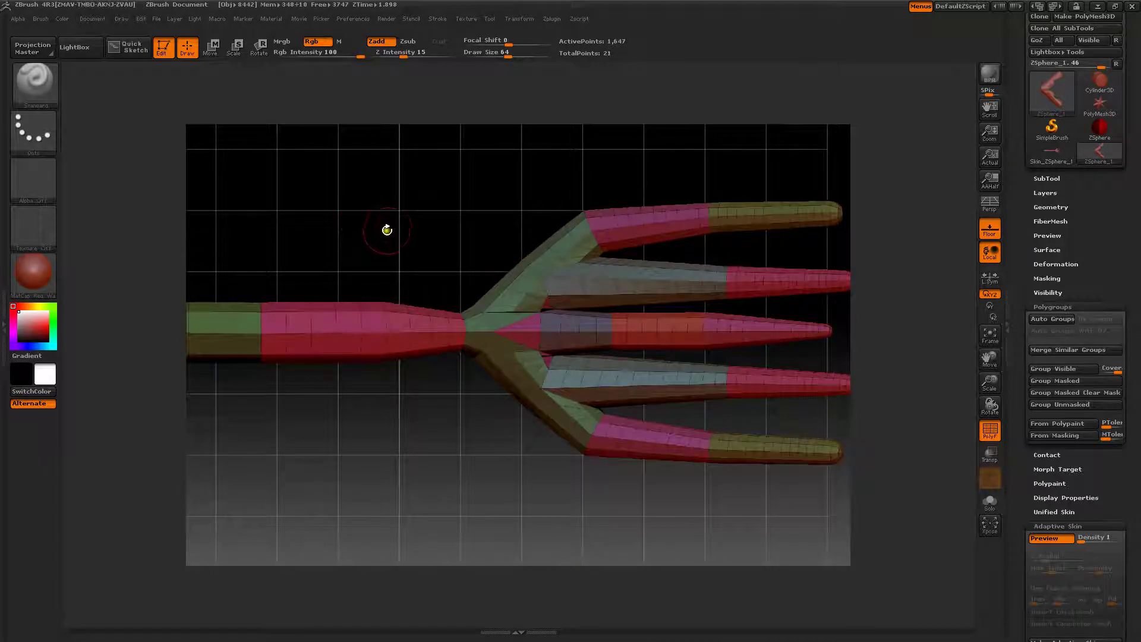
left_click_drag(387, 230, 421, 256)
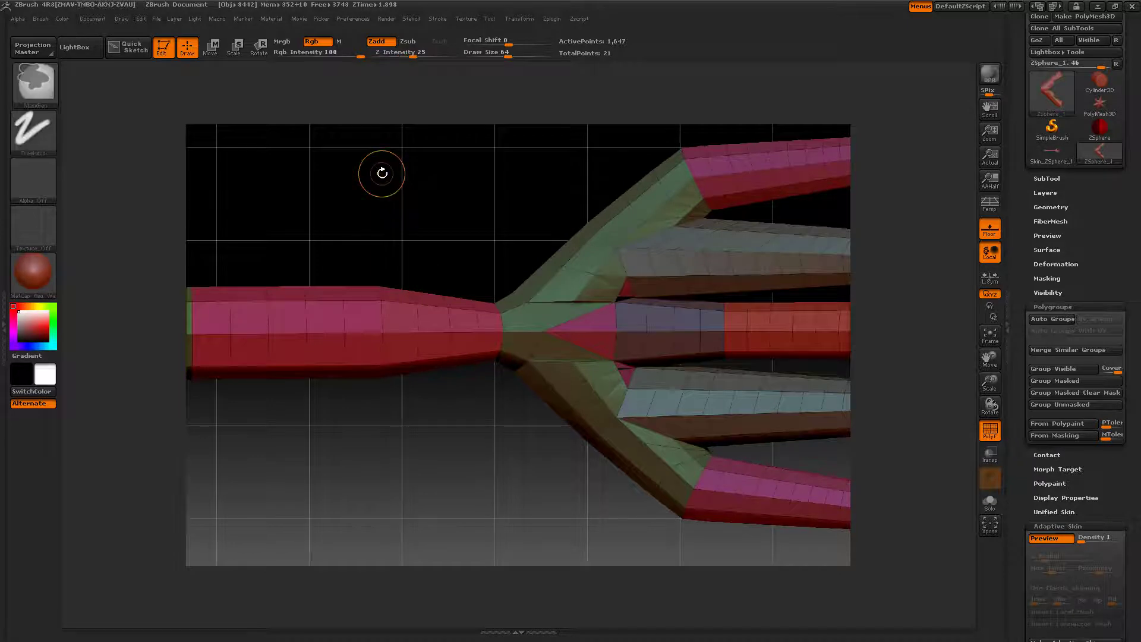
key("ctrl+z")
left_click(382, 173, "ctrl+shift")
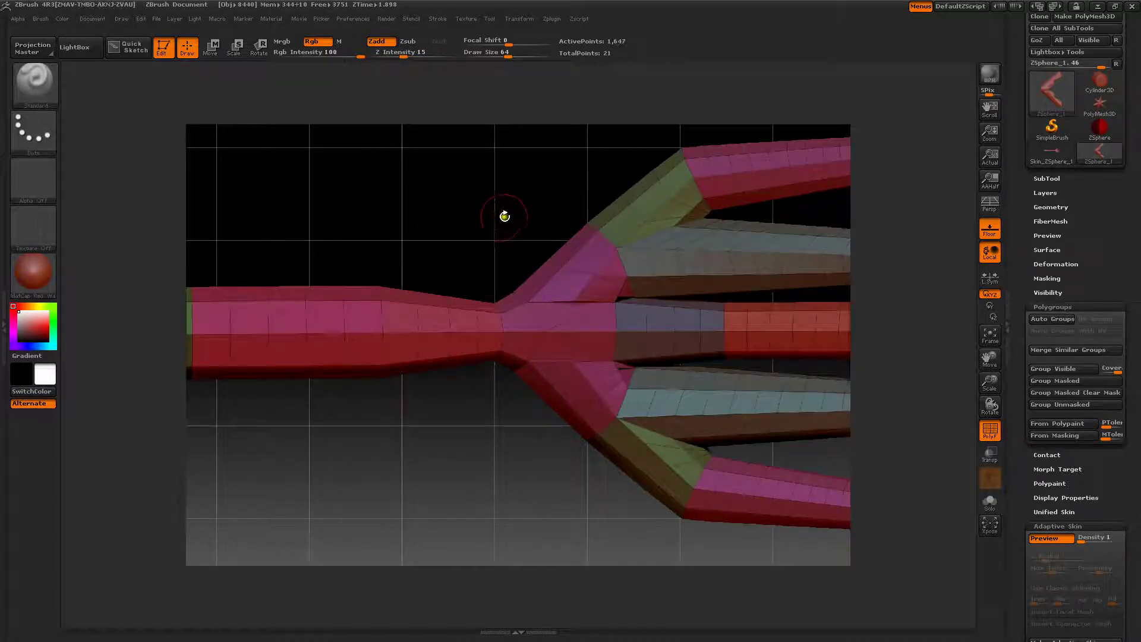
- Try to isolate the branching area with a lasso selection traced from the neck around both outer branches
key("ctrl+shift")
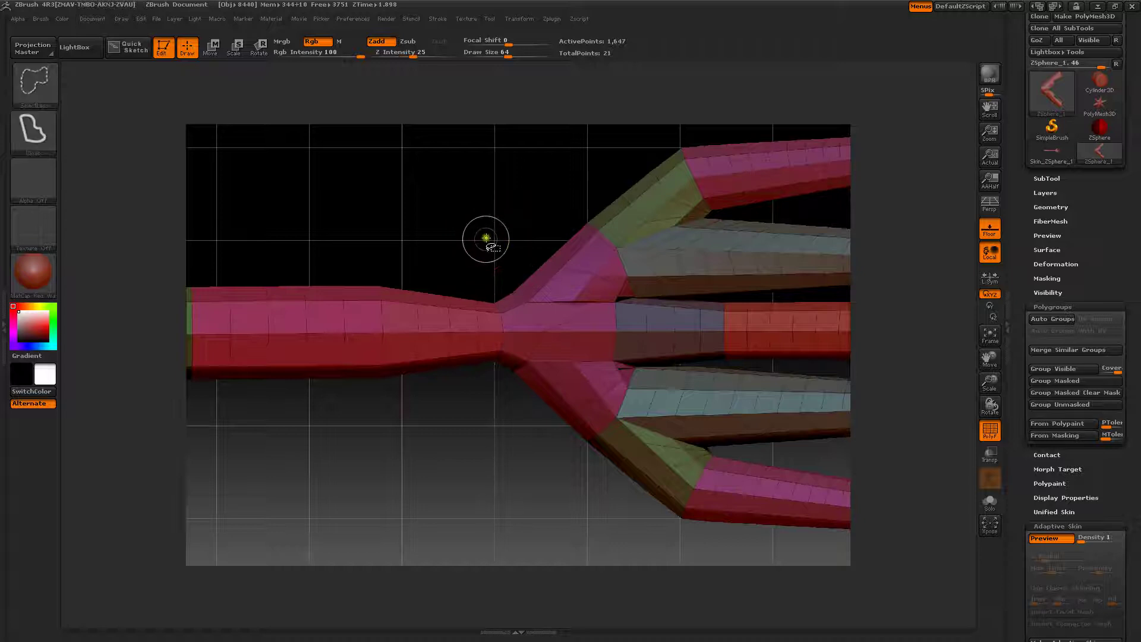
mouse_move(488, 288)
left_mouse_down("ctrl+shift")
mouse_move(484, 258)
mouse_move(517, 220)
mouse_move(624, 145)
mouse_move(687, 138)
mouse_move(729, 213)
mouse_move(621, 249)
mouse_move(641, 296)
mouse_move(624, 340)
left_mouse_up("ctrl+shift")
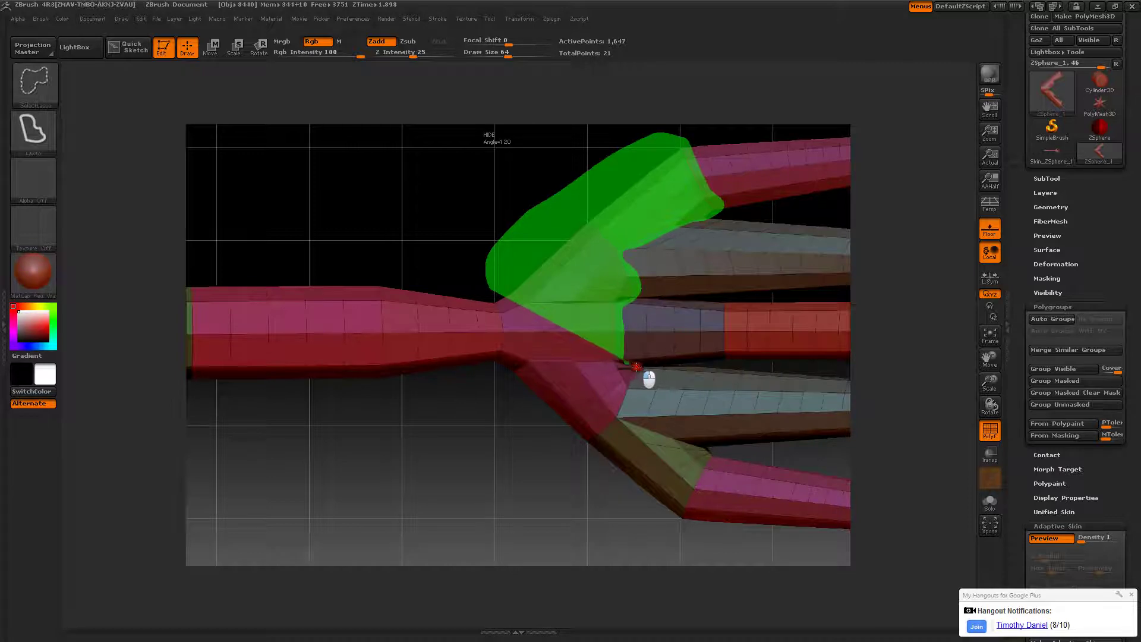
mouse_move(649, 375)
left_mouse_down()
mouse_move(645, 420)
mouse_move(694, 437)
mouse_move(710, 479)
left_mouse_up()
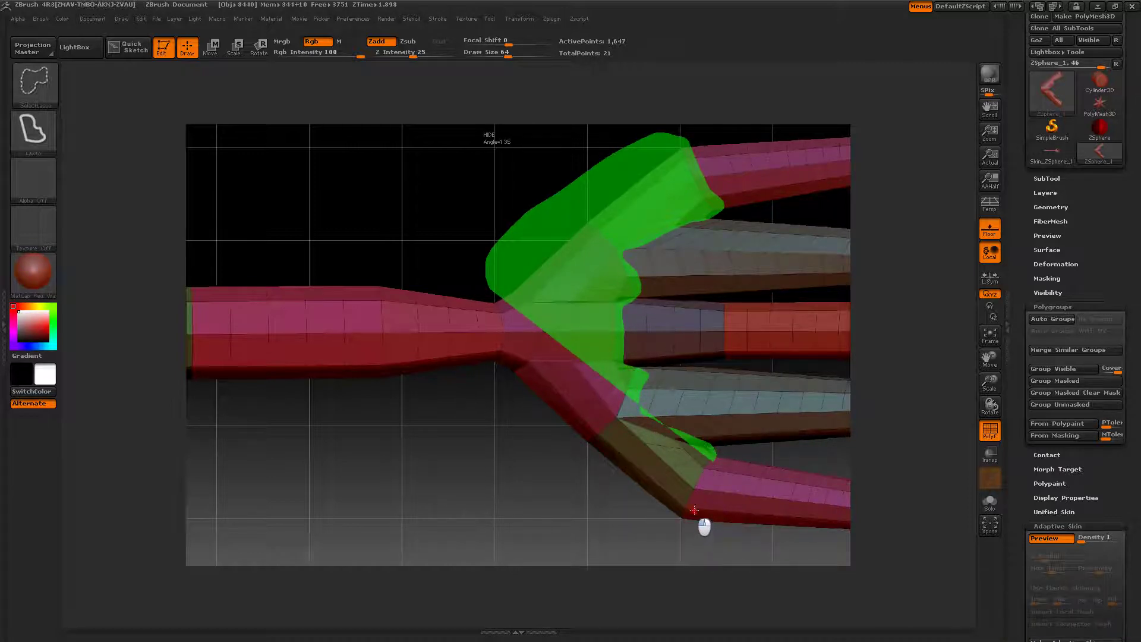
left_click_drag(687, 493, 688, 494, "ctrl+shift")
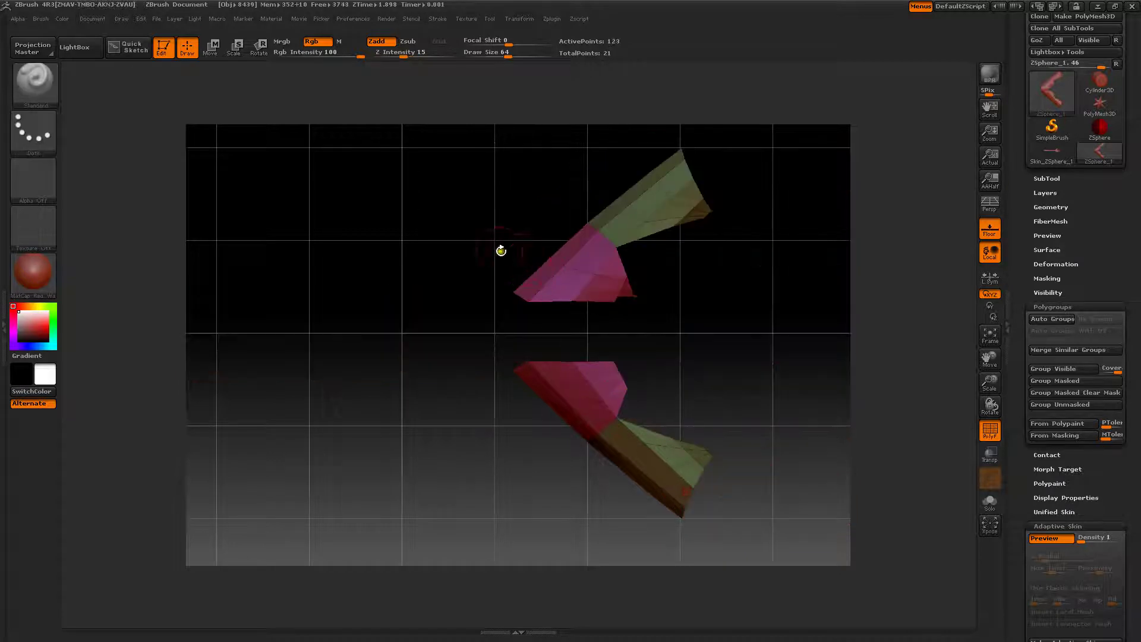
- Show the whole fork again and turn off symmetry
left_click(455, 212, "ctrl+shift")
left_click(519, 19)
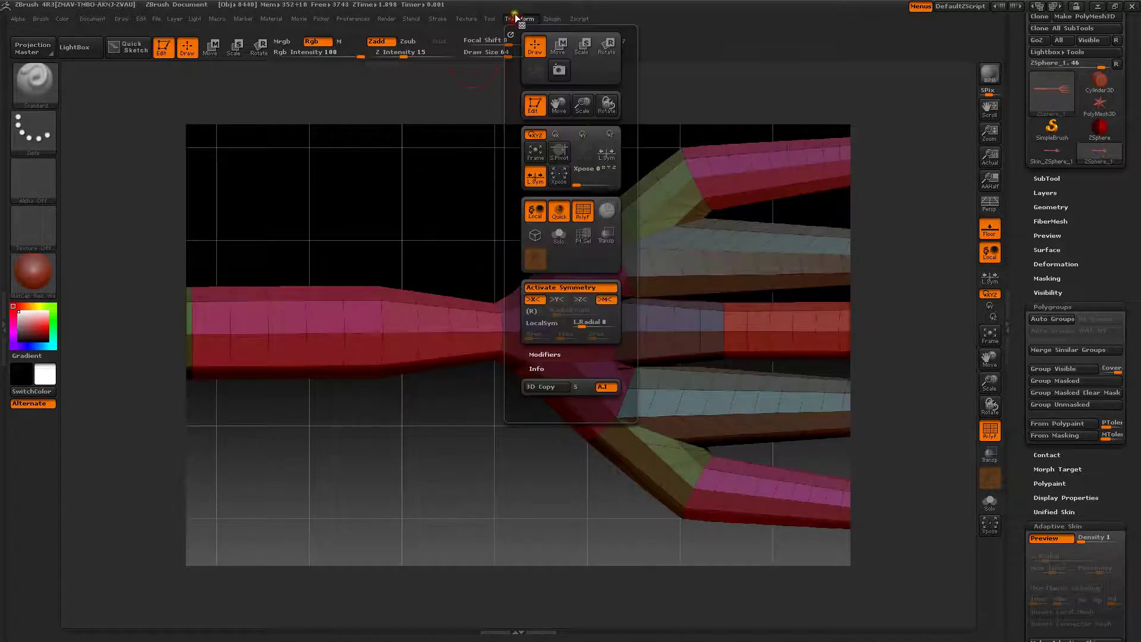
left_click(556, 289)
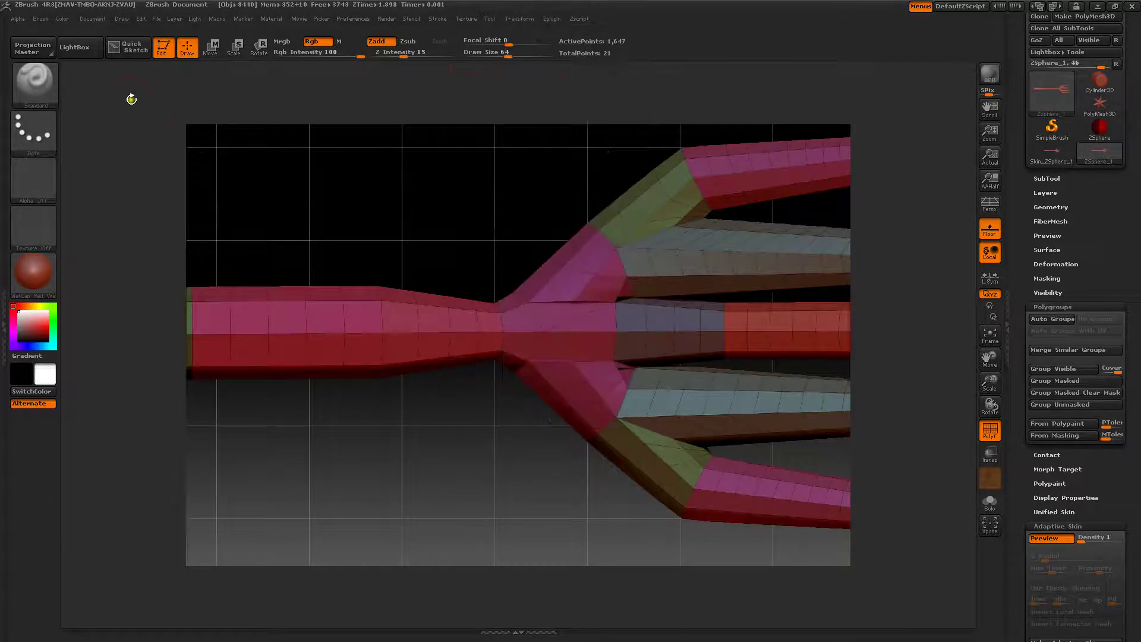
- Try to isolate the branching area by lassoing from one outer prong's base around the opposite branch to the neck
key("ctrl+shift")
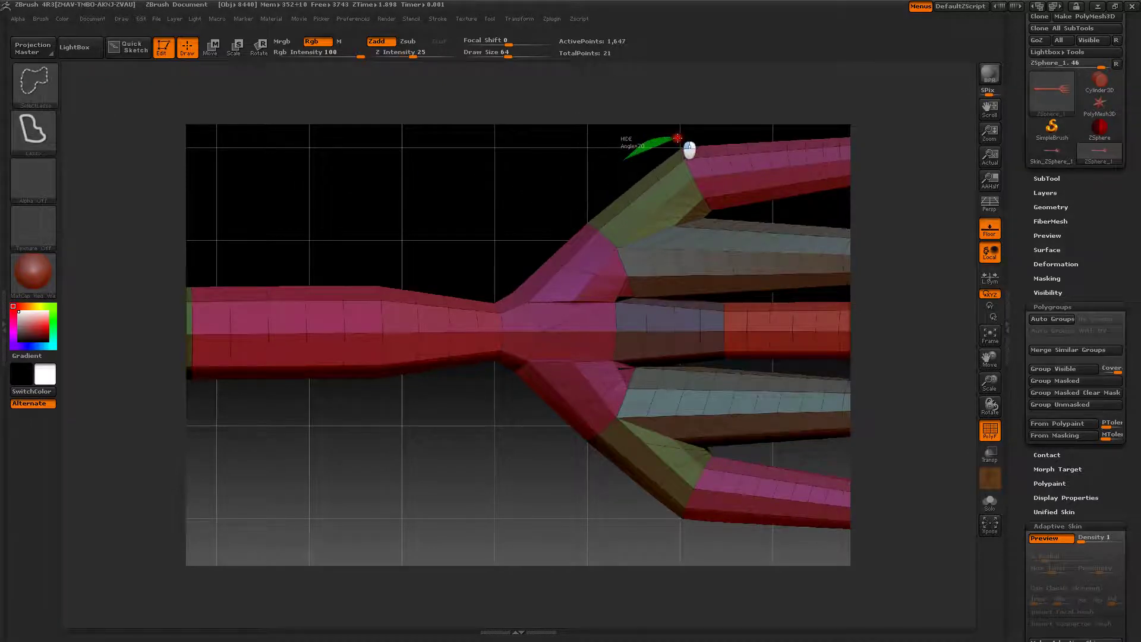
mouse_move(689, 150)
left_mouse_down("ctrl+shift")
mouse_move(732, 219)
mouse_move(645, 243)
mouse_move(620, 274)
left_mouse_up("ctrl+shift")
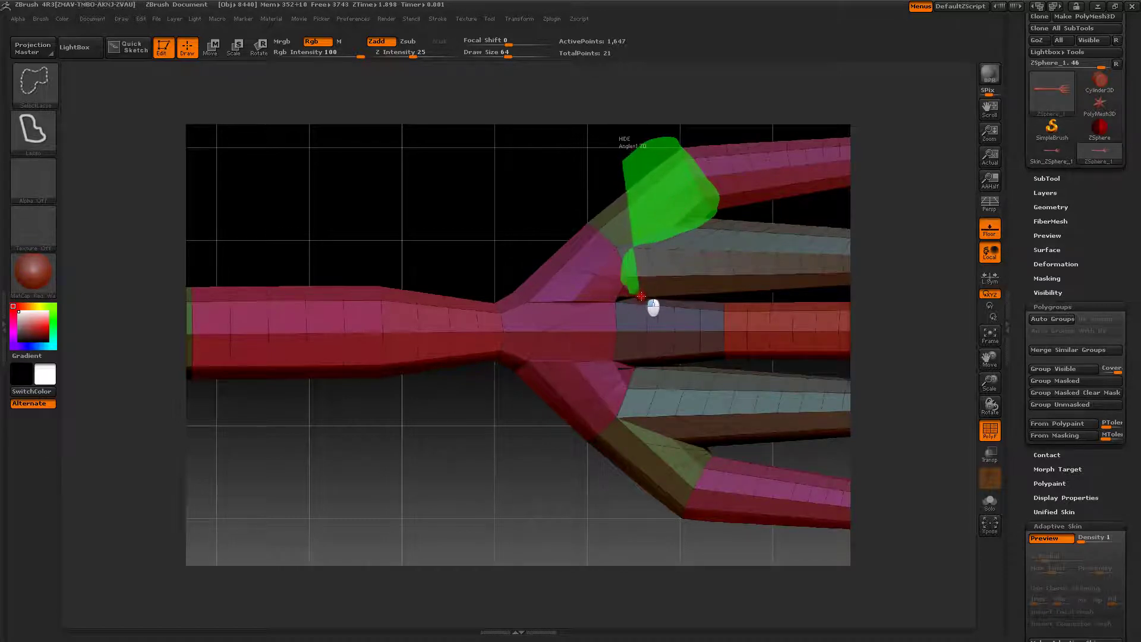
mouse_move(634, 360)
left_mouse_down("ctrl+shift")
mouse_move(711, 446)
mouse_move(720, 484)
mouse_move(668, 525)
mouse_move(577, 498)
mouse_move(517, 443)
mouse_move(491, 347)
left_mouse_up("ctrl+shift")
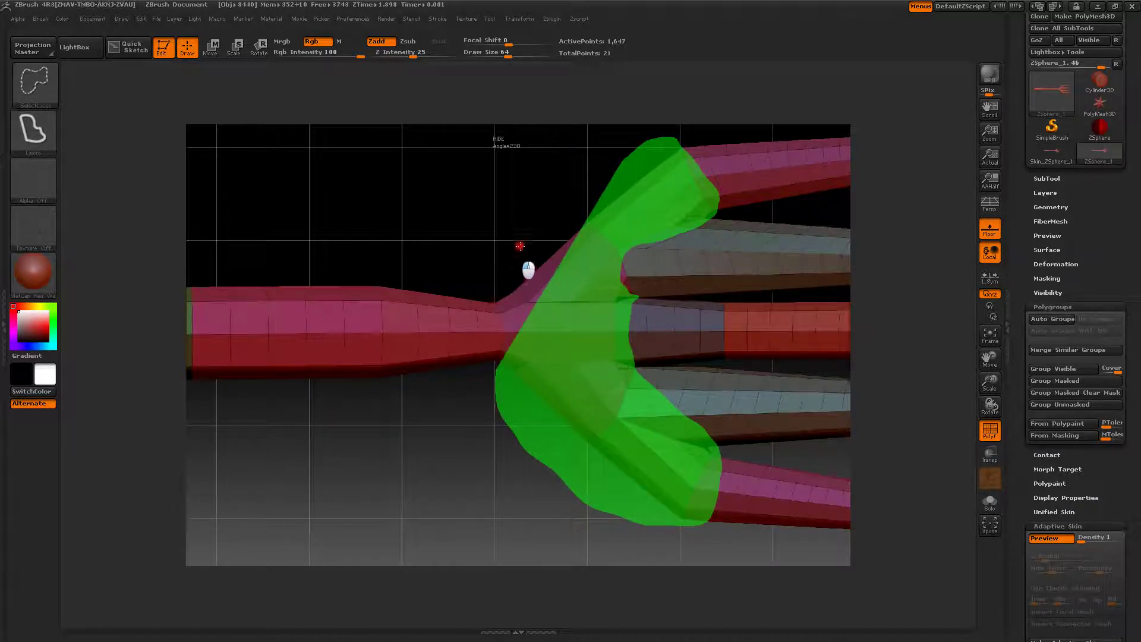
left_click_drag(528, 270, 517, 249, "ctrl+shift")
left_click(457, 210, "ctrl+shift")
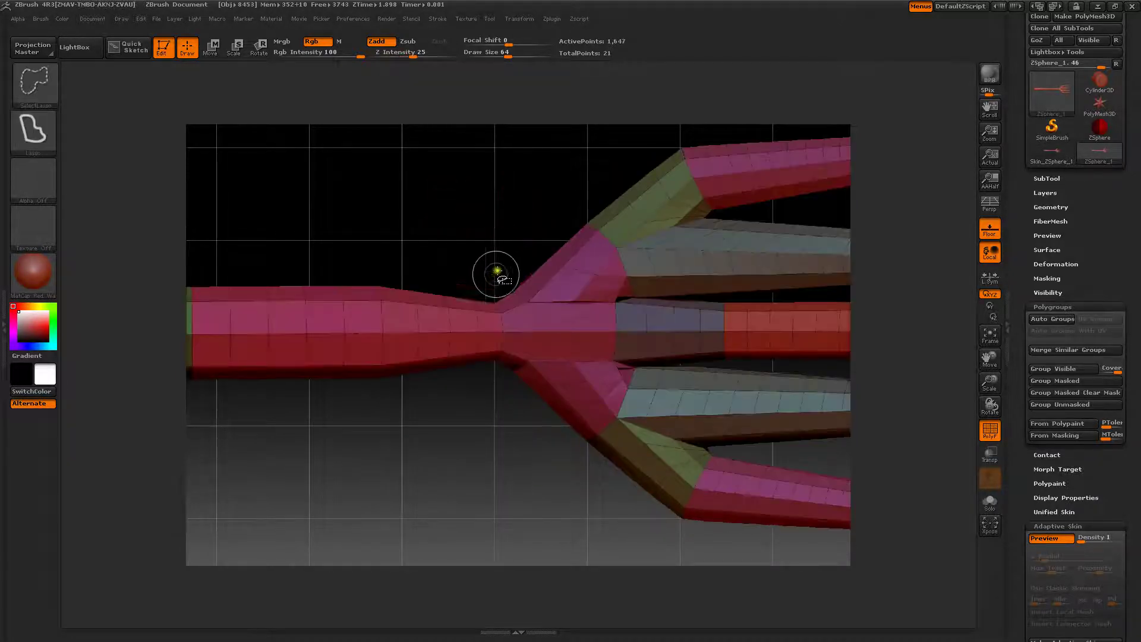
- Try short lasso selections across the neck and around one outer prong's base, and show the whole fork
left_click_drag(510, 330, 508, 401, "ctrl+shift")
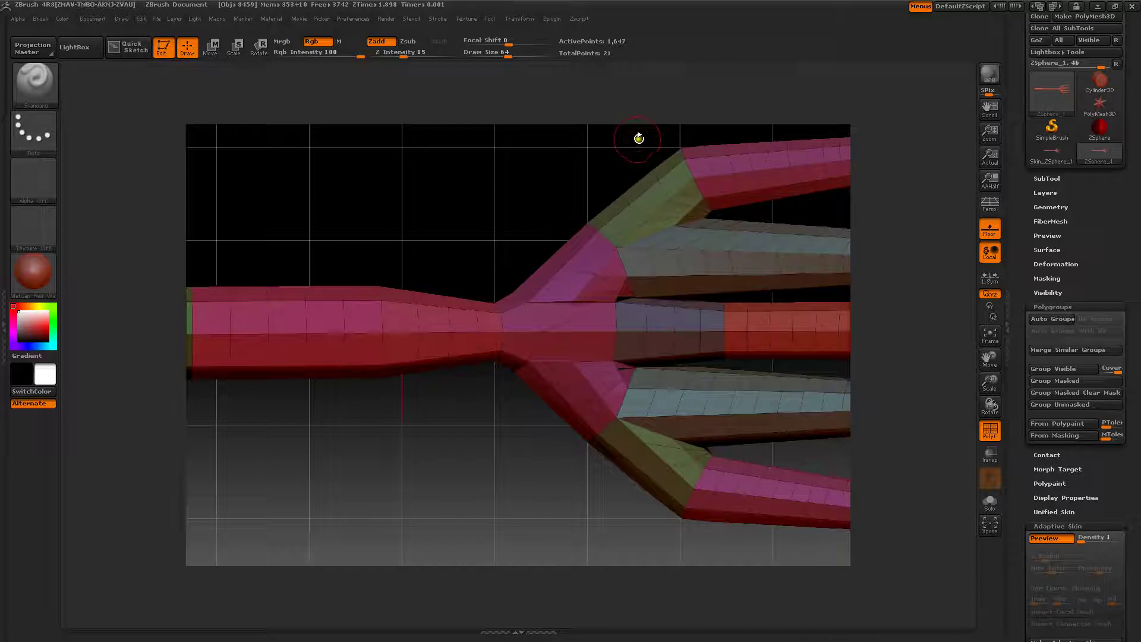
key("ctrl+shift")
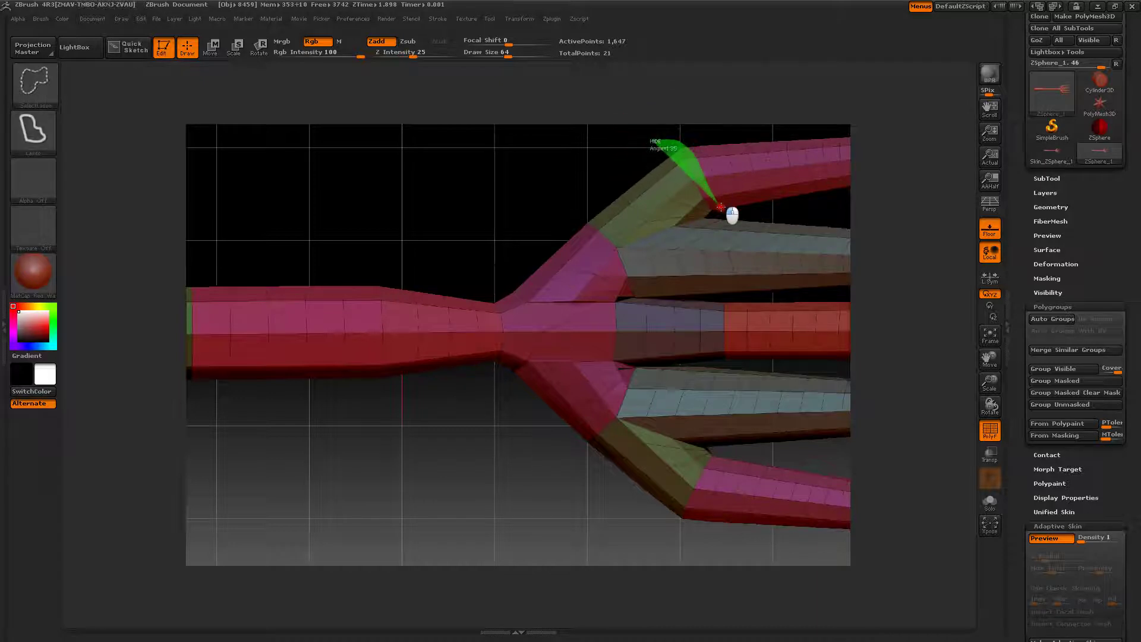
mouse_move(721, 207)
left_mouse_down("ctrl+shift")
mouse_move(714, 223)
mouse_move(628, 265)
mouse_move(630, 297)
left_mouse_up("ctrl+shift")
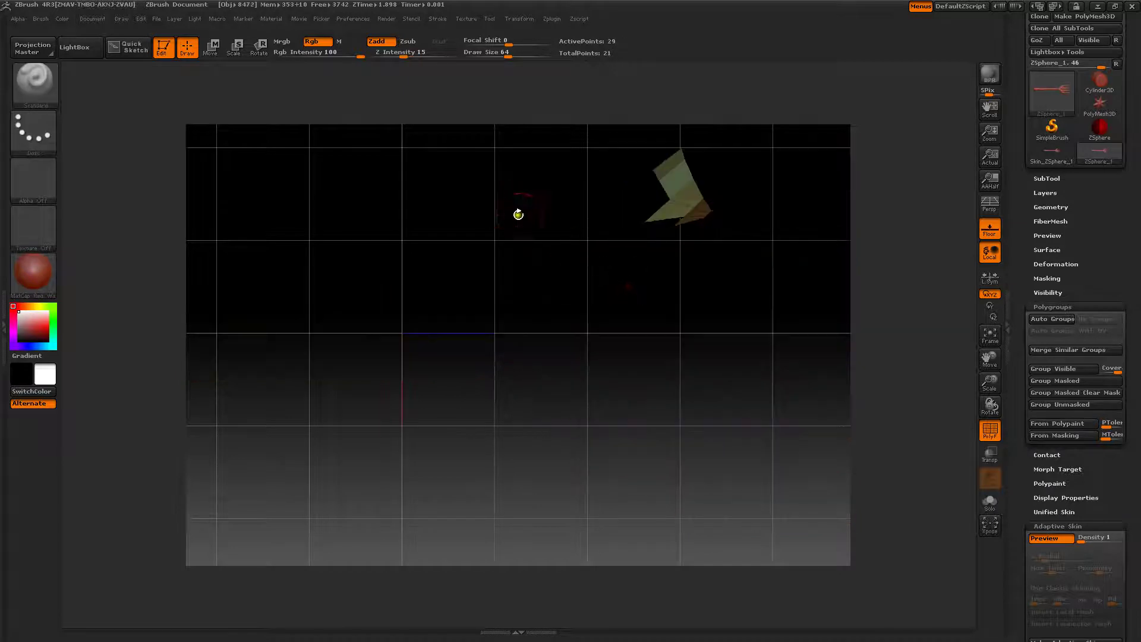
left_click(508, 215, "ctrl+shift")
- Try to isolate the entire branching area between the neck and all five prong bases with a lasso, and restore the full fork
left_click_drag(498, 218, 441, 186, "alt")
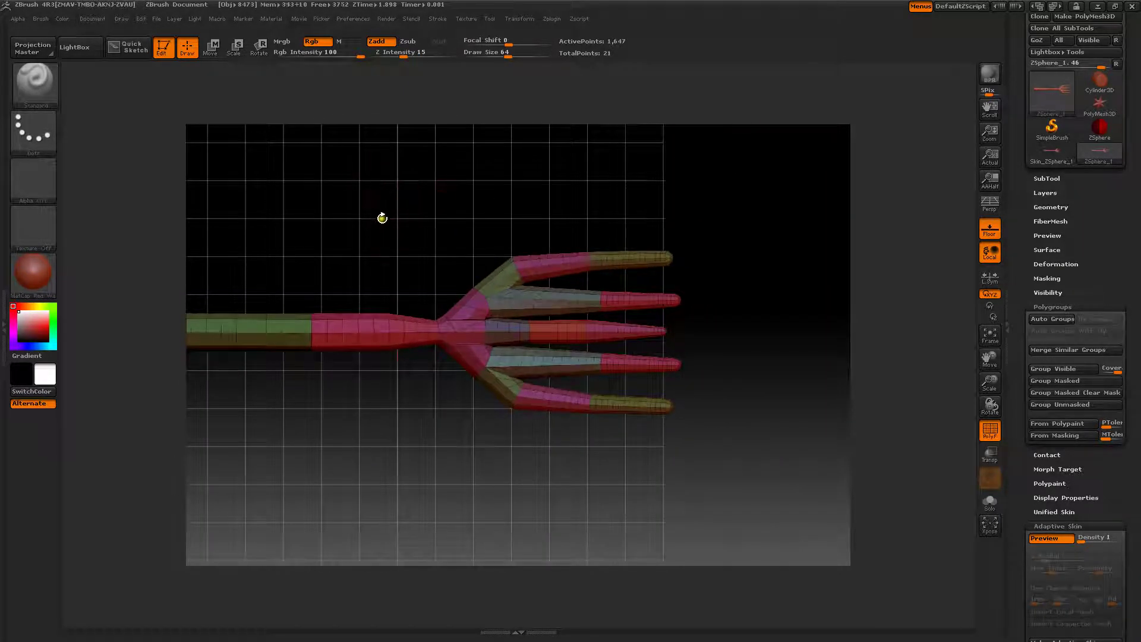
left_click_drag(382, 218, 373, 249, "alt")
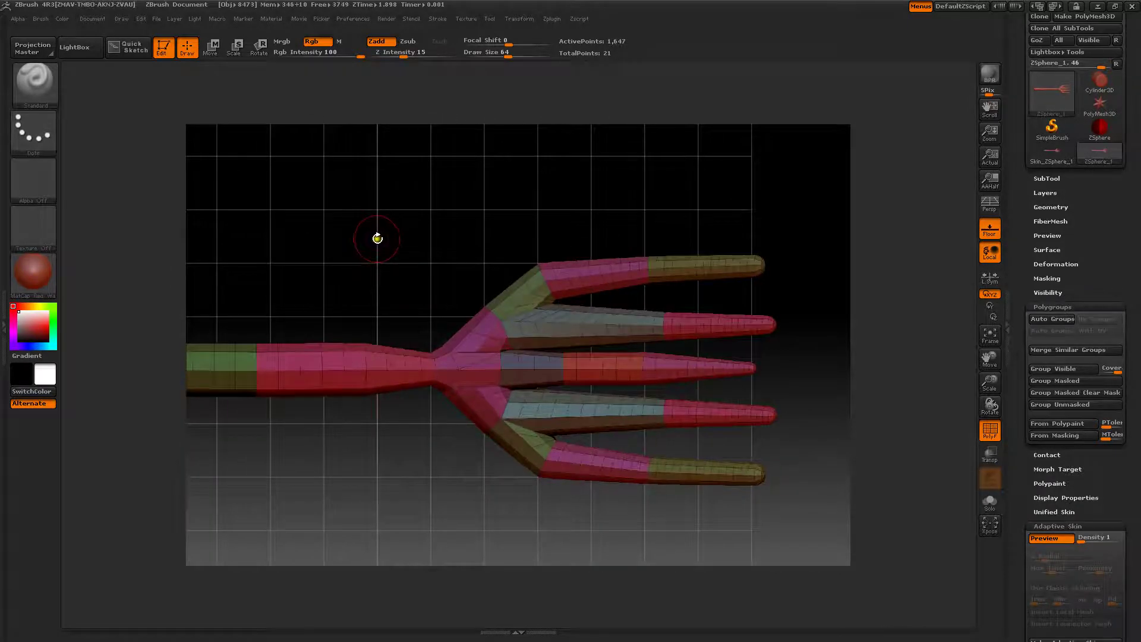
key("f")
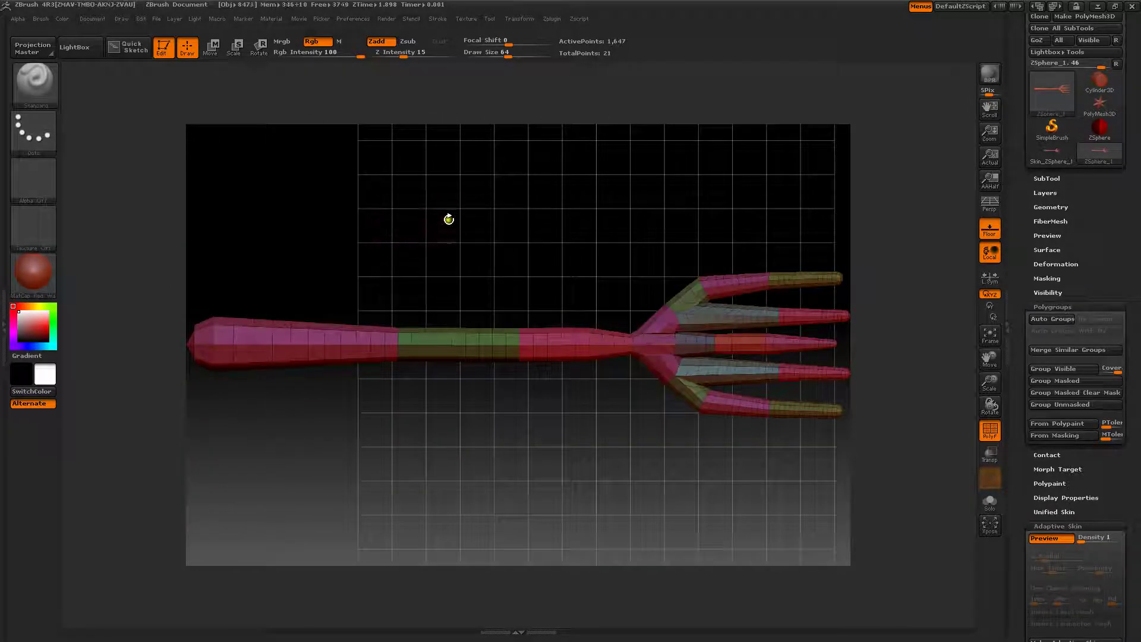
left_click_drag(487, 209, 448, 265, "alt")
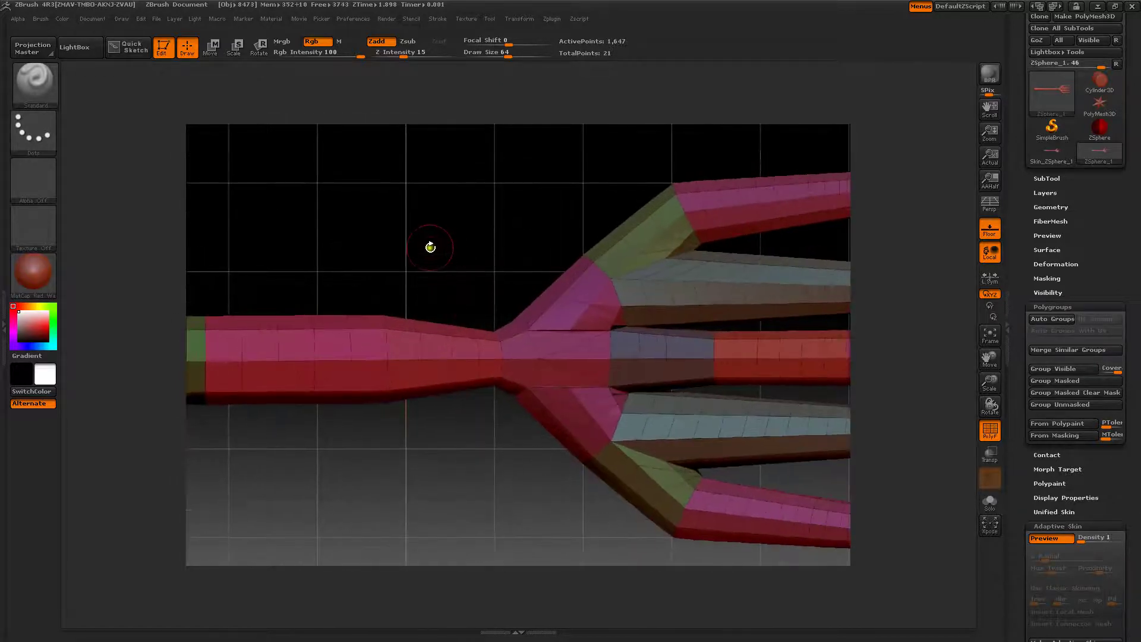
key("ctrl+shift")
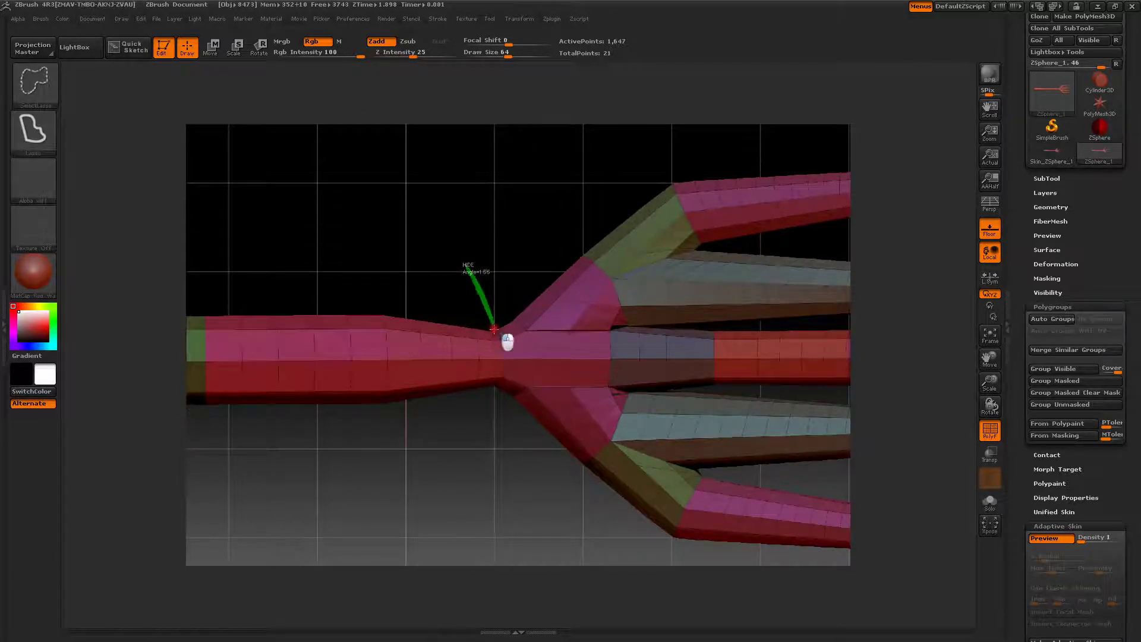
left_click_drag(493, 328, 494, 330, "ctrl+shift")
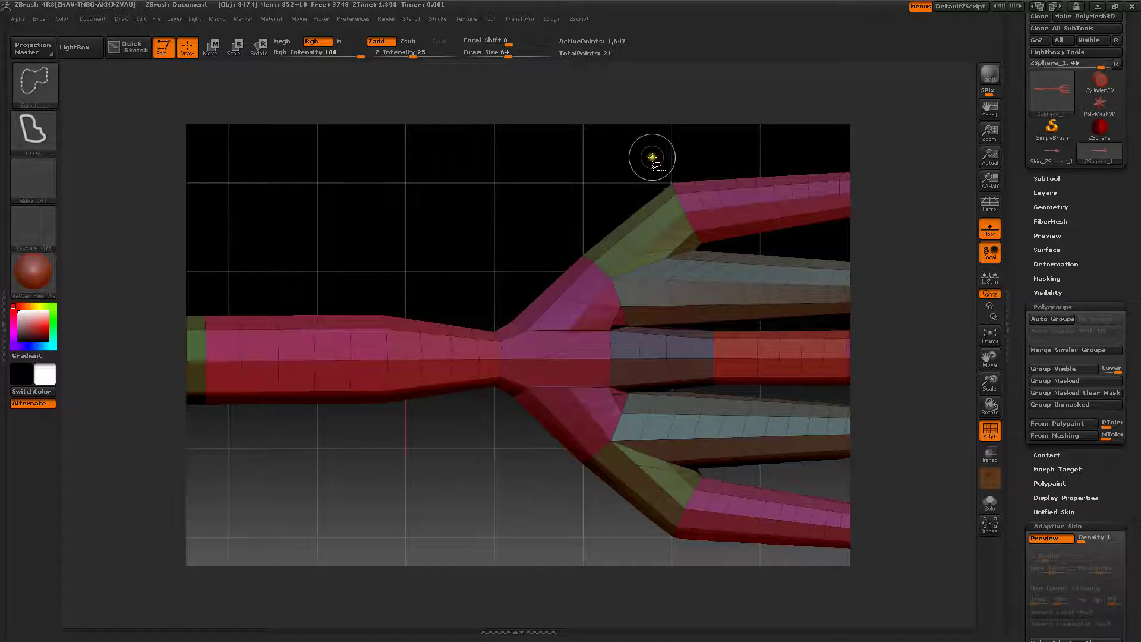
mouse_move(713, 212)
left_mouse_down("ctrl+shift")
mouse_move(712, 247)
mouse_move(656, 323)
mouse_move(667, 419)
mouse_move(728, 475)
mouse_move(654, 567)
mouse_move(524, 480)
mouse_move(493, 389)
mouse_move(489, 254)
left_mouse_up("ctrl+shift")
mouse_move(440, 203)
left_mouse_down()
mouse_move(412, 204)
mouse_move(435, 218)
mouse_move(394, 212)
mouse_move(433, 208)
left_mouse_up()
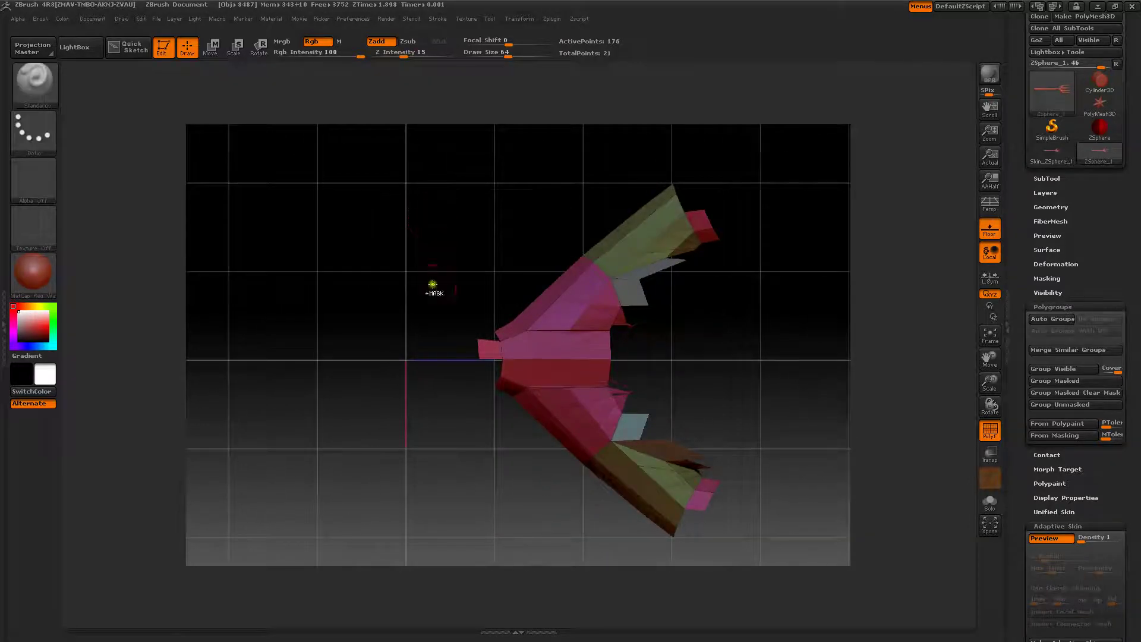
mouse_move(461, 326)
left_mouse_down("ctrl+shift")
mouse_move(512, 377)
mouse_move(470, 376)
left_mouse_up("ctrl+shift")
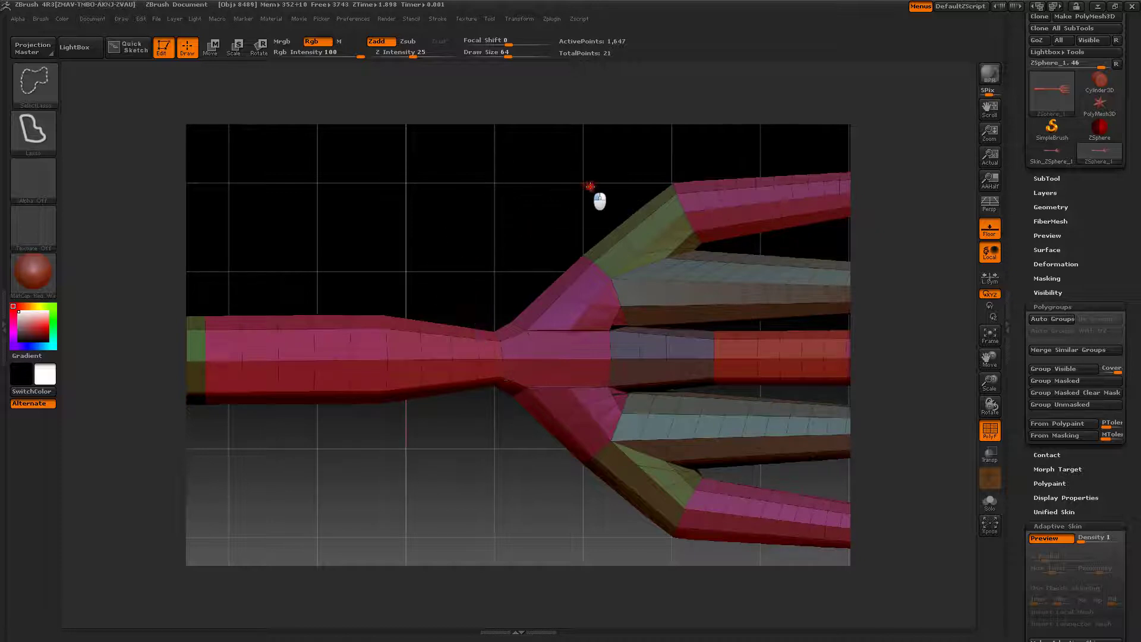
- Isolate the branching area with a tighter lasso outline, inspect it from a slight angle, and unhide the fork
mouse_move(590, 186)
left_mouse_down("ctrl+shift")
mouse_move(684, 185)
mouse_move(710, 238)
mouse_move(702, 256)
mouse_move(645, 285)
mouse_move(633, 324)
mouse_move(635, 386)
mouse_move(717, 505)
mouse_move(645, 562)
mouse_move(520, 488)
mouse_move(485, 410)
mouse_move(504, 268)
left_mouse_up("ctrl+shift")
mouse_move(440, 131)
left_mouse_down()
mouse_move(419, 202)
mouse_move(398, 214)
mouse_move(433, 211)
mouse_move(438, 193)
mouse_move(438, 206)
left_mouse_up()
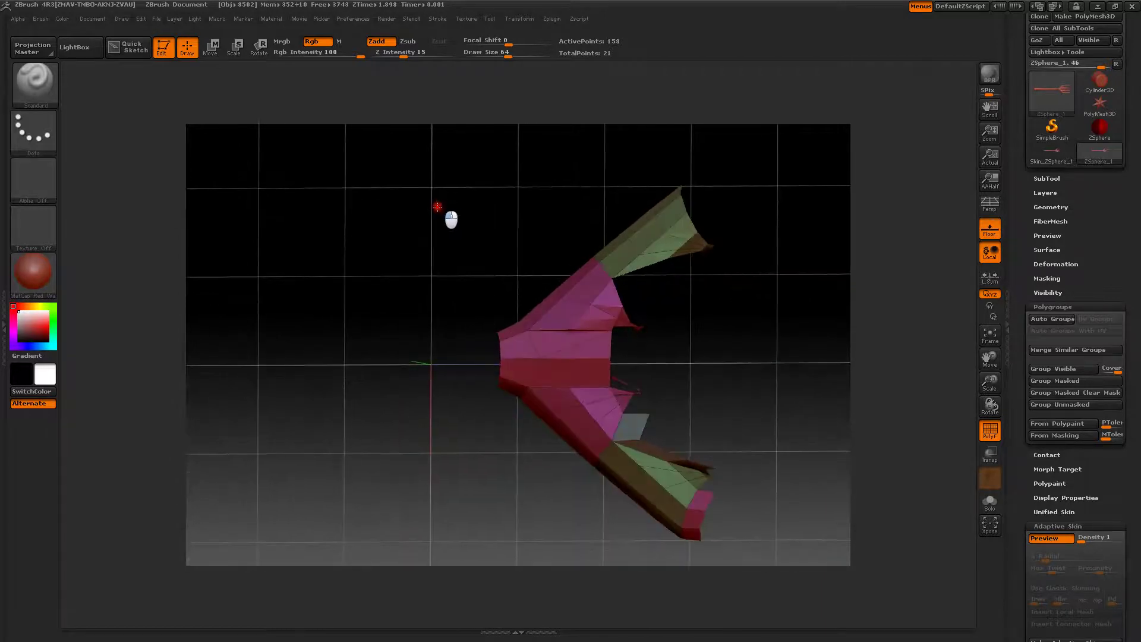
key("ctrl+shift")
left_click(459, 213, "ctrl+shift")
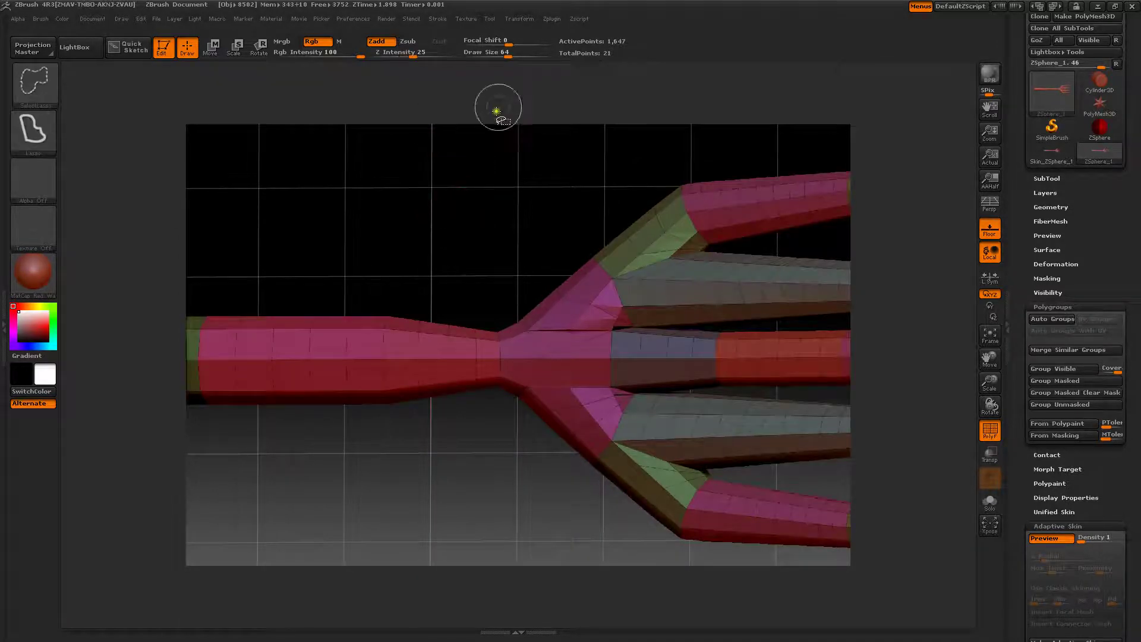
- Isolate and hide the pink side-branch polygroup, toggle the central branching polygroup's visibility, and show the whole fork
left_click(564, 311, "ctrl+shift")
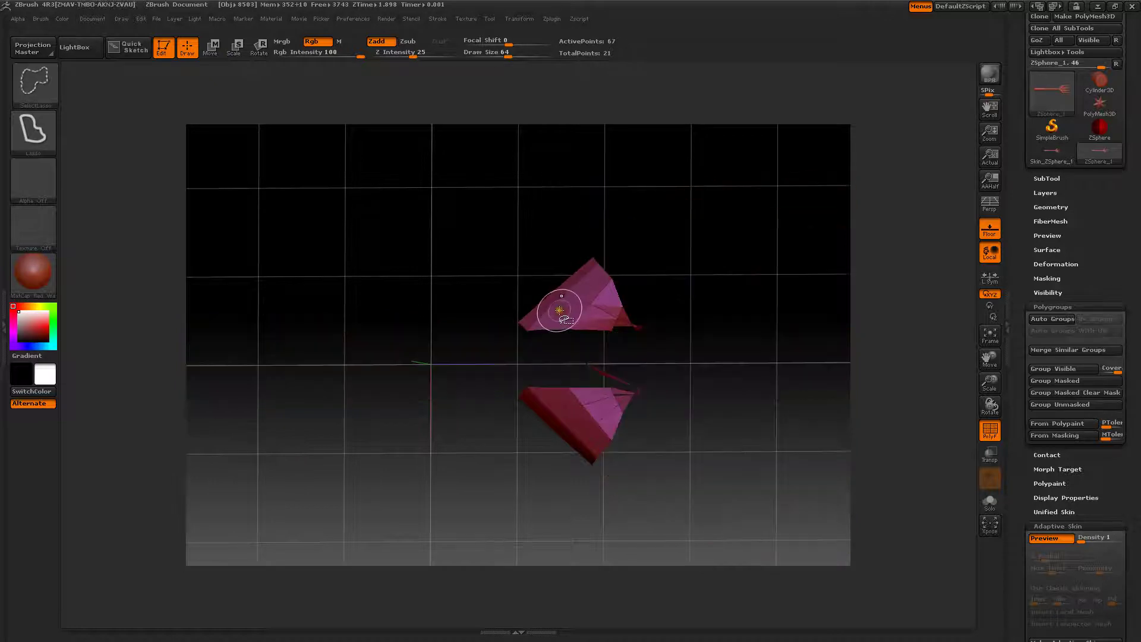
left_click(562, 308, "ctrl+shift")
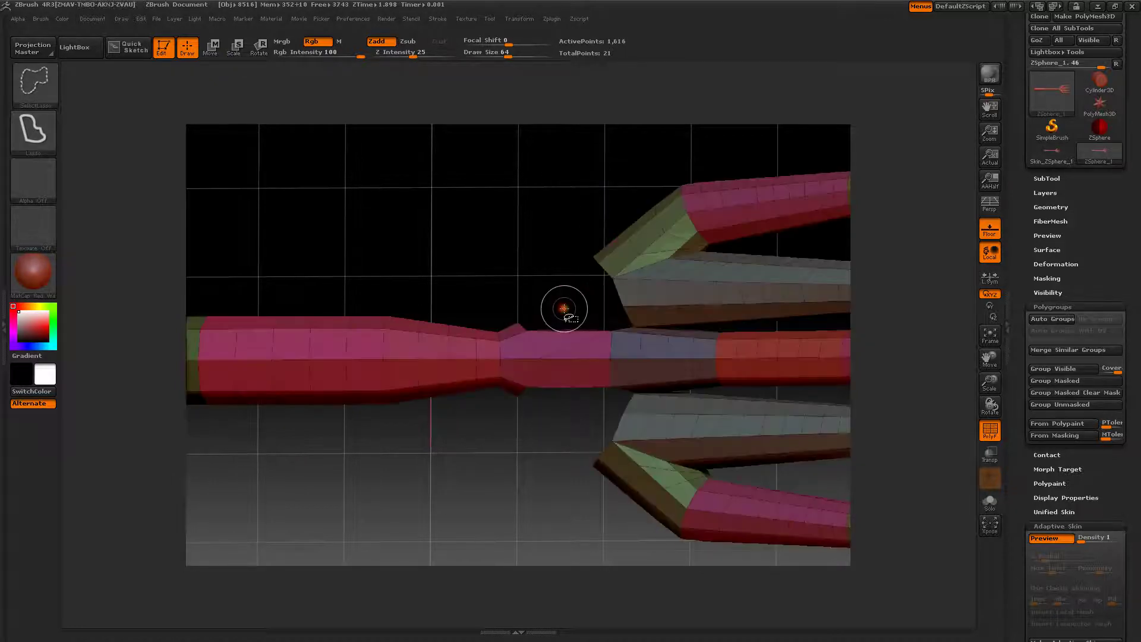
left_click(568, 342, "ctrl+shift")
left_click(493, 257, "ctrl+shift")
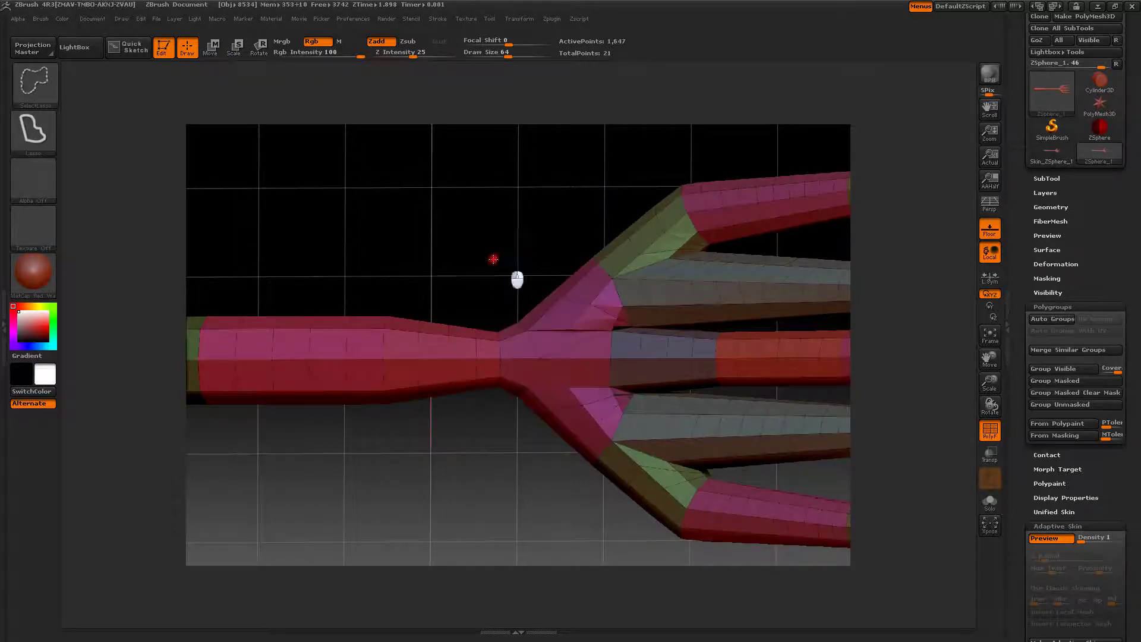
- Hide the branching area between the handle and the prongs with a lasso, and show the whole fork again
key("ctrl+shift")
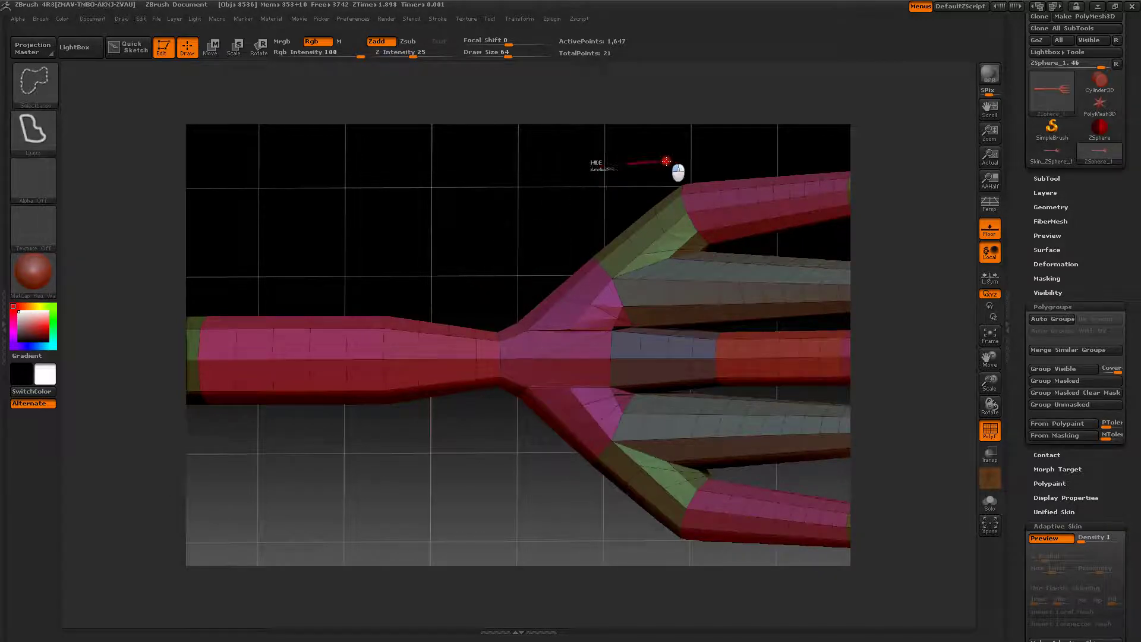
mouse_move(667, 161)
left_mouse_down("ctrl+shift")
mouse_move(724, 246)
mouse_move(679, 271)
mouse_move(631, 363)
mouse_move(643, 405)
mouse_move(720, 463)
mouse_move(700, 539)
mouse_move(553, 547)
mouse_move(475, 416)
mouse_move(494, 357)
mouse_move(497, 254)
left_mouse_up("ctrl+shift")
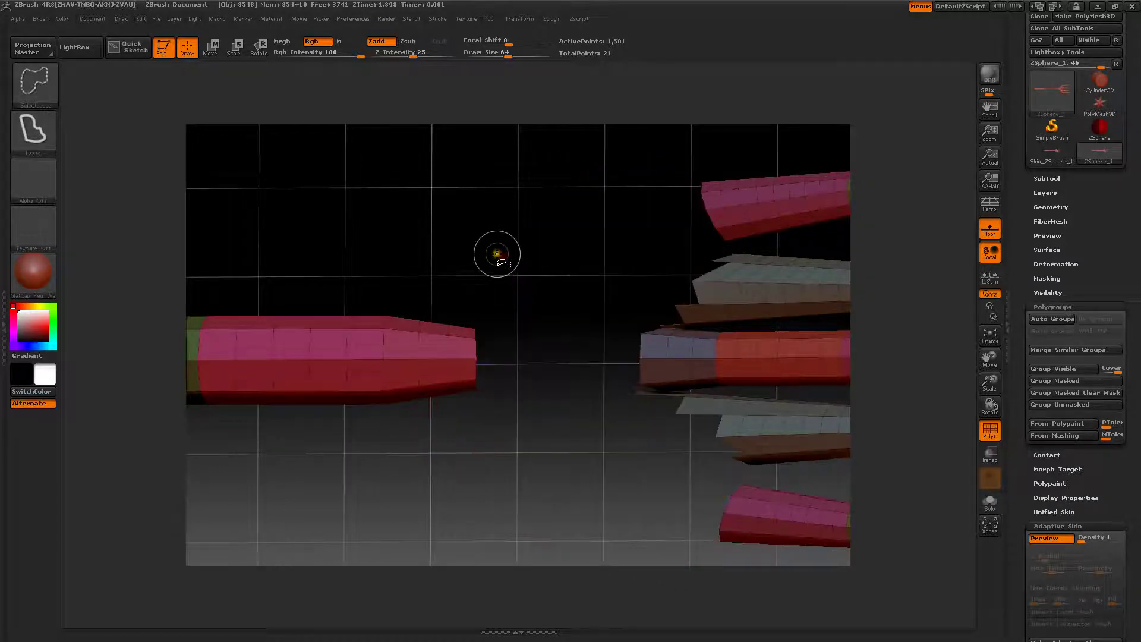
left_click(474, 229, "ctrl+shift")
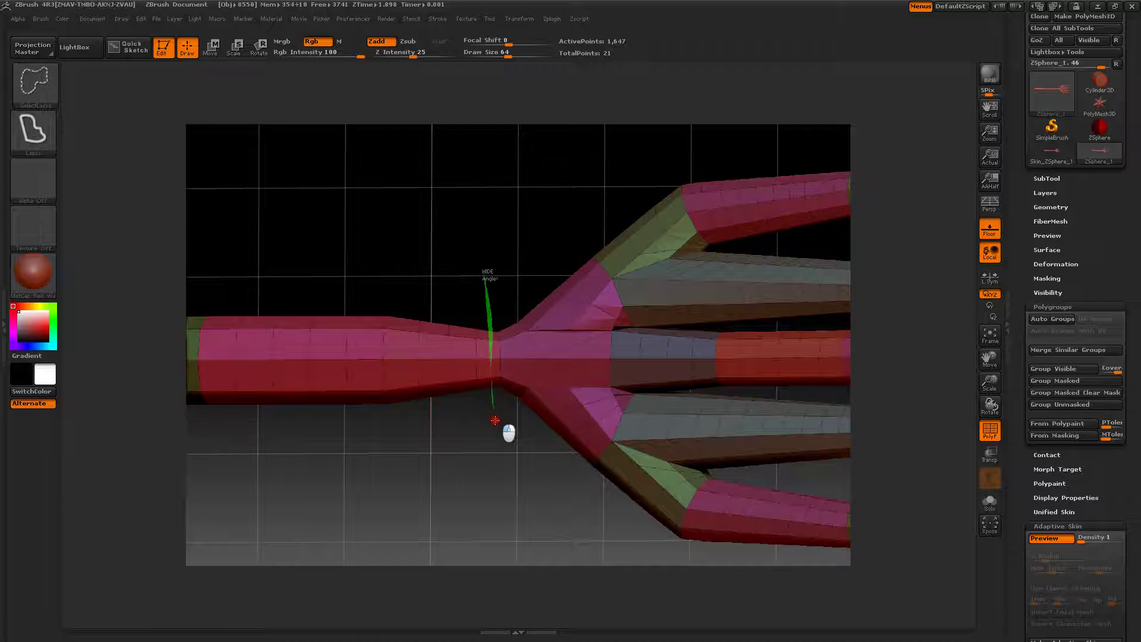
- Try a lasso selection of the branching area starting across the neck and ending above the outer prong's base, and restore full visibility
mouse_move(499, 421)
left_mouse_down("ctrl+shift")
mouse_move(690, 548)
mouse_move(719, 467)
mouse_move(656, 447)
mouse_move(607, 345)
mouse_move(613, 316)
mouse_move(633, 313)
mouse_move(619, 277)
mouse_move(712, 245)
mouse_move(702, 211)
mouse_move(665, 173)
mouse_move(634, 168)
left_mouse_up("ctrl+shift")
mouse_move(555, 173)
left_mouse_down()
mouse_move(560, 211)
mouse_move(549, 185)
mouse_move(558, 163)
mouse_move(509, 183)
left_mouse_up()
left_click(509, 193, "ctrl+shift")
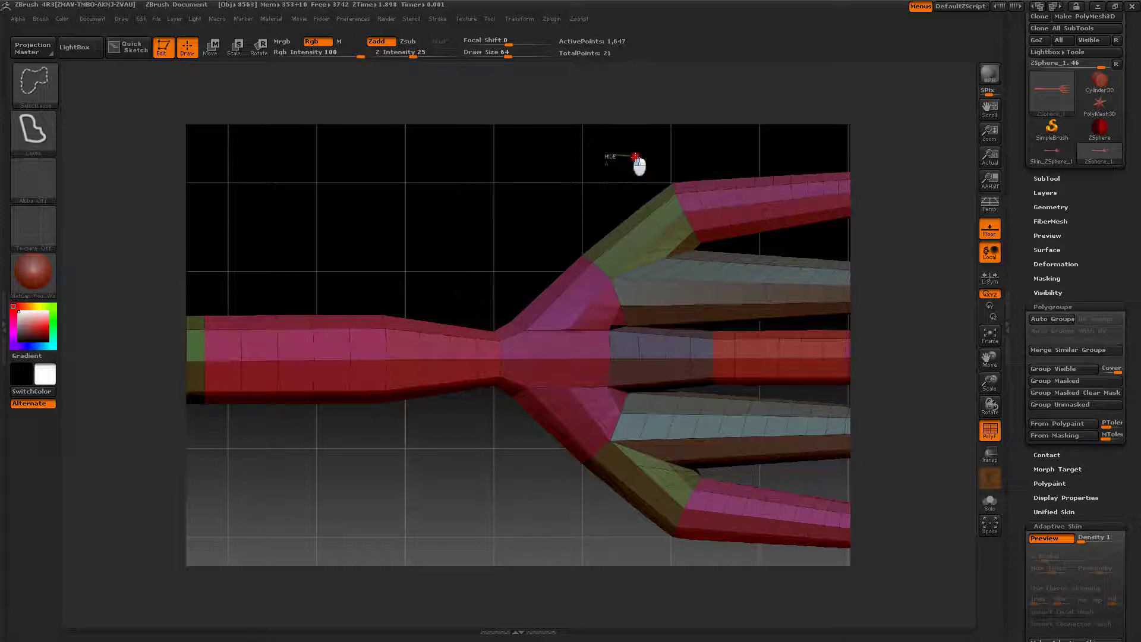
- Isolate the branching area with a lasso outline, assign the visible faces to one polygroup, and show the whole fork
mouse_move(710, 209)
left_mouse_down("ctrl+shift")
mouse_move(708, 248)
mouse_move(629, 275)
mouse_move(618, 326)
mouse_move(632, 393)
mouse_move(711, 465)
mouse_move(703, 516)
mouse_move(619, 566)
mouse_move(506, 458)
mouse_move(486, 339)
mouse_move(498, 262)
left_mouse_up("ctrl+shift")
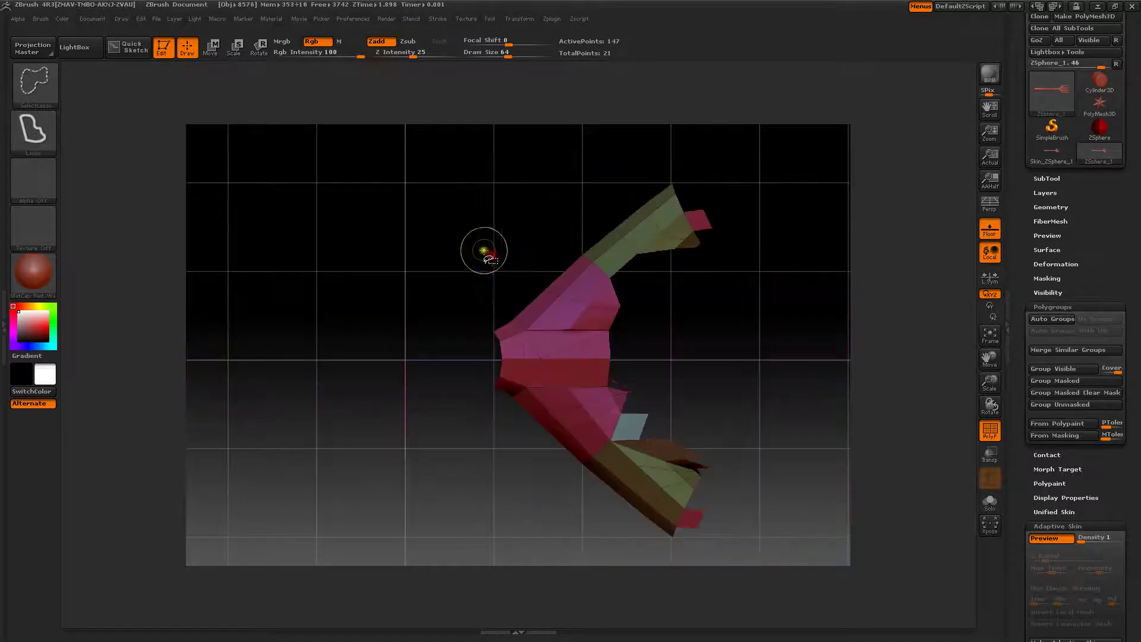
left_click_drag(453, 230, 425, 232)
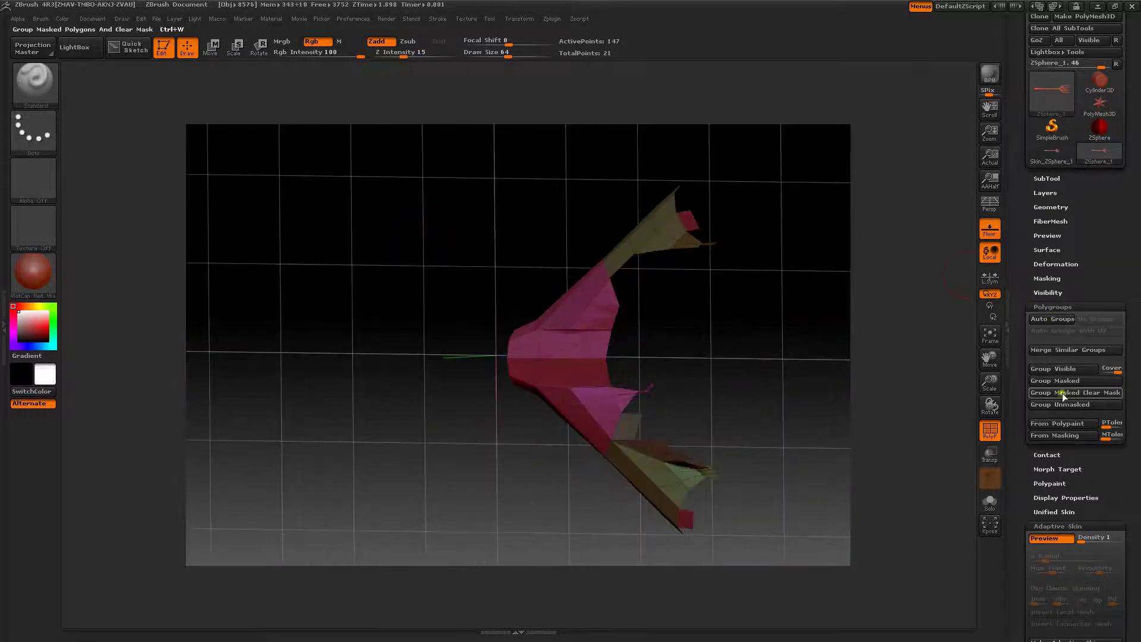
left_click(1049, 368)
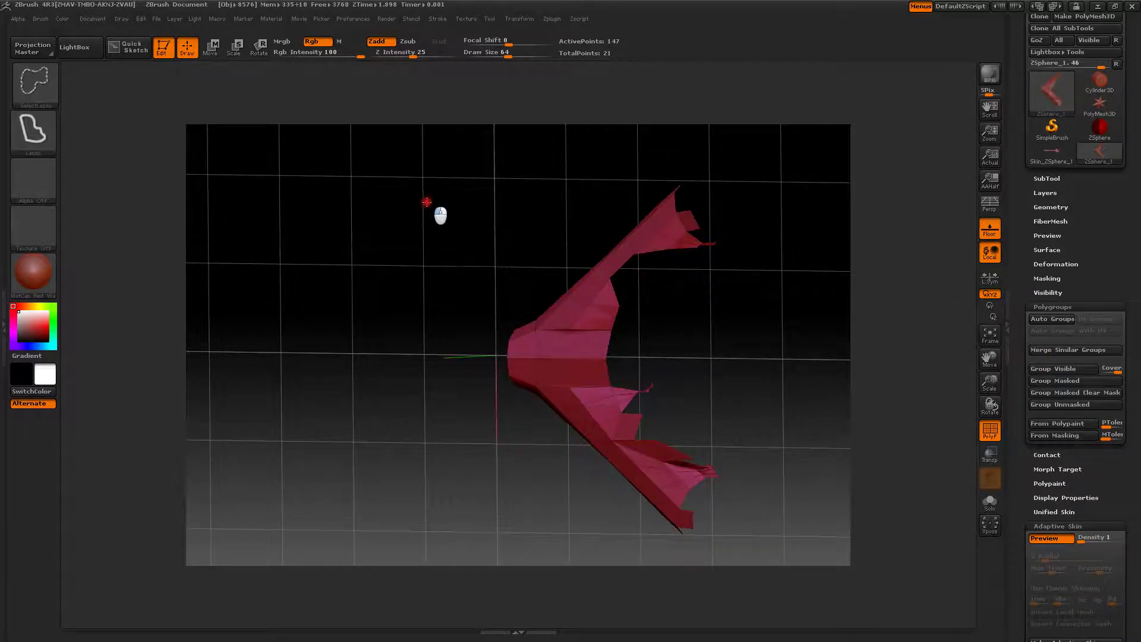
left_click(440, 216, "ctrl+shift")
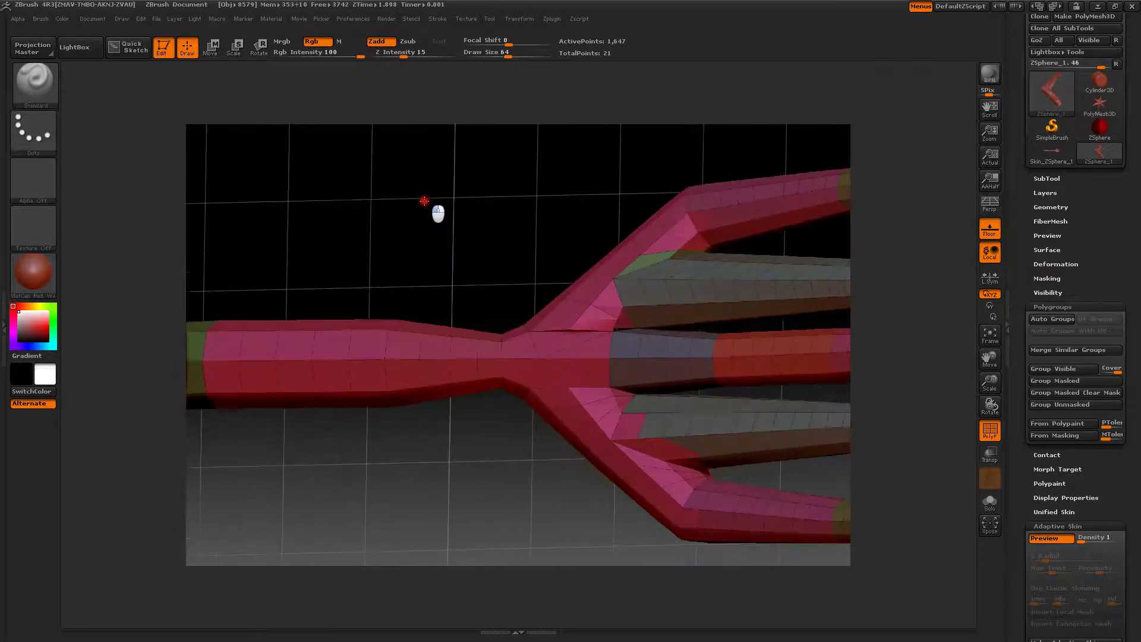
- Isolate the merged branching polygroup to check its extent, and unhide the rest of the fork
key("ctrl+shift")
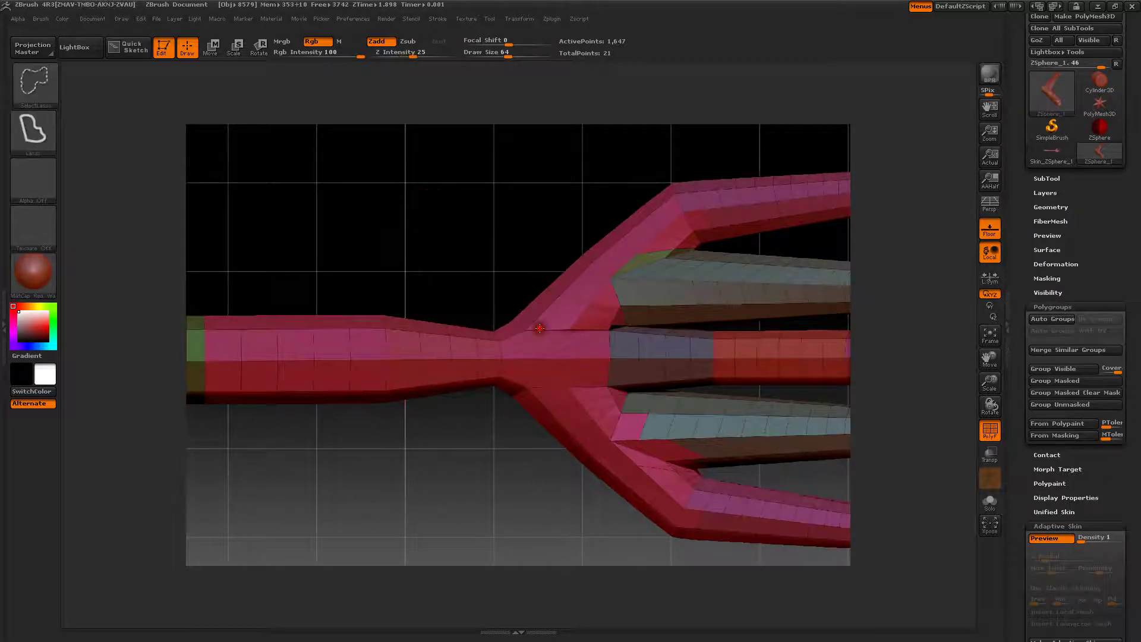
left_click(540, 329, "ctrl+shift")
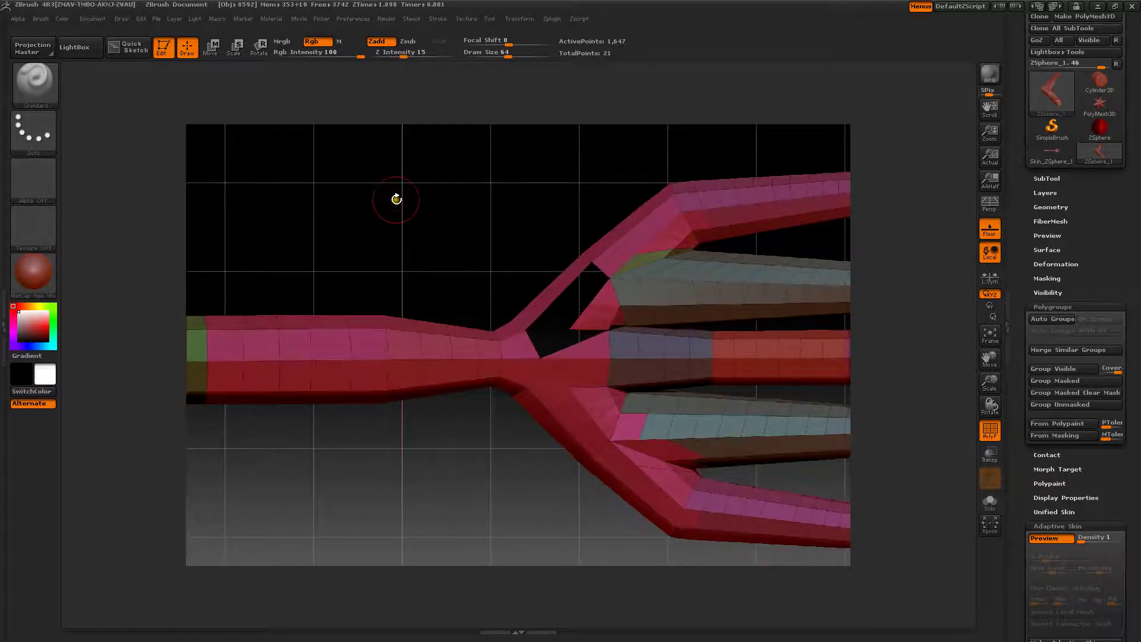
left_click(404, 200, "ctrl+shift")
key("ctrl+shift")
left_click(536, 323, "ctrl+shift")
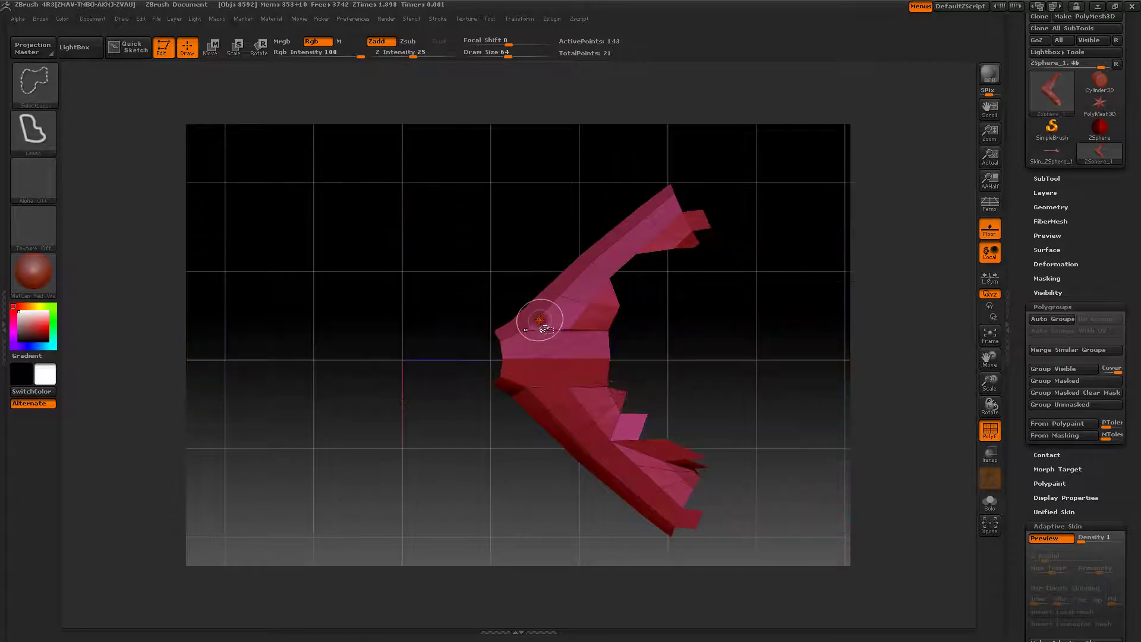
left_click_drag(459, 250, 439, 195)
left_click(425, 209, "ctrl+shift")
- Switch to the SelectRect selection brush and isolate the handle up to the neck from the side view
left_click_drag(470, 411, 469, 252)
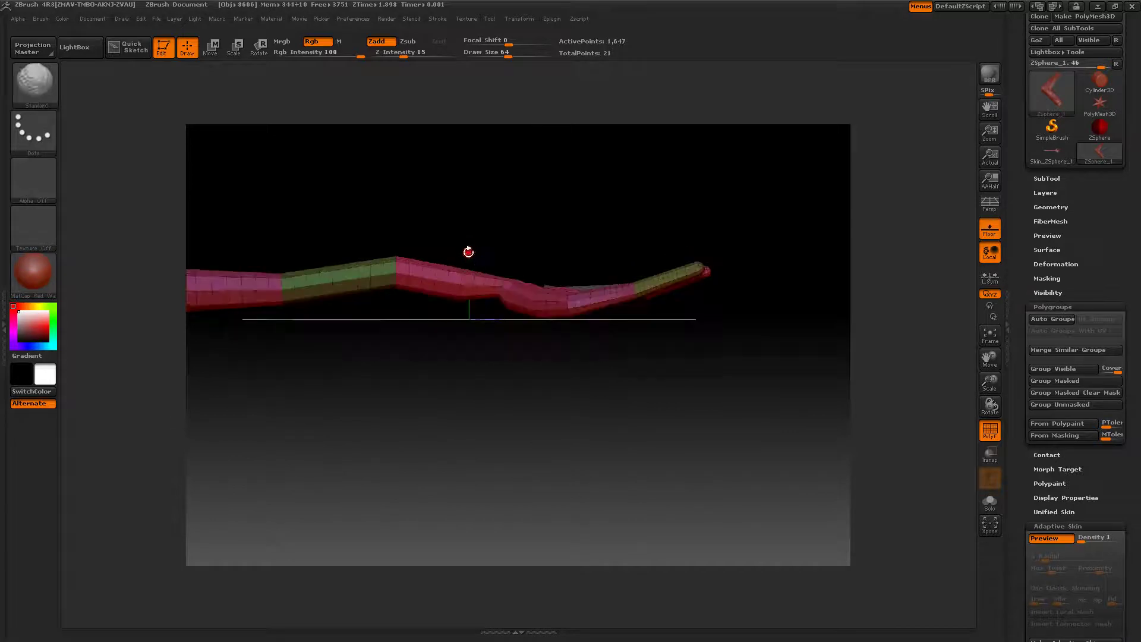
left_click_drag(461, 352, 464, 386)
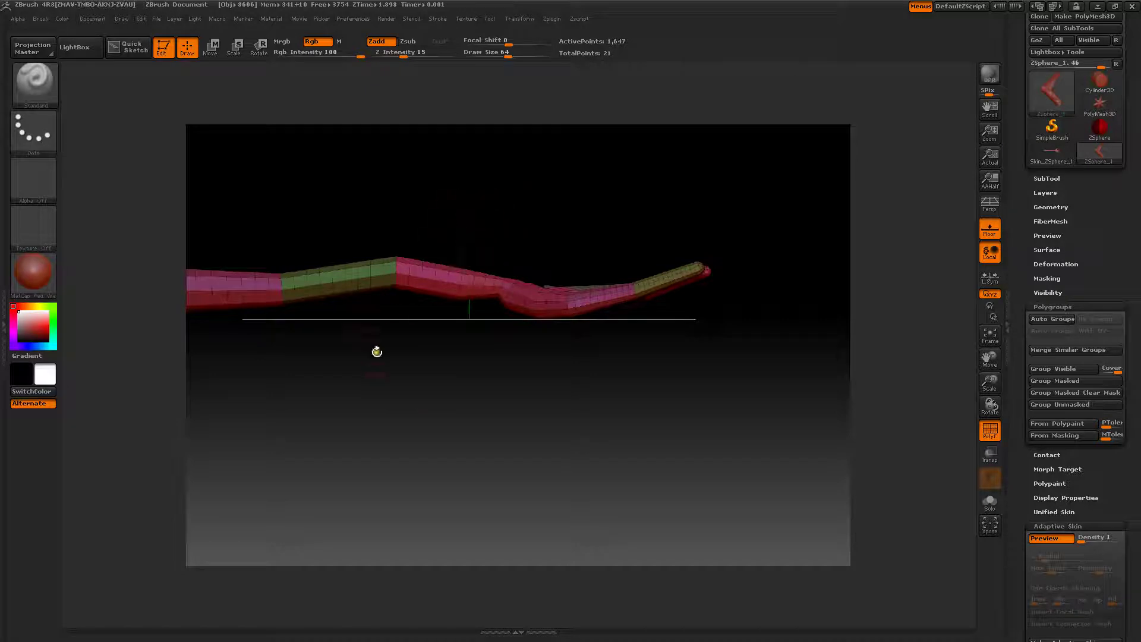
left_click_drag(369, 404, 568, 463, "alt")
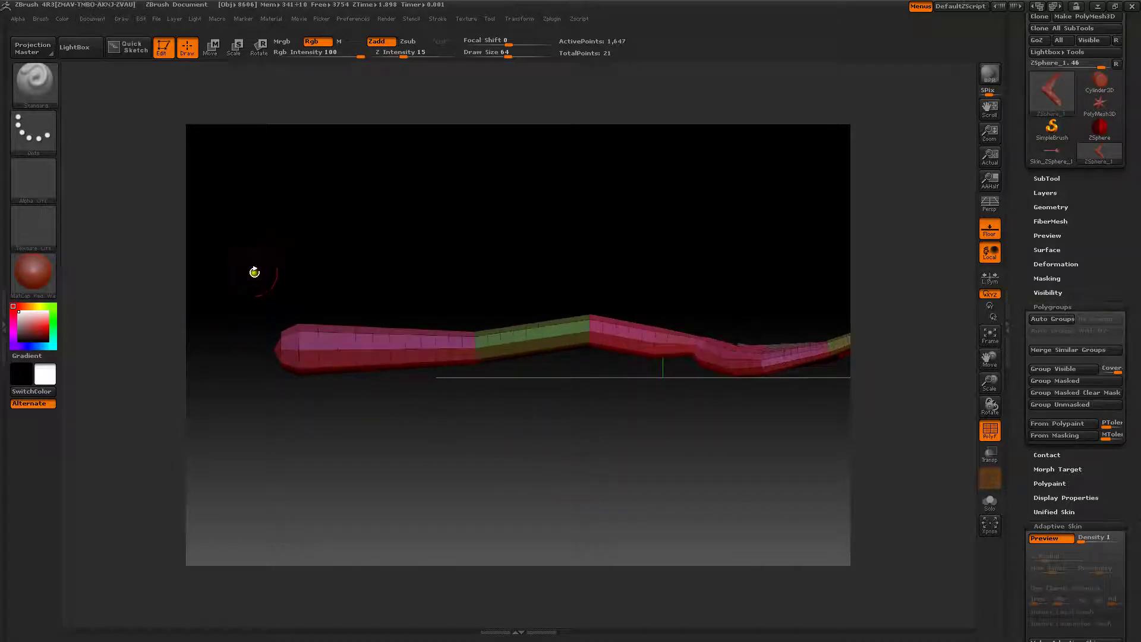
mouse_move(254, 279)
left_mouse_down("ctrl+shift")
mouse_move(341, 402)
mouse_move(249, 356)
mouse_move(245, 336)
left_mouse_up("ctrl+shift")
left_click(252, 288, "ctrl+shift")
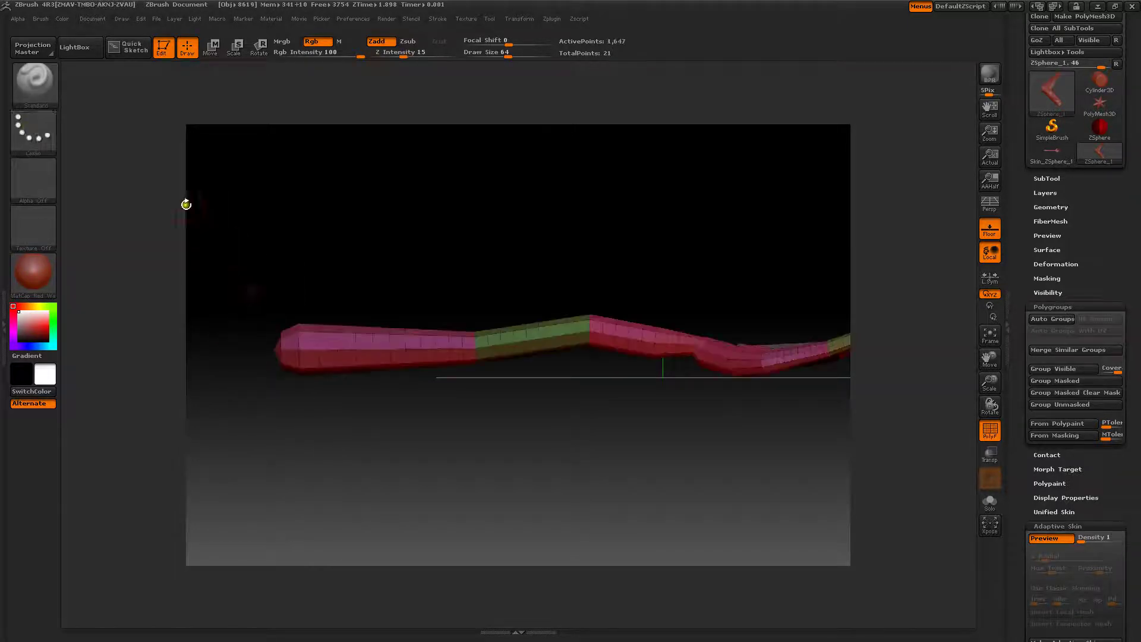
left_click(34, 92)
left_click(146, 94)
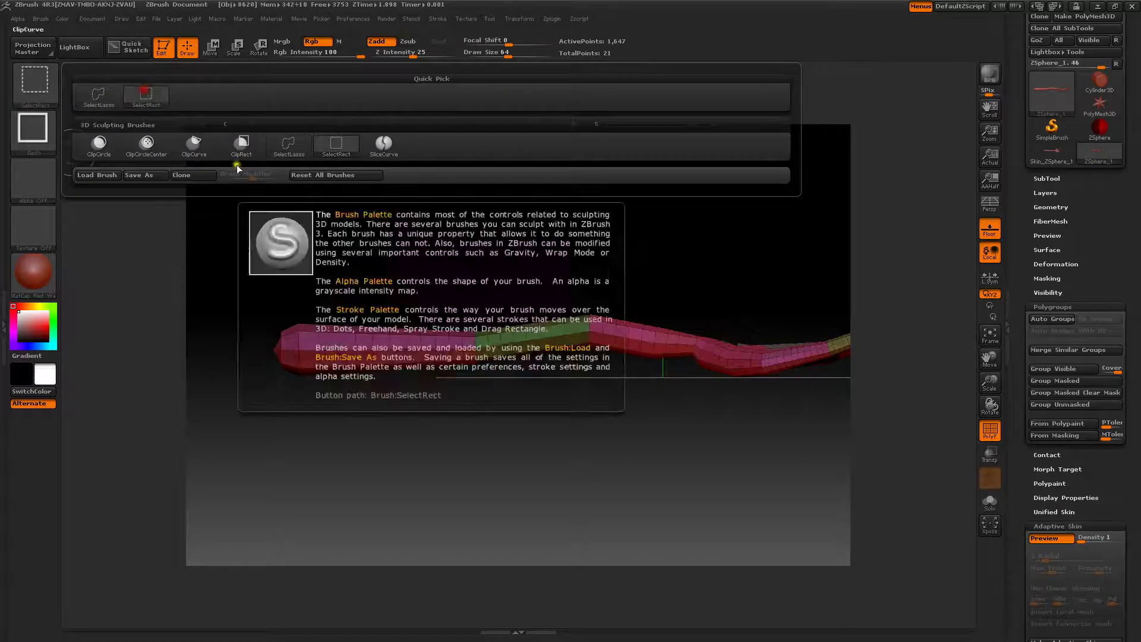
left_click_drag(236, 275, 694, 393, "ctrl+shift")
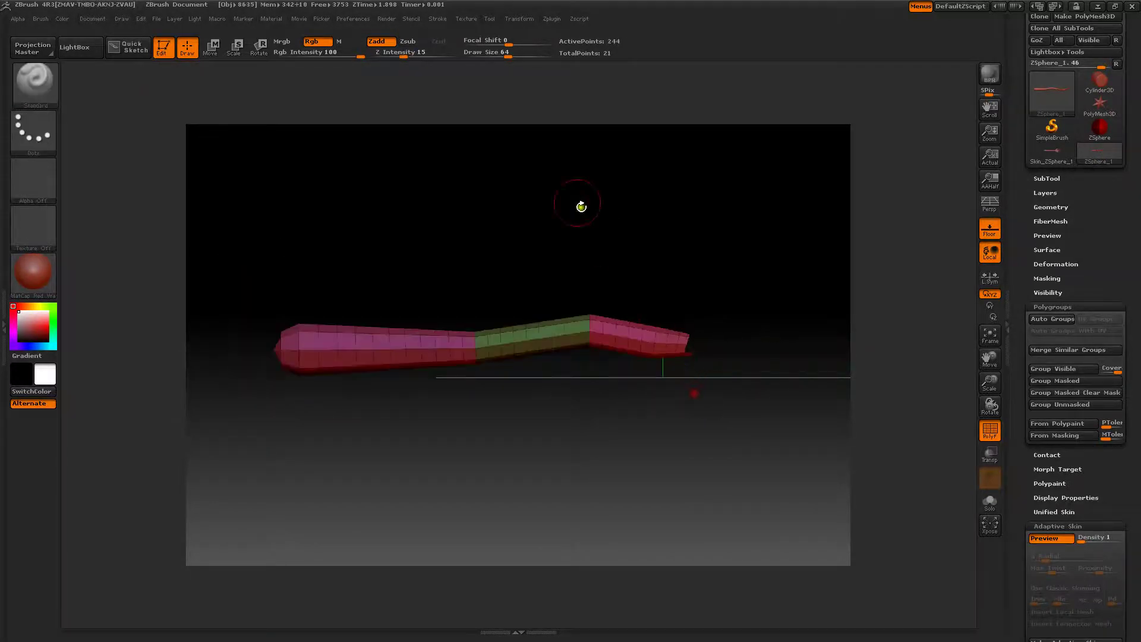
- Turn on Double-sided display so the inner faces of the isolated handle are drawn
left_click_drag(581, 204, 455, 216)
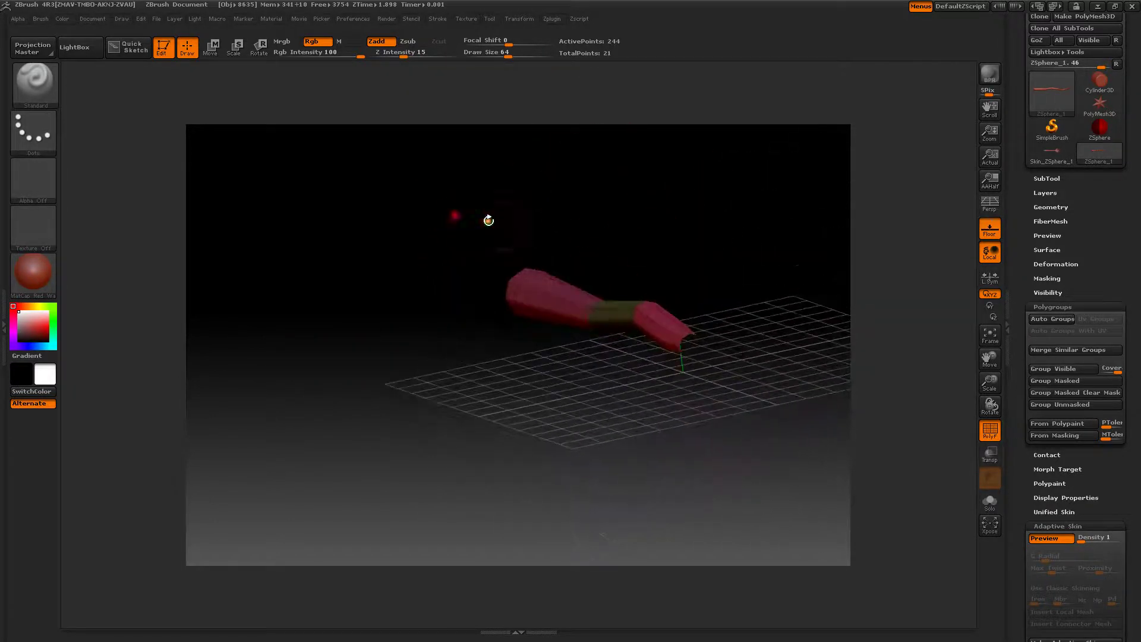
left_click(1045, 497)
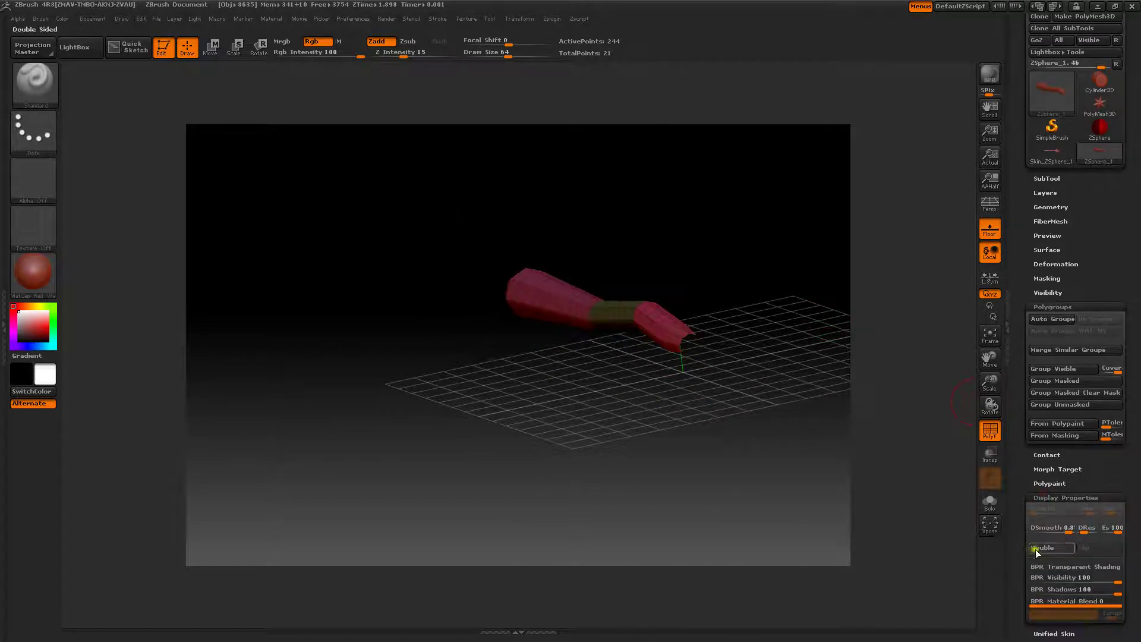
mouse_move(812, 496)
left_mouse_down()
mouse_move(735, 495)
mouse_move(741, 519)
mouse_move(764, 507)
mouse_move(791, 446)
left_mouse_up()
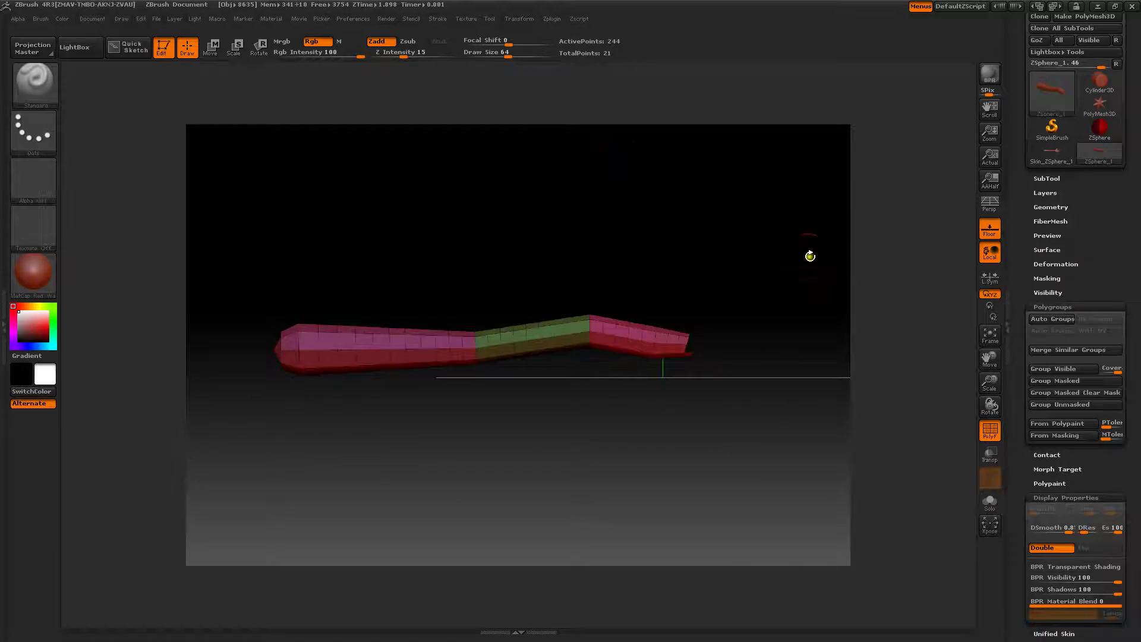
- Mask the isolated handle and bring back the hidden prongs
key("ctrl")
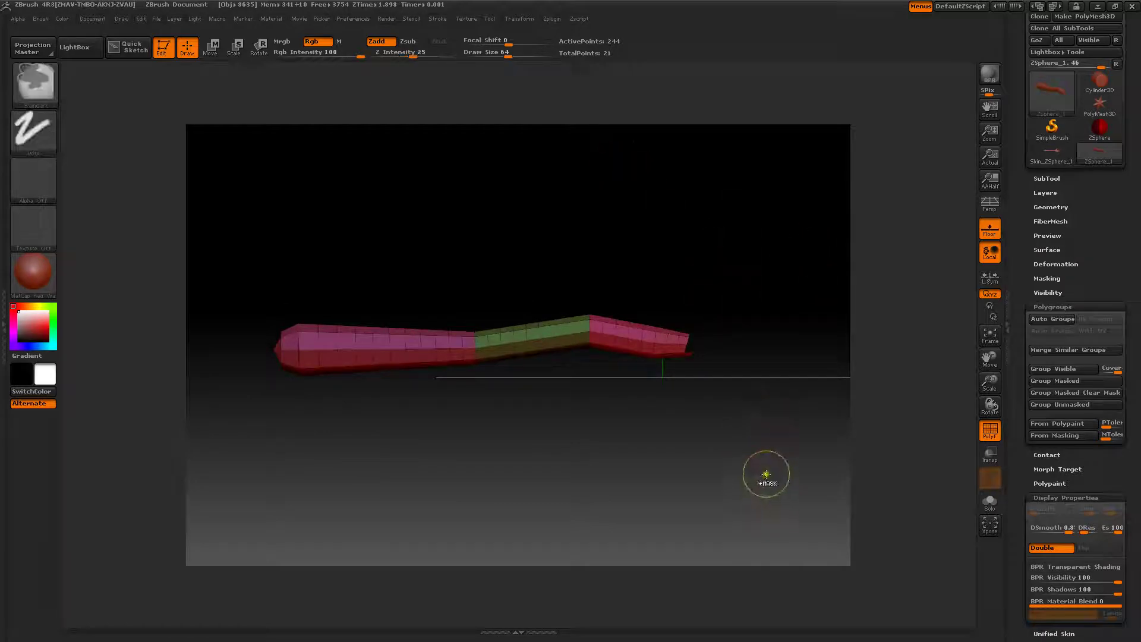
left_click(766, 473, "ctrl")
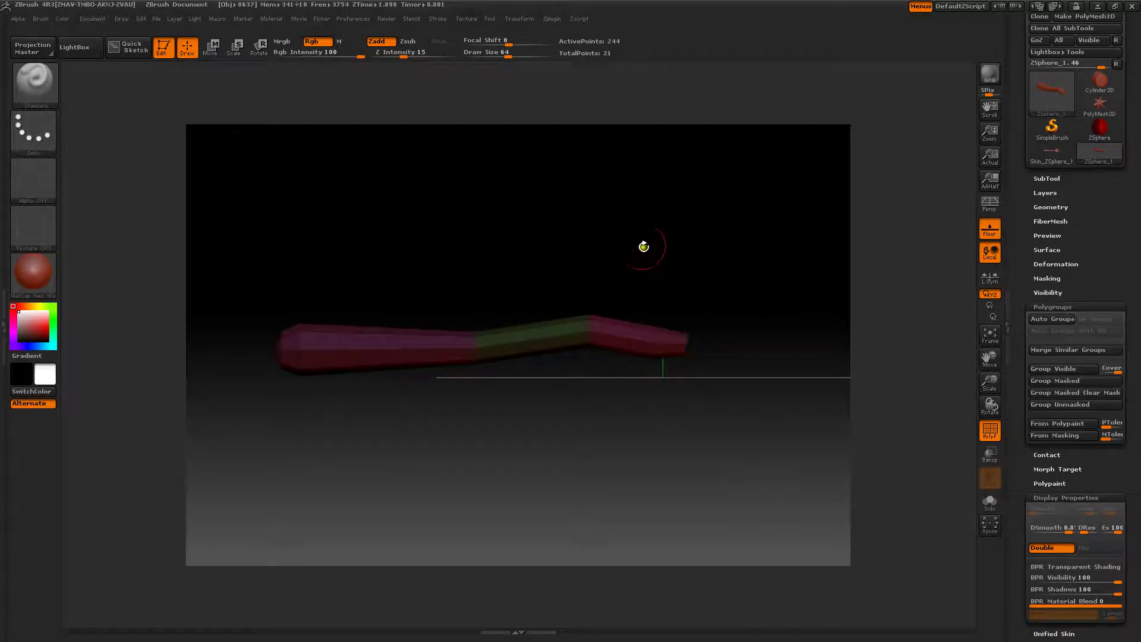
left_click(476, 203, "ctrl+shift")
left_click_drag(506, 212, 489, 246)
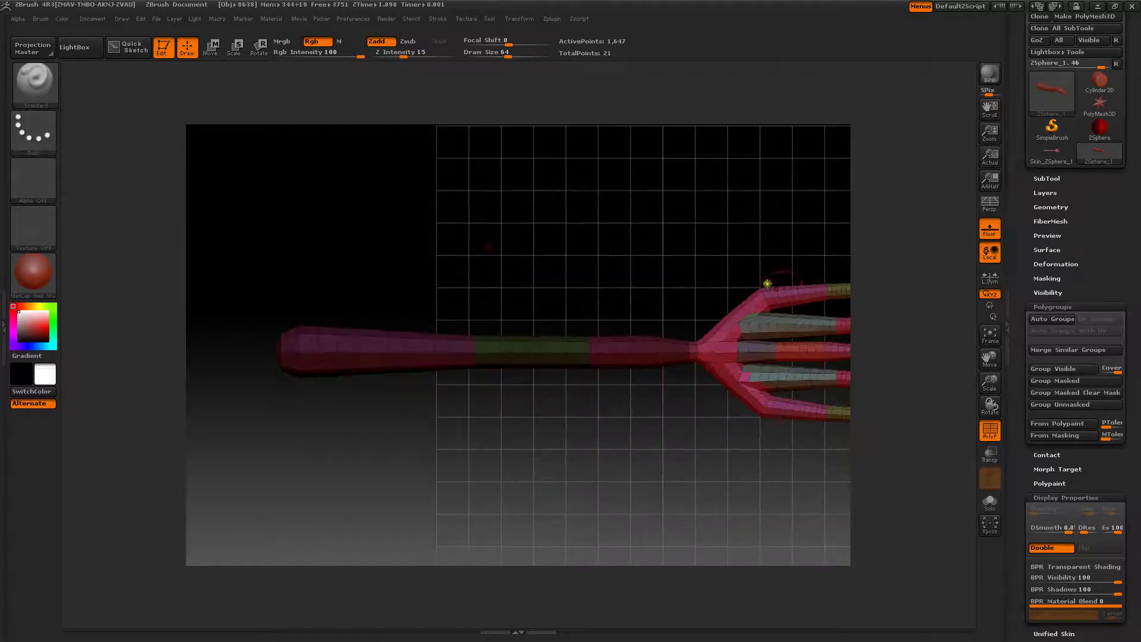
- Turn off the polyframe display, and invert and blur the mask so it protects the pronged head
left_click(989, 429)
left_click_drag(591, 226, 560, 198, "shift")
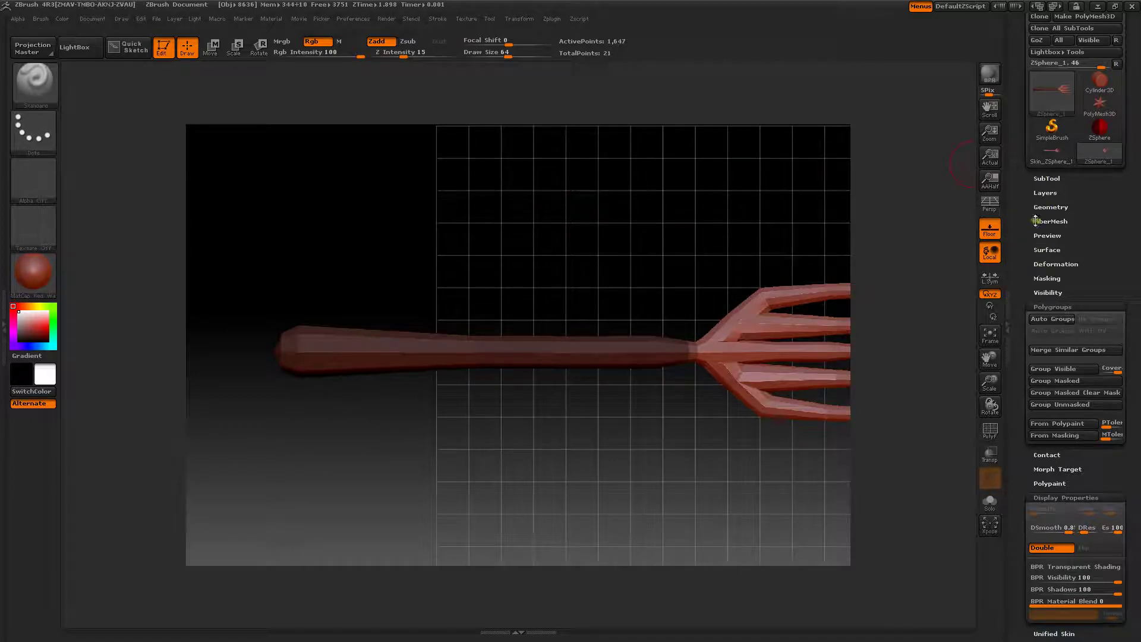
left_click(1043, 305)
left_click_drag(1024, 255, 1024, 269)
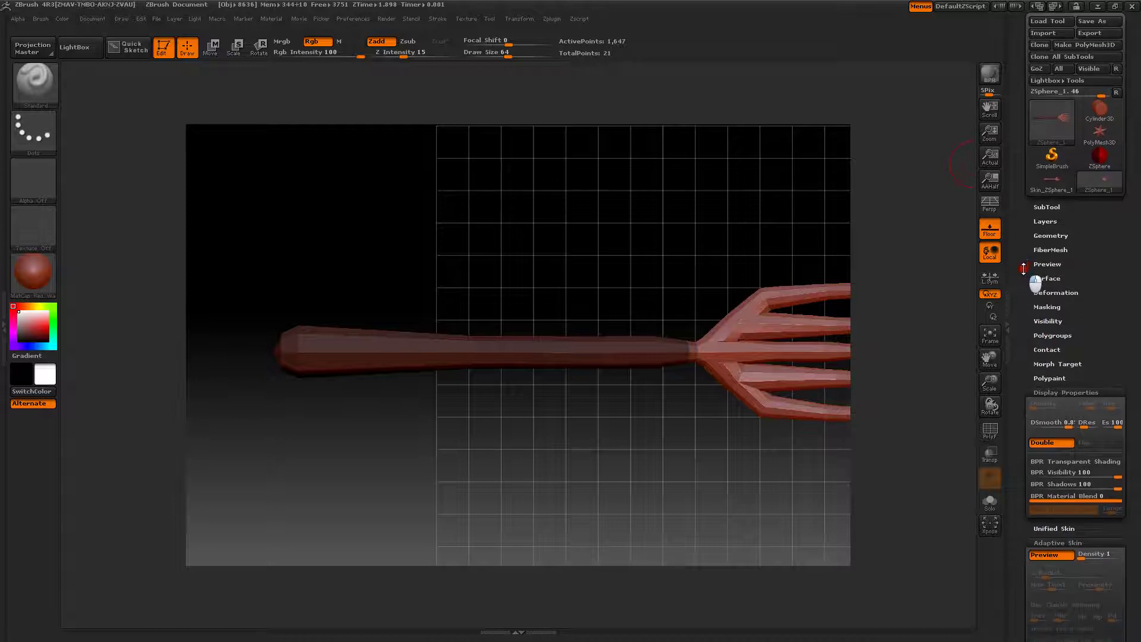
left_click(1043, 307)
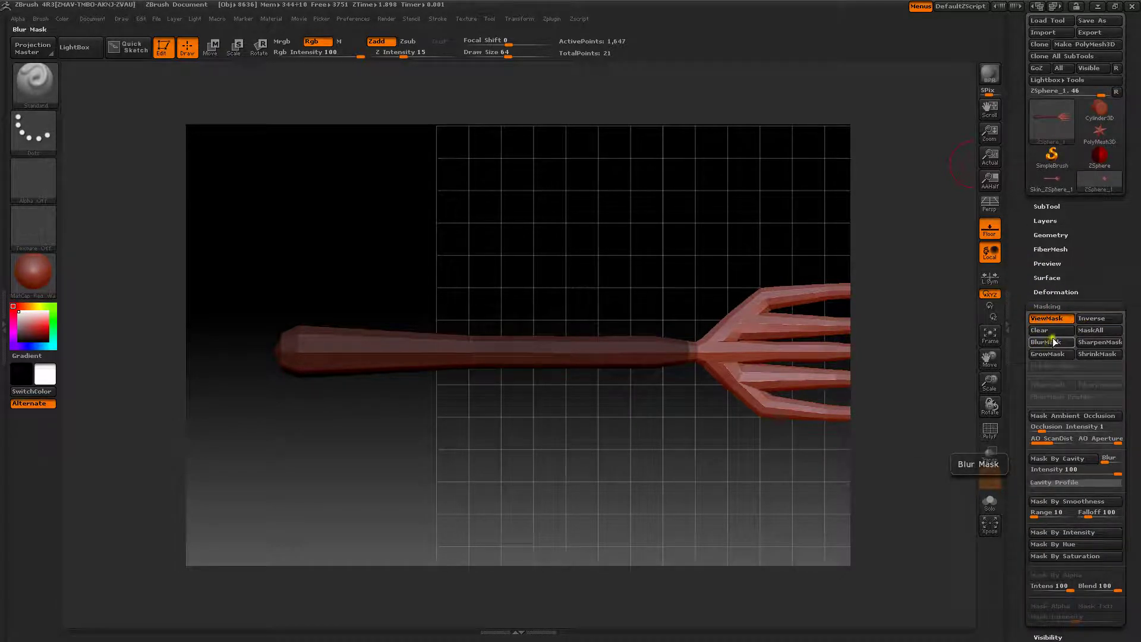
left_click(1081, 319)
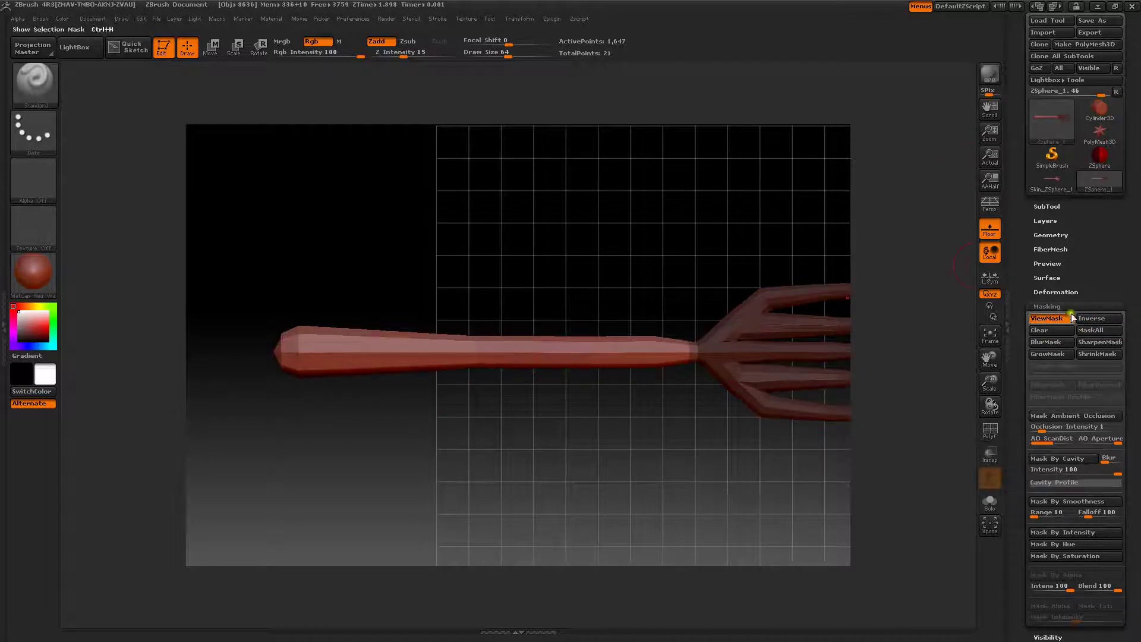
left_click(1051, 343)
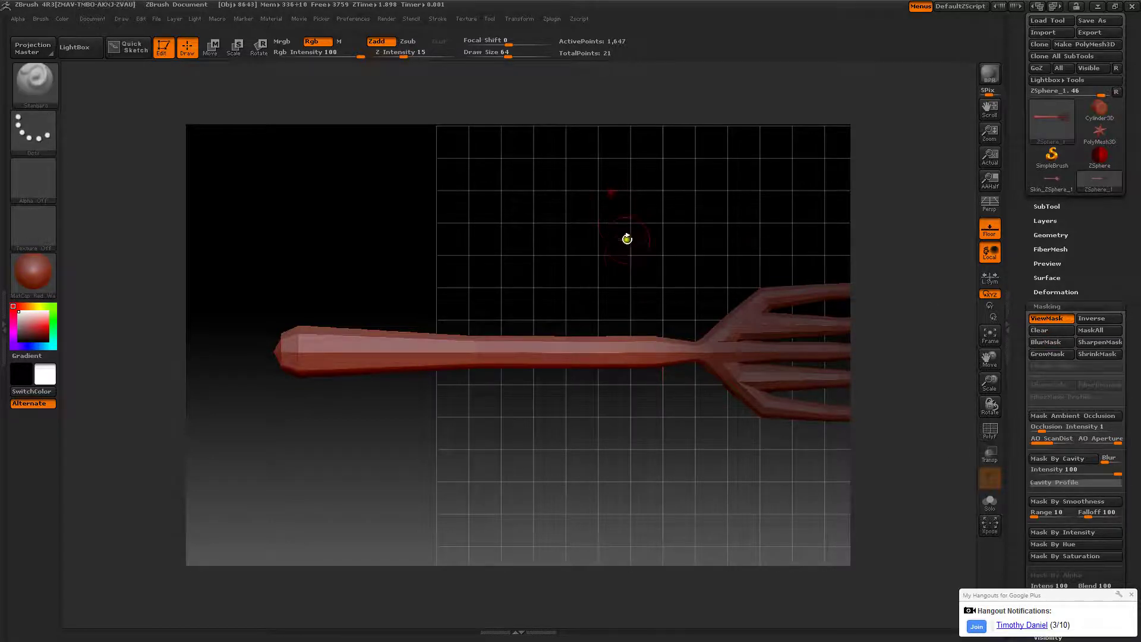
- Flatten the unmasked handle by reducing the Size deformation on the Y axis only
left_click_drag(620, 265, 613, 198)
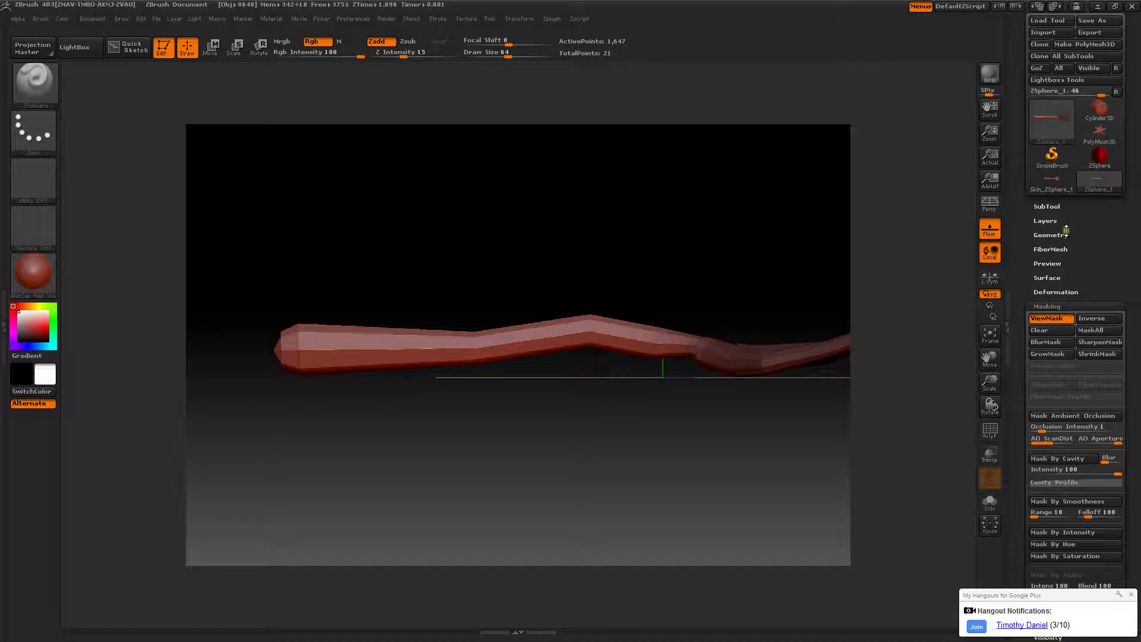
left_click(1044, 307)
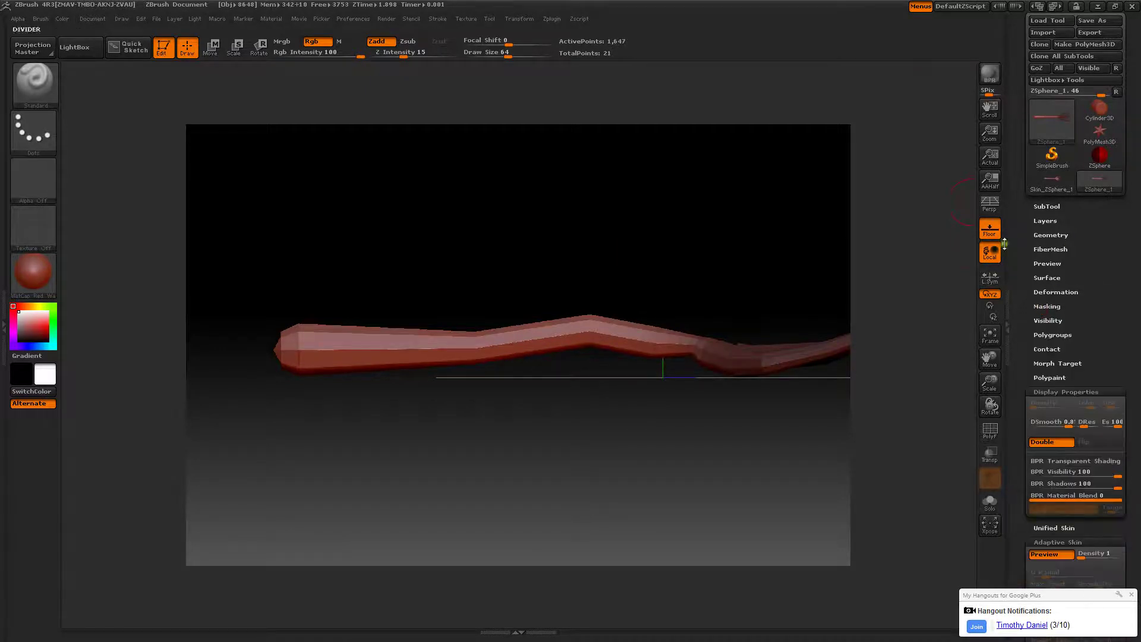
left_click(1049, 292)
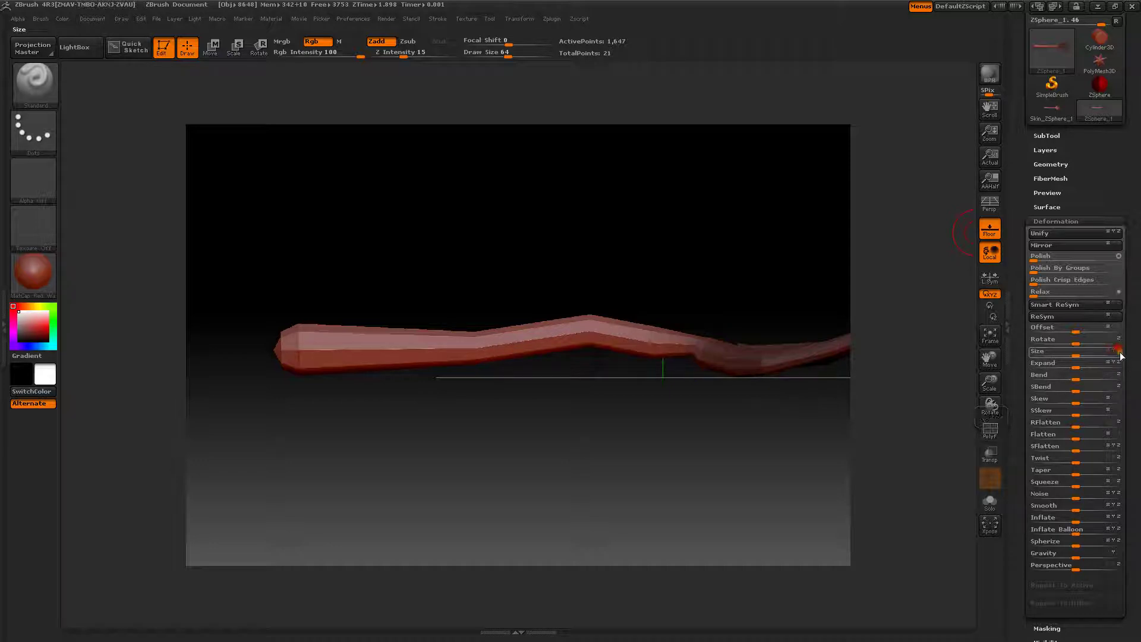
left_click_drag(1079, 353, 1046, 356)
left_click_drag(581, 197, 579, 263)
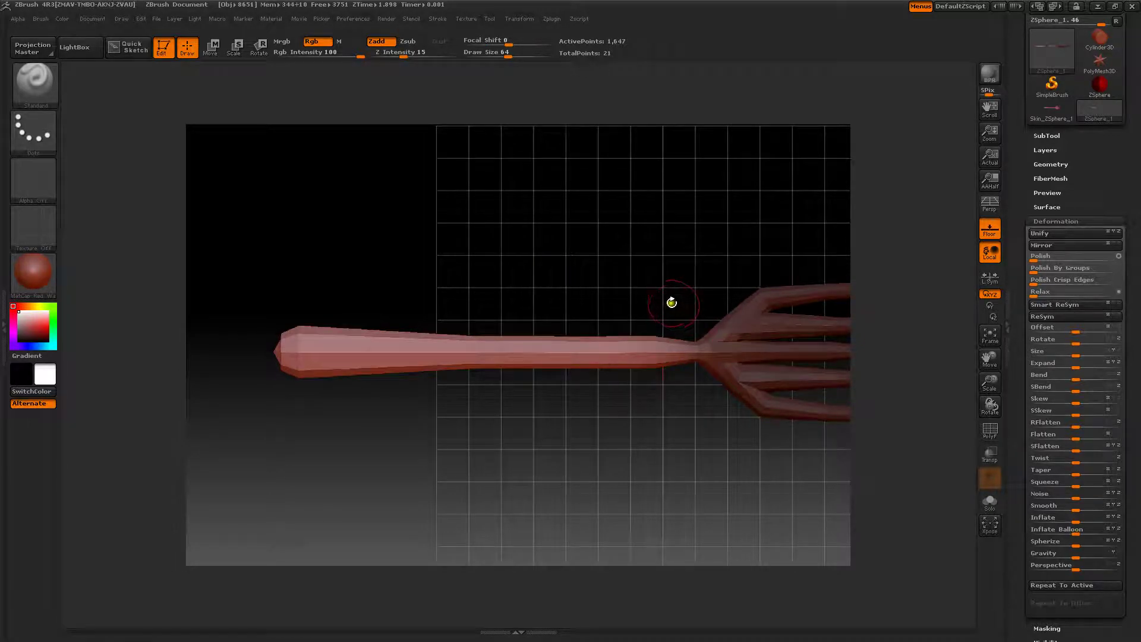
mouse_move(573, 287)
left_mouse_down()
mouse_move(583, 224)
mouse_move(601, 237)
mouse_move(604, 199)
mouse_move(627, 191)
mouse_move(642, 204)
mouse_move(644, 249)
mouse_move(589, 276)
mouse_move(604, 196)
mouse_move(609, 216)
mouse_move(588, 213)
left_mouse_up()
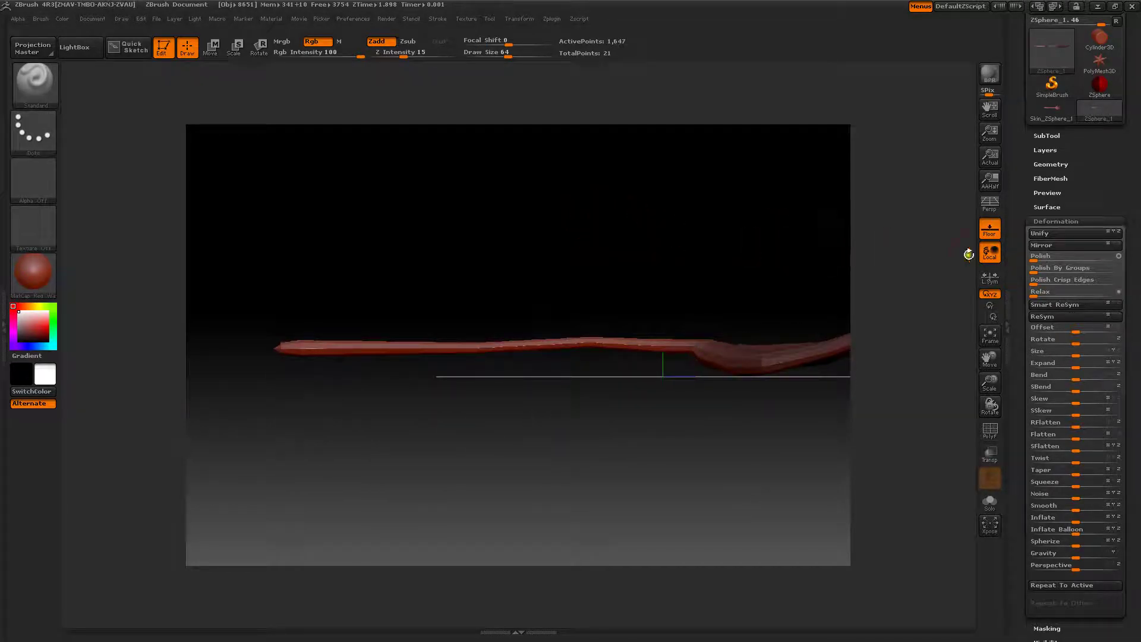
- Invert the mask to protect the handle, and flatten the pronged head with a negative Y-axis Size deformation
left_click(1037, 220)
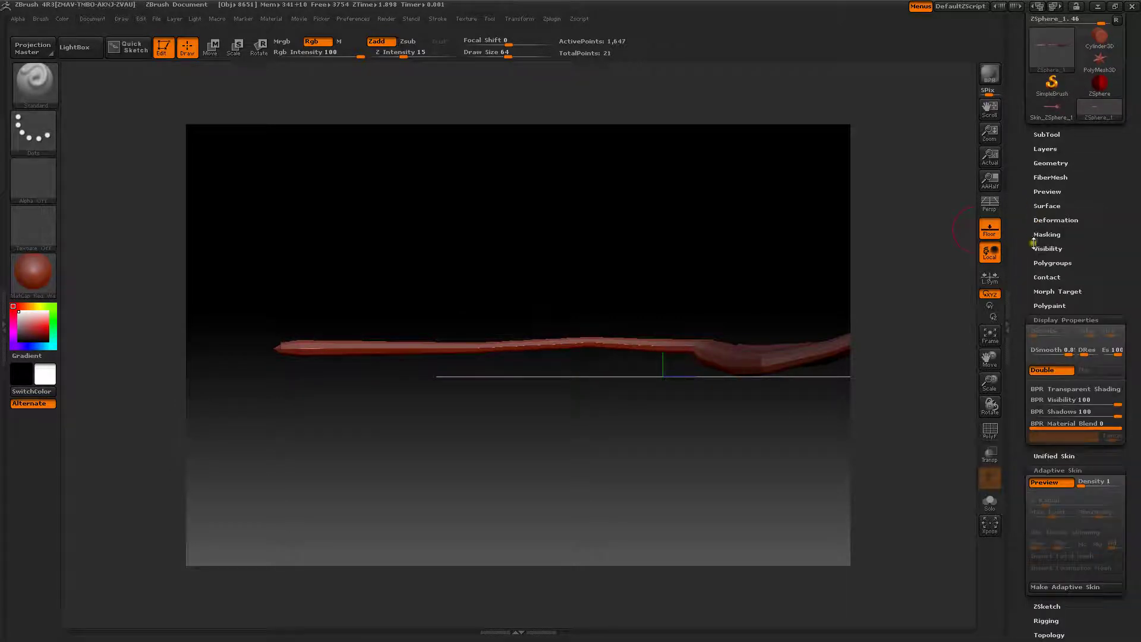
left_click(1038, 235)
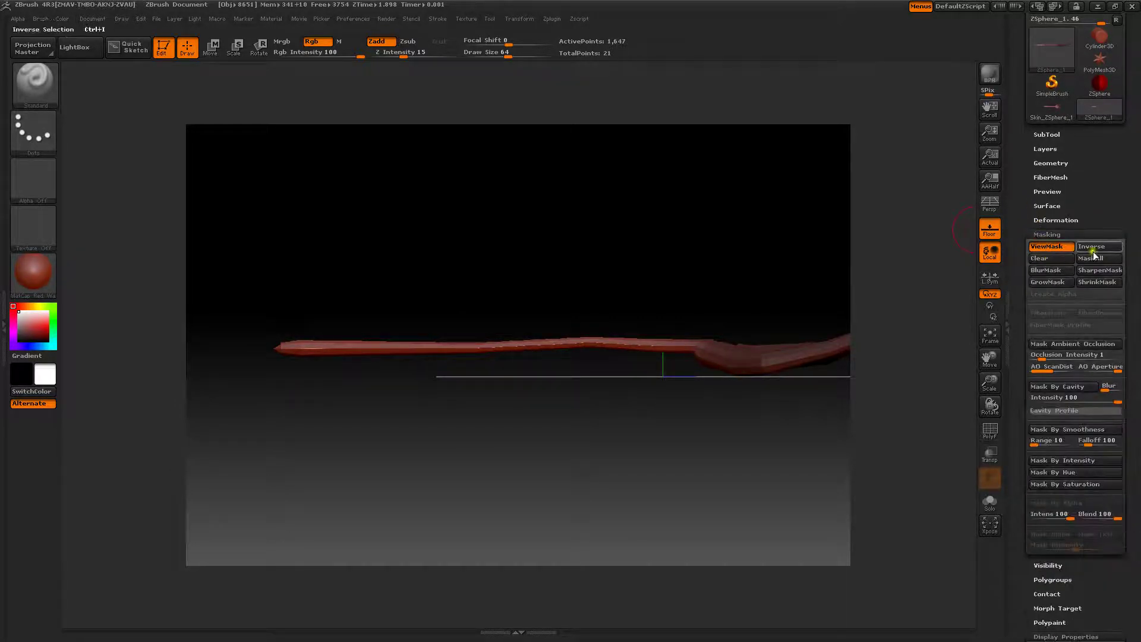
mouse_move(654, 196)
left_mouse_down()
mouse_move(662, 273)
mouse_move(662, 240)
mouse_move(550, 232)
mouse_move(568, 262)
mouse_move(575, 217)
mouse_move(556, 186)
mouse_move(563, 143)
left_mouse_up()
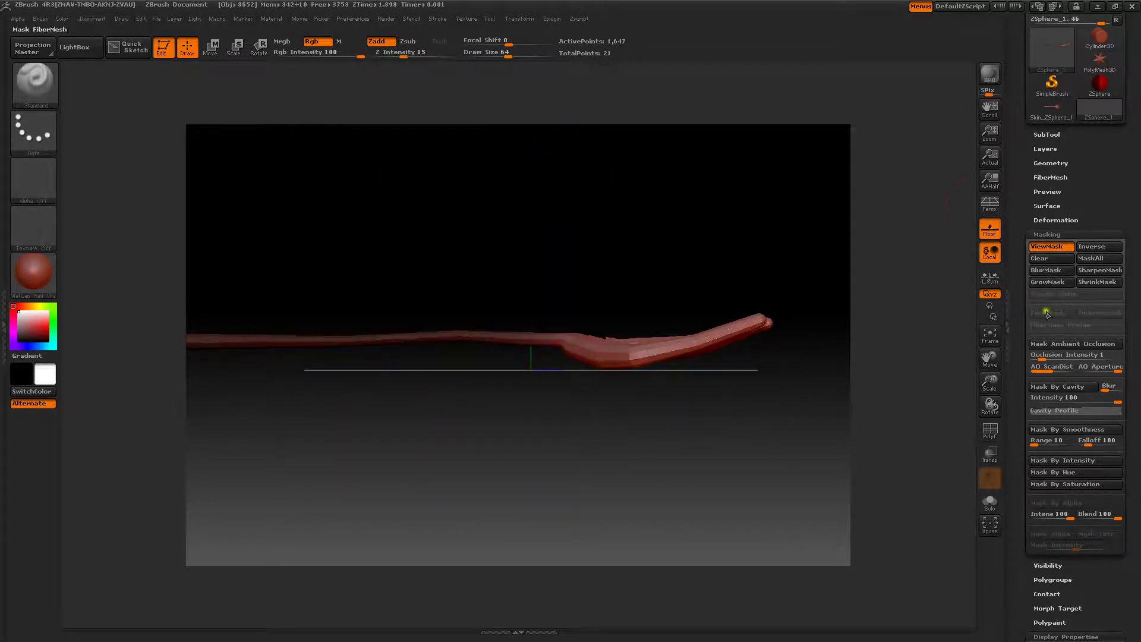
left_click(1045, 220)
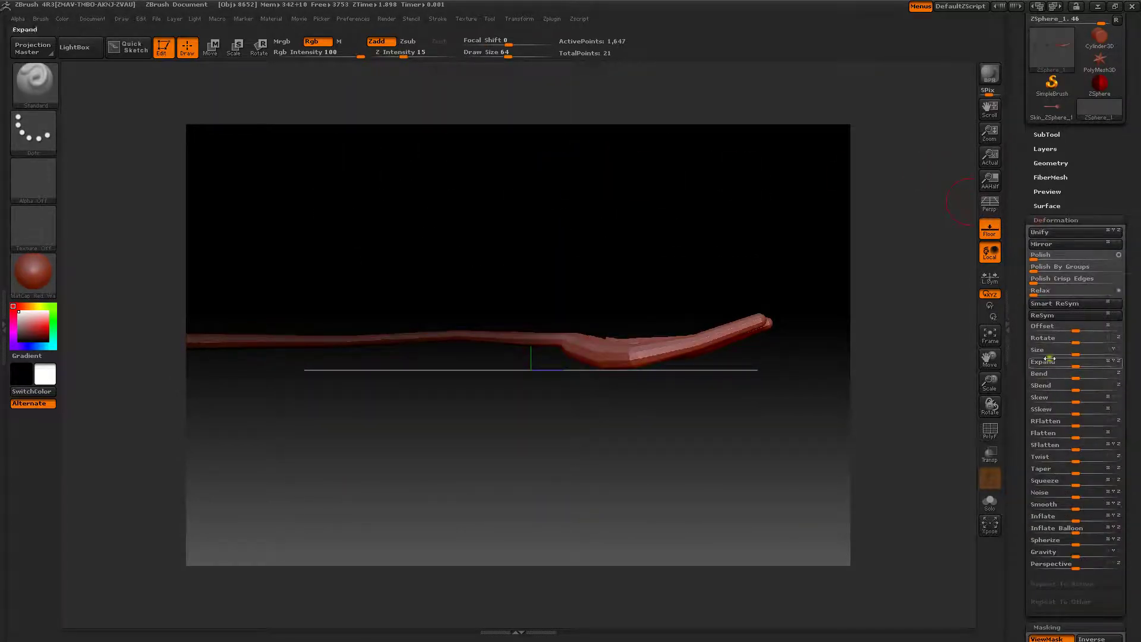
left_click_drag(1075, 349, 1026, 351)
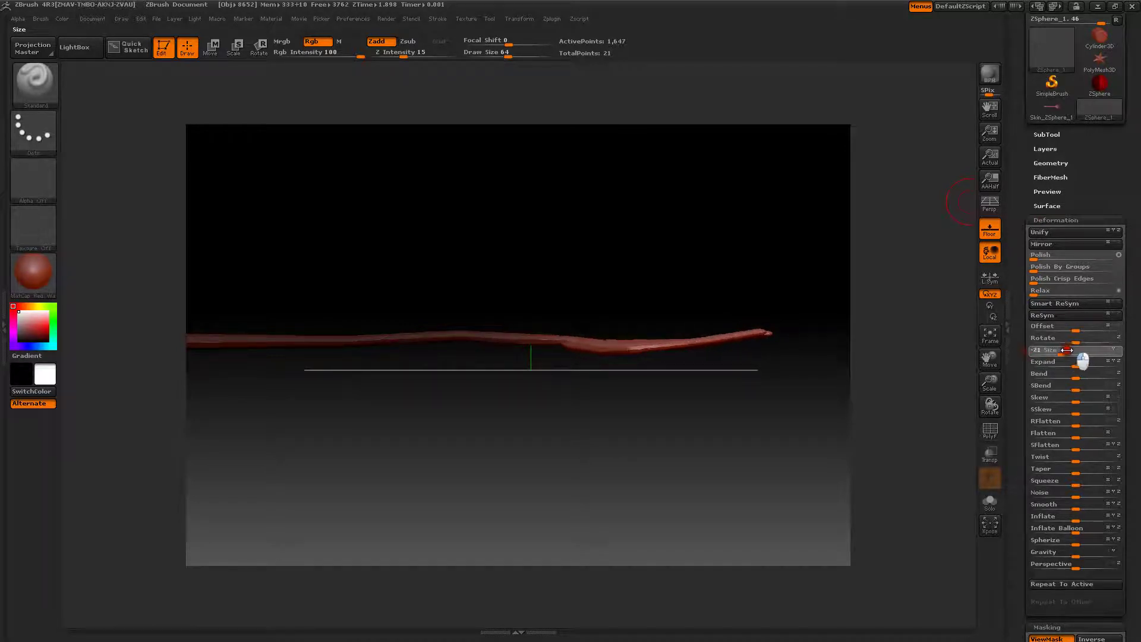
left_click_drag(576, 219, 563, 316)
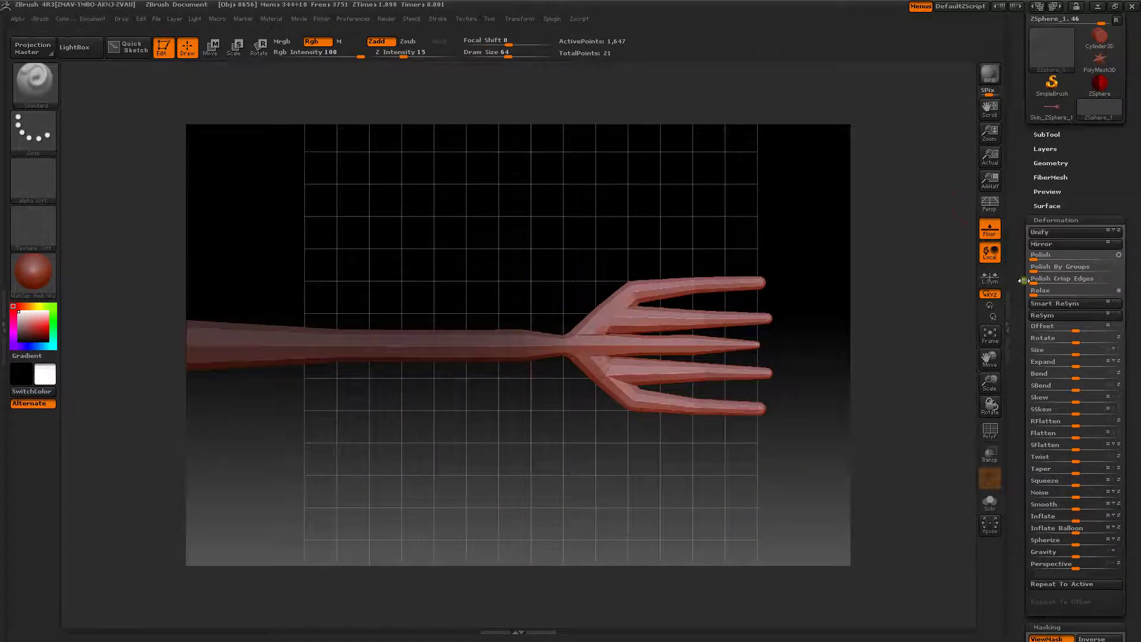
- Clear the mask from the whole fork
left_click(1041, 221)
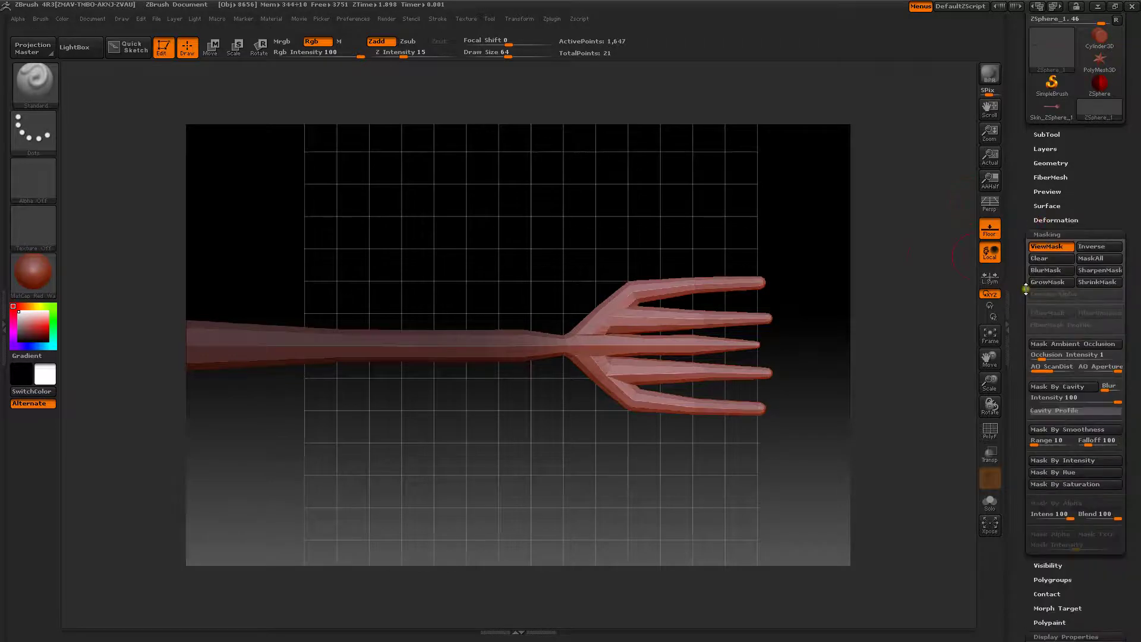
left_click(1035, 258)
left_click_drag(576, 240, 555, 212)
left_click_drag(516, 246, 529, 299, "alt")
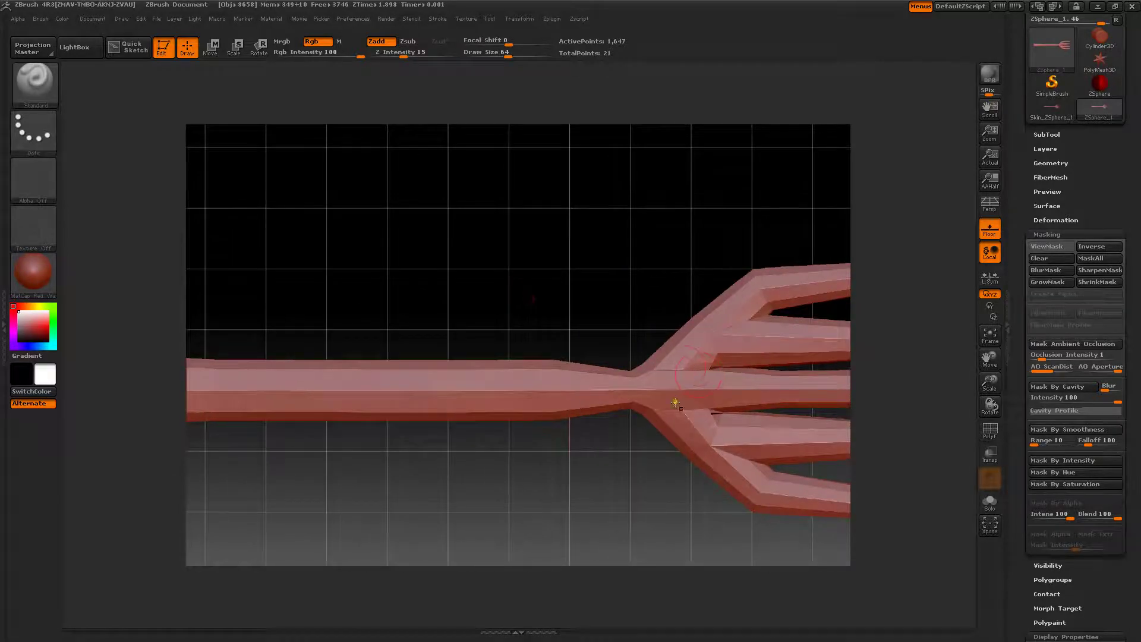
- Turn on the polyframe display and isolate the polygroup of the branching area between the handle and prongs
left_click(992, 433)
mouse_move(635, 251)
left_mouse_down()
mouse_move(588, 226)
mouse_move(471, 255)
mouse_move(454, 220)
left_mouse_up()
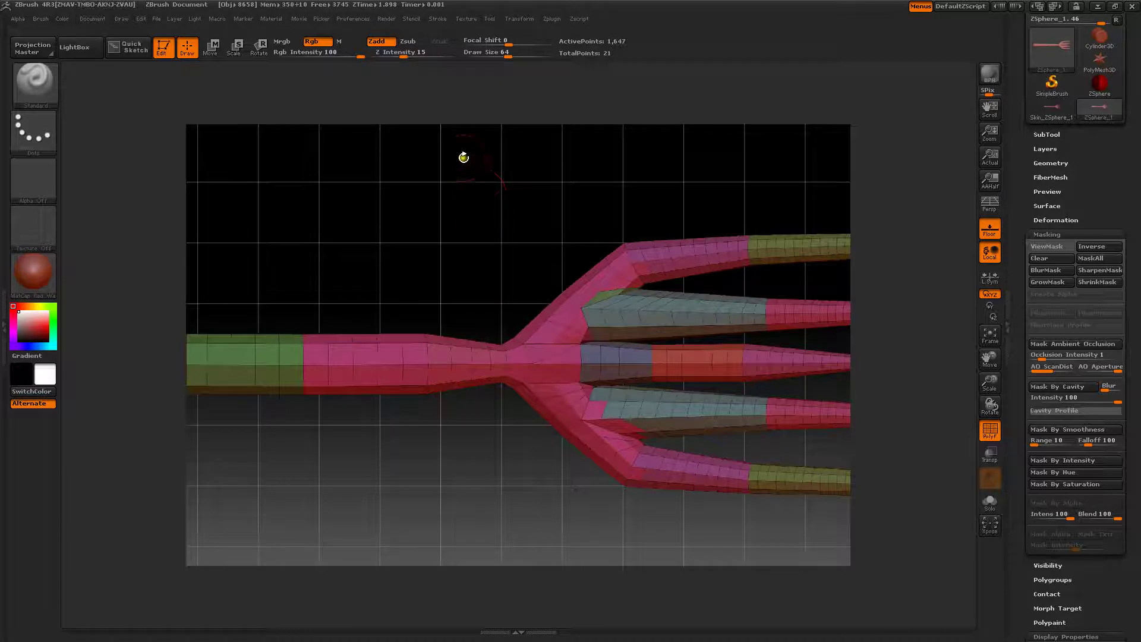
key("ctrl+shift")
left_click(540, 319, "ctrl+shift")
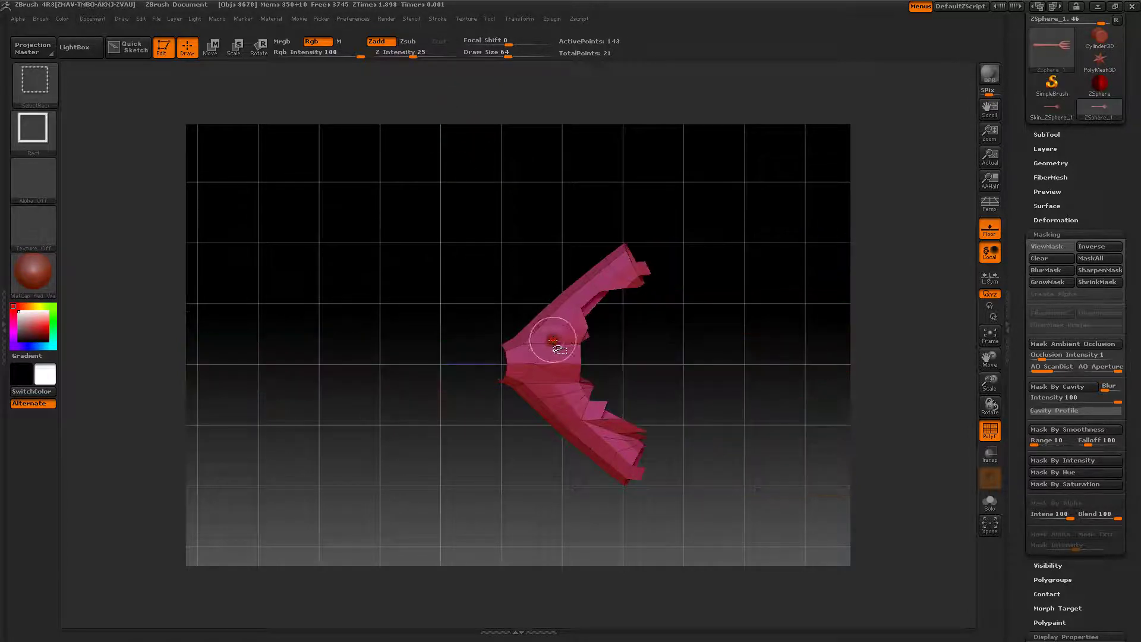
mouse_move(497, 267)
left_mouse_down()
mouse_move(454, 262)
mouse_move(477, 263)
left_mouse_up()
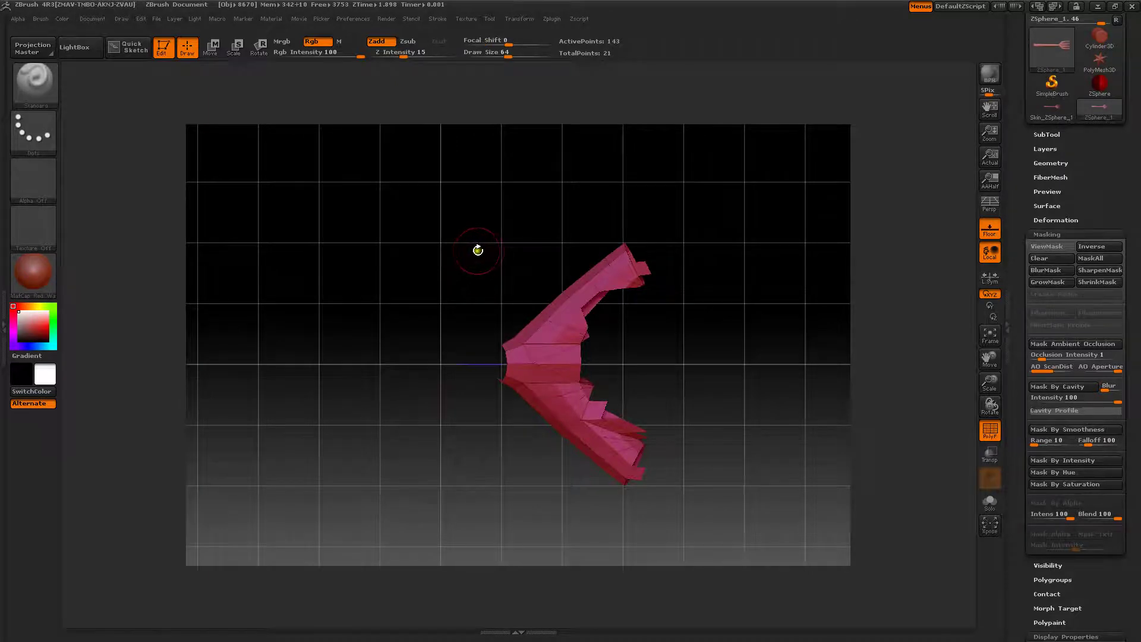
mouse_move(487, 251)
left_mouse_down()
mouse_move(497, 265)
mouse_move(464, 268)
mouse_move(469, 276)
mouse_move(515, 288)
mouse_move(503, 252)
mouse_move(472, 260)
mouse_move(464, 270)
mouse_move(499, 304)
mouse_move(484, 326)
mouse_move(471, 318)
mouse_move(472, 290)
mouse_move(507, 270)
mouse_move(468, 255)
left_mouse_up()
- Set up the Move brush with symmetry activated on the X axis and the draw size raised to 208
left_click(44, 87)
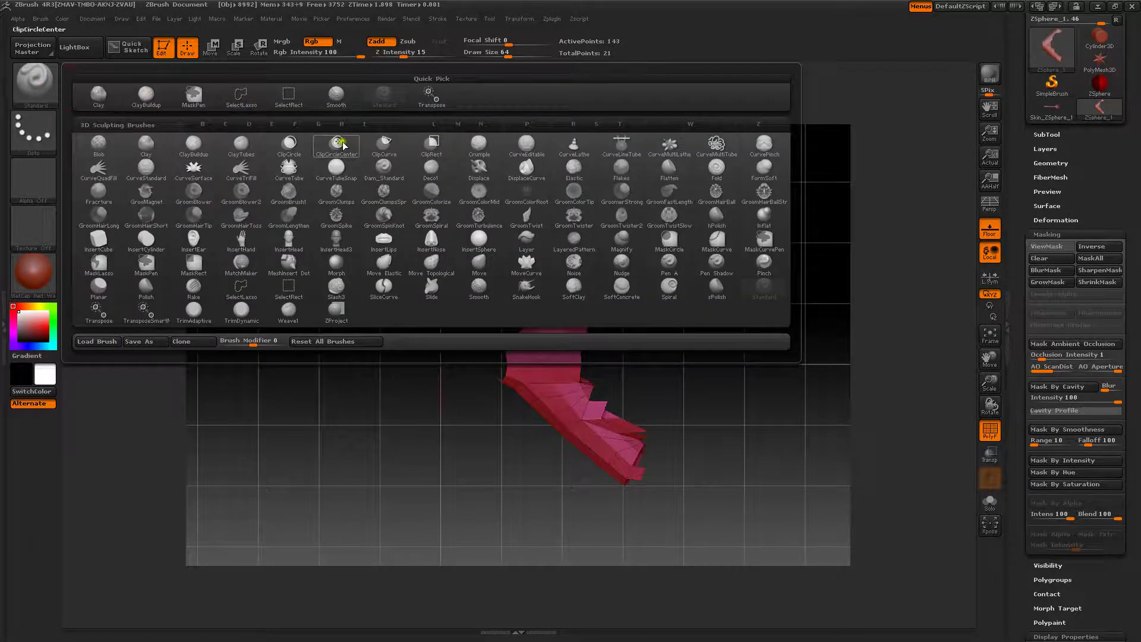
left_click(480, 264)
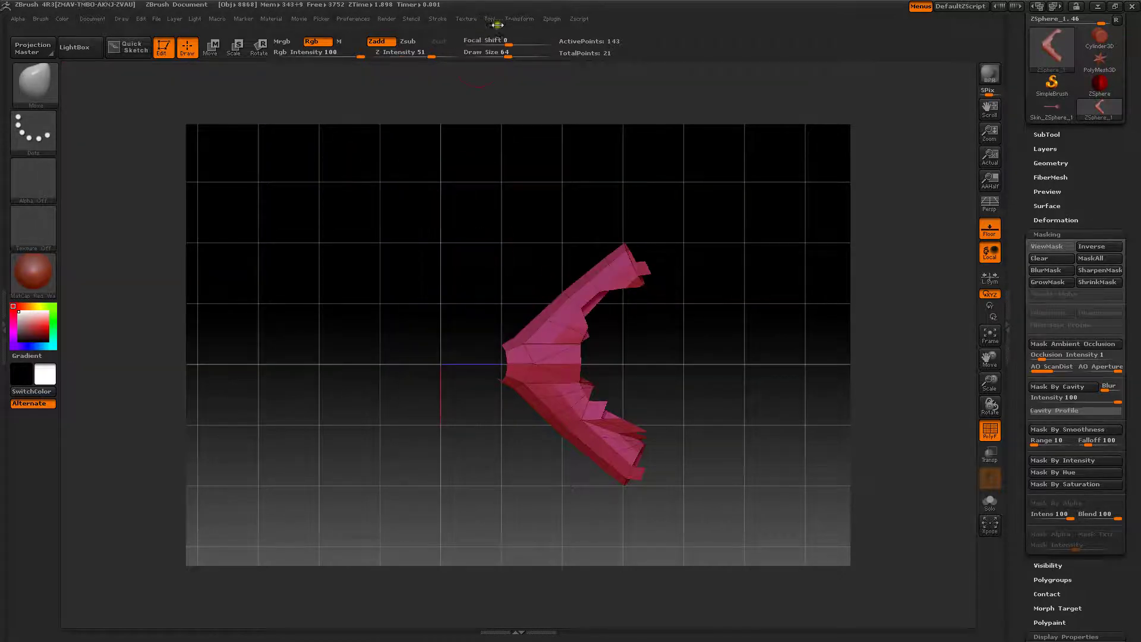
left_click(519, 20)
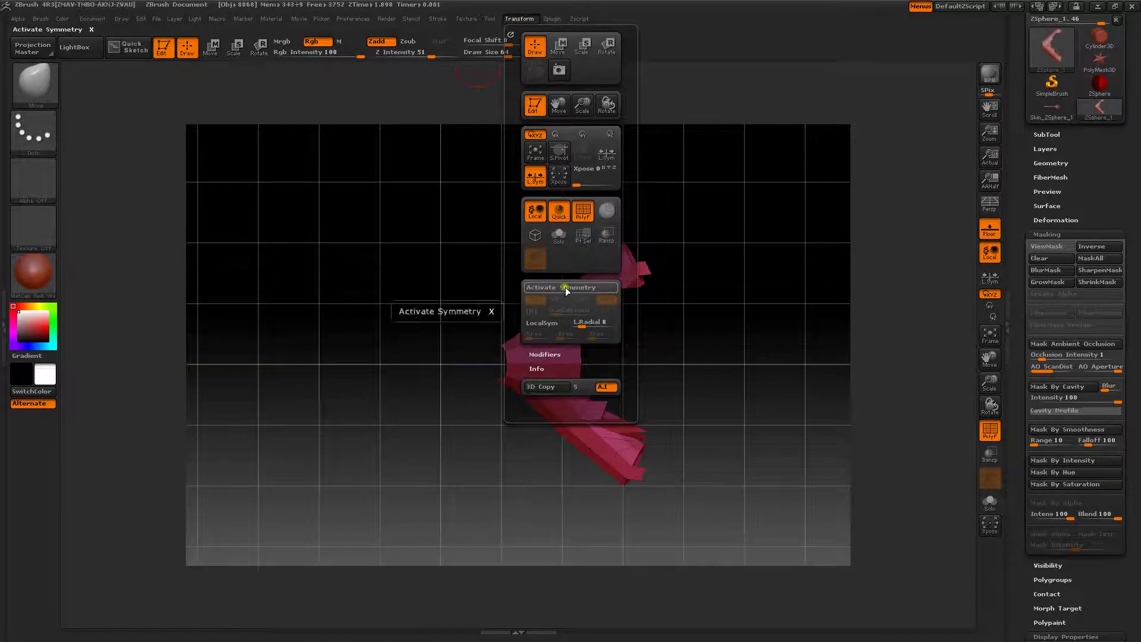
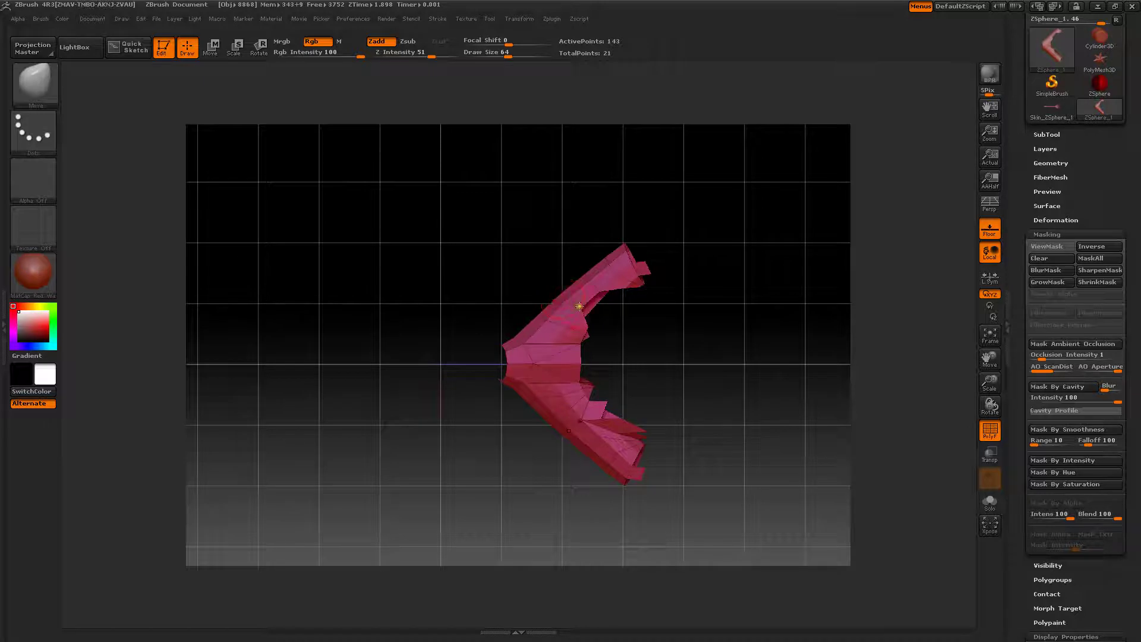
left_click_drag(579, 306, 585, 309)
key("space")
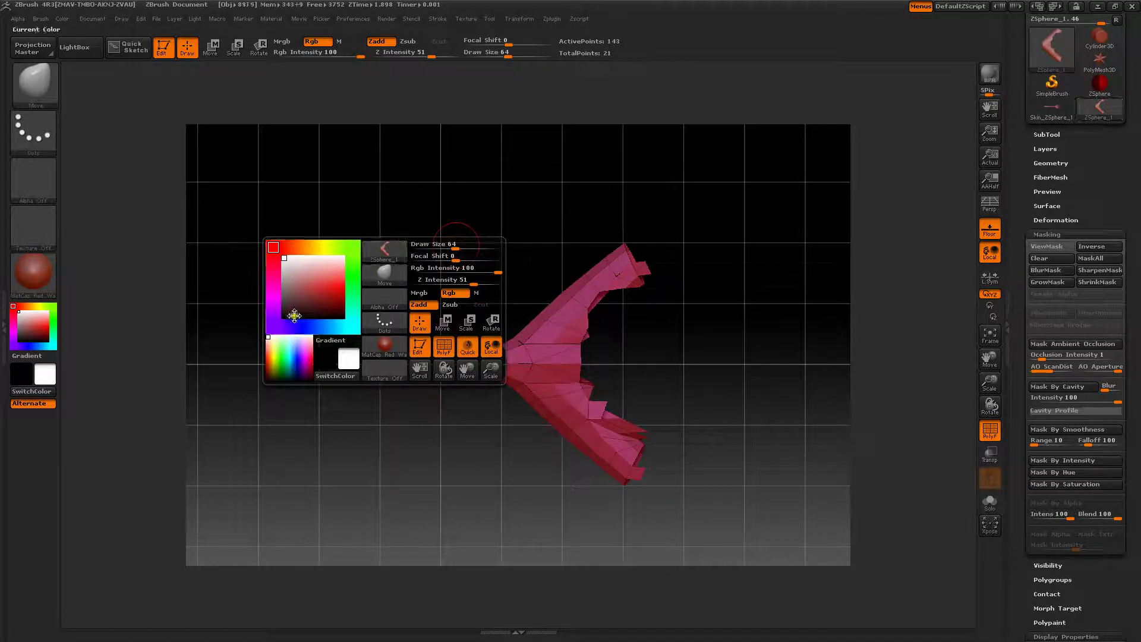
left_click_drag(451, 249, 517, 260)
- Try pulling the isolated branching area's inner edge toward the prongs, check it against the whole fork, and undo the edit
left_click_drag(583, 384, 614, 395)
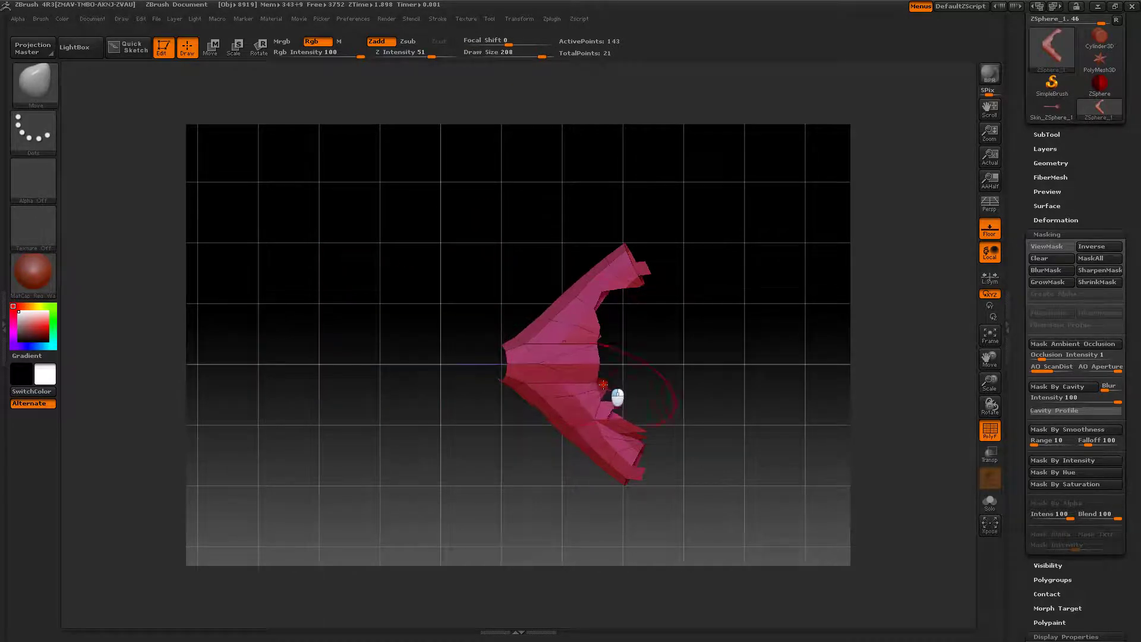
left_click(375, 234, "ctrl+shift")
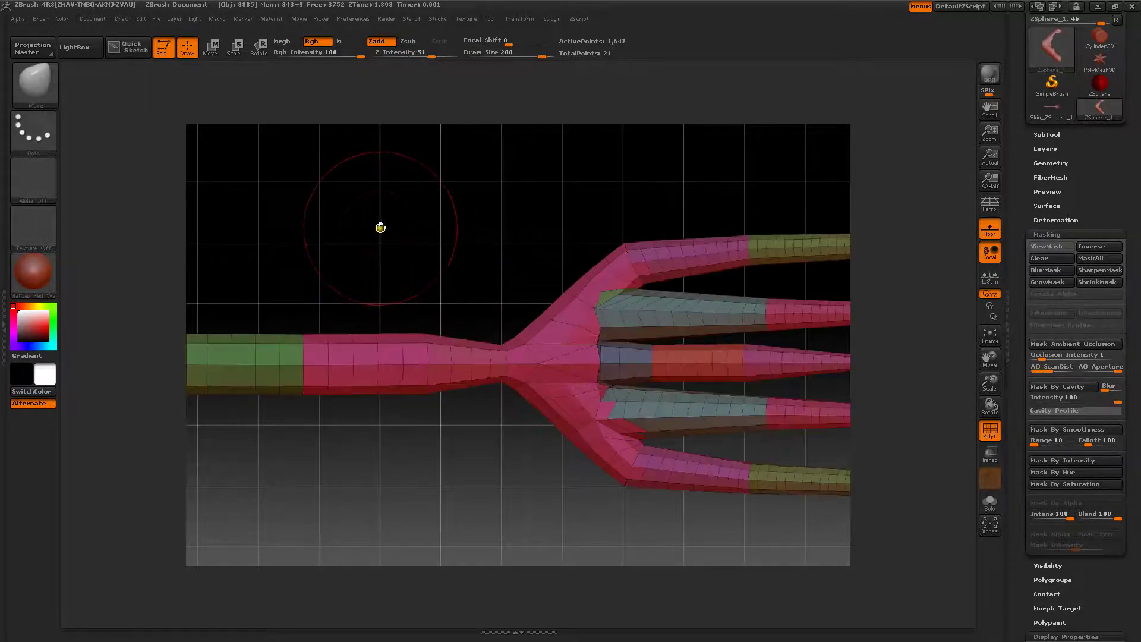
left_click_drag(380, 227, 404, 219)
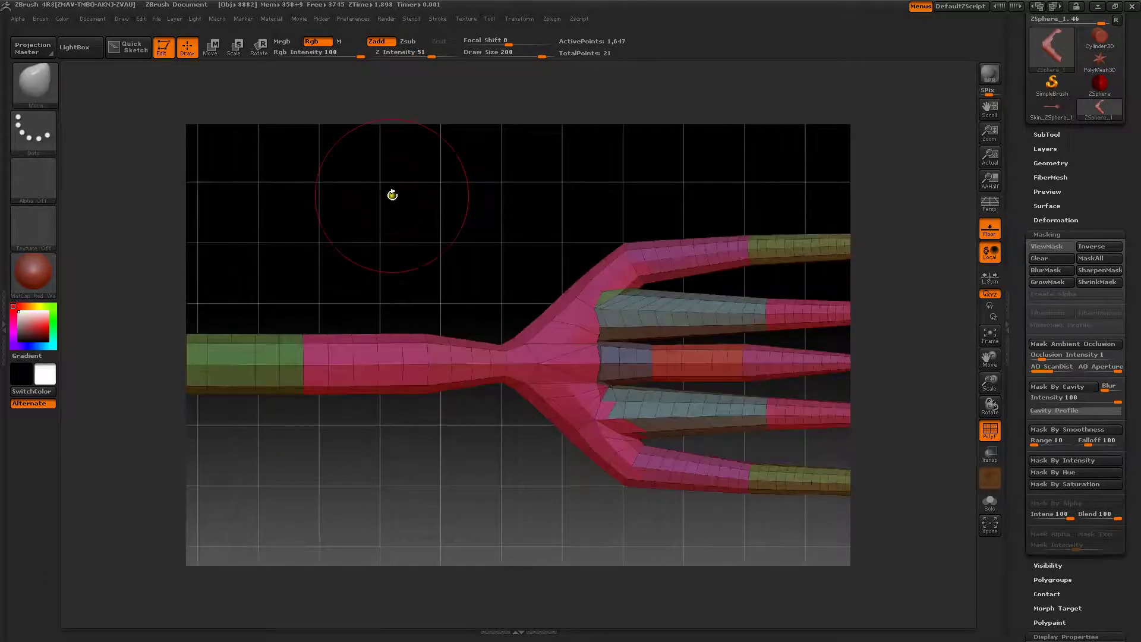
key("ctrl+z")
key("ctrl+z")
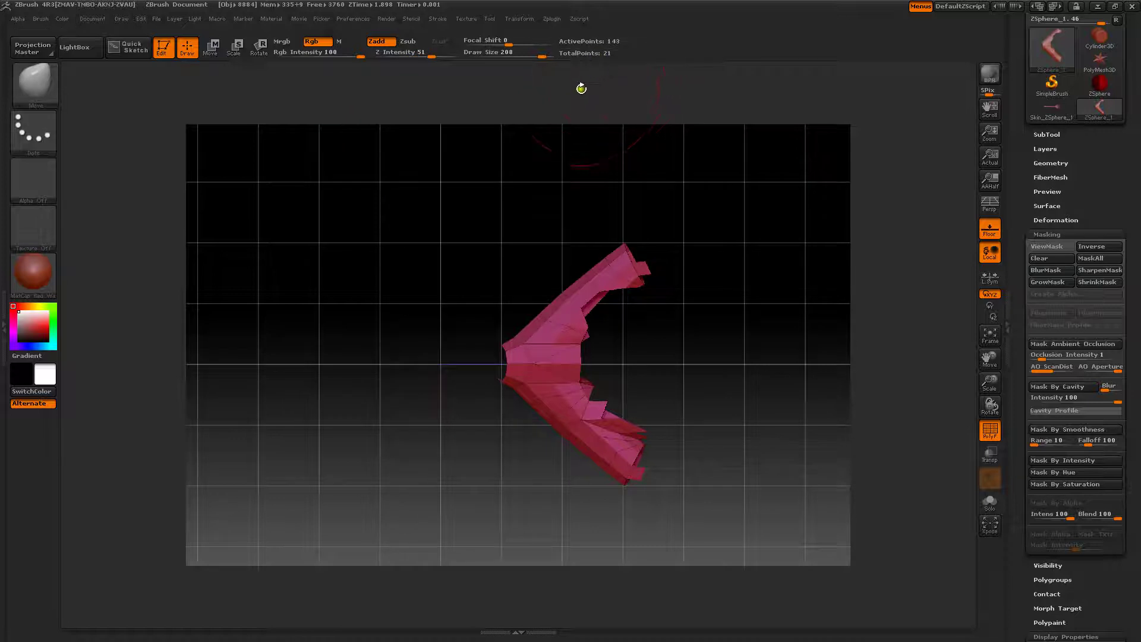
- Mask the isolated branching area, bring back the whole fork, and turn off the polyframe display
left_click(451, 240, "ctrl")
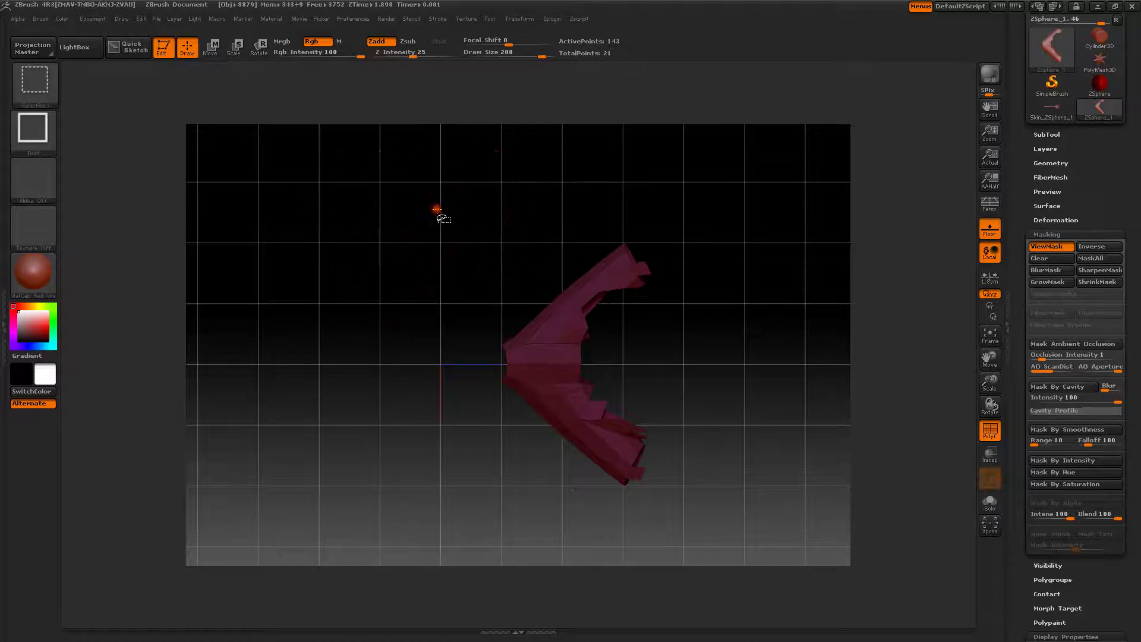
key("a")
left_click(989, 430)
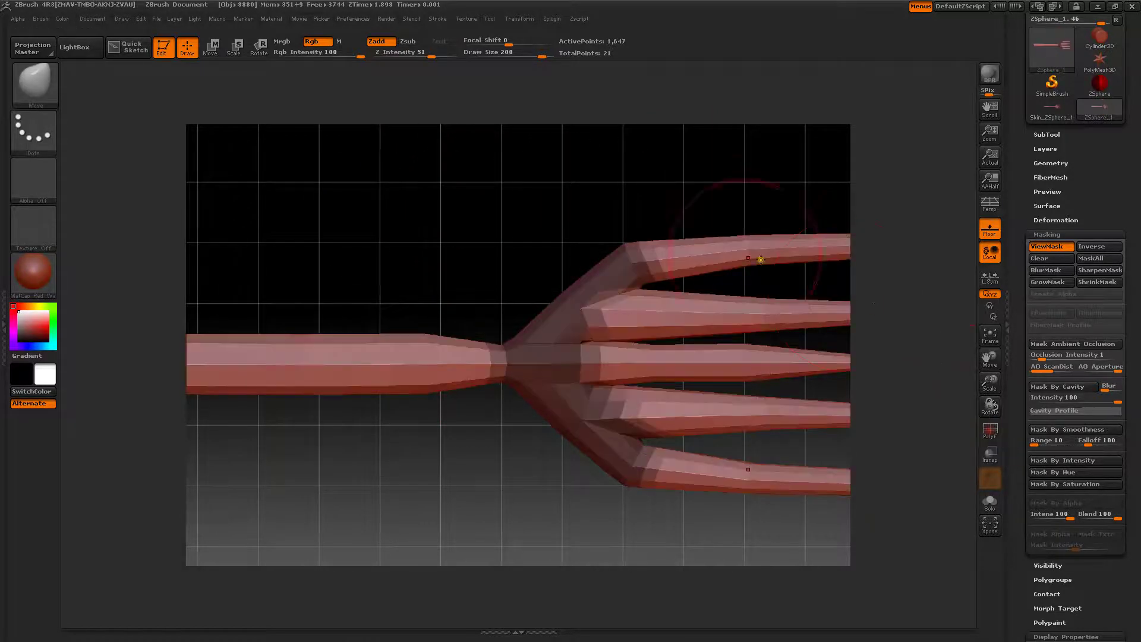
left_click_drag(517, 219, 502, 197)
- Blur the mask and invert it so that only the branching area stays editable
left_click(1043, 220)
left_click(1043, 219)
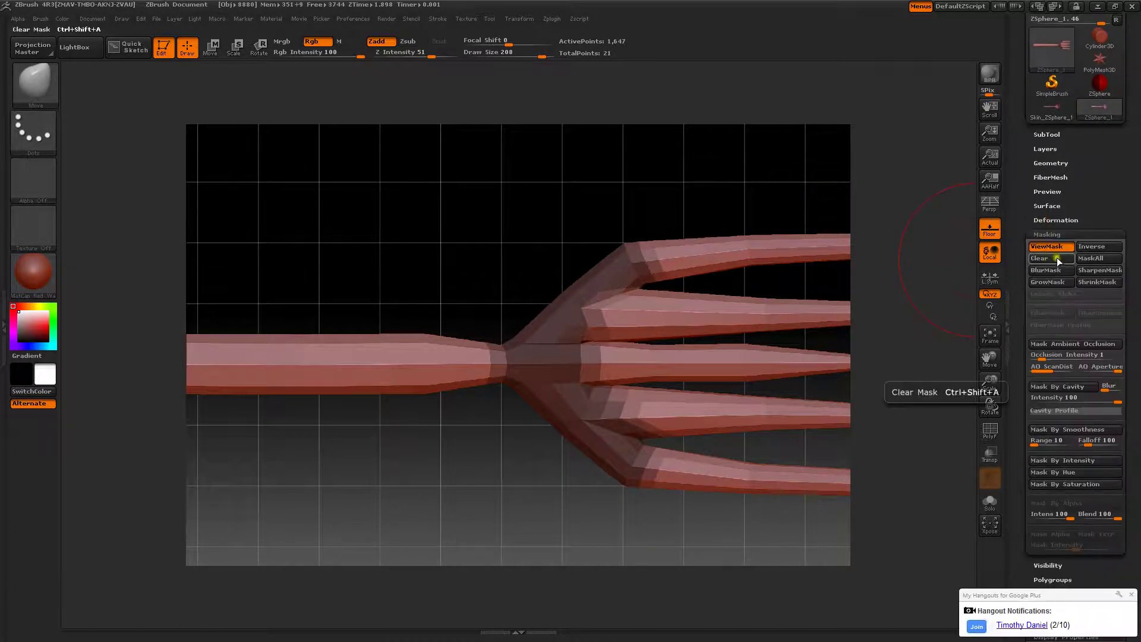
left_click(1049, 270)
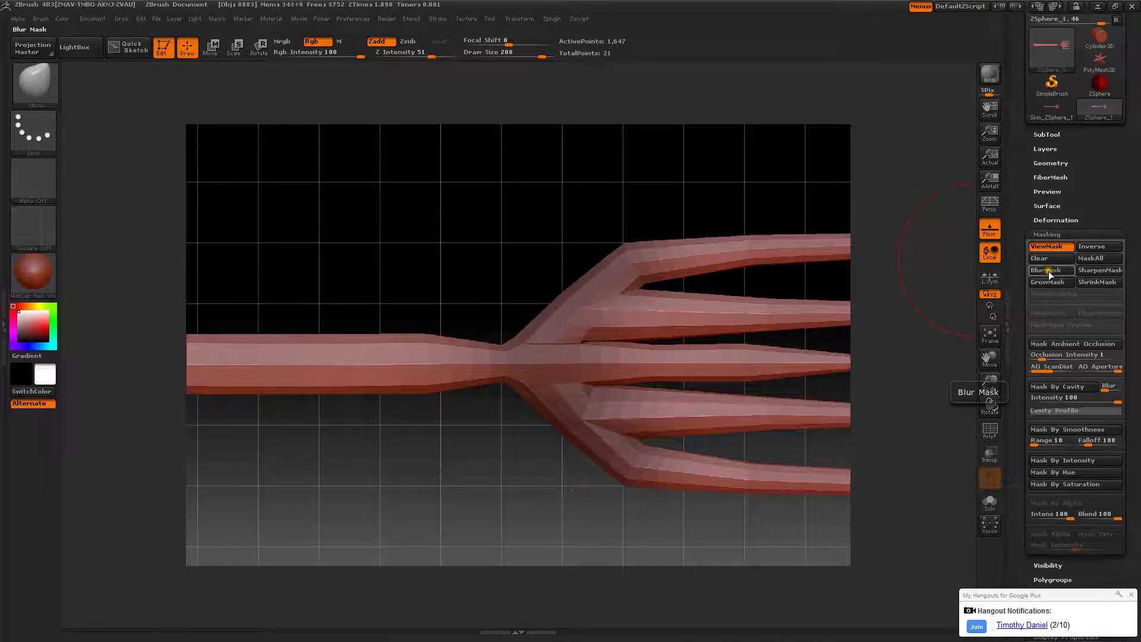
left_click(1091, 246)
mouse_move(441, 227)
left_mouse_down()
mouse_move(458, 242)
mouse_move(446, 232)
left_mouse_up()
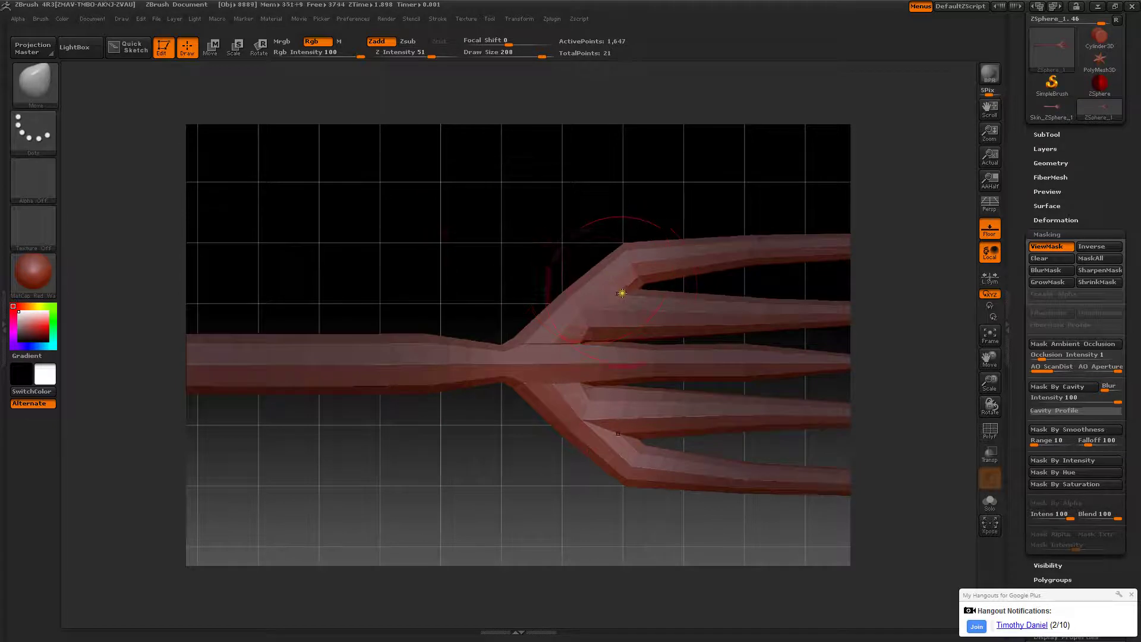
- Pull the branching area's outer edges outward and back with the Move brush to widen them into rounded shoulders
left_click_drag(562, 292, 516, 262)
left_click_drag(533, 309, 481, 254)
mouse_move(563, 263)
left_mouse_down()
mouse_move(576, 255)
mouse_move(565, 237)
mouse_move(529, 228)
left_mouse_up()
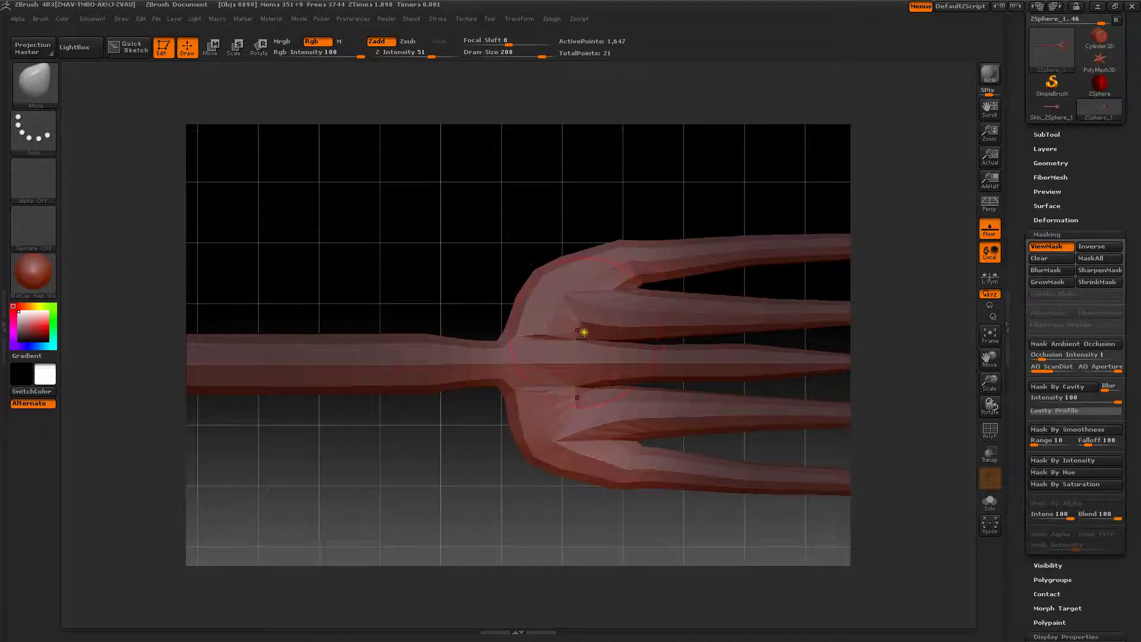
left_click_drag(577, 337, 588, 334)
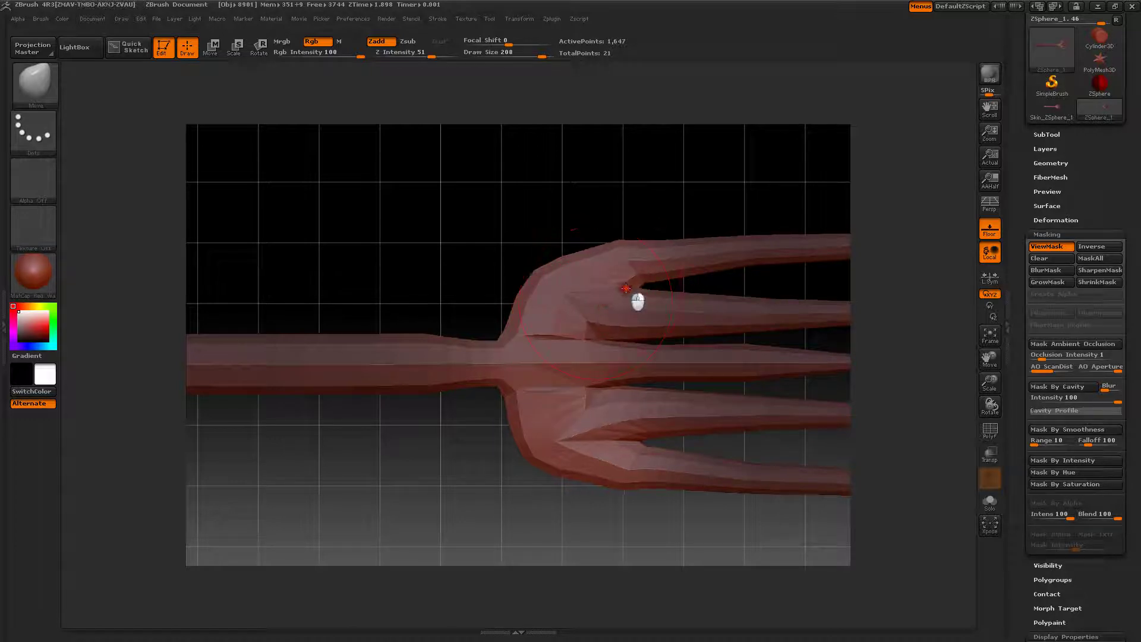
- Reshape the head from its reverse side, pulling its base toward the handle and rounding out the shoulders
left_click_drag(462, 250, 369, 231)
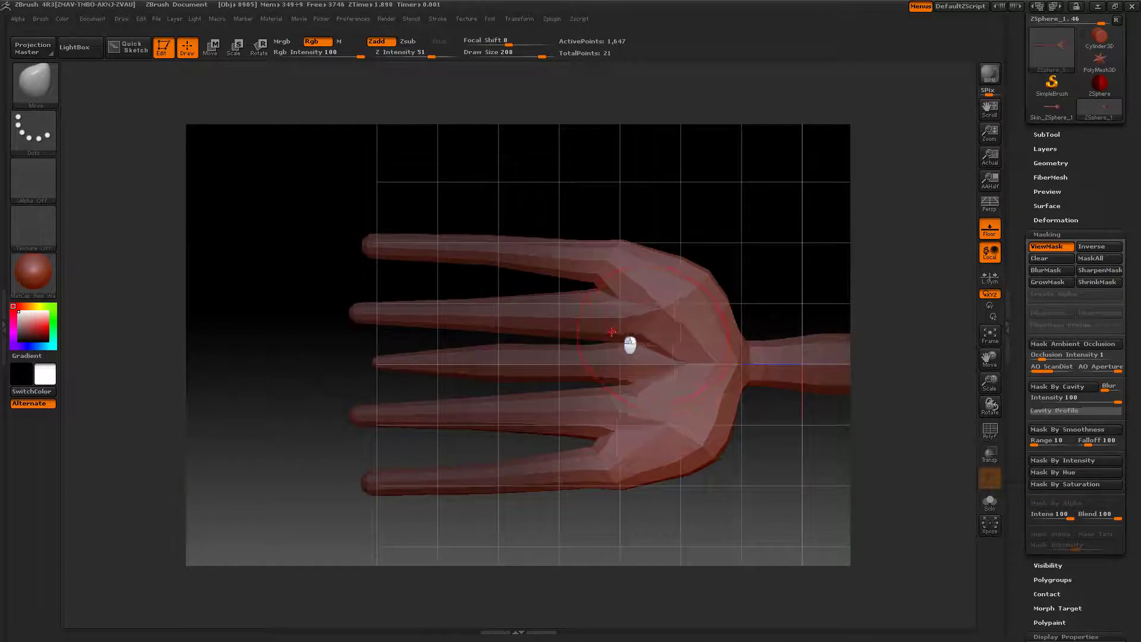
mouse_move(731, 306)
left_mouse_down()
mouse_move(750, 300)
mouse_move(751, 334)
mouse_move(778, 319)
left_mouse_up()
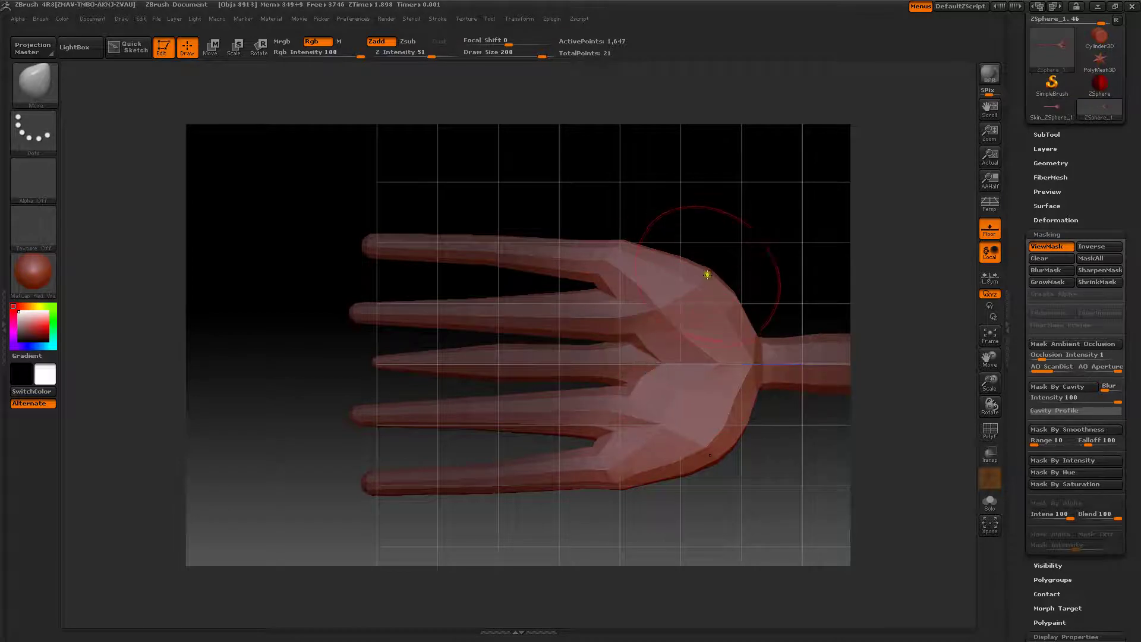
left_click_drag(707, 274, 708, 263)
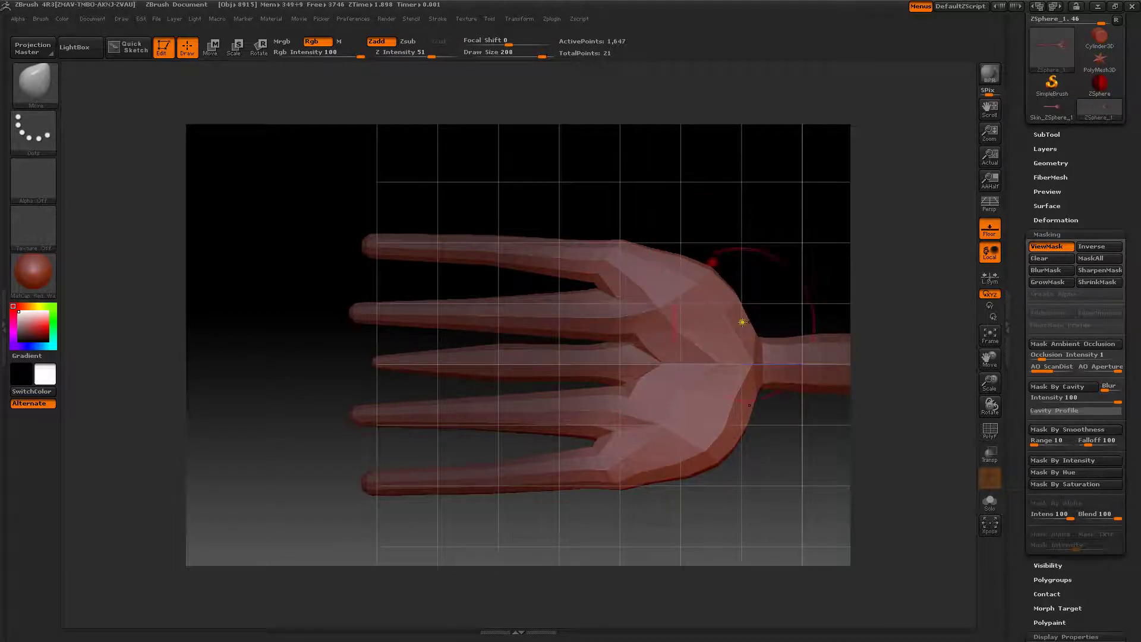
left_click_drag(751, 336, 754, 318)
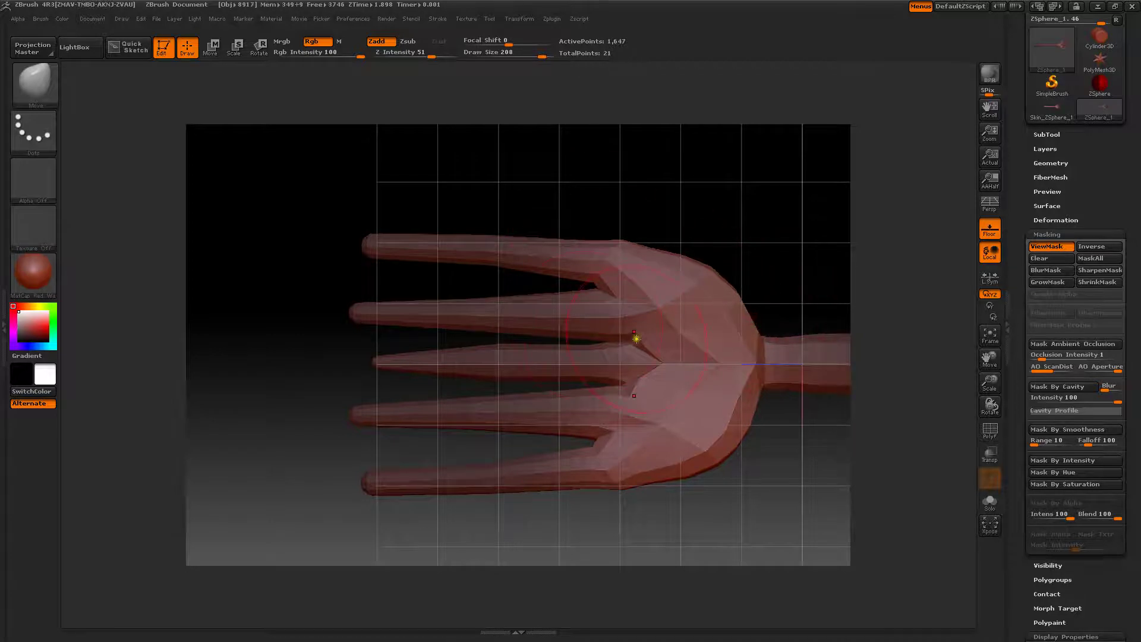
left_click_drag(598, 277, 584, 278)
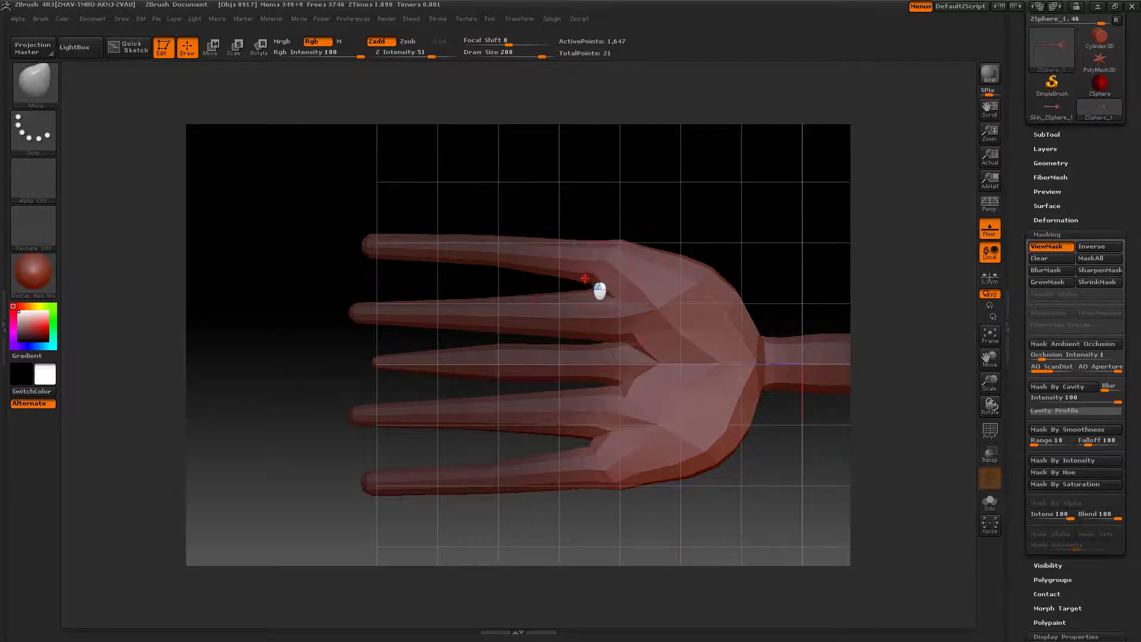
- Flare the head's edges at the handle junction and adjust the surface at the base of the inner prongs
left_click_drag(395, 200, 425, 233)
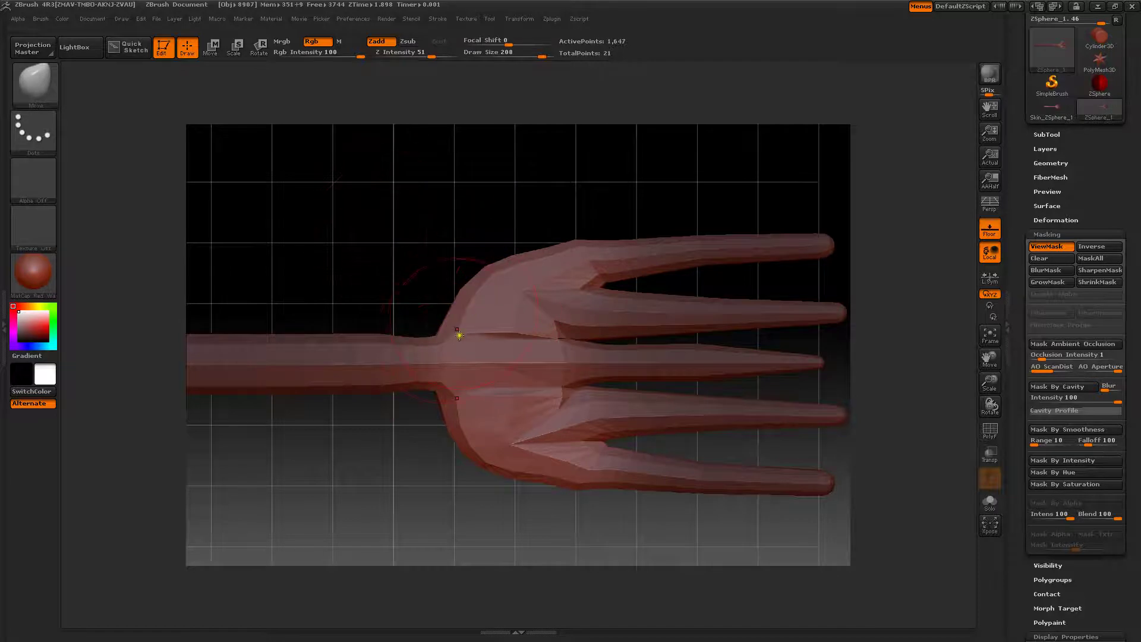
mouse_move(443, 330)
left_mouse_down()
mouse_move(419, 315)
mouse_move(453, 290)
mouse_move(442, 286)
left_mouse_up()
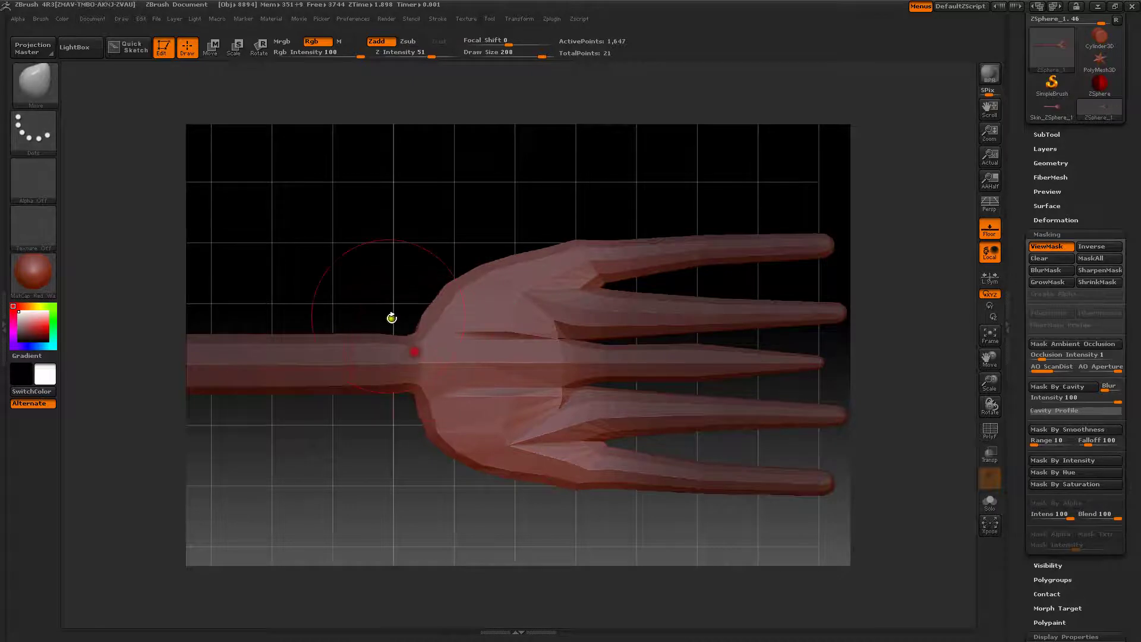
left_click_drag(392, 318, 405, 238)
left_click_drag(559, 329, 568, 325)
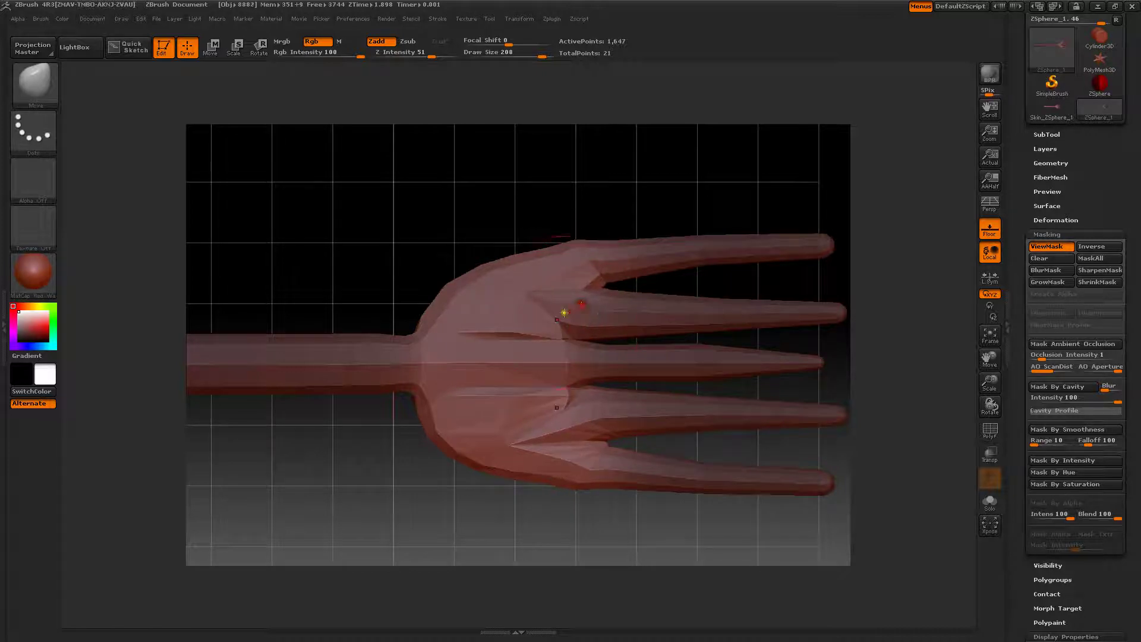
left_click_drag(563, 305, 564, 295)
- Clear the mask and turn the polyframe display back on for the reshaped fork
mouse_move(398, 255)
left_mouse_down()
mouse_move(392, 184)
mouse_move(397, 237)
left_mouse_up()
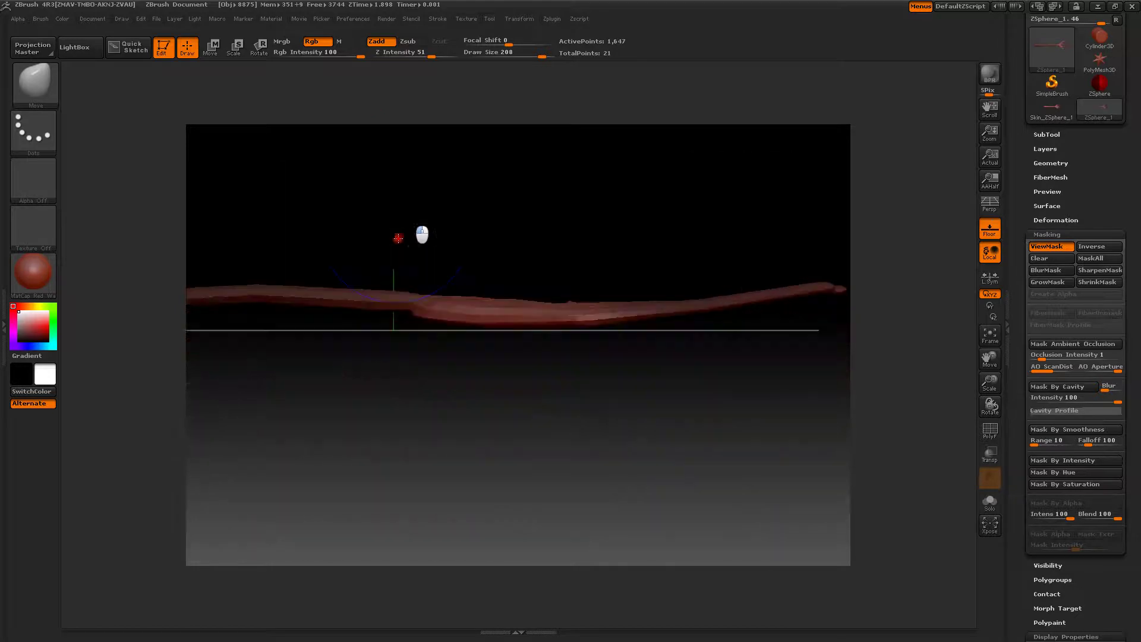
left_click(1045, 260)
left_click_drag(787, 196, 606, 287)
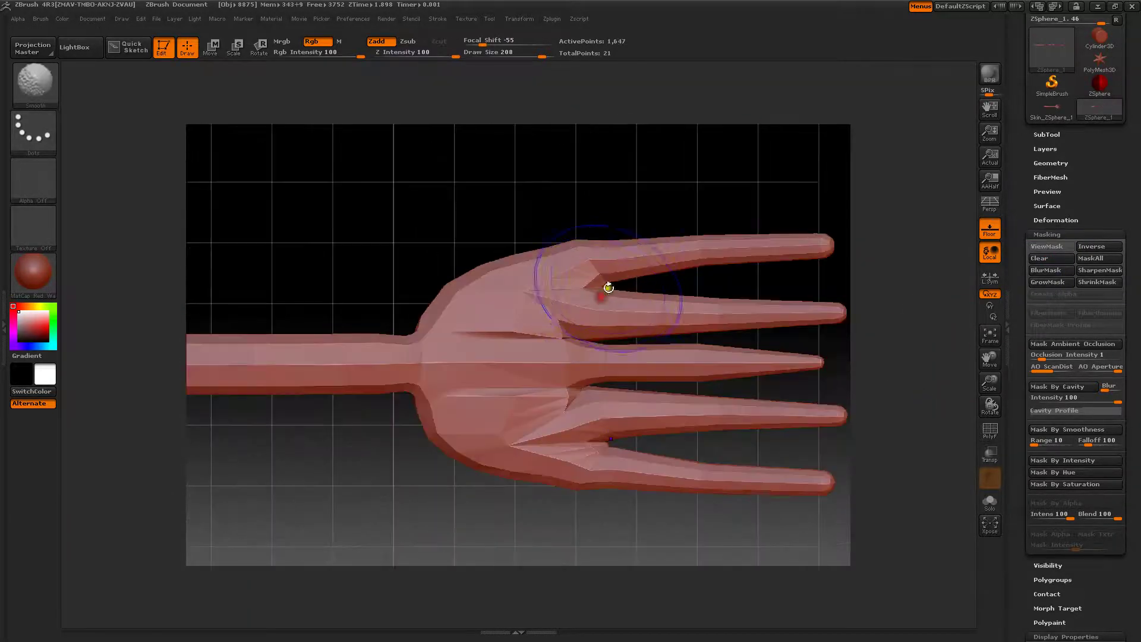
left_click(990, 429)
left_click_drag(466, 146, 475, 195)
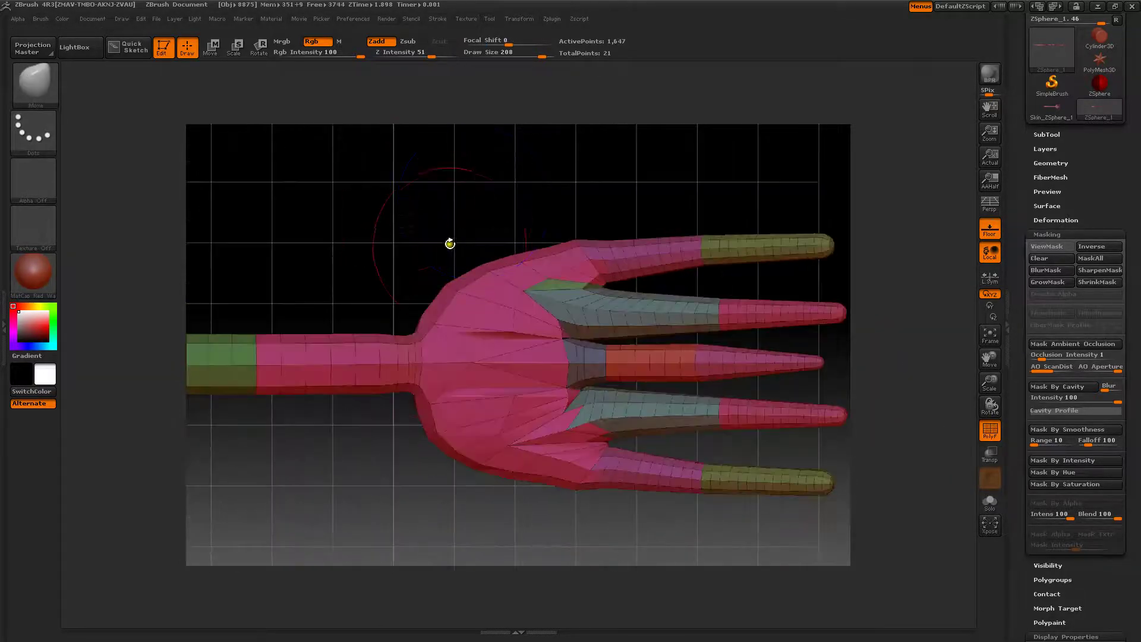
left_click_drag(449, 244, 390, 140, "alt")
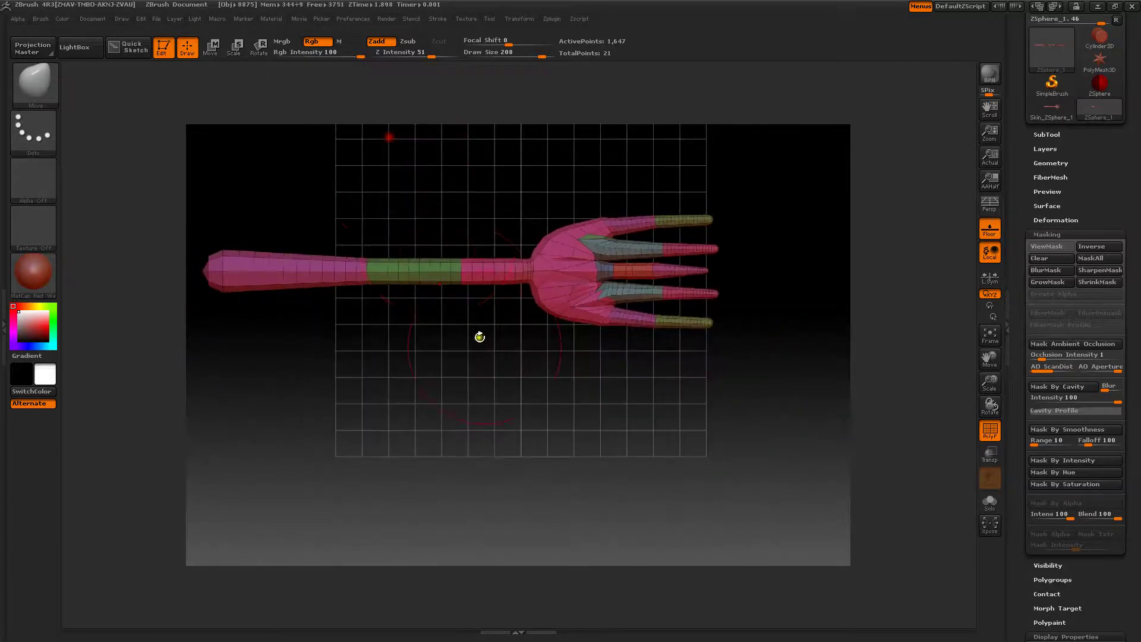
- Deactivate symmetry for editing the fork
left_click_drag(480, 337, 495, 385)
left_click_drag(706, 269, 712, 269)
left_click(512, 18)
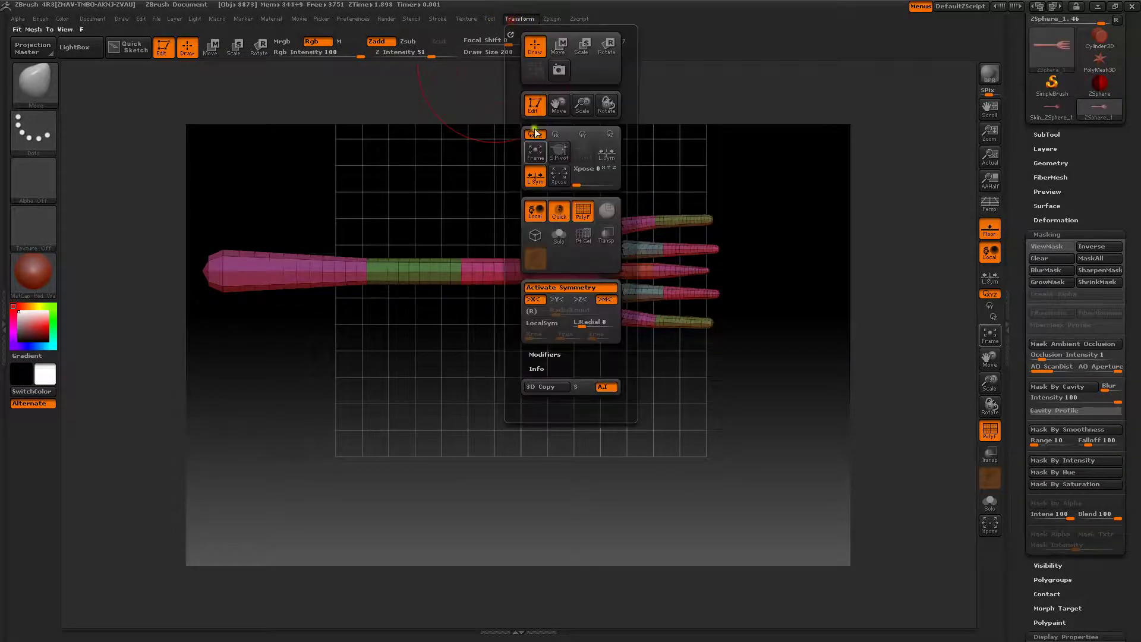
left_click(567, 289)
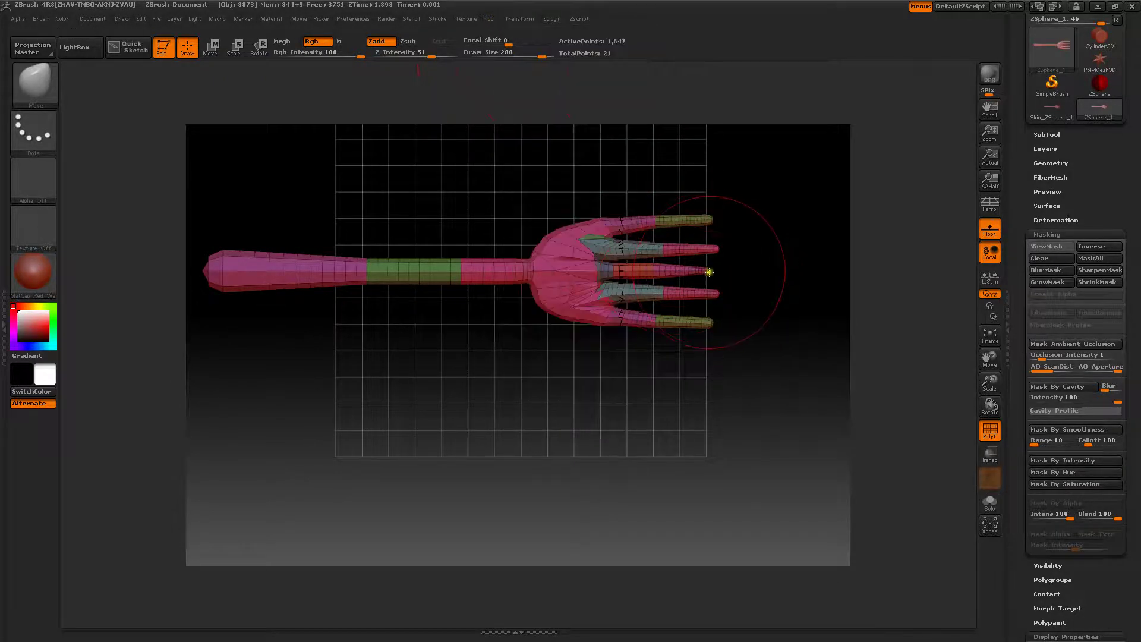
- Lengthen the fork's prongs by pulling their tips outward with the Move brush, reducing the draw size to 74 for the middle prong
left_click_drag(709, 273, 712, 271)
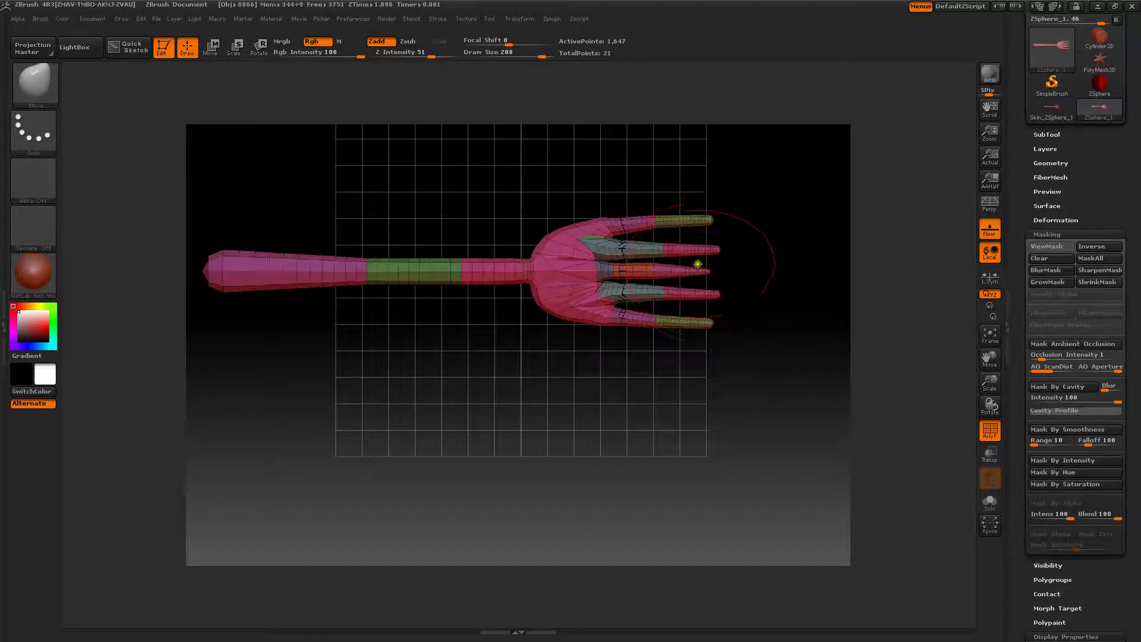
key("space")
left_click_drag(683, 265, 665, 271)
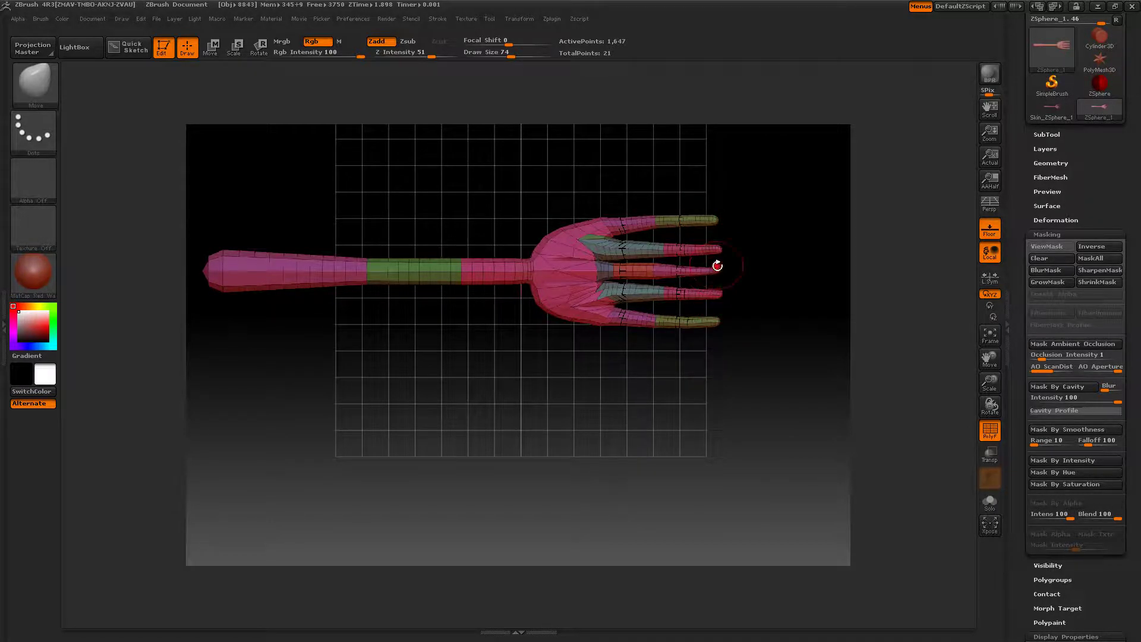
mouse_move(443, 185)
left_mouse_down()
mouse_move(407, 156)
mouse_move(459, 189)
mouse_move(453, 203)
mouse_move(458, 194)
left_mouse_up()
- Turn off the polyframe display and convert the fork into a PolyMesh3D
key("shift+f")
mouse_move(847, 394)
left_mouse_down()
mouse_move(854, 315)
mouse_move(856, 387)
left_mouse_up()
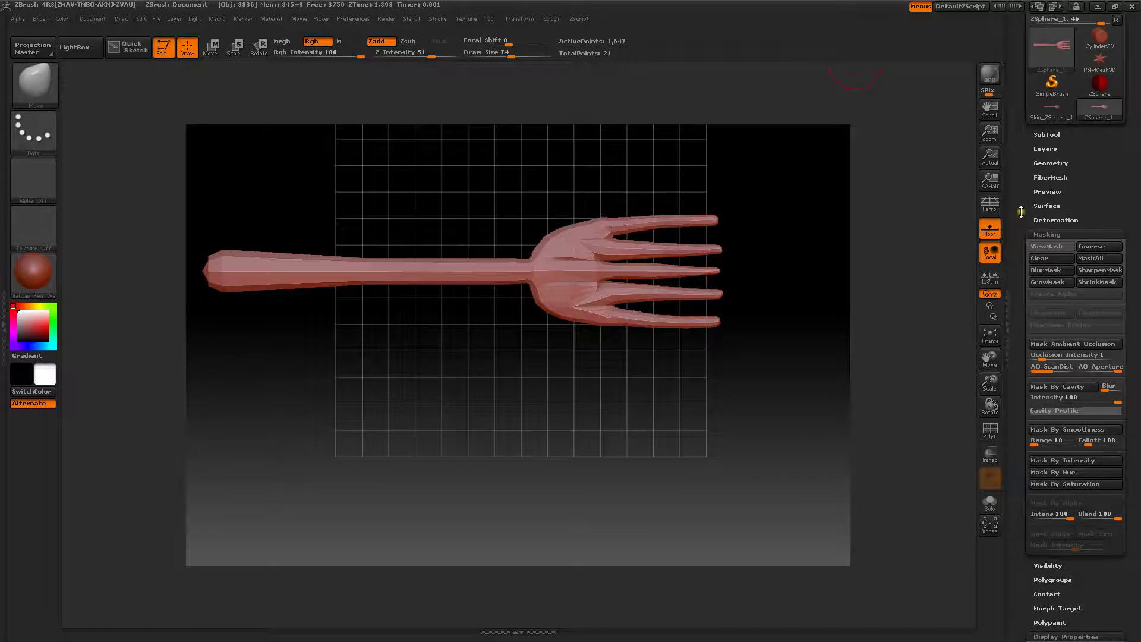
left_click_drag(1021, 211, 1018, 274)
left_click(1084, 62)
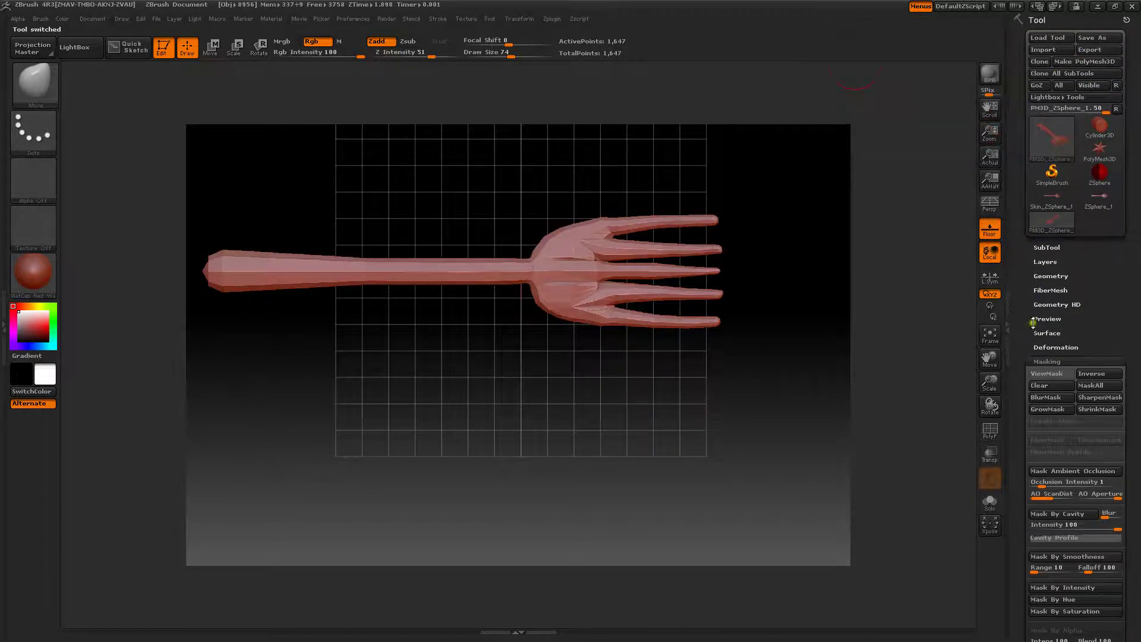
- Divide the fork's geometry once to subdivision level 2
left_click(1036, 276)
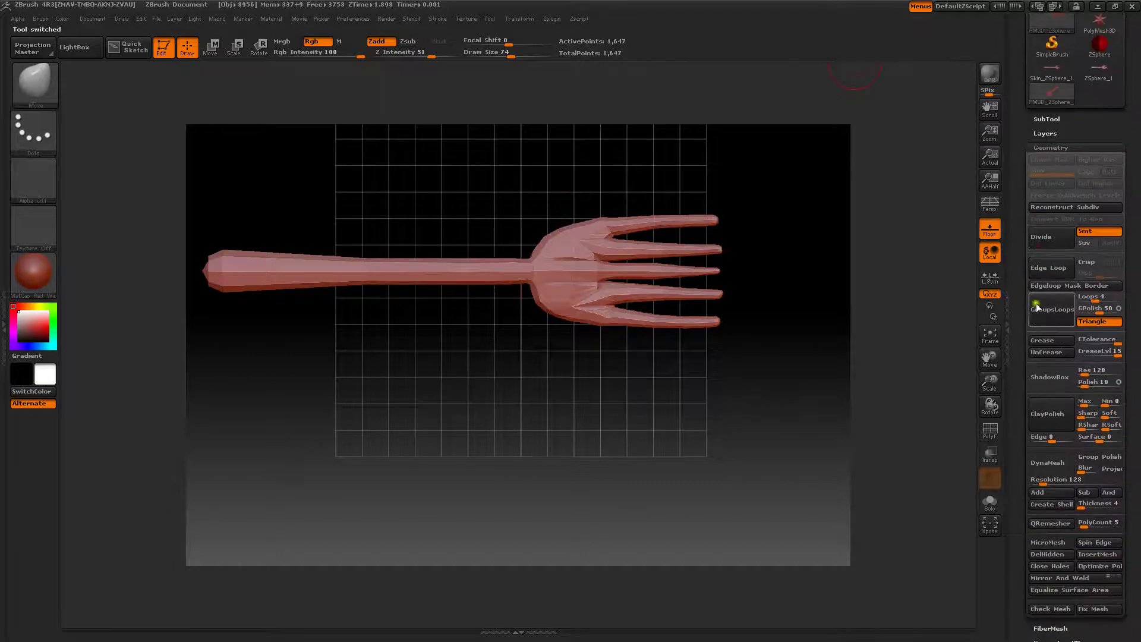
left_click(1045, 246)
left_click_drag(696, 380, 693, 355)
mouse_move(679, 408)
left_mouse_down()
mouse_move(632, 400)
mouse_move(678, 394)
left_mouse_up()
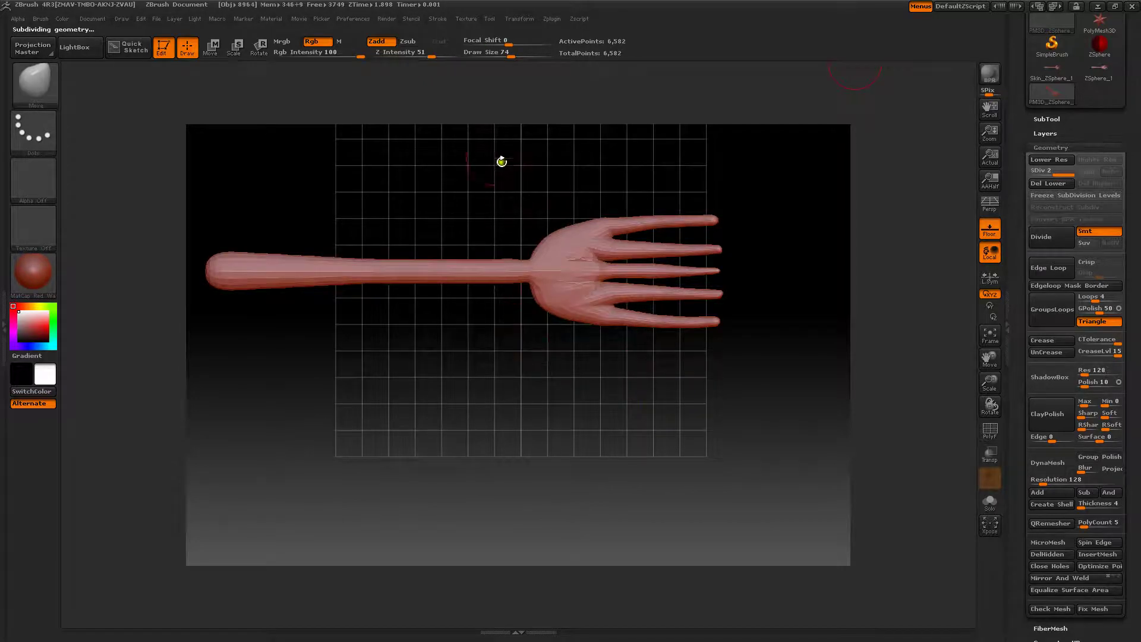
left_click_drag(558, 384, 550, 280)
mouse_move(447, 205)
left_mouse_down()
mouse_move(449, 224)
mouse_move(446, 211)
left_mouse_up()
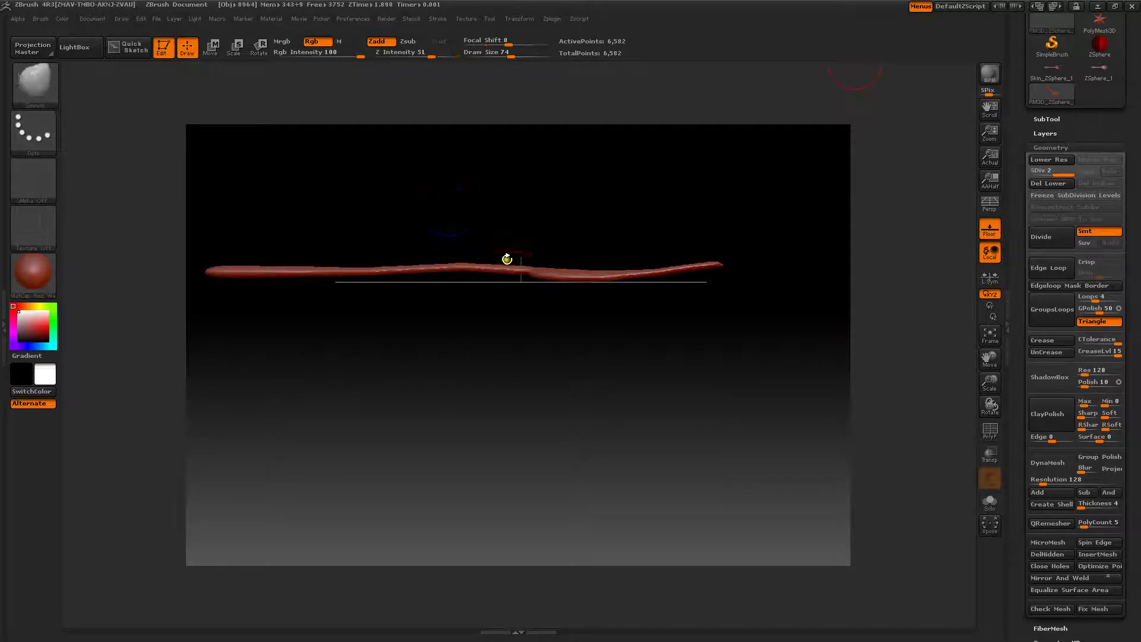
- Set up a Transpose Move line from the fork's neck along the handle to its end, level with the handle in side view
left_click_drag(535, 340, 561, 431, "alt")
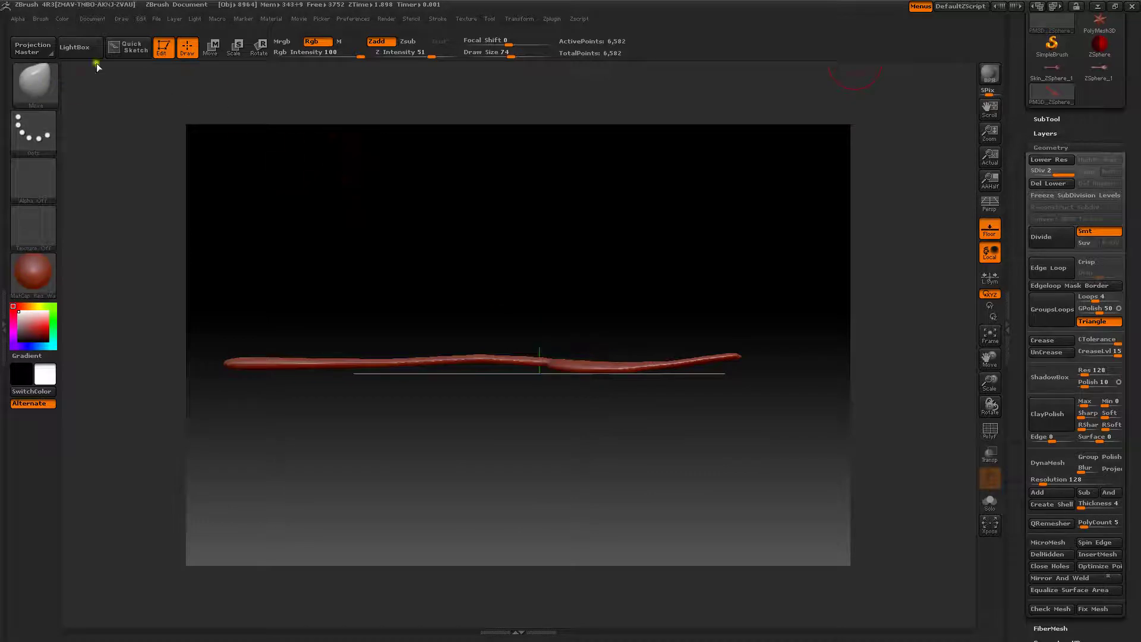
left_click(211, 47)
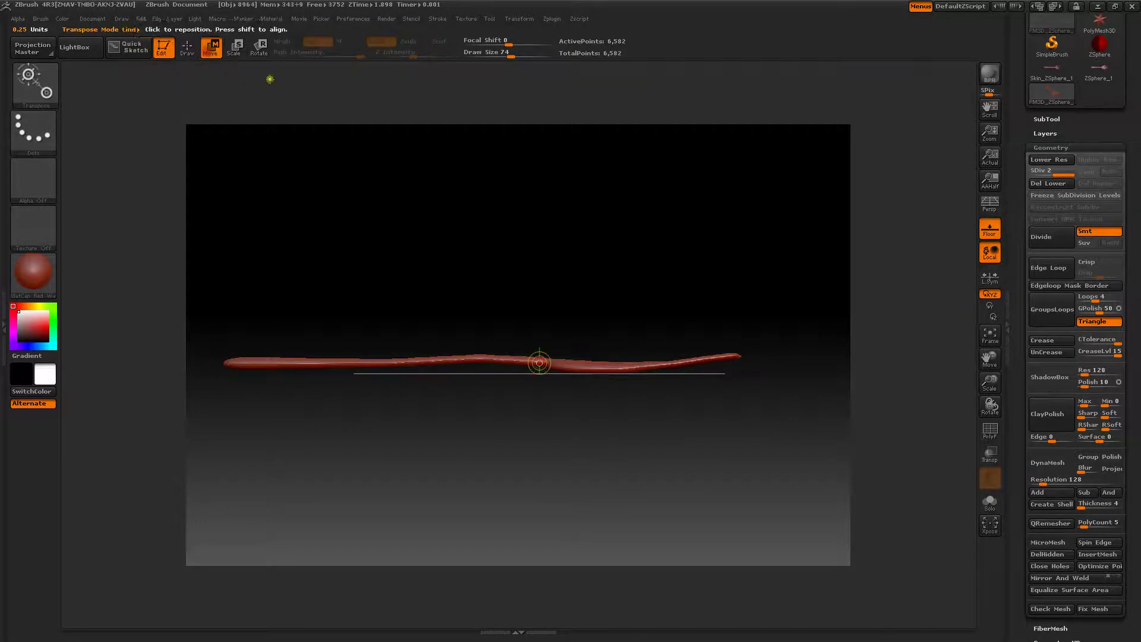
left_click_drag(487, 213, 457, 274)
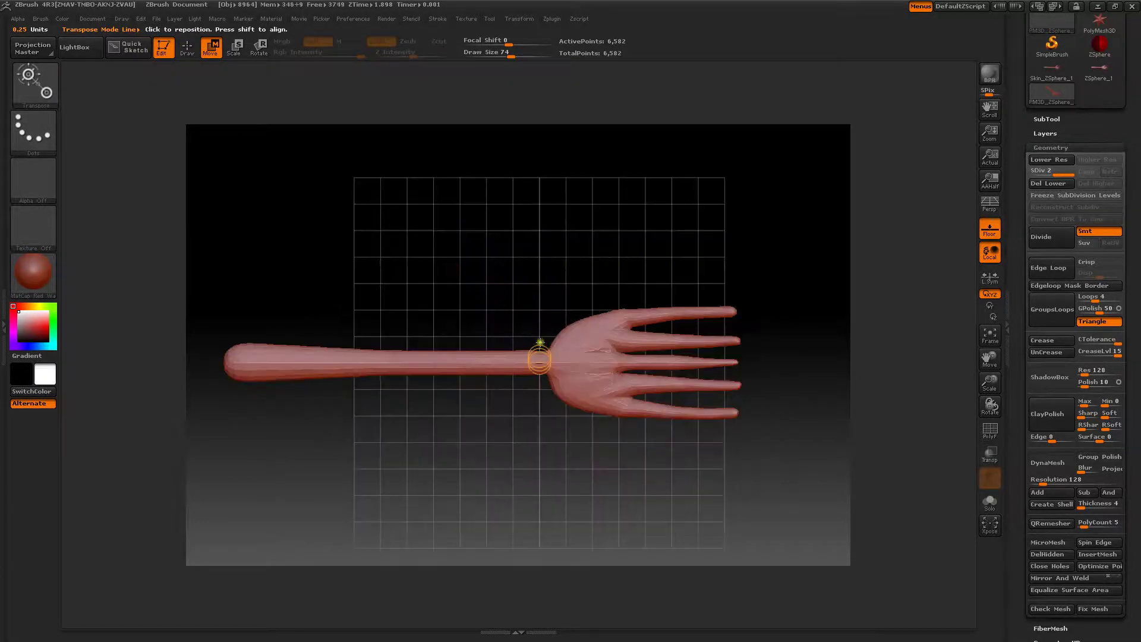
mouse_move(538, 342)
left_mouse_down()
mouse_move(535, 302)
mouse_move(540, 330)
left_mouse_up()
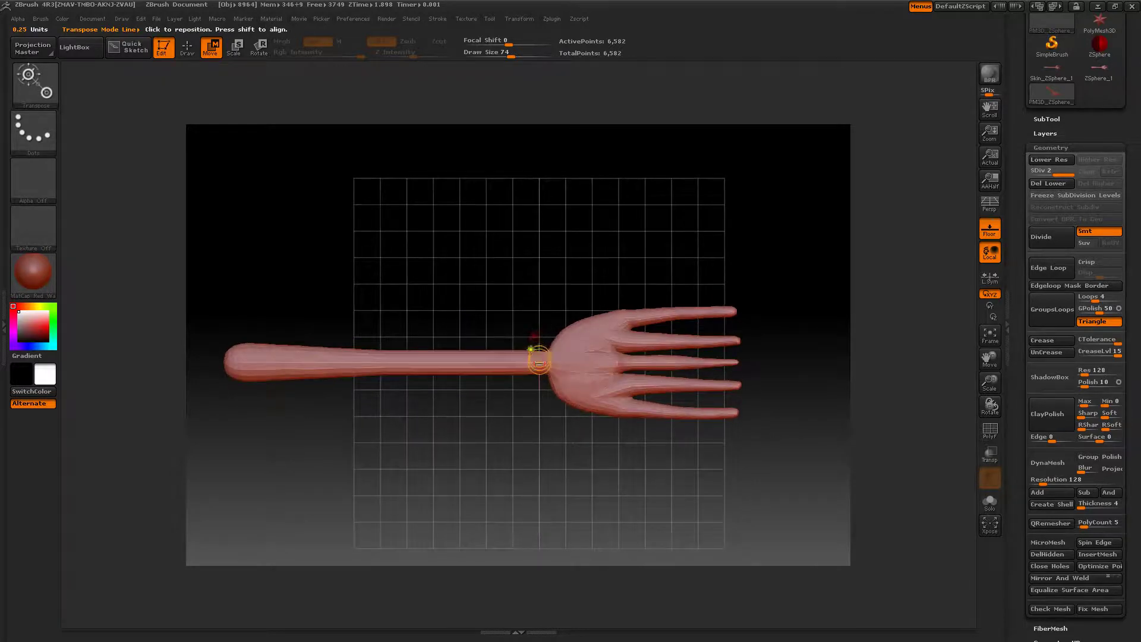
left_click_drag(497, 275, 537, 341)
mouse_move(510, 301)
left_mouse_down("alt")
mouse_move(509, 350)
mouse_move(510, 288)
left_mouse_up("alt")
left_click_drag(539, 356, 549, 155, "shift")
left_click_drag(451, 271, 453, 133)
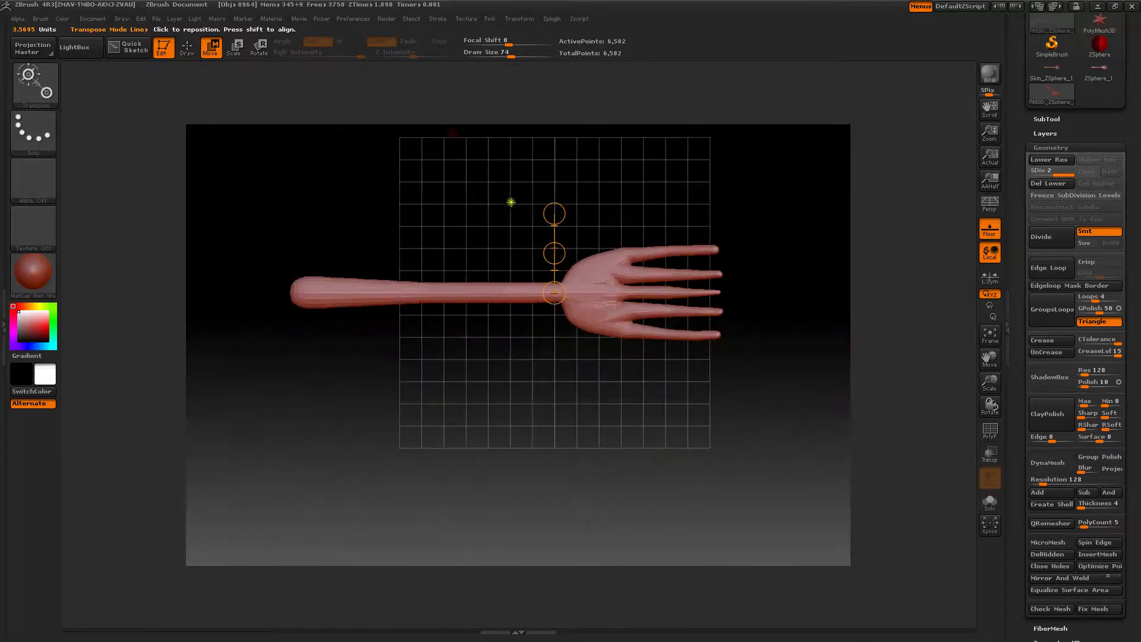
left_click_drag(547, 204, 309, 303, "shift")
left_click_drag(444, 260, 481, 143)
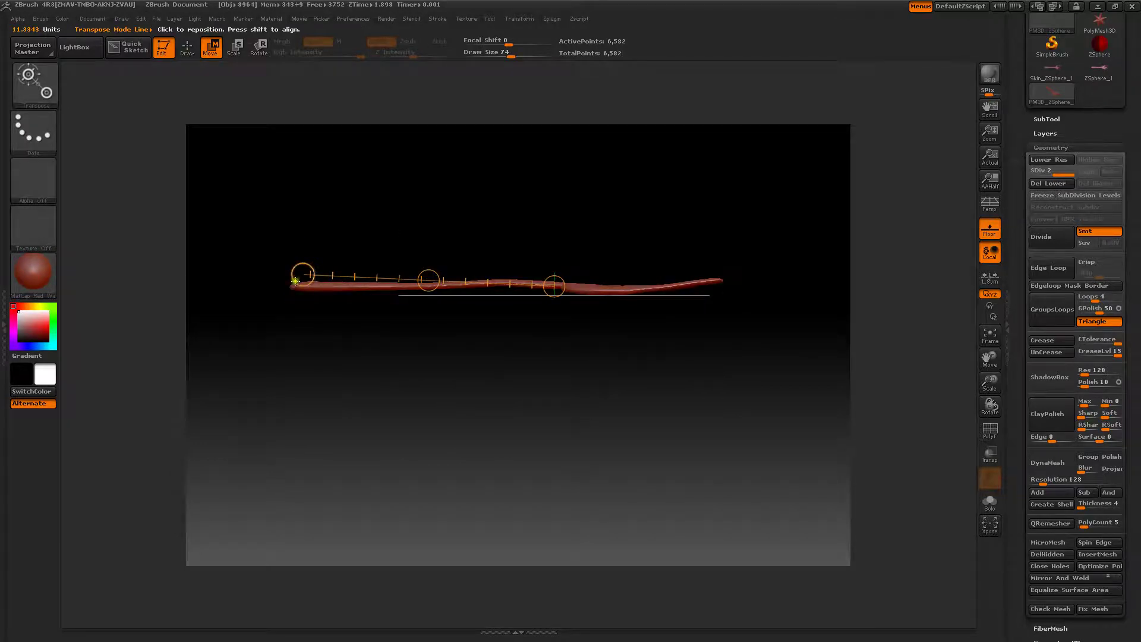
mouse_move(295, 281)
left_mouse_down()
mouse_move(303, 300)
mouse_move(311, 280)
left_mouse_up()
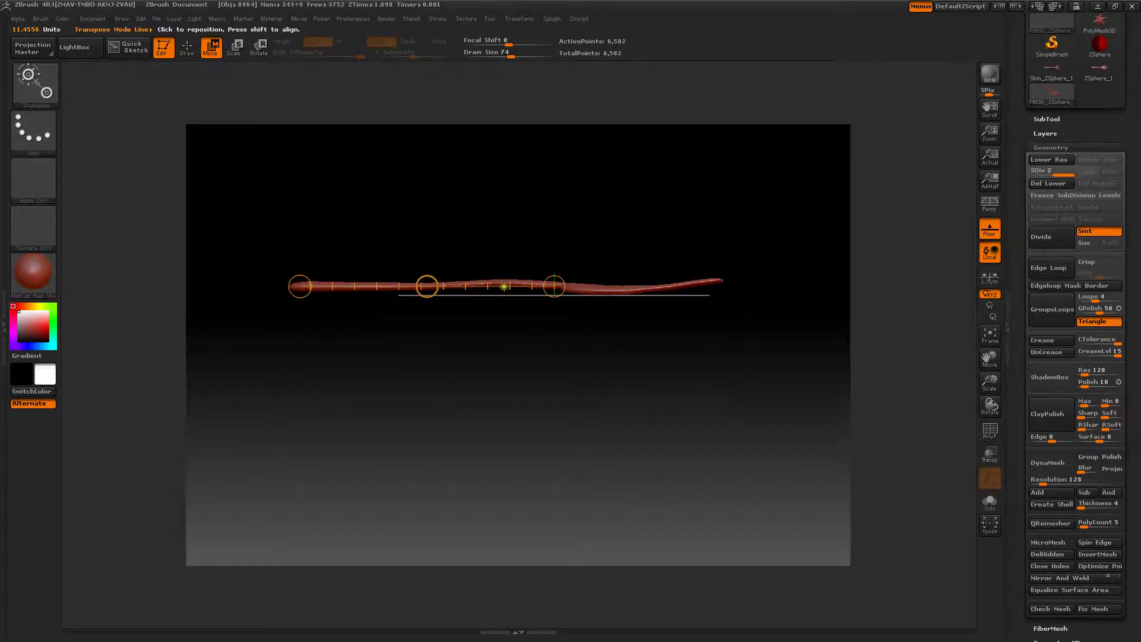
- Shift the transpose line along the fork so it is centred on the neck, and raise its middle to arch the neck upward
left_click_drag(507, 287, 617, 284)
left_click_drag(493, 205, 494, 231)
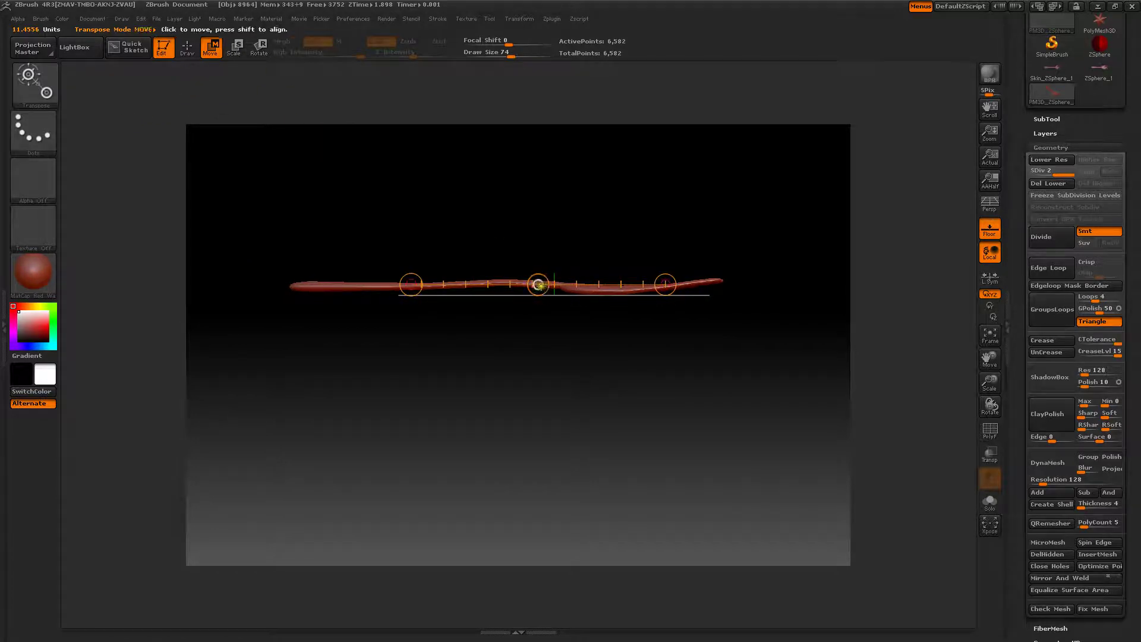
mouse_move(539, 285)
left_mouse_down()
mouse_move(553, 293)
mouse_move(538, 273)
left_mouse_up()
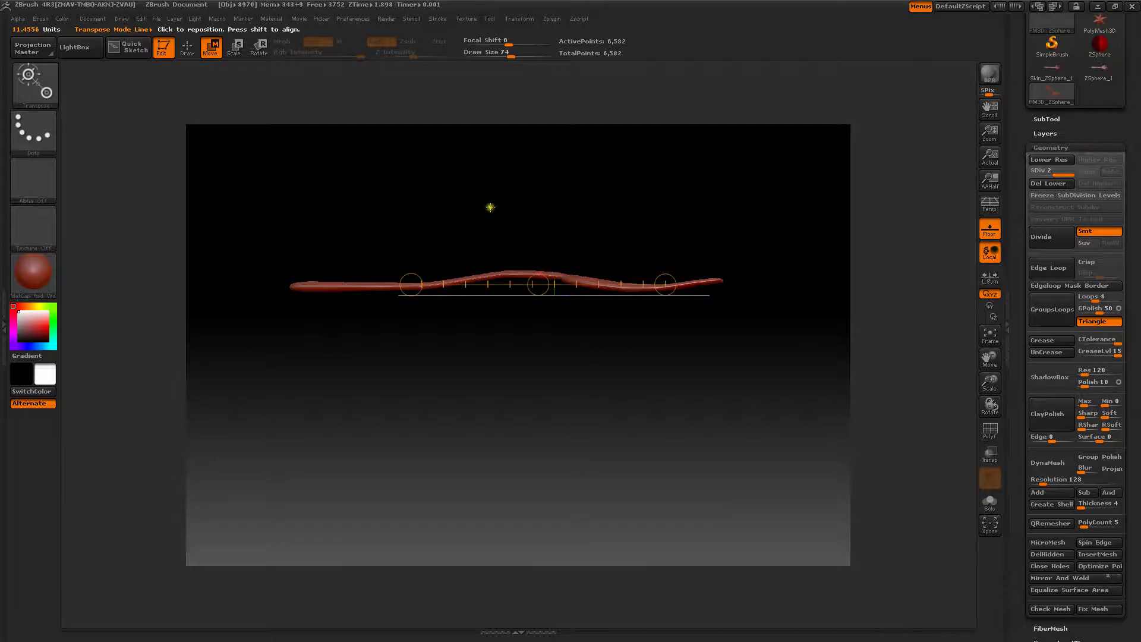
left_click_drag(489, 207, 443, 213)
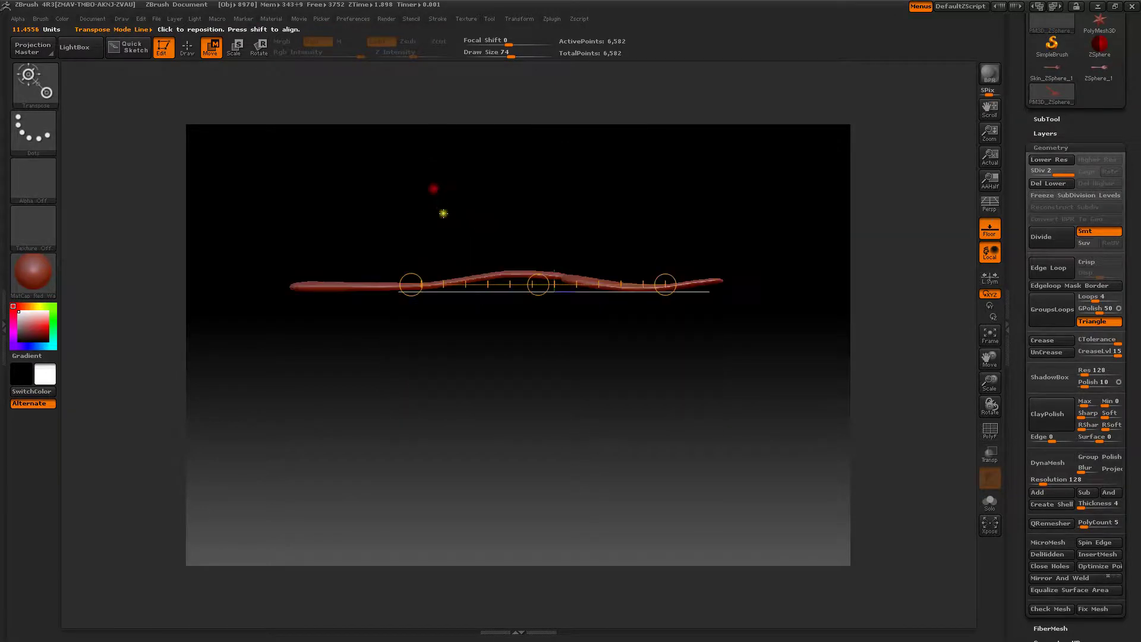
- Reposition the transpose line along the head so its centre sits at the prong tips, and curve the prongs upward
left_click_drag(488, 286, 587, 331)
left_click_drag(642, 302, 692, 284)
left_click_drag(617, 297, 663, 302)
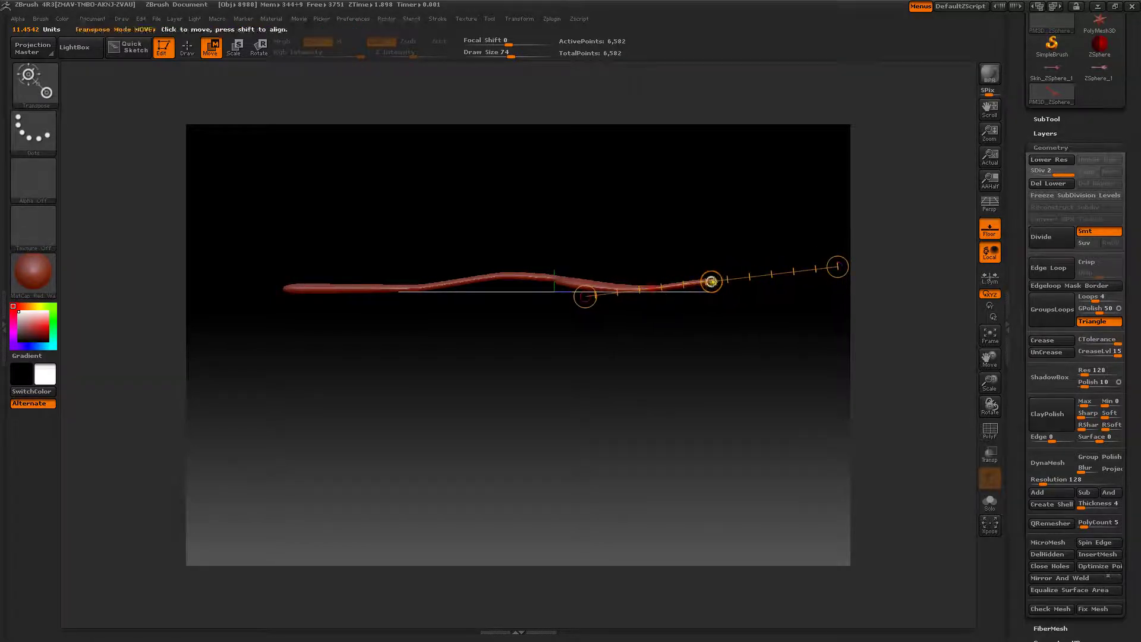
left_click(712, 280)
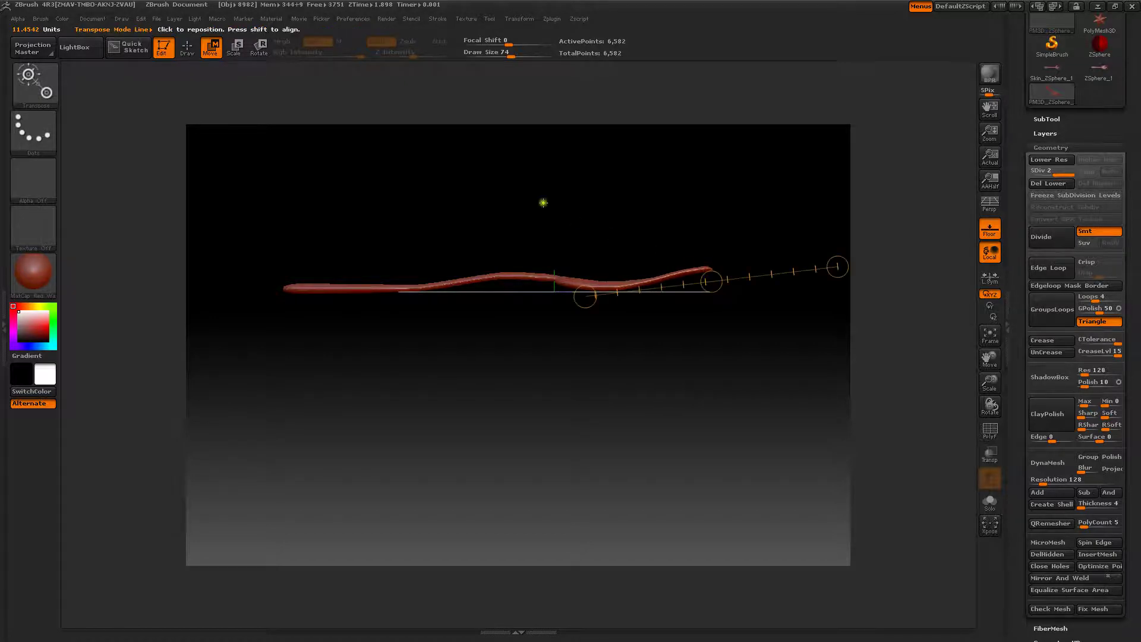
left_click_drag(543, 198, 531, 280)
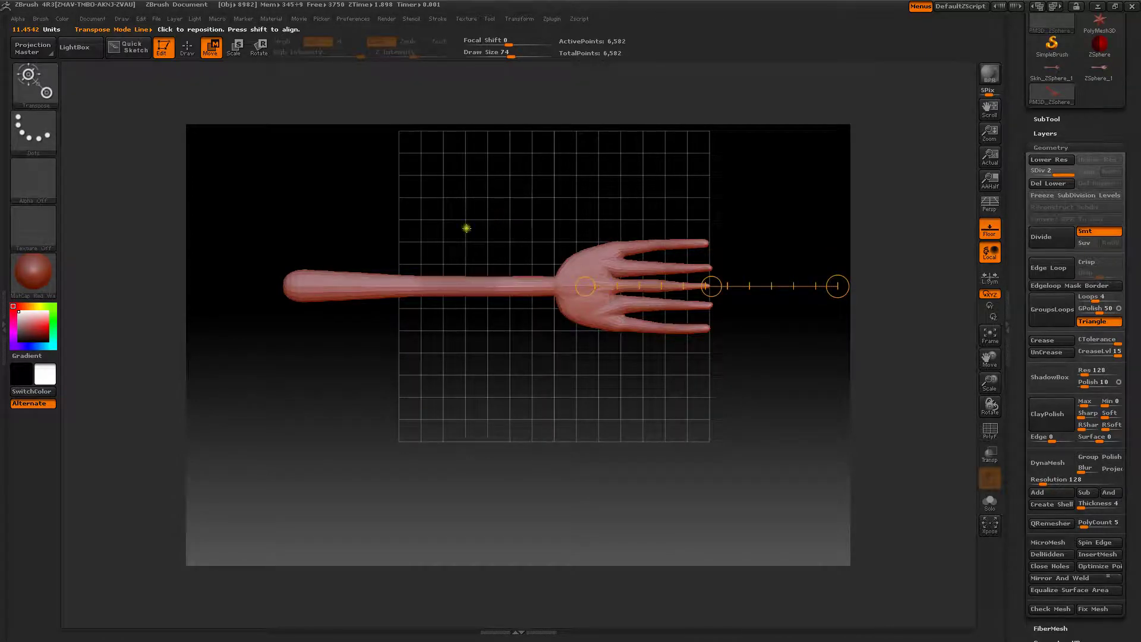
- Return to Draw mode and set up the Standard brush with a draw size of 120
left_click(187, 48)
mouse_move(515, 171)
left_mouse_down()
mouse_move(492, 249)
mouse_move(474, 222)
mouse_move(472, 239)
mouse_move(478, 177)
mouse_move(489, 196)
mouse_move(491, 178)
mouse_move(500, 261)
mouse_move(463, 242)
left_mouse_up()
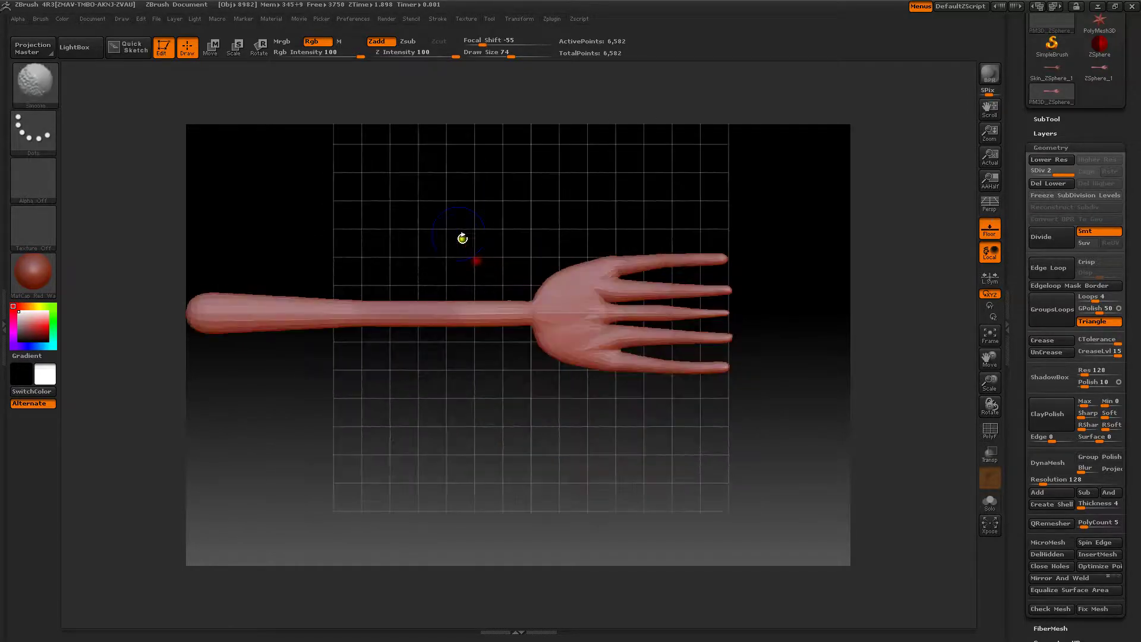
left_click(521, 20)
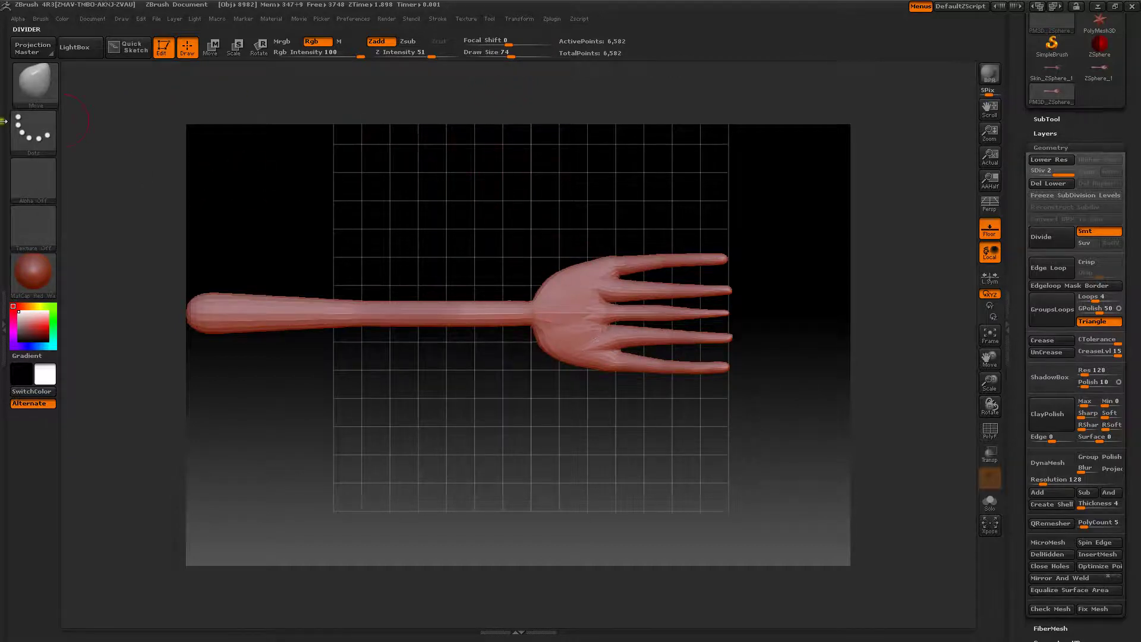
left_click(30, 86)
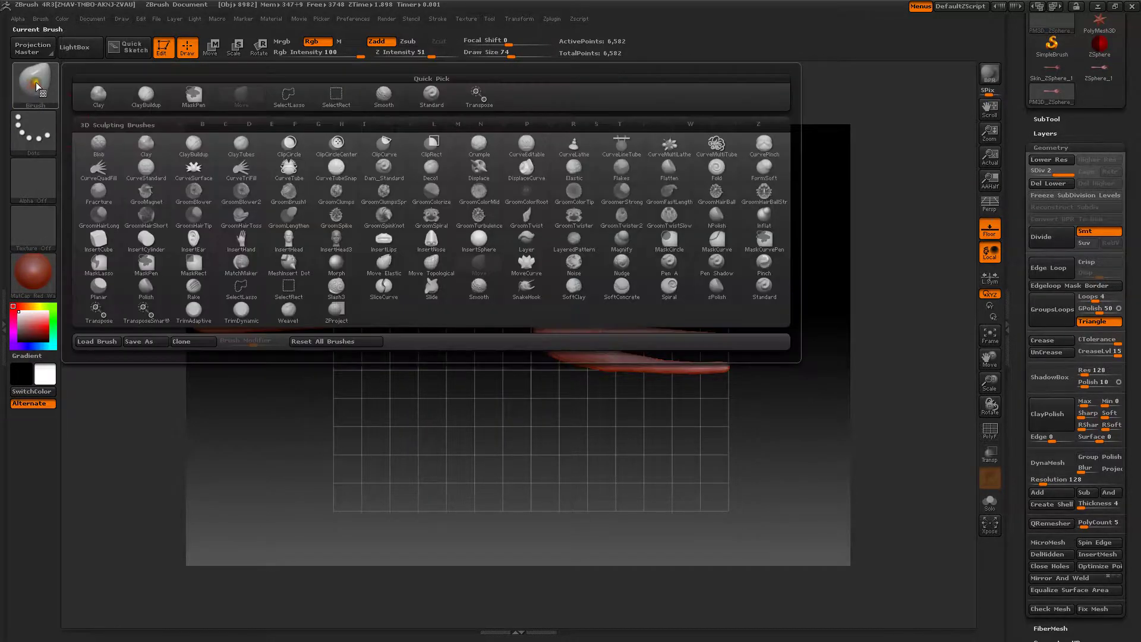
left_click(767, 291)
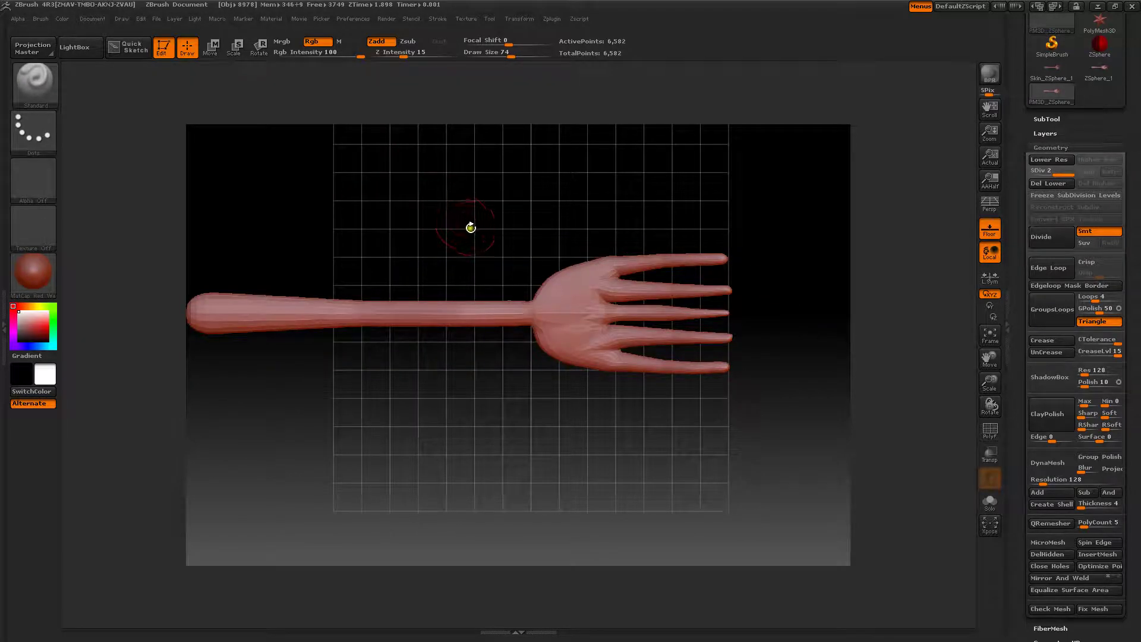
key("space")
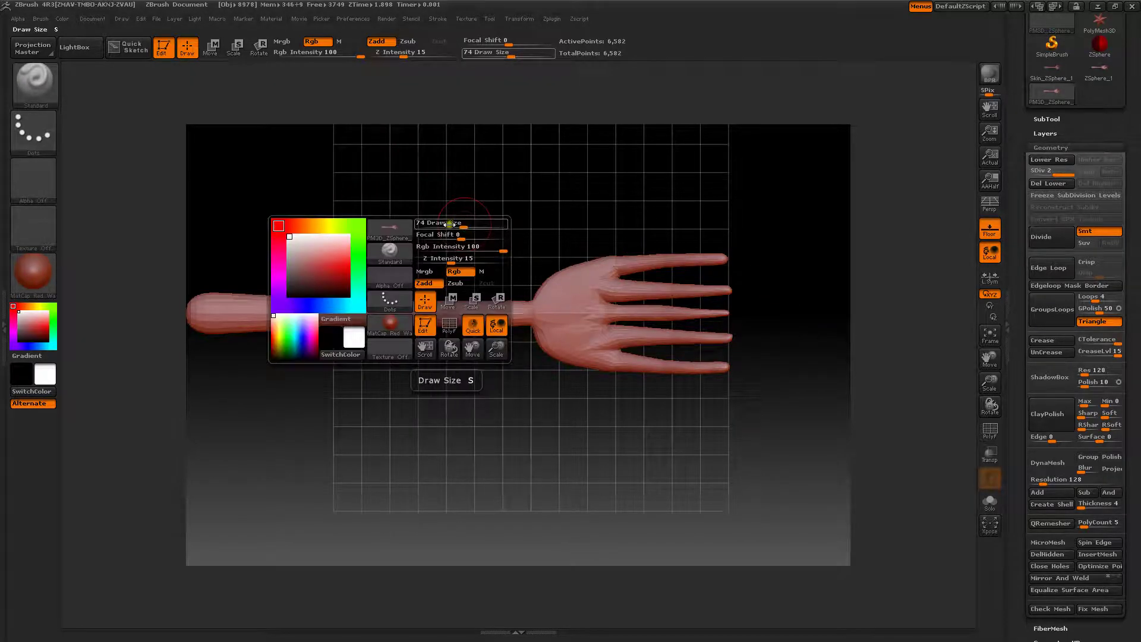
left_click_drag(465, 224, 477, 226)
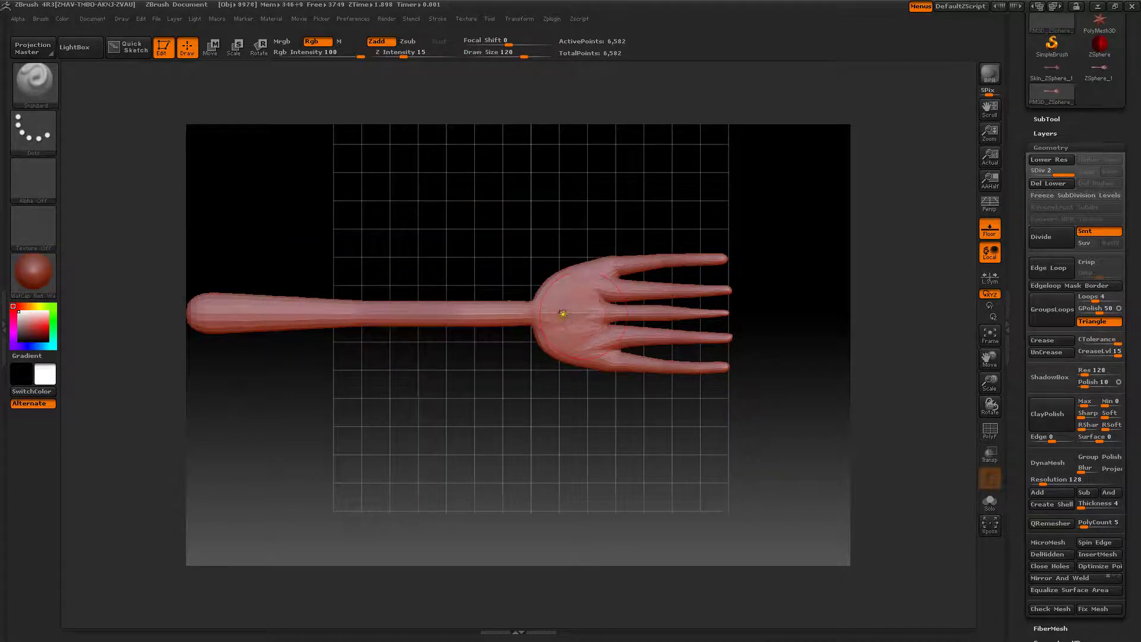
- Lower the Z Intensity to 3 and sculpt a light stroke on the palm of the fork's head
left_click_drag(483, 240, 482, 297, "alt")
key("space")
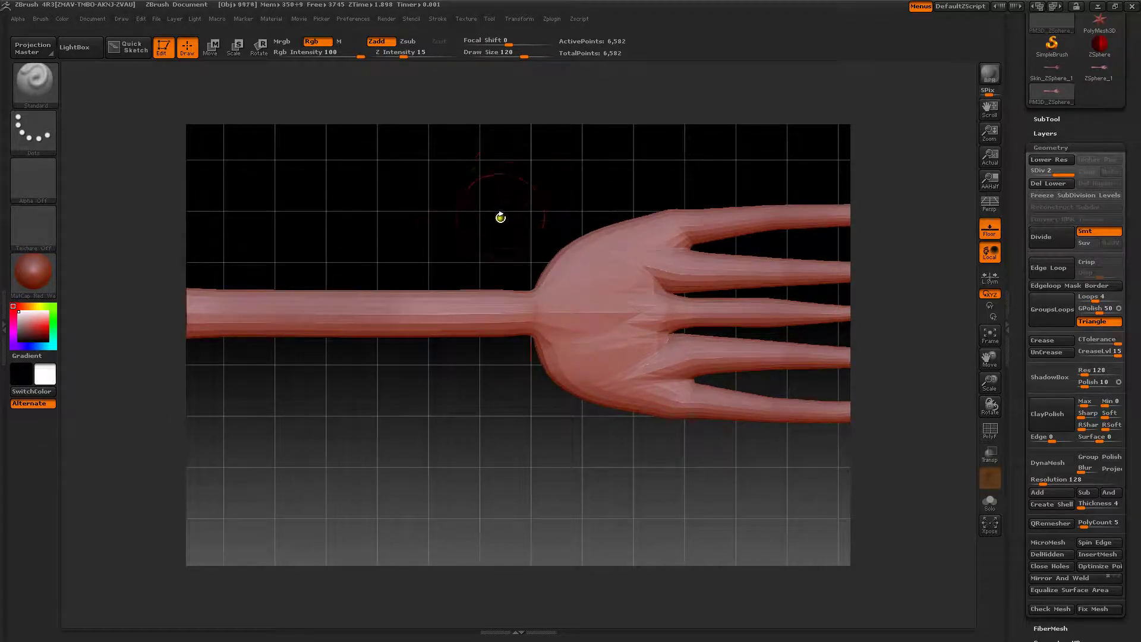
left_click_drag(505, 216, 405, 226, "alt")
left_click(404, 53)
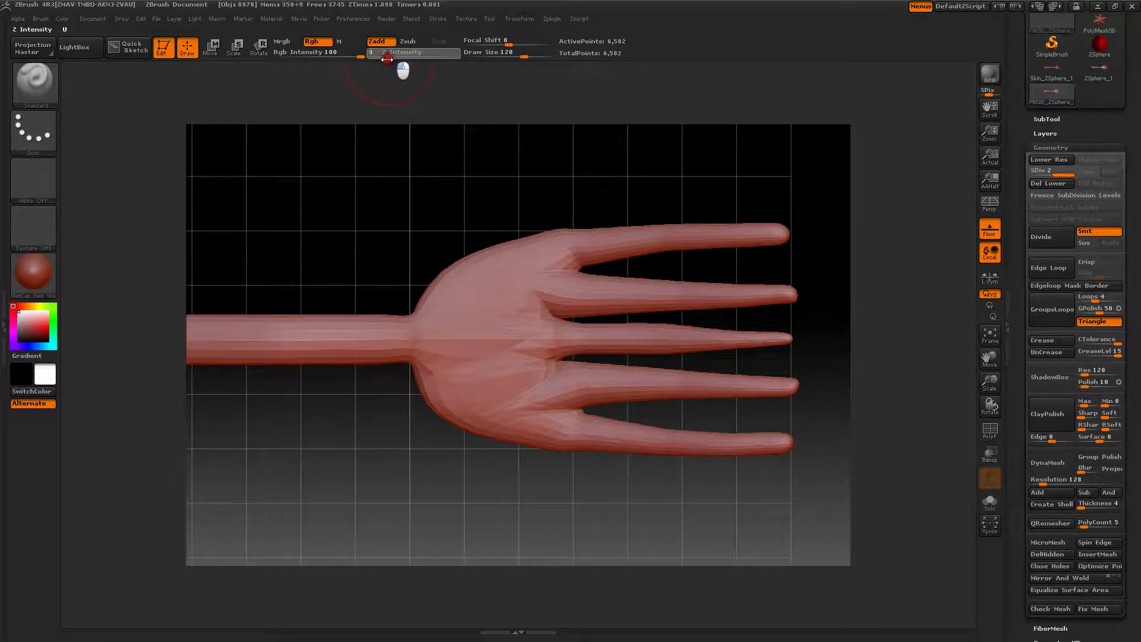
key("Return")
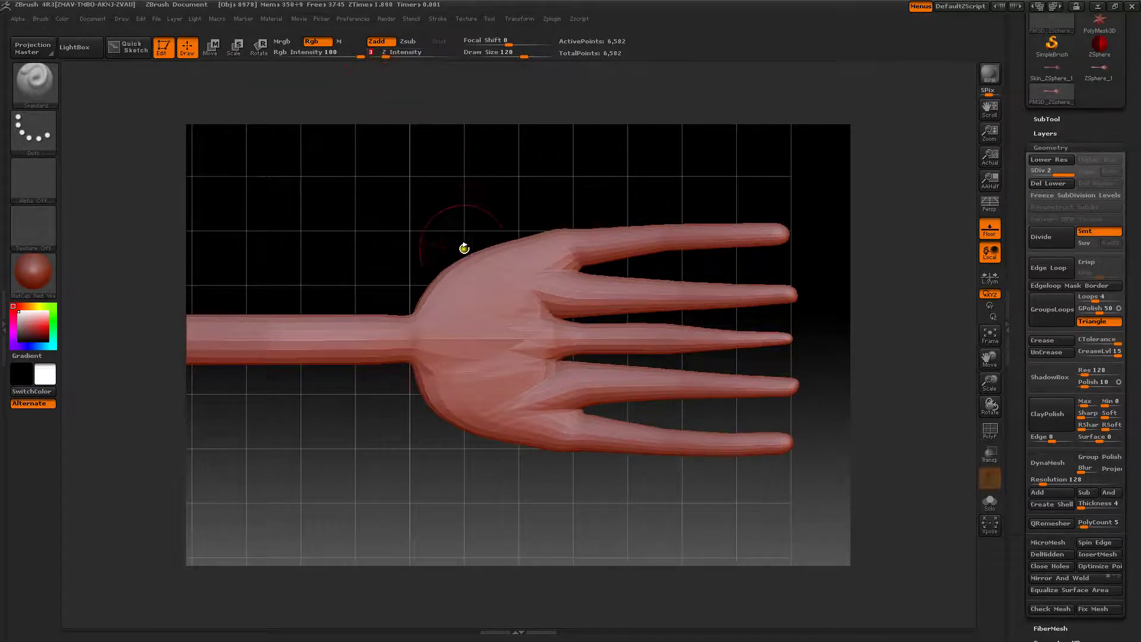
mouse_move(462, 324)
left_mouse_down()
mouse_move(485, 273)
mouse_move(518, 369)
mouse_move(517, 319)
left_mouse_up()
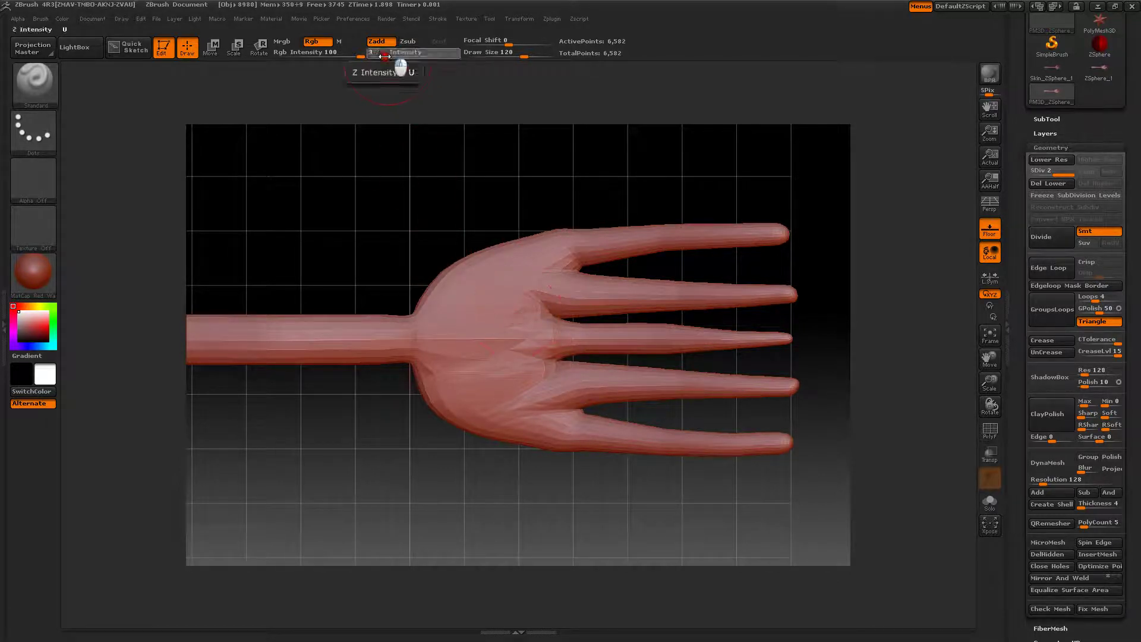
- Raise the Z Intensity to 11 and sculpt across the fork's head at the base of the prongs
left_click(390, 56)
type("5")
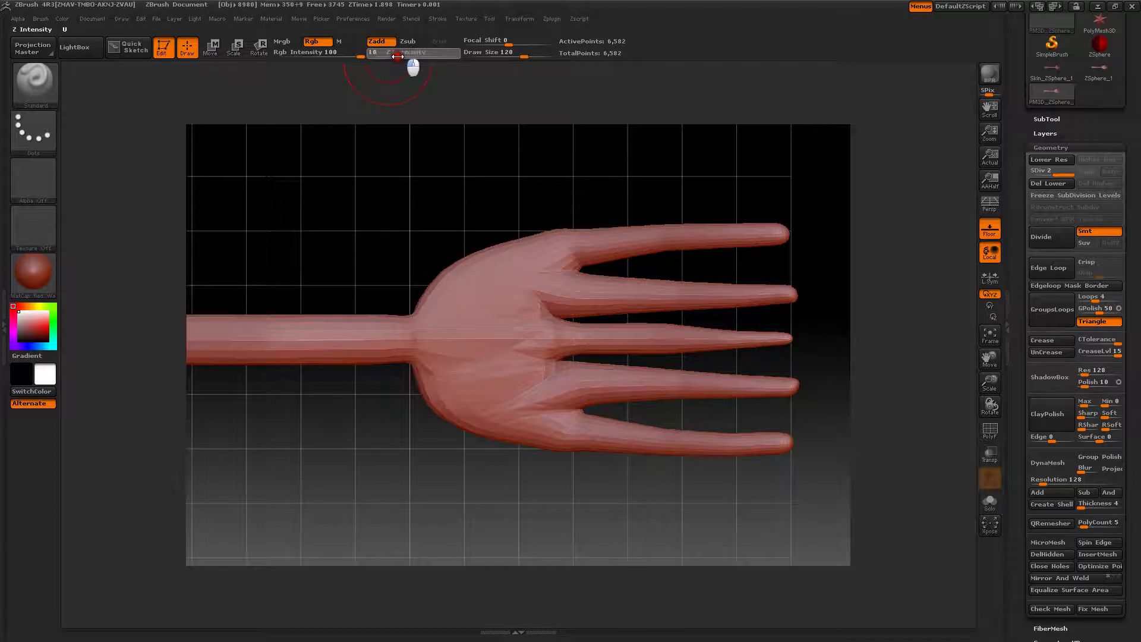
key("Return")
mouse_move(471, 301)
left_mouse_down()
mouse_move(479, 358)
mouse_move(505, 335)
mouse_move(538, 422)
mouse_move(491, 419)
left_mouse_up()
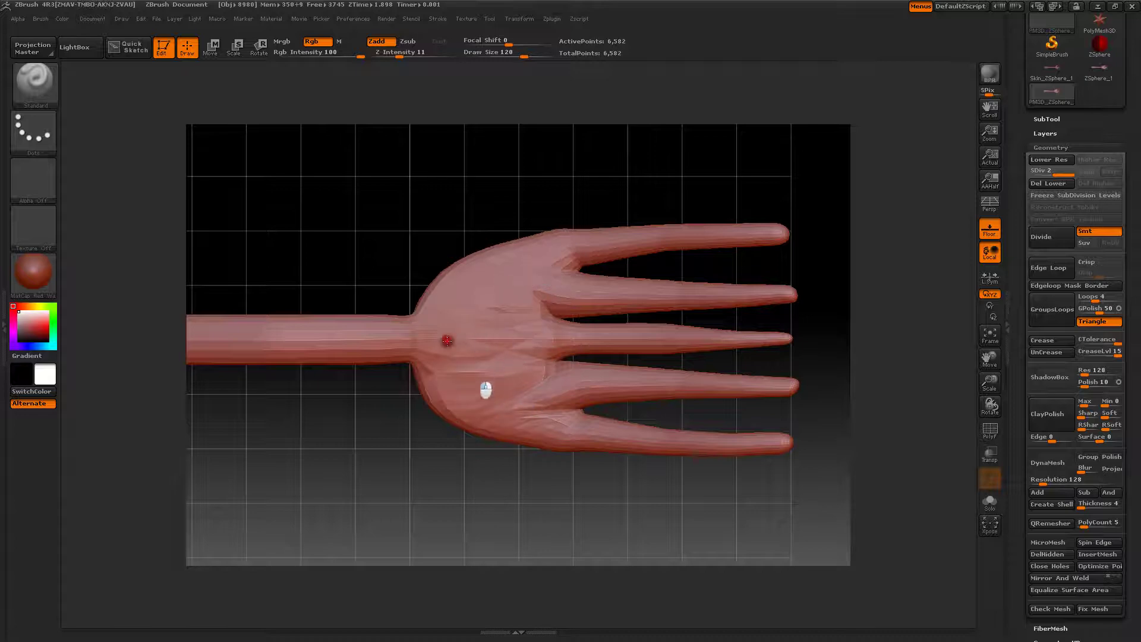
- Try stronger Standard brush strokes across the head at Z Intensity 25 and undo the last stroke
mouse_move(357, 237)
left_mouse_down()
mouse_move(369, 135)
mouse_move(395, 185)
mouse_move(397, 251)
left_mouse_up()
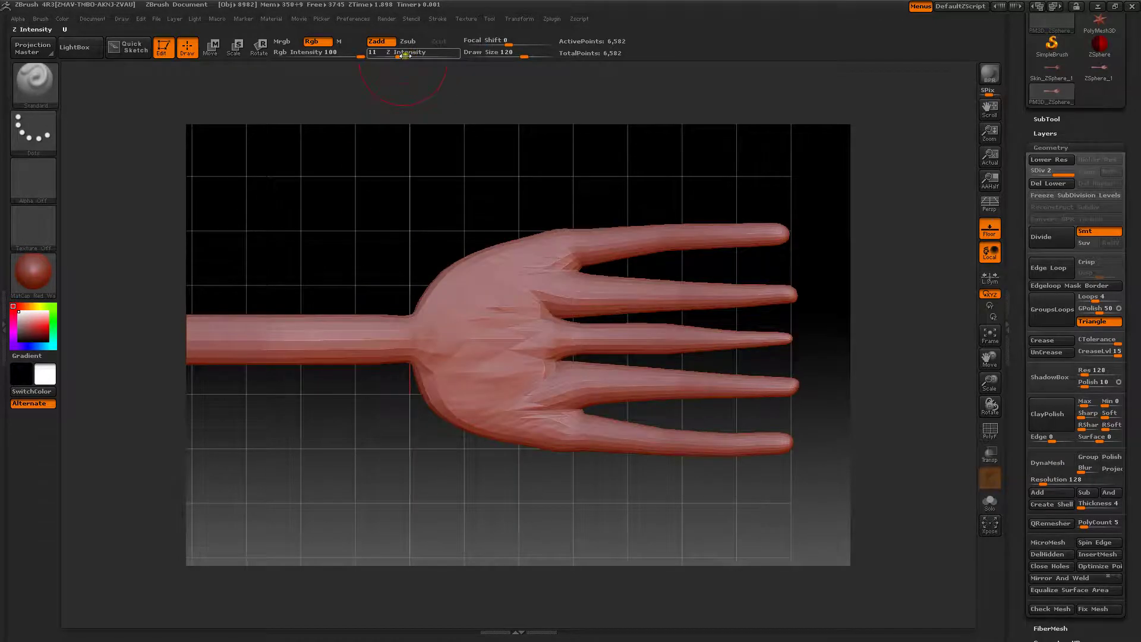
left_click_drag(405, 54, 428, 59)
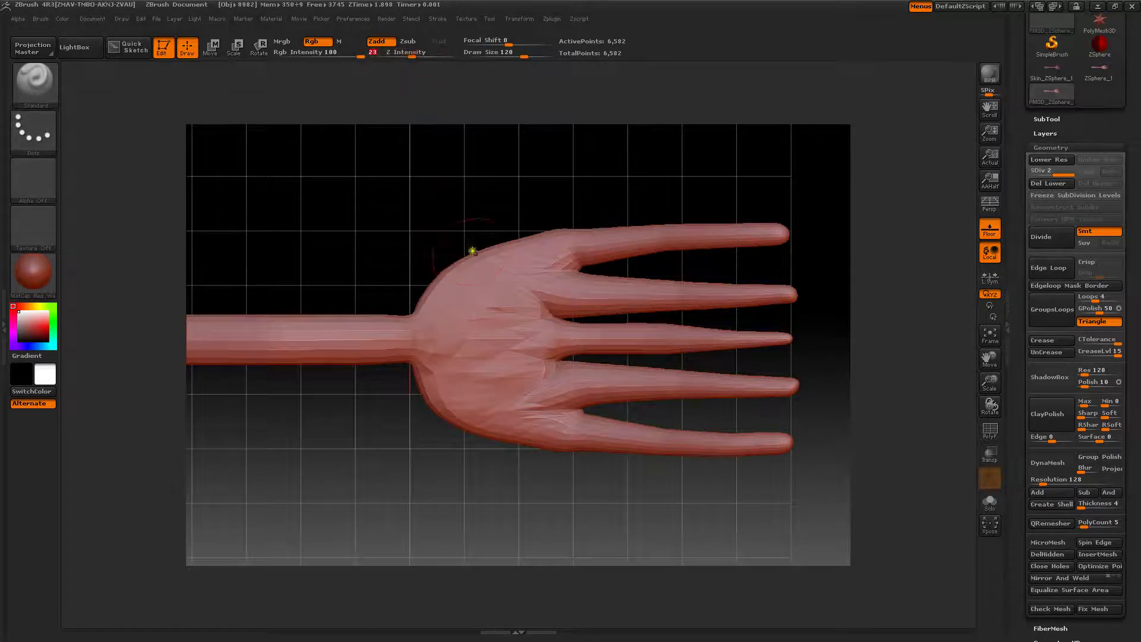
mouse_move(497, 345)
left_mouse_down()
mouse_move(484, 344)
mouse_move(502, 280)
mouse_move(526, 418)
mouse_move(458, 357)
mouse_move(507, 287)
mouse_move(522, 305)
mouse_move(534, 289)
mouse_move(715, 310)
mouse_move(777, 301)
left_mouse_up()
key("ctrl+z")
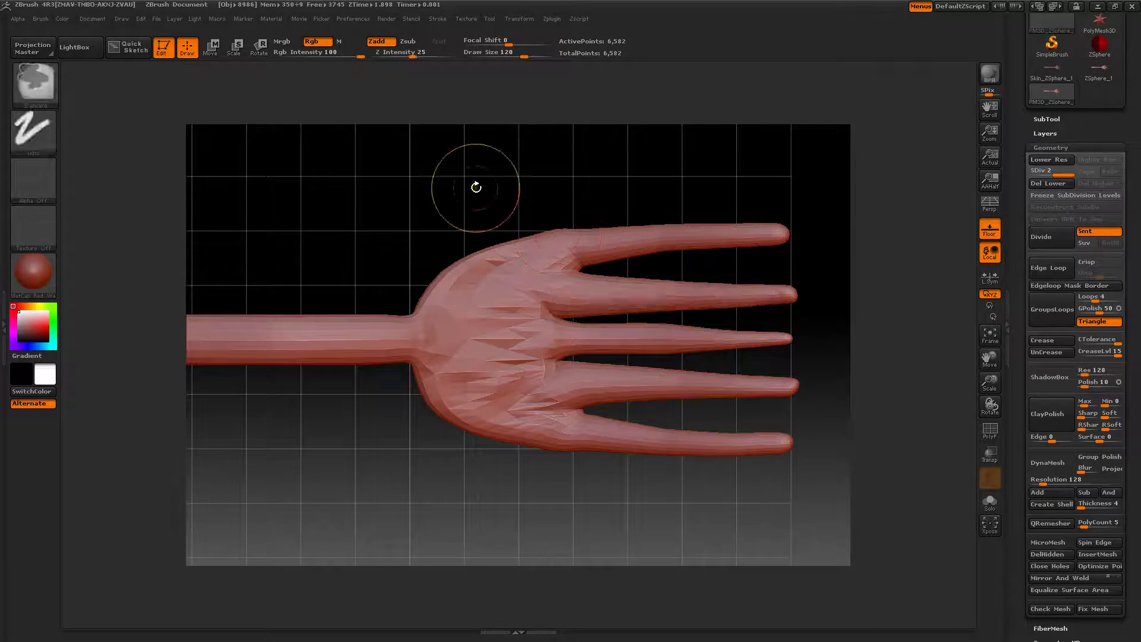
- Switch the sculpting brush to TrimAdaptive and bring the whole handle into view
mouse_move(376, 233)
left_mouse_down()
mouse_move(382, 171)
mouse_move(397, 170)
mouse_move(403, 133)
mouse_move(406, 195)
mouse_move(372, 181)
mouse_move(393, 257)
mouse_move(348, 216)
mouse_move(382, 229)
mouse_move(527, 222)
mouse_move(513, 176)
left_mouse_up()
left_click(26, 89)
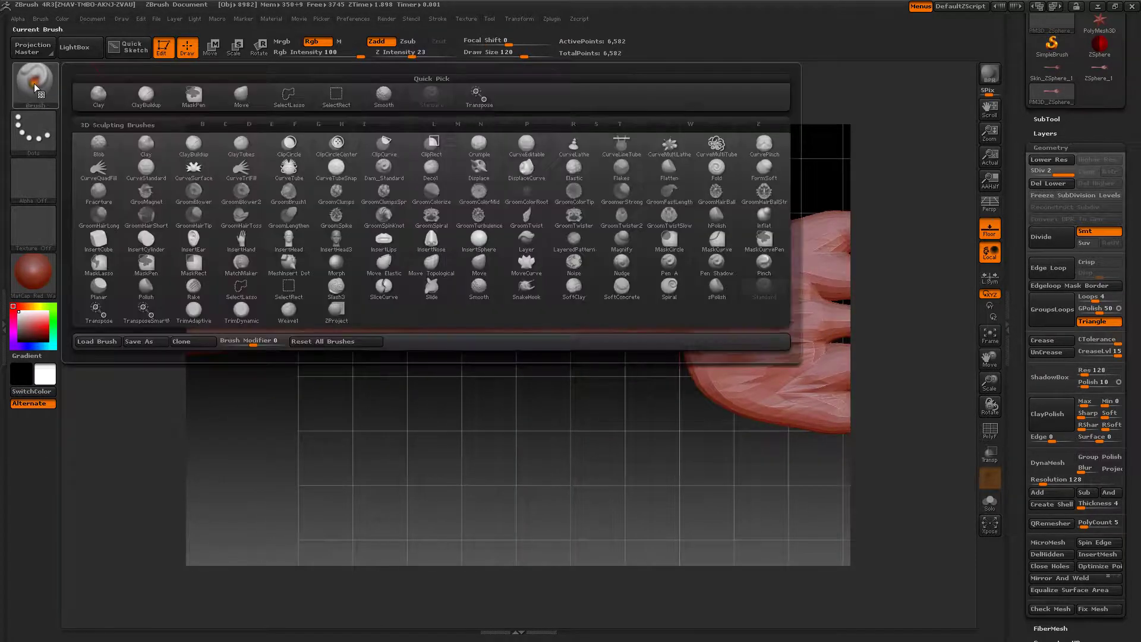
left_click(209, 312)
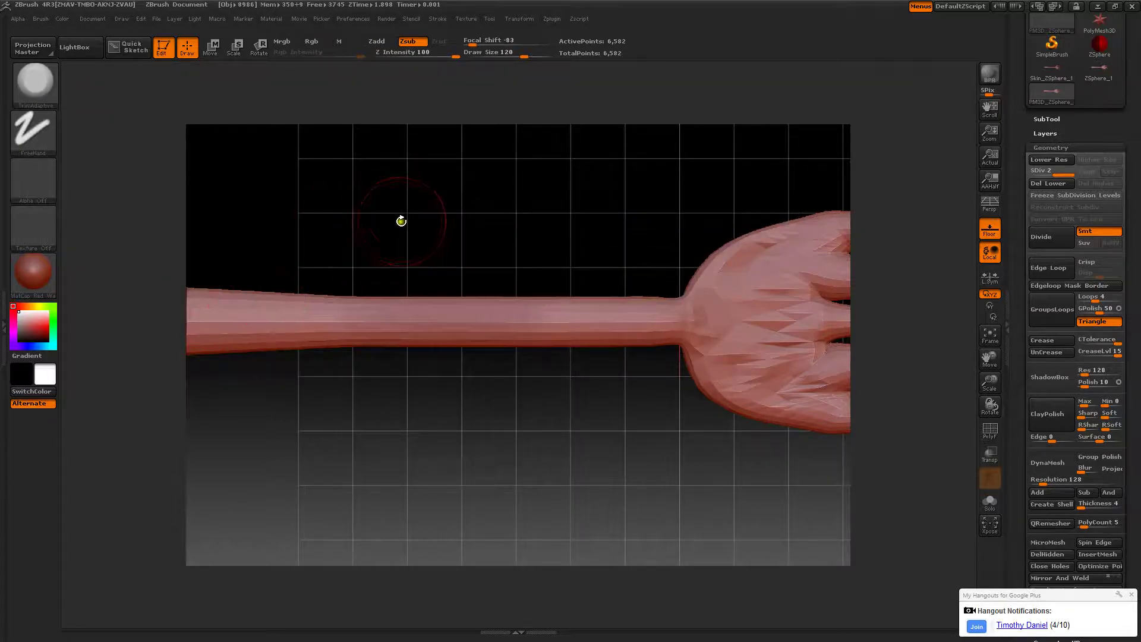
left_click_drag(401, 221, 444, 203, "alt")
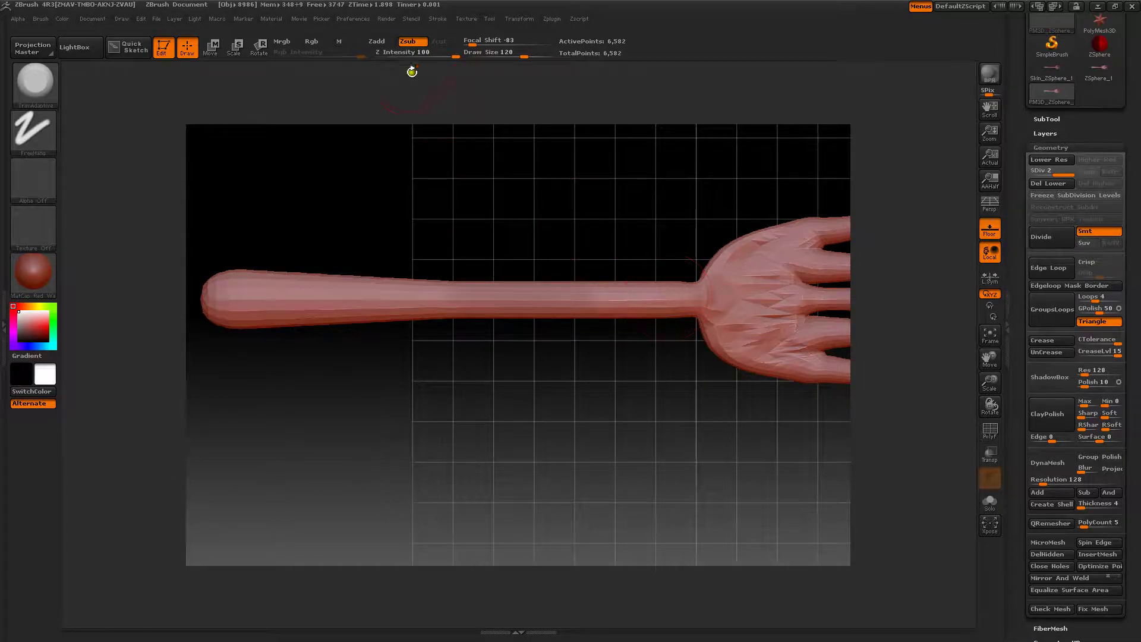
- Try TrimAdaptive strokes along the fork's handle at Z Intensity 11 and undo them
left_click_drag(453, 57, 395, 57)
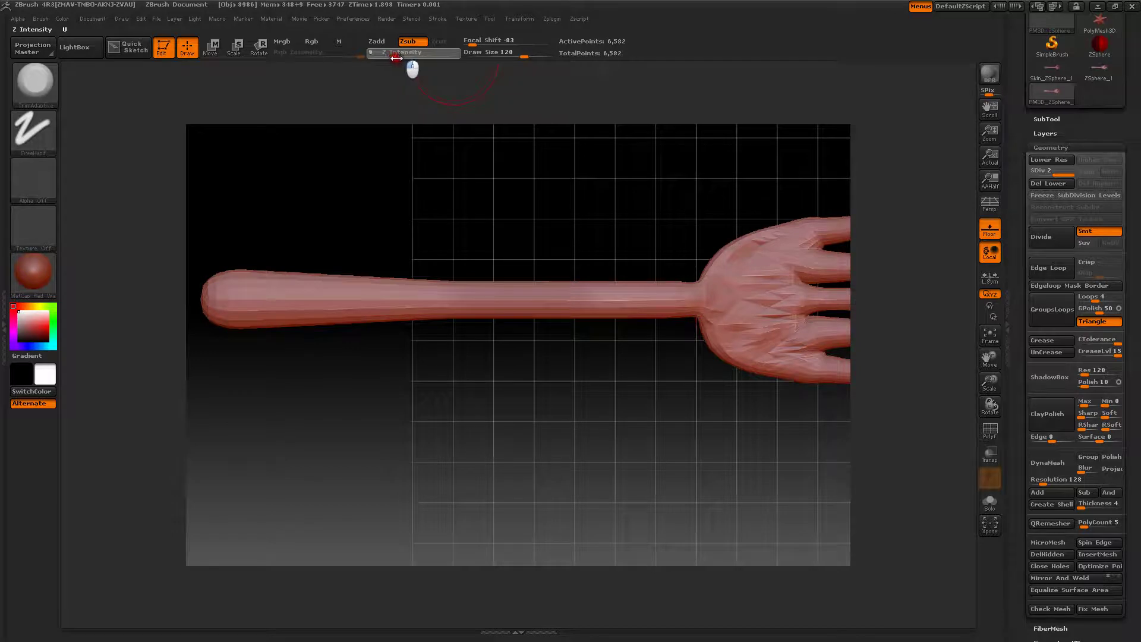
left_click_drag(400, 58, 404, 62)
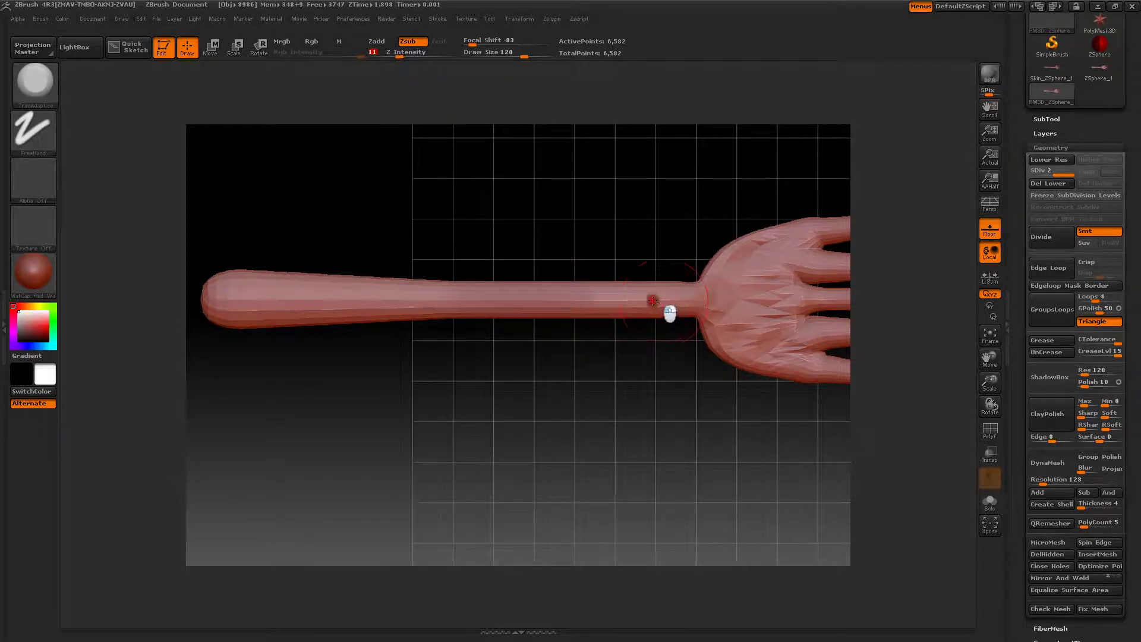
left_click_drag(653, 301, 214, 301)
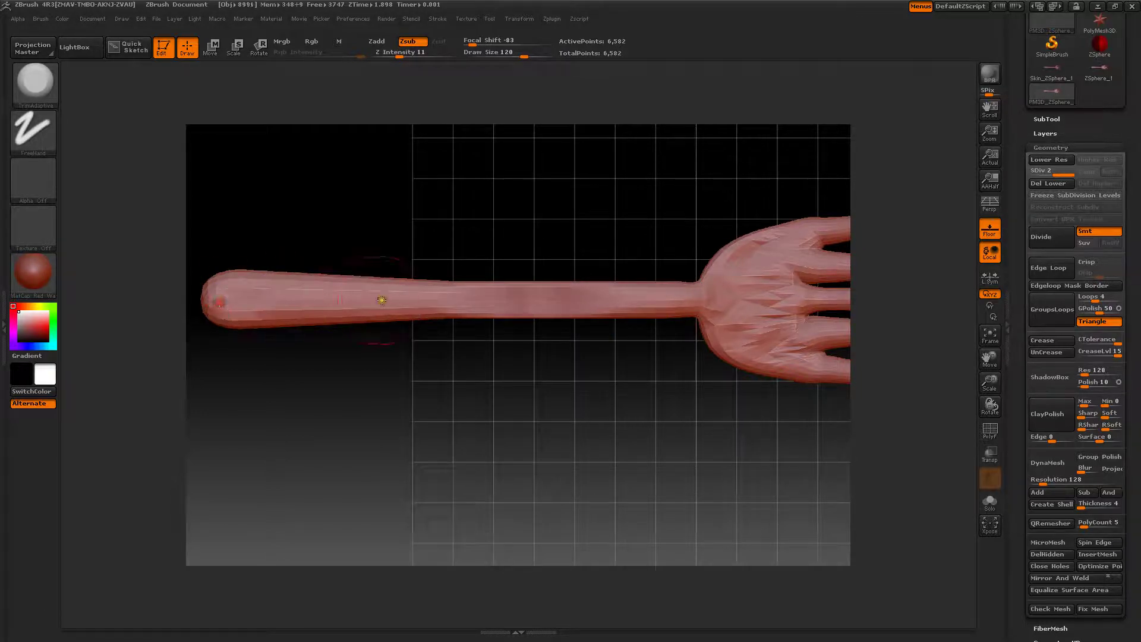
mouse_move(416, 298)
left_mouse_down()
mouse_move(226, 294)
mouse_move(286, 297)
left_mouse_up()
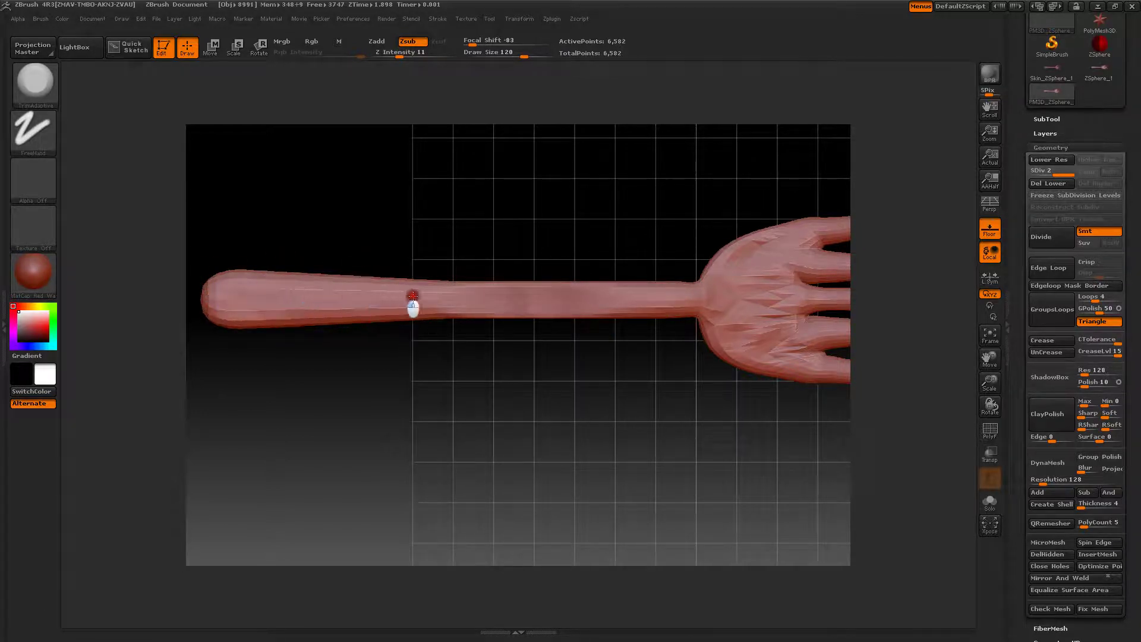
left_click_drag(413, 297, 663, 295)
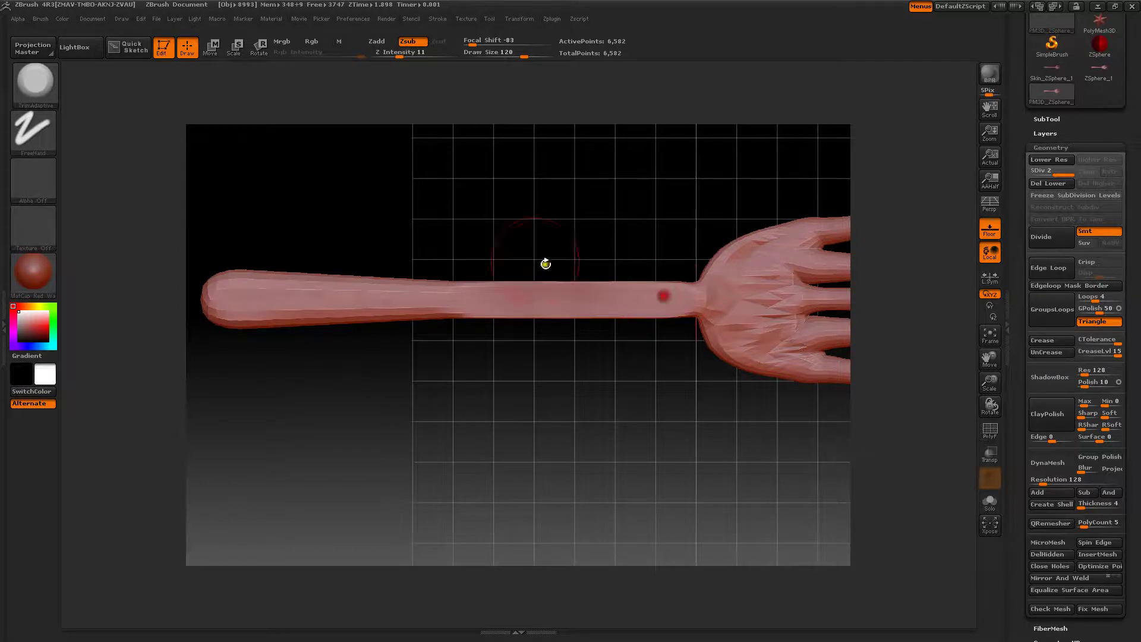
left_click_drag(497, 196, 476, 215)
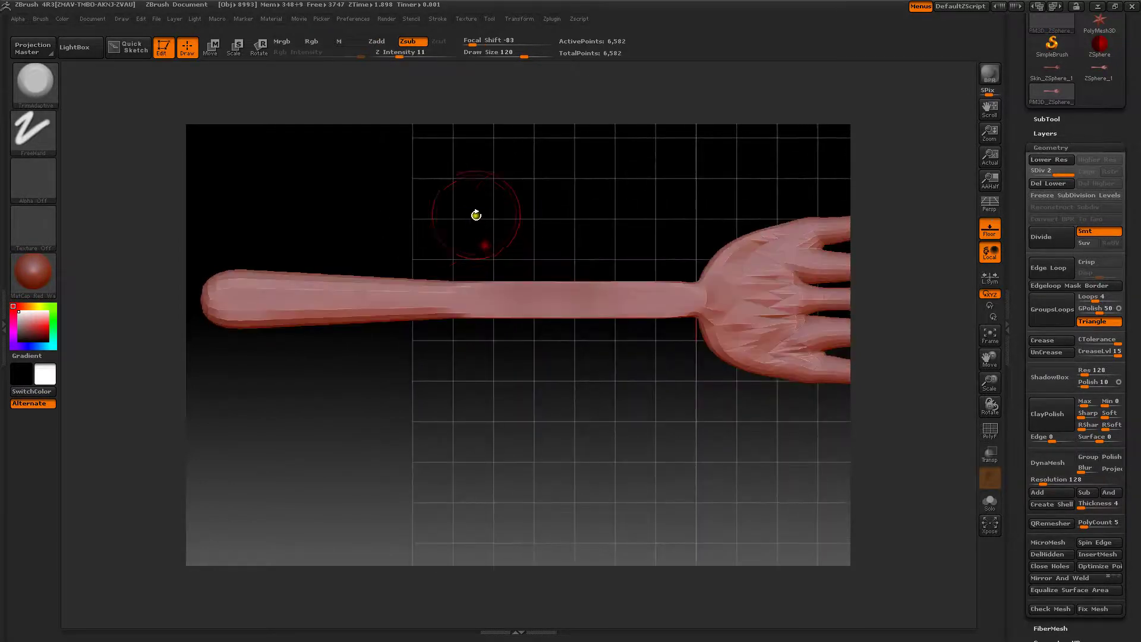
key("ctrl+z")
key("ctrl+z")
key("ctrl+z")
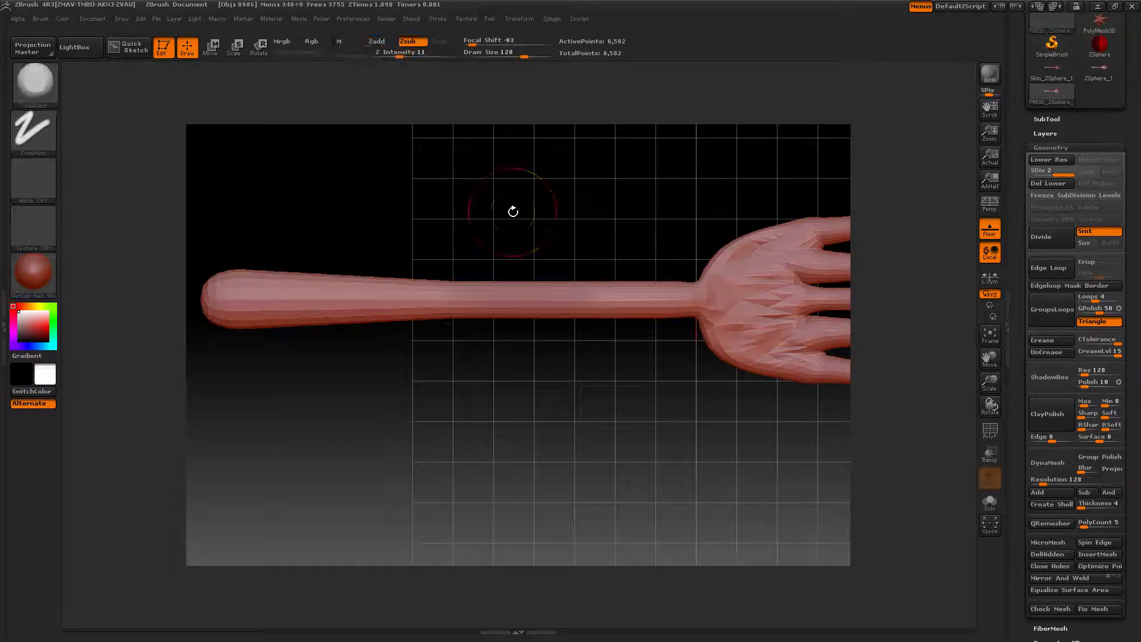
- Lower the Z Intensity to 5 and flatten both faces of the handle along its length with TrimAdaptive
left_click_drag(400, 57, 390, 58)
left_click_drag(220, 294, 702, 295)
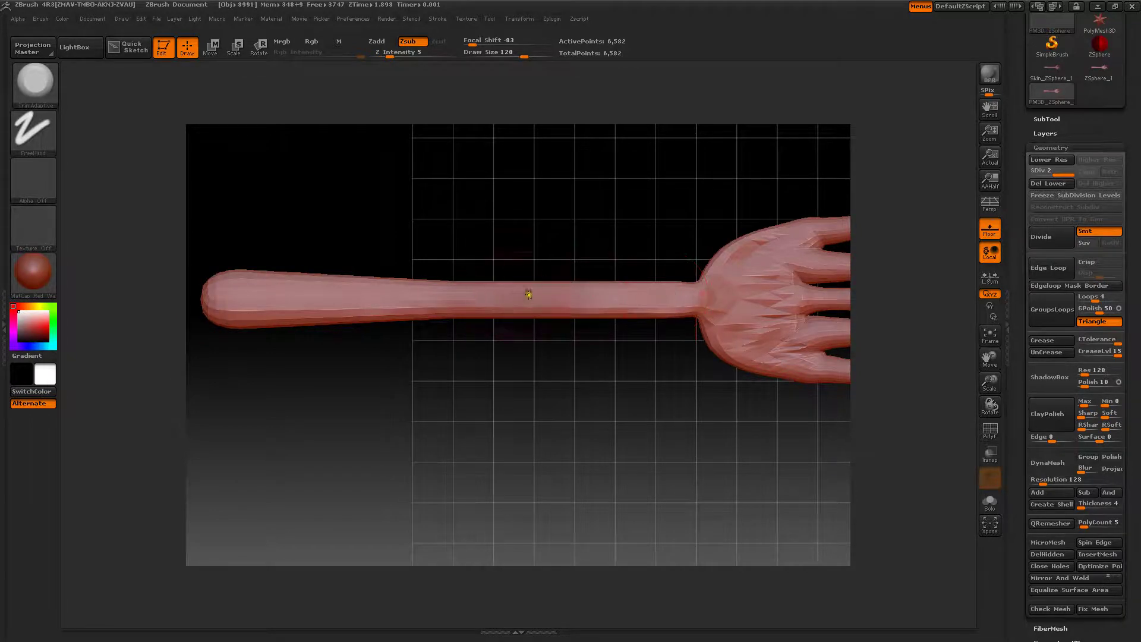
mouse_move(529, 294)
left_mouse_down()
mouse_move(364, 316)
mouse_move(255, 318)
mouse_move(233, 306)
left_mouse_up()
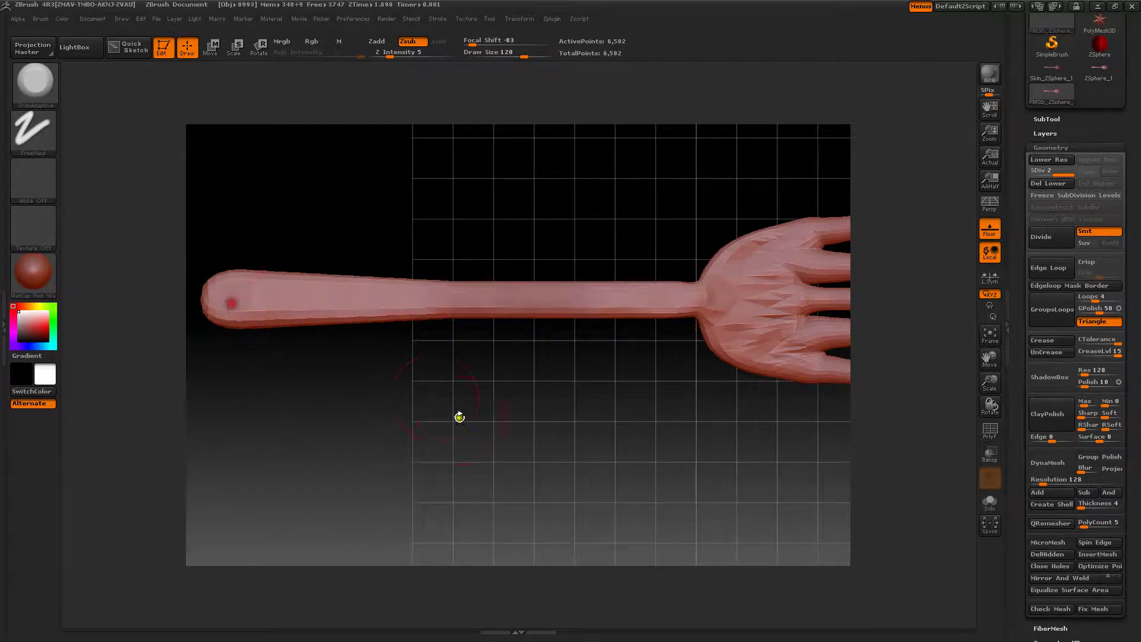
left_click_drag(459, 417, 576, 372)
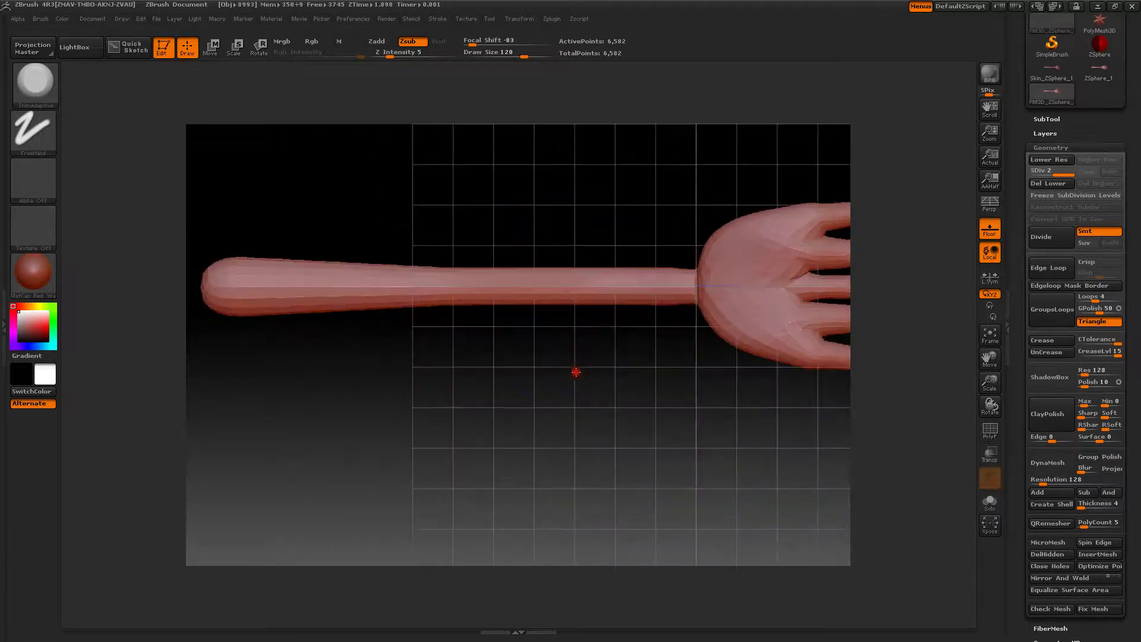
mouse_move(230, 290)
left_mouse_down()
mouse_move(695, 296)
mouse_move(237, 300)
mouse_move(263, 295)
left_mouse_up()
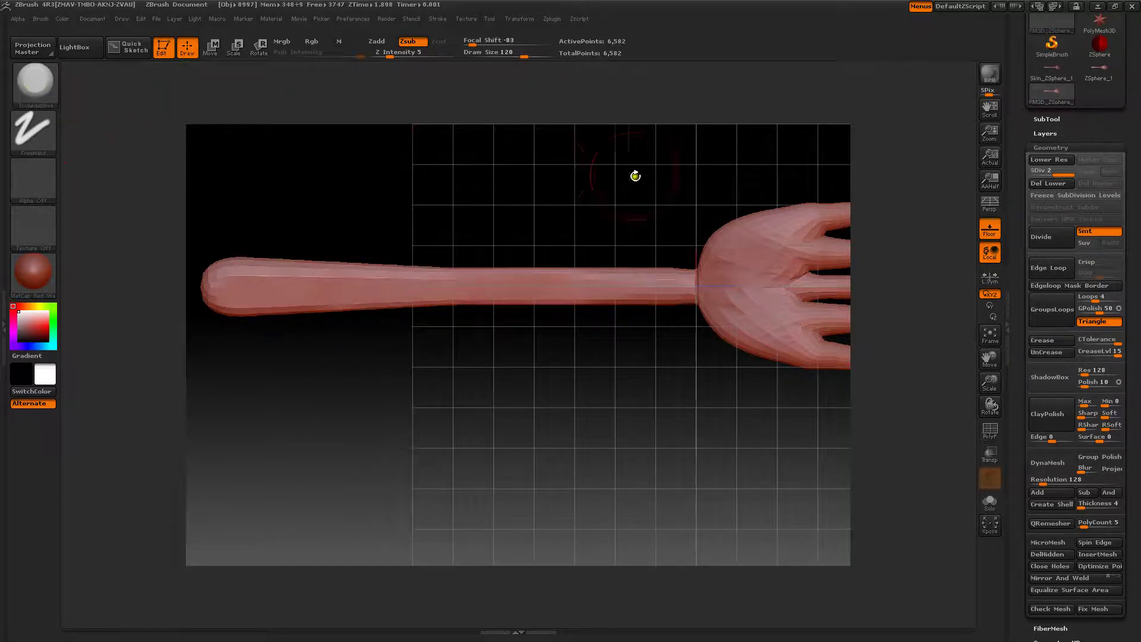
- Flatten the palm of the fork's head and the neighbouring second prong on the underside
left_click_drag(600, 187, 440, 211, "alt")
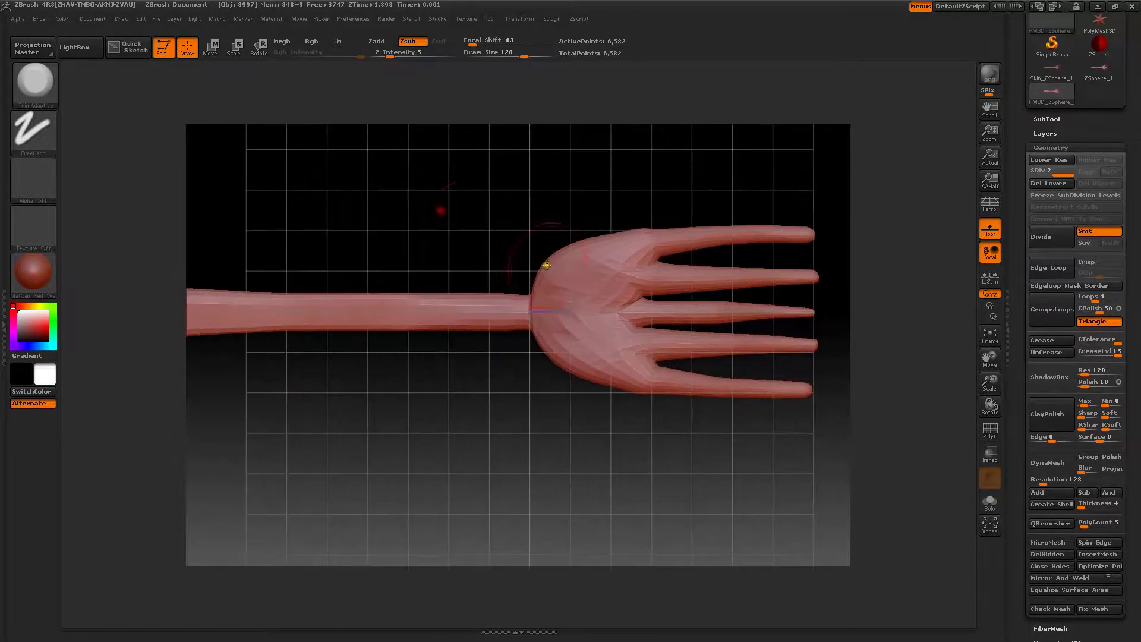
mouse_move(556, 285)
left_mouse_down()
mouse_move(619, 247)
mouse_move(603, 315)
mouse_move(634, 372)
mouse_move(618, 280)
left_mouse_up()
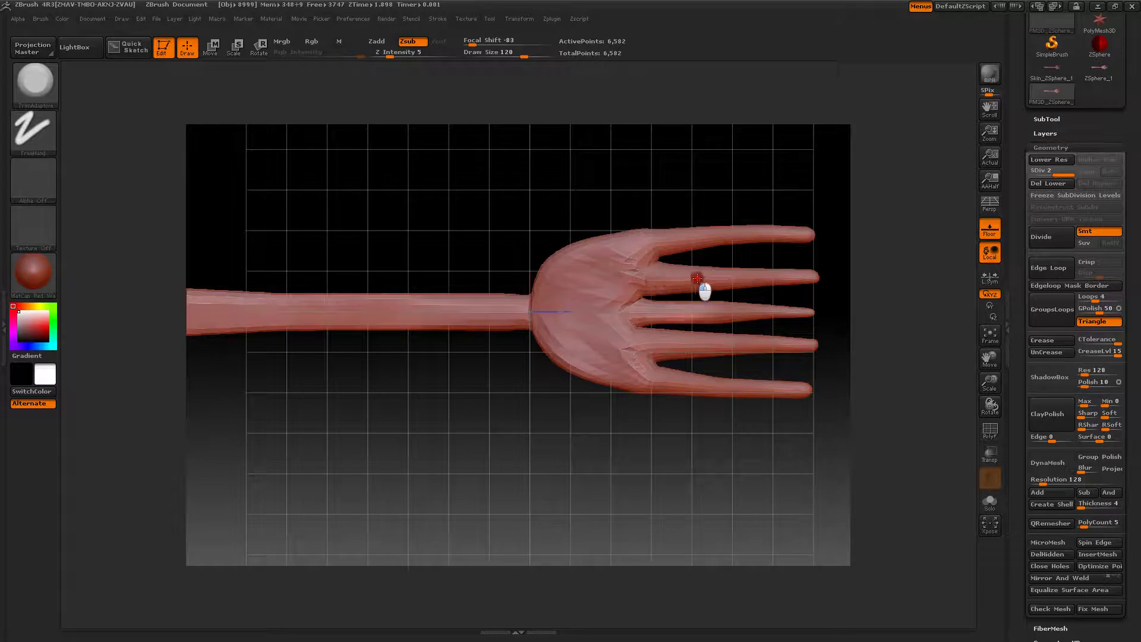
left_click_drag(797, 277, 815, 275)
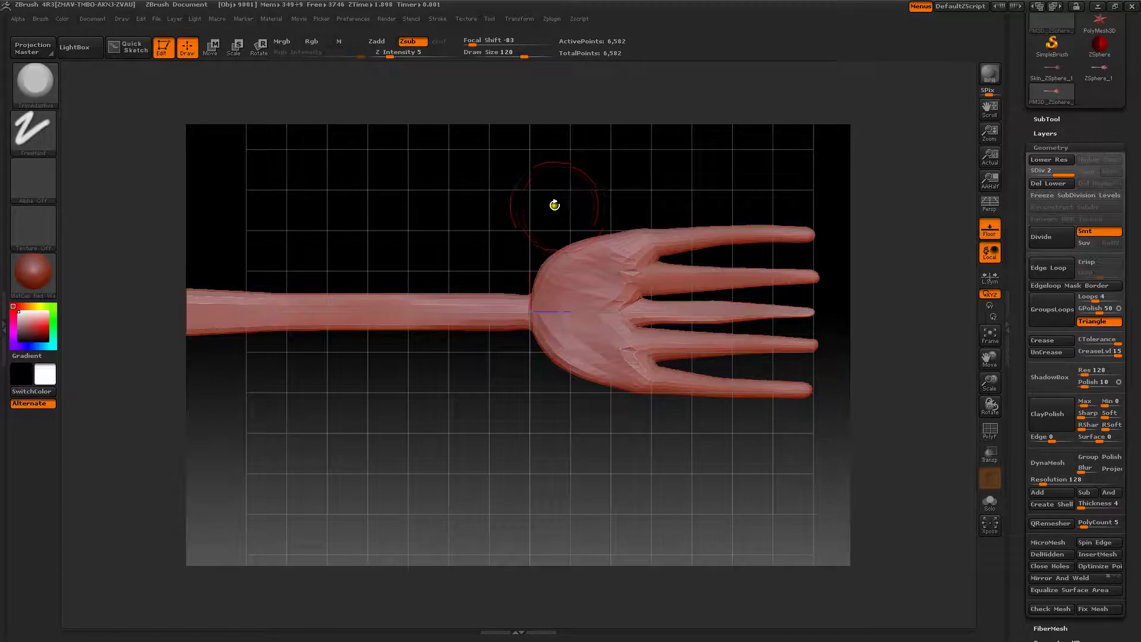
- Set the Focal Shift to -39 and the Draw Size to 174, and flatten the other prongs on the same face
key("space")
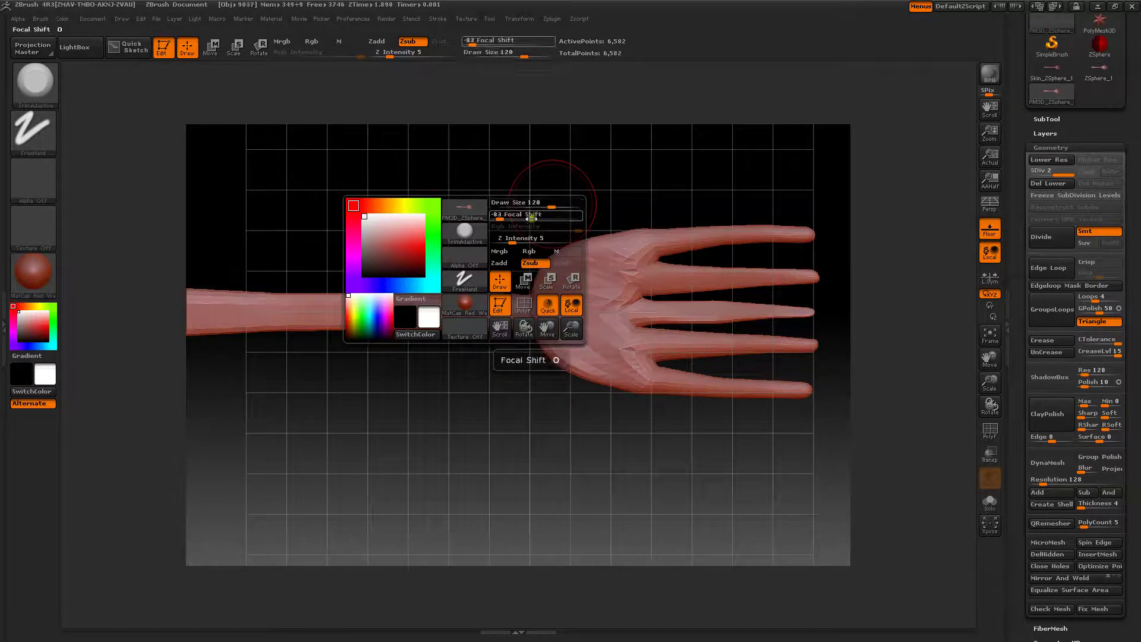
left_click_drag(505, 218, 523, 221)
left_click(563, 203)
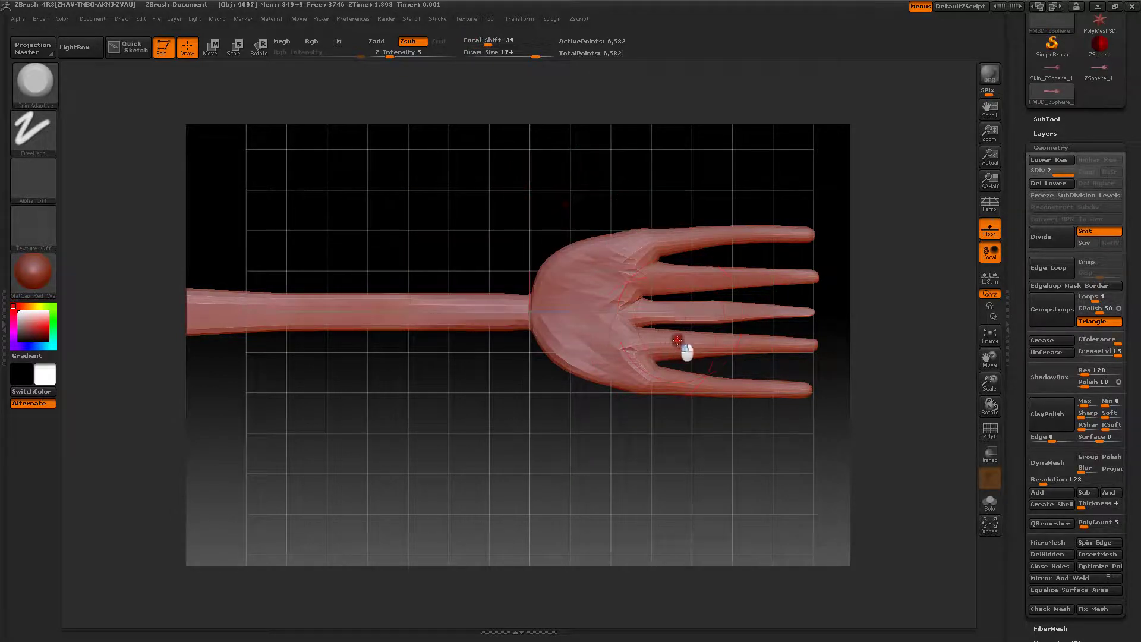
left_click_drag(677, 340, 818, 347)
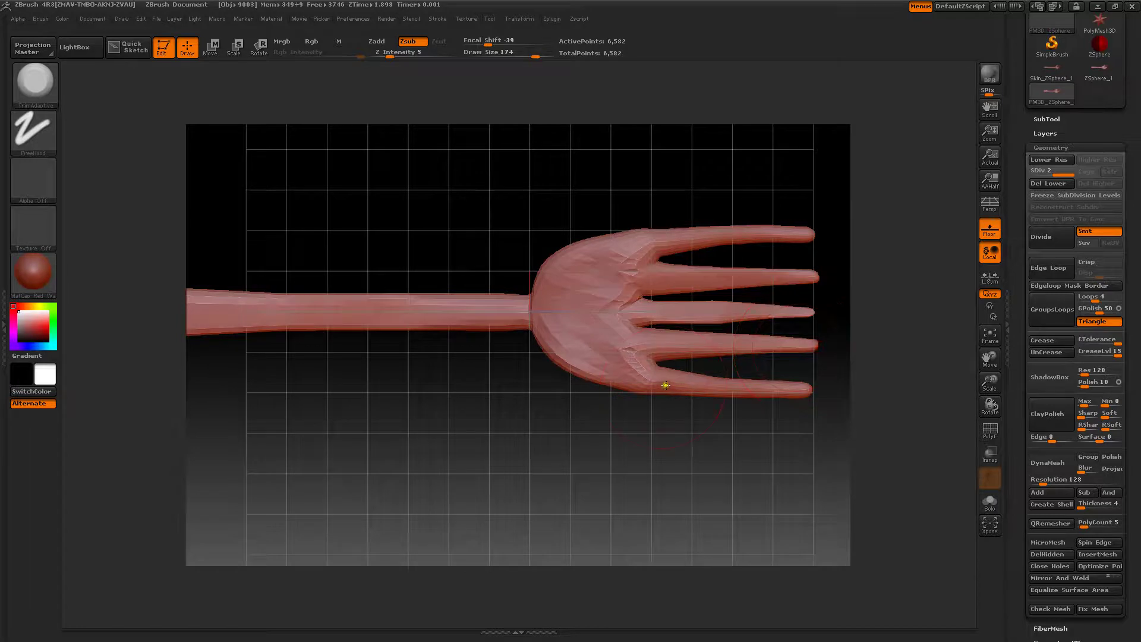
left_click_drag(666, 385, 787, 388)
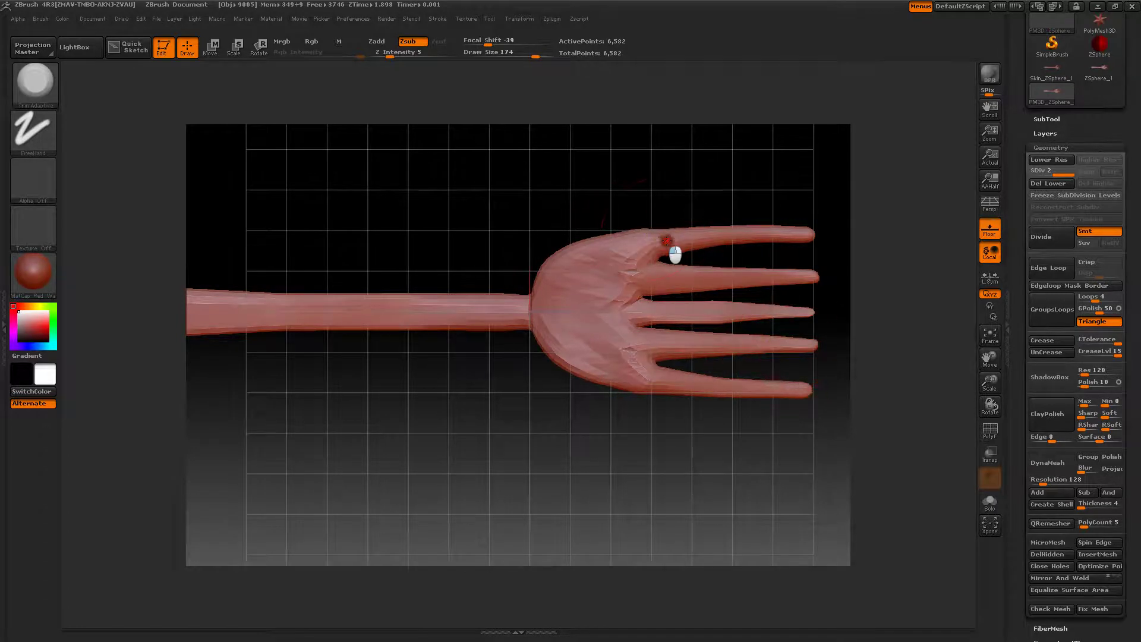
left_click_drag(667, 241, 803, 240)
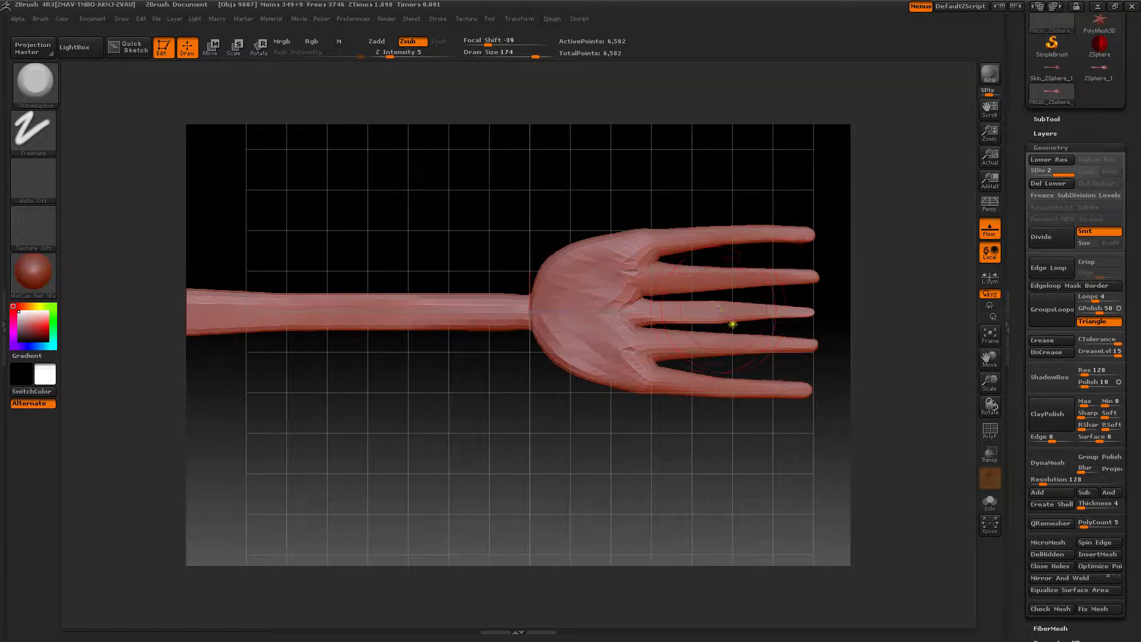
- Check the fork's side profile and subdivide the mesh once to SDiv 3
left_click_drag(526, 221, 446, 276)
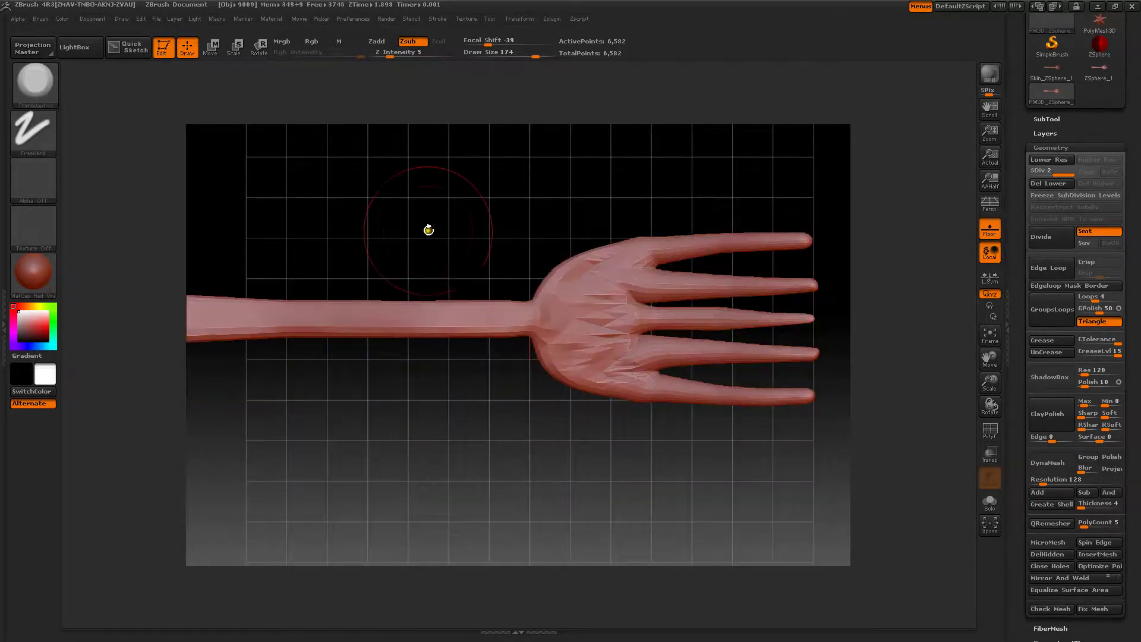
left_click_drag(472, 419, 571, 252)
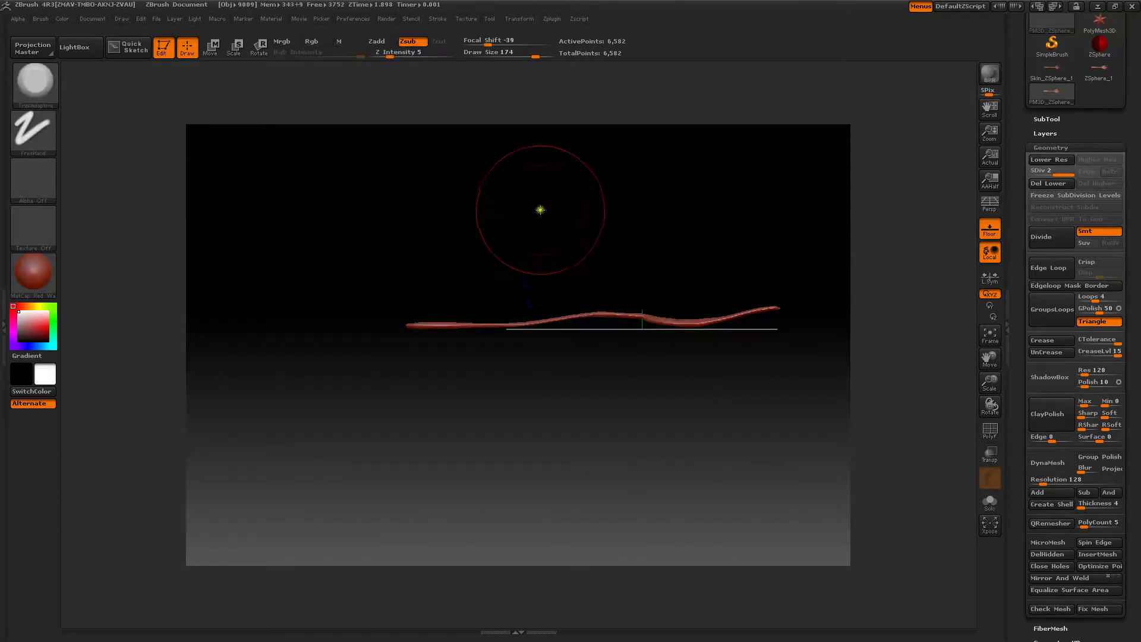
left_click_drag(539, 208, 491, 234)
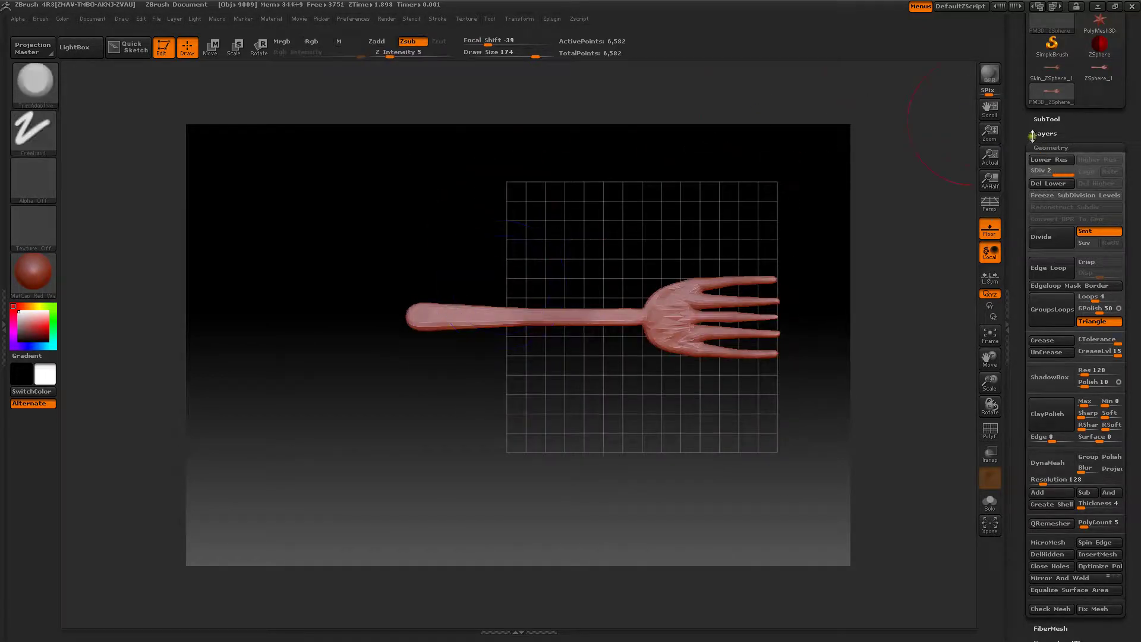
left_click(1045, 237)
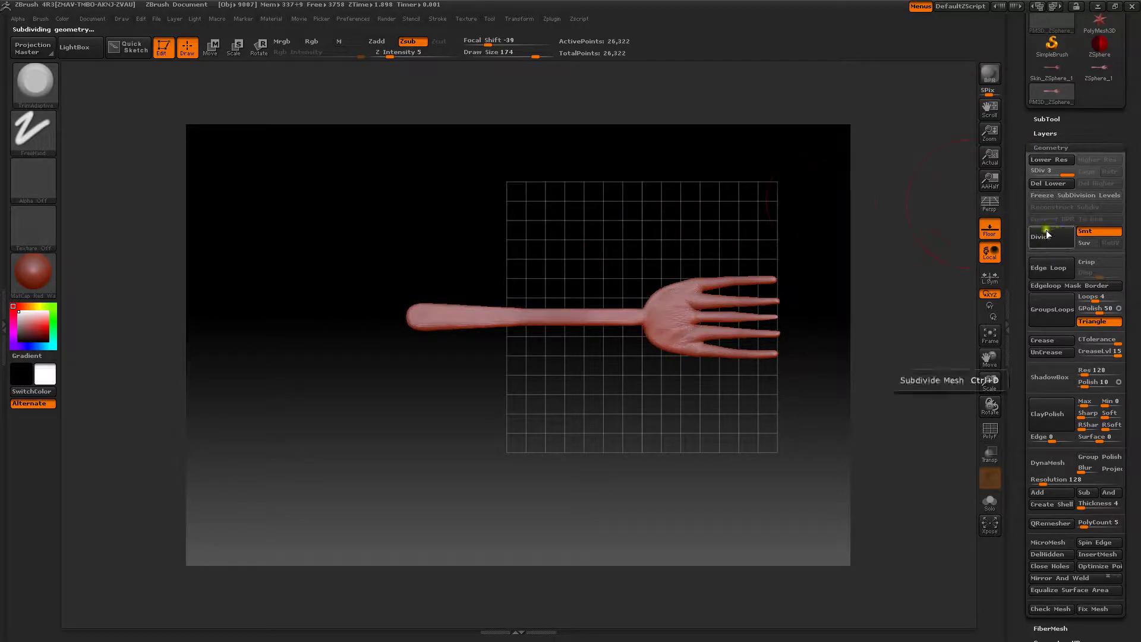
key("shift")
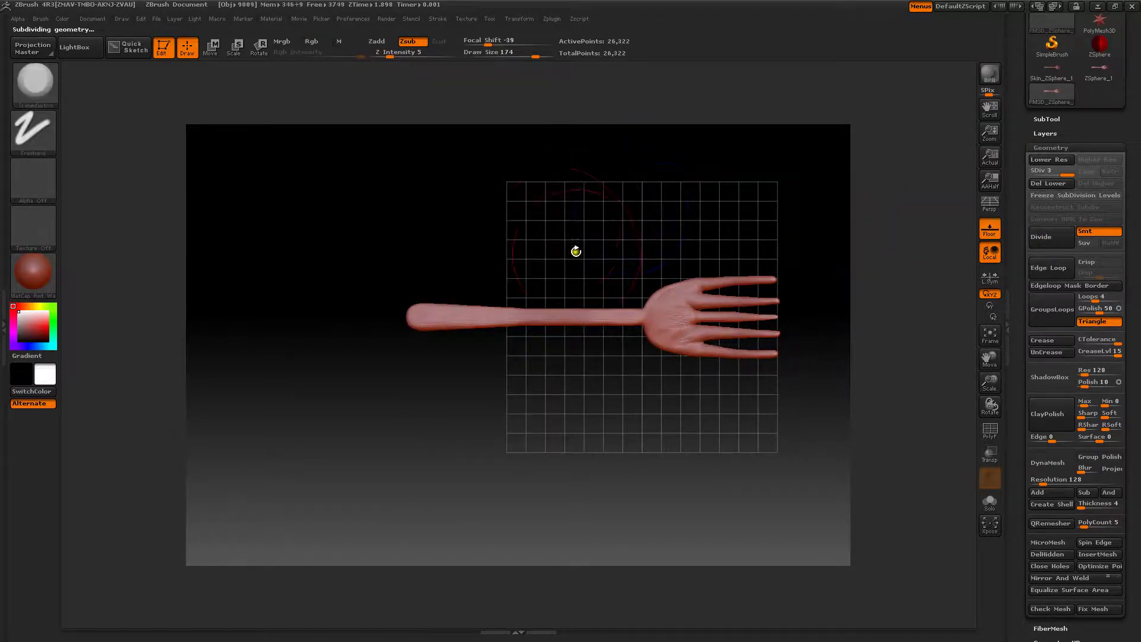
- Flatten all five prongs on the rough-palmed face of the subdivided fork with TrimAdaptive strokes toward the tips
mouse_move(580, 250)
left_mouse_down("alt")
mouse_move(544, 274)
mouse_move(546, 398)
left_mouse_up("alt")
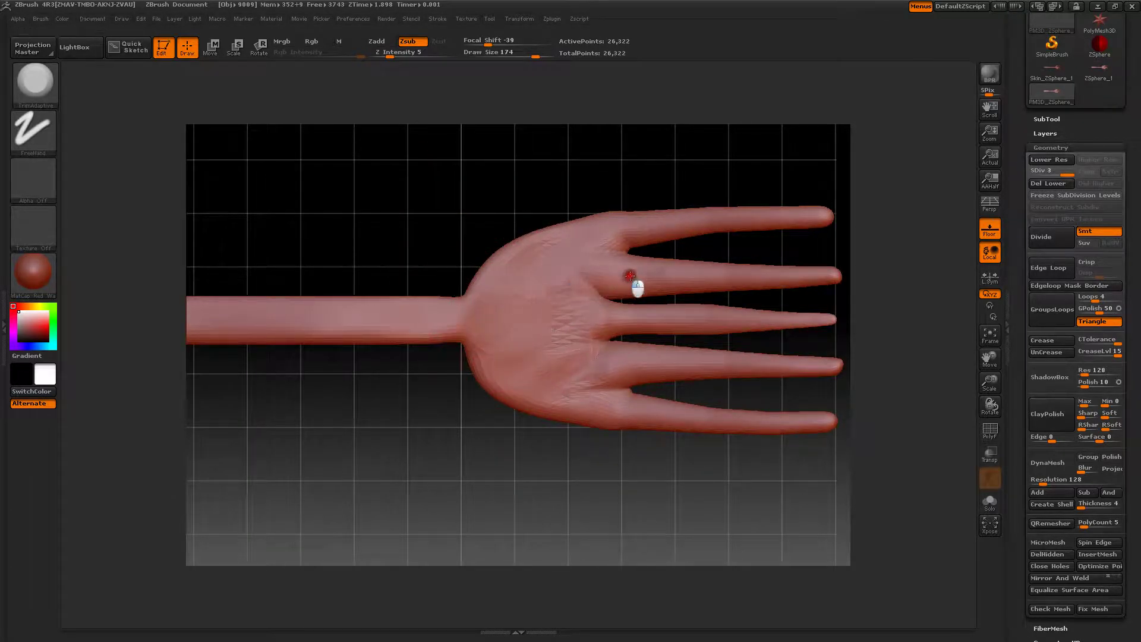
left_click_drag(630, 276, 836, 275)
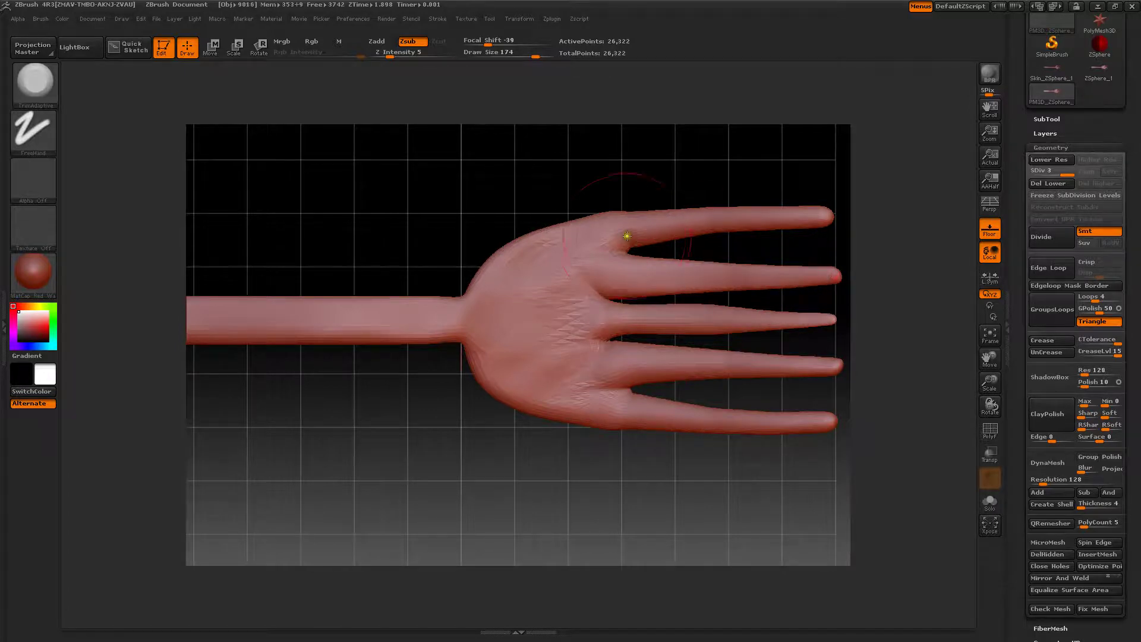
left_click_drag(671, 237, 789, 234)
left_click_drag(620, 323, 787, 319)
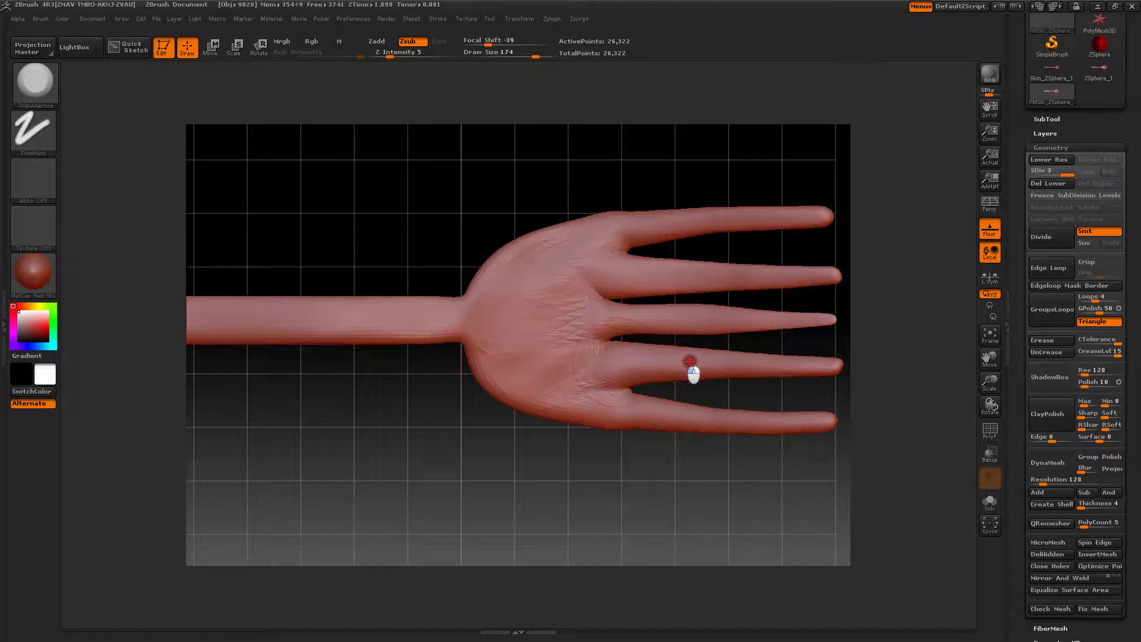
left_click_drag(690, 362, 825, 367)
left_click_drag(623, 406, 825, 418)
- Turn the fork over and flatten the palm and prongs on its opposite face
mouse_move(556, 465)
left_mouse_down()
mouse_move(547, 472)
mouse_move(529, 443)
mouse_move(519, 234)
left_mouse_up()
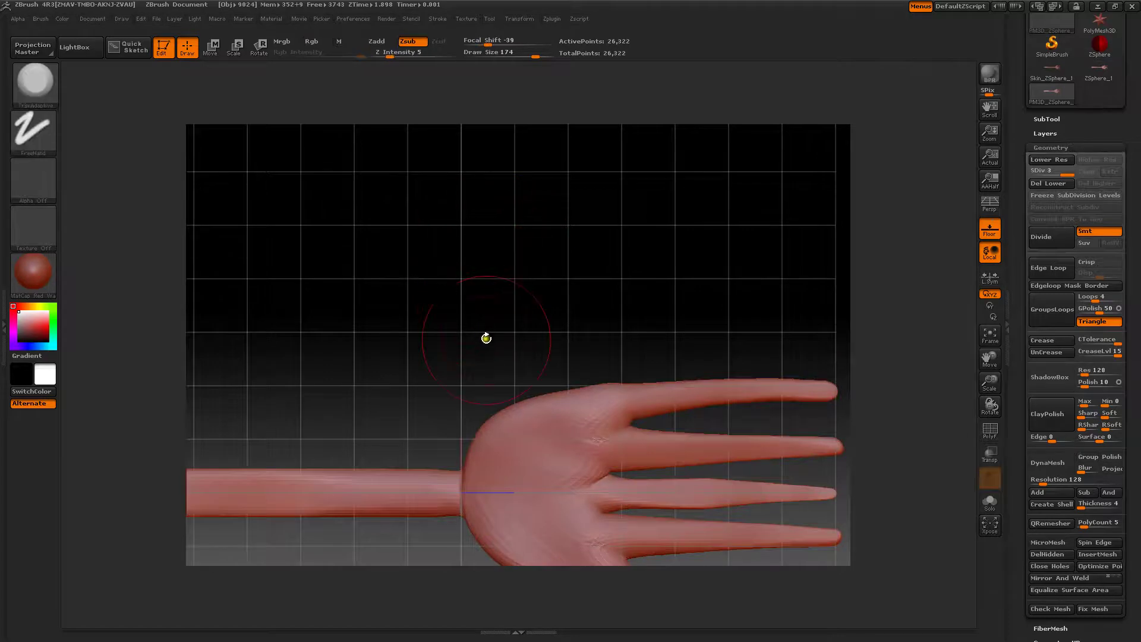
mouse_move(486, 338)
left_mouse_down("alt")
mouse_move(448, 254)
mouse_move(503, 318)
mouse_move(525, 387)
mouse_move(451, 398)
left_mouse_up("alt")
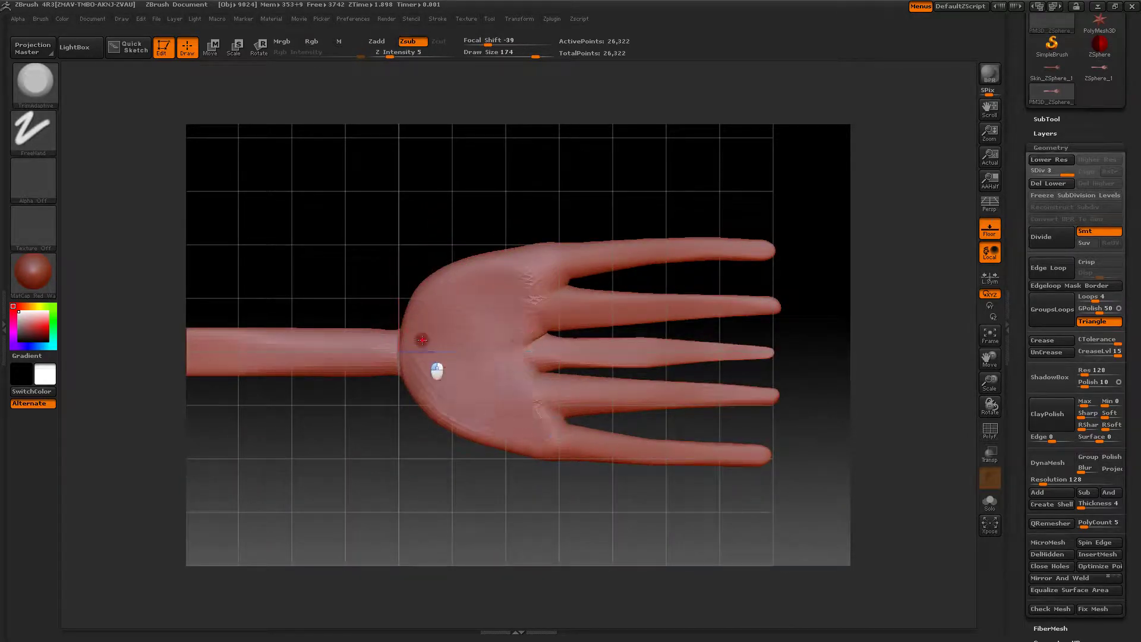
left_click_drag(561, 256, 756, 253)
left_click_drag(582, 396, 720, 396)
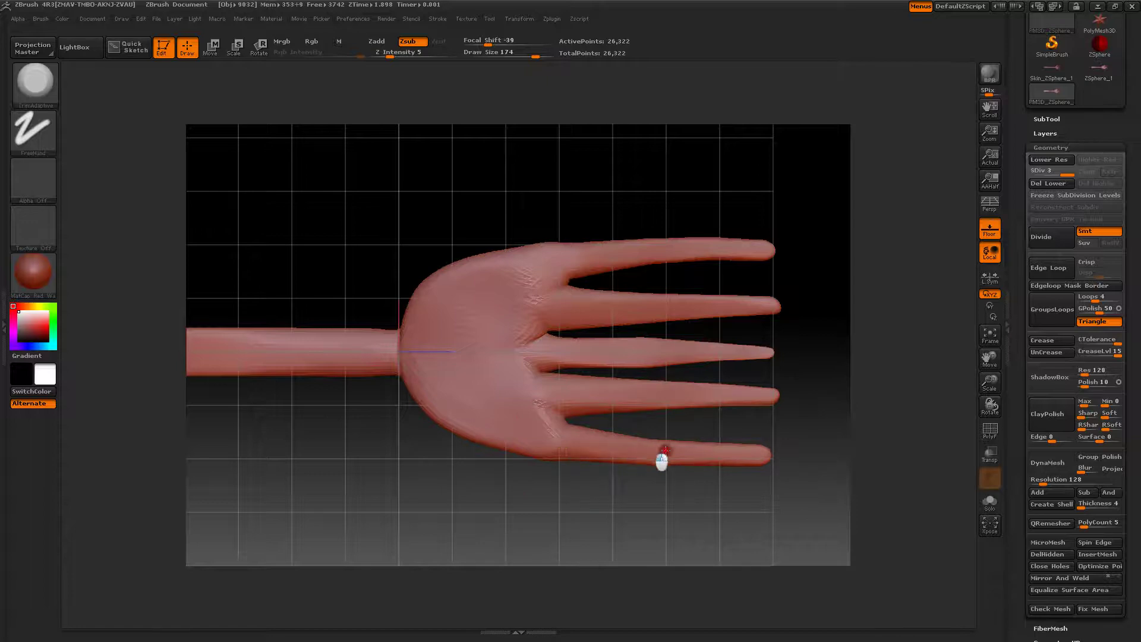
- Flatten the subdivided handle from its rounded end to the fork's head on the rough-palmed face
mouse_move(357, 184)
left_mouse_down()
mouse_move(380, 219)
mouse_move(374, 318)
mouse_move(348, 287)
mouse_move(504, 262)
mouse_move(504, 329)
mouse_move(405, 313)
left_mouse_up()
left_click_drag(440, 354, 487, 244)
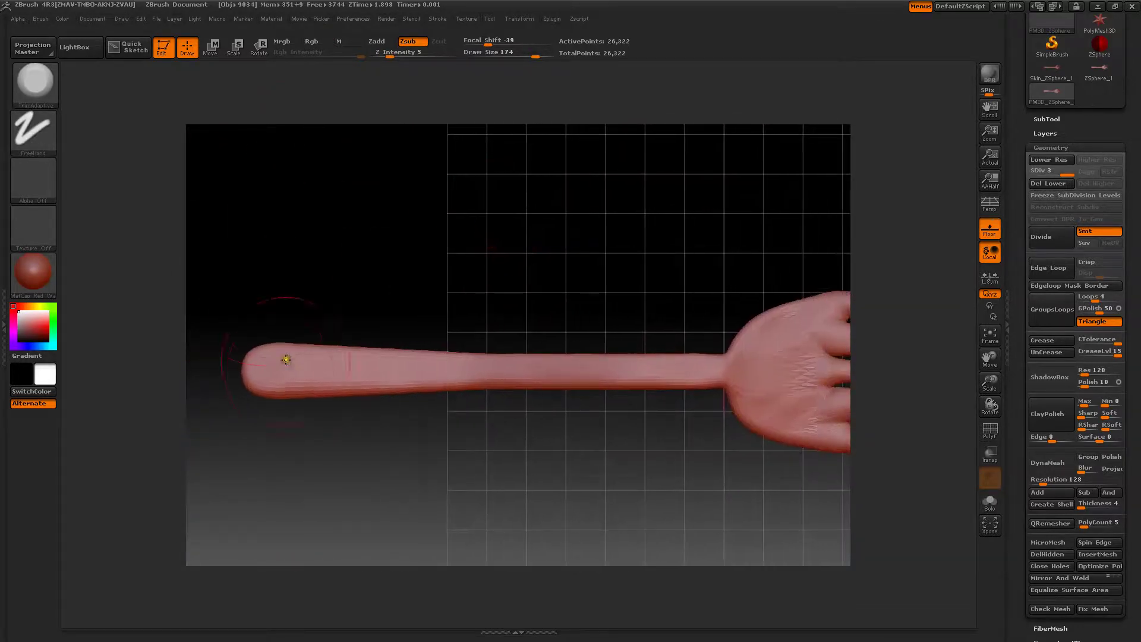
left_click_drag(265, 373, 715, 376)
mouse_move(525, 280)
left_mouse_down()
mouse_move(527, 176)
mouse_move(495, 179)
mouse_move(494, 232)
mouse_move(499, 186)
left_mouse_up()
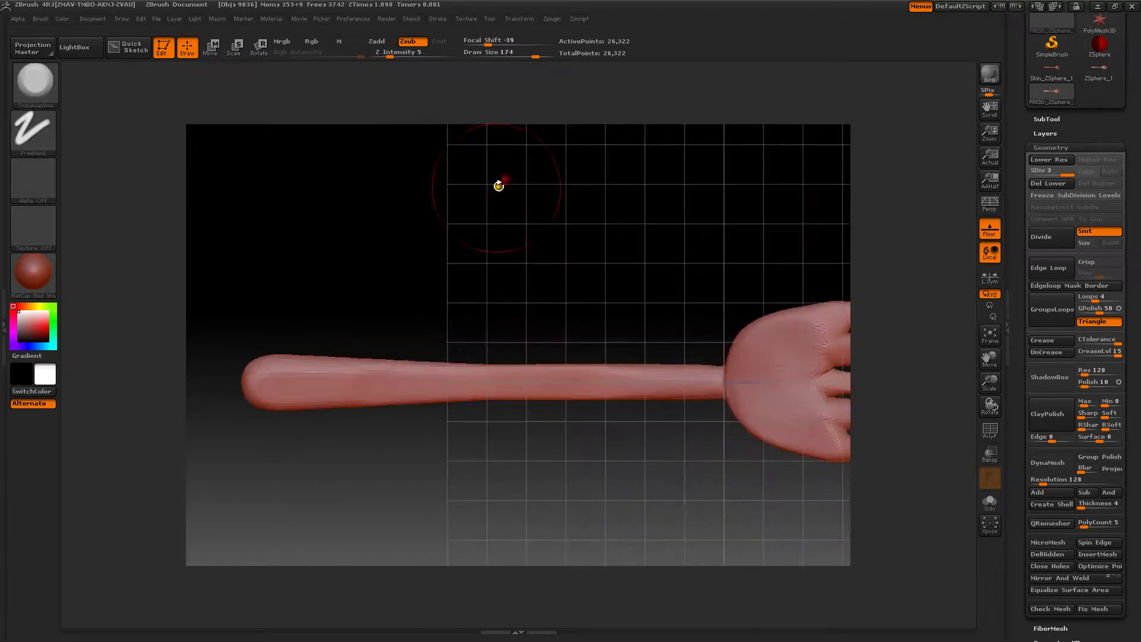
- Switch to the Standard brush and set its draw size to 133
left_click(35, 83)
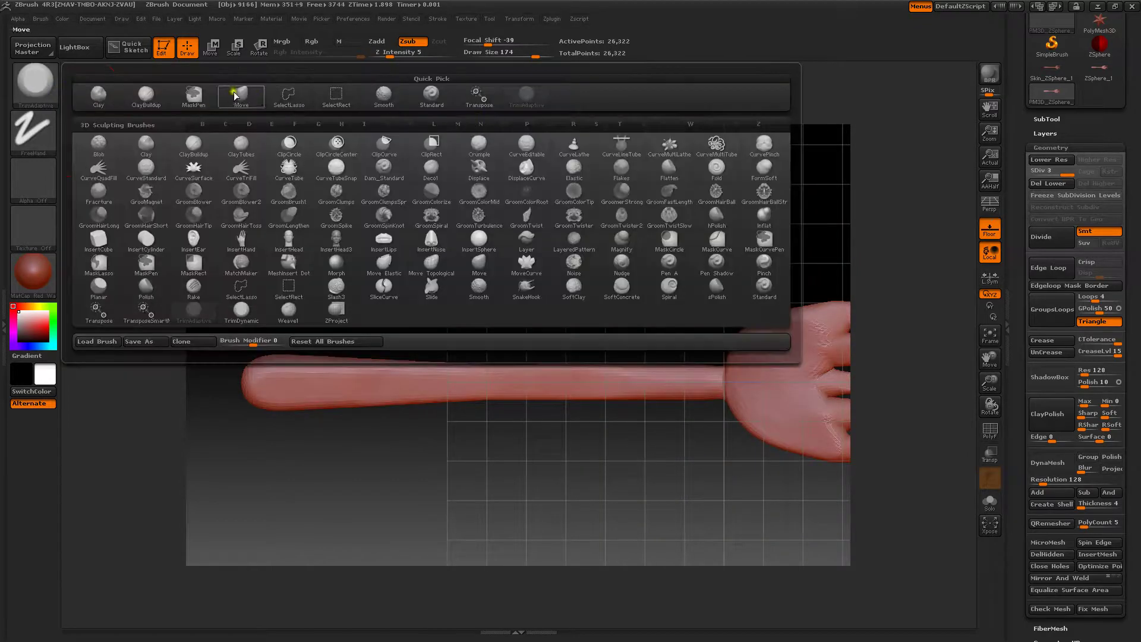
left_click(427, 94)
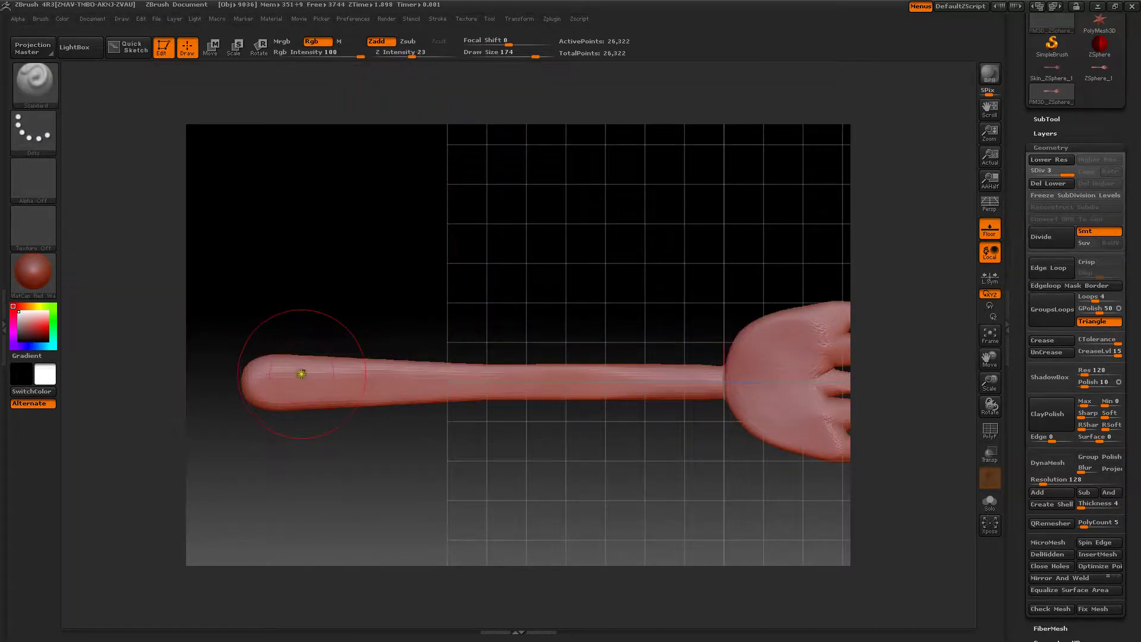
right_click(316, 326)
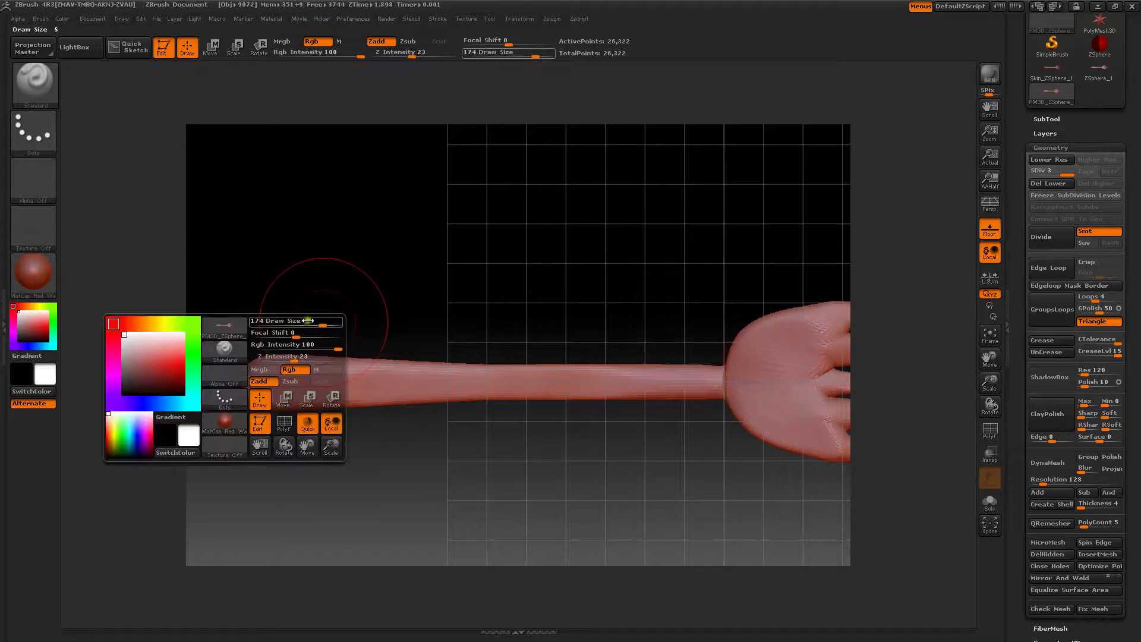
left_click_drag(319, 323, 297, 322)
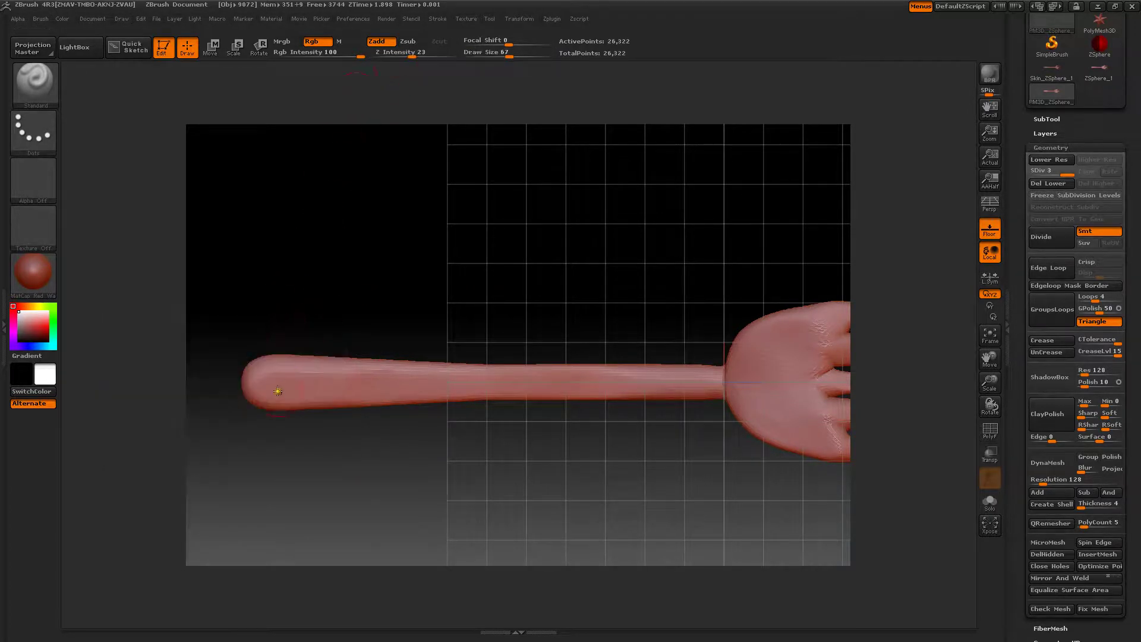
right_click(299, 333)
left_click_drag(298, 310, 322, 312)
- Build up the handle from its rounded end to the head at Z intensity 9 and smooth the rounded end
left_click_drag(268, 383, 311, 380)
key("ctrl+z")
left_click_drag(413, 53, 411, 54)
left_click_drag(272, 386, 709, 383)
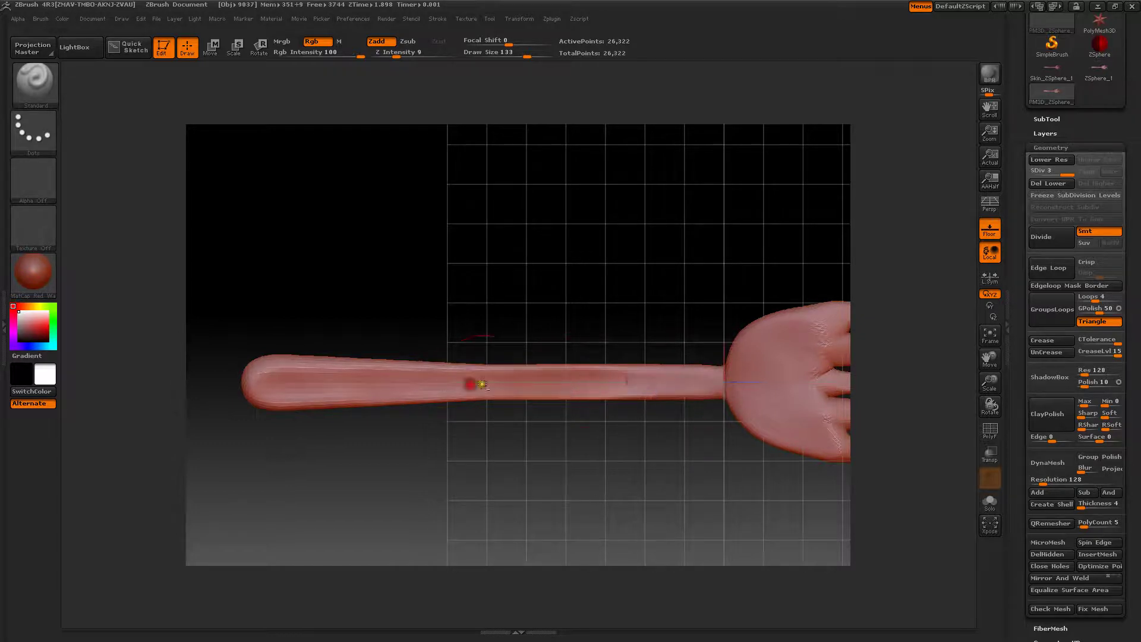
mouse_move(280, 392)
left_mouse_down("shift")
mouse_move(349, 378)
mouse_move(286, 381)
left_mouse_up("shift")
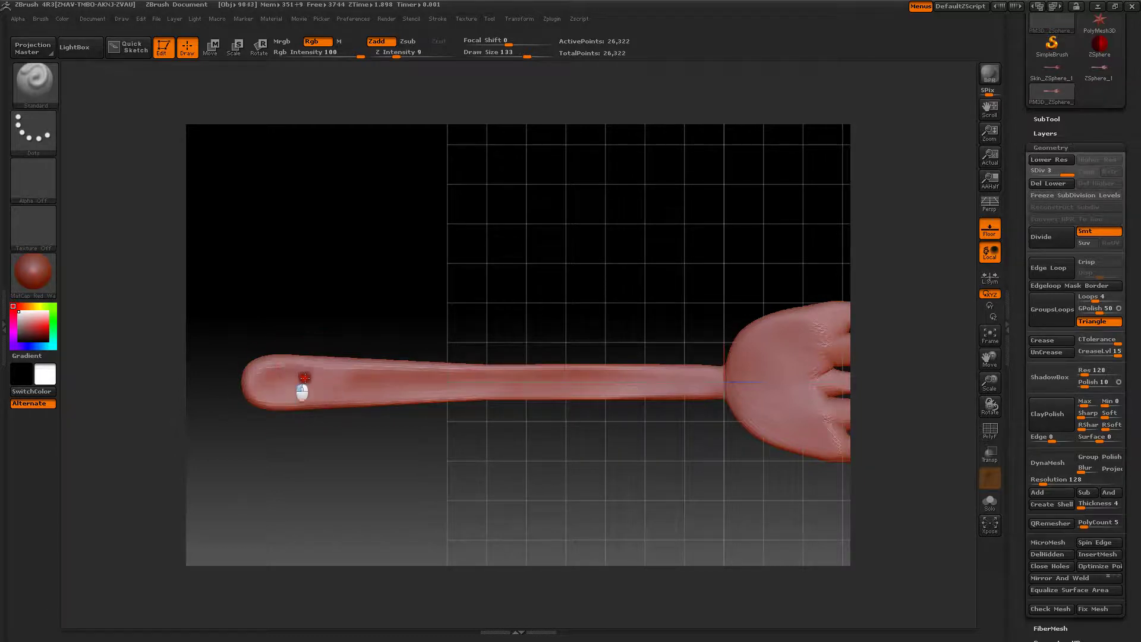
- Subdivide the fork to SDiv 4 and smooth the rough patch on the palm near the prong bases
mouse_move(369, 242)
left_mouse_down()
mouse_move(367, 222)
mouse_move(349, 319)
mouse_move(367, 291)
mouse_move(362, 257)
left_mouse_up()
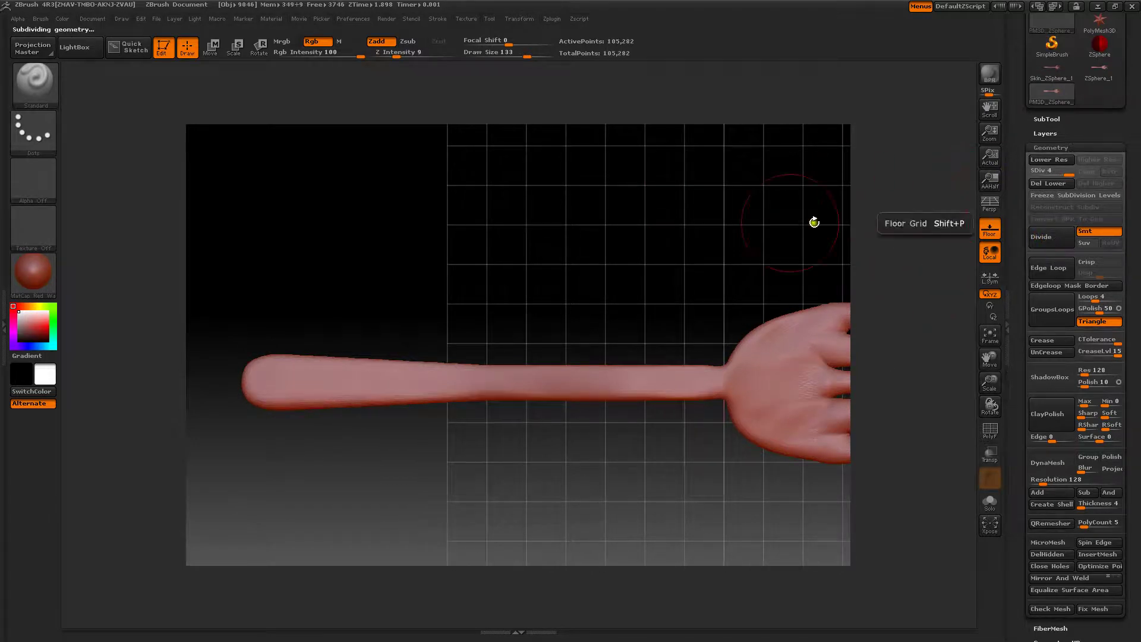
left_click_drag(657, 247, 565, 295, "shift")
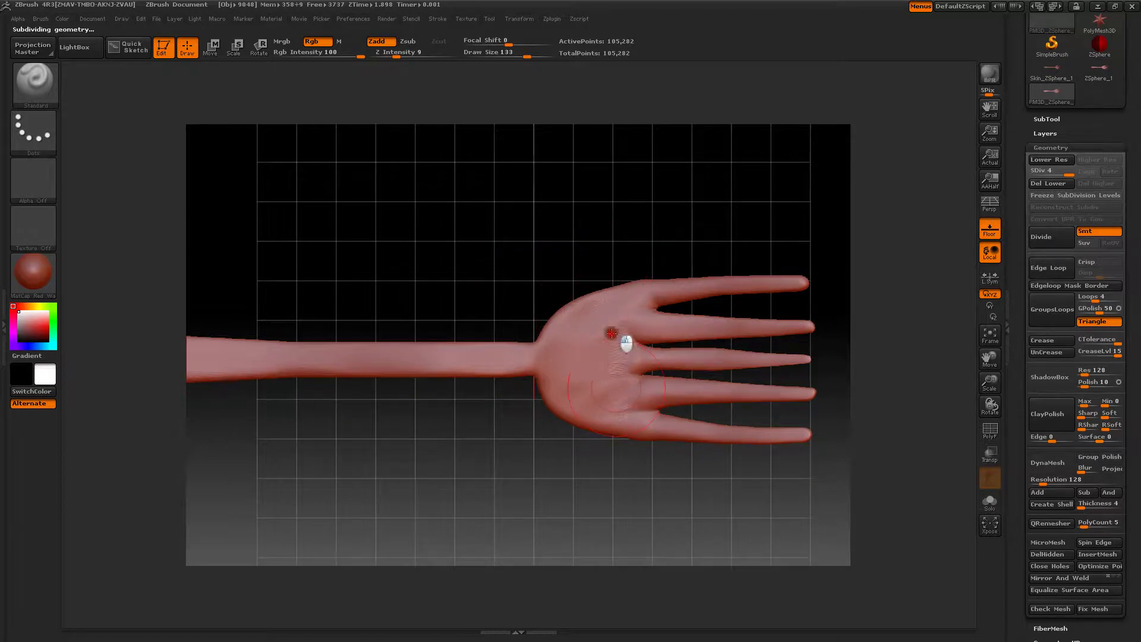
mouse_move(482, 280)
left_mouse_down()
mouse_move(462, 237)
mouse_move(499, 255)
mouse_move(469, 175)
left_mouse_up()
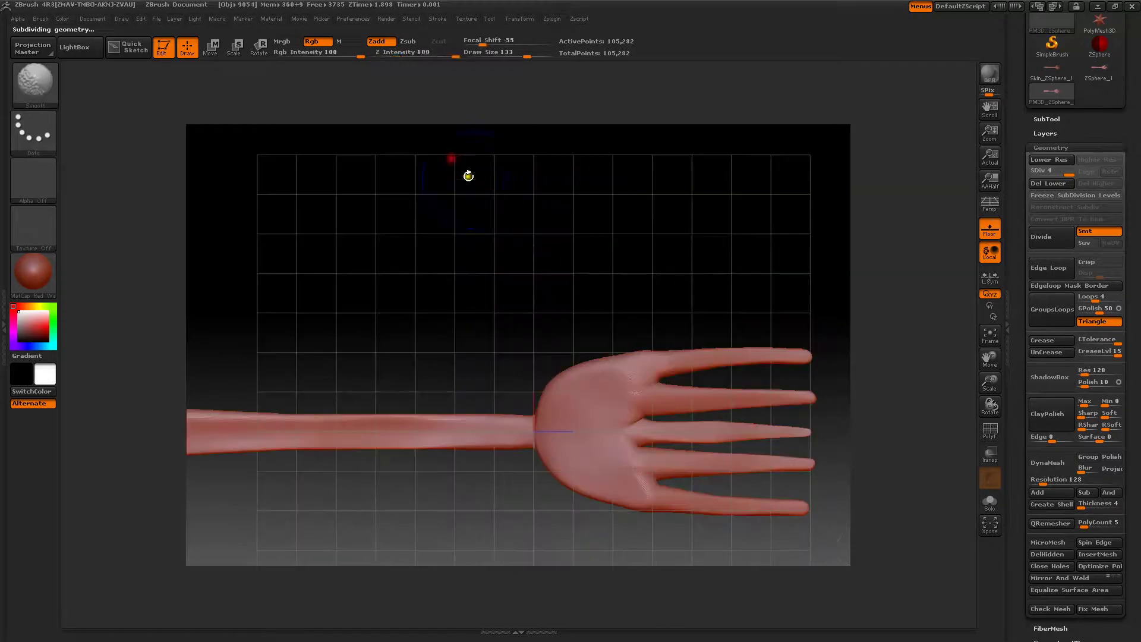
left_click_drag(527, 270, 495, 261)
left_click_drag(610, 497, 586, 439)
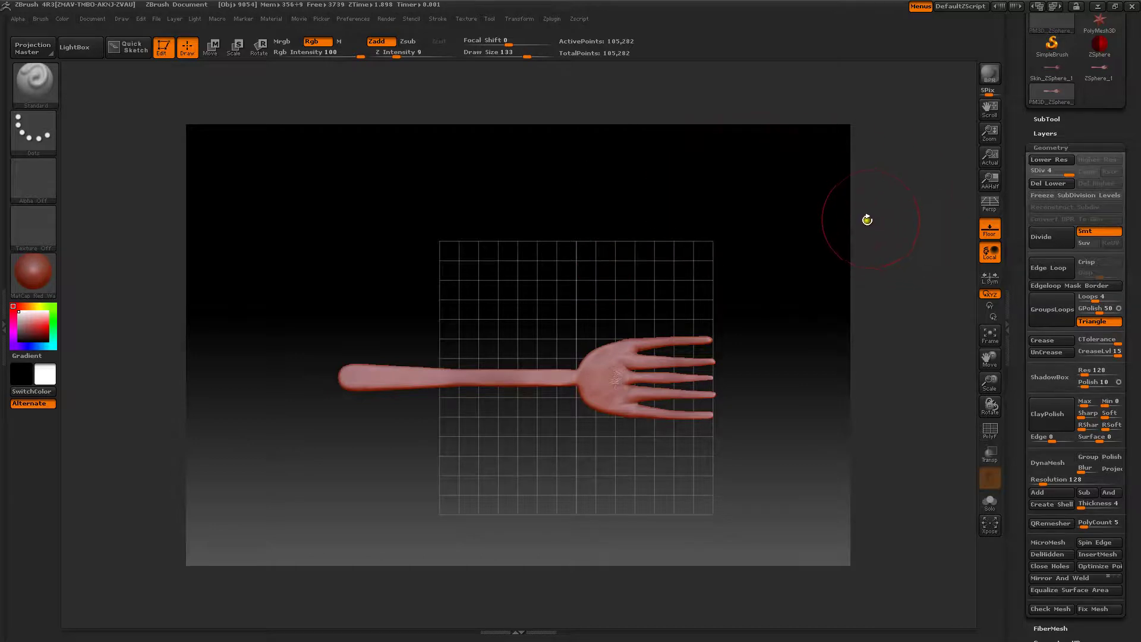
- Subdivide the fork to SDiv 5 and try ClayPolish on the mesh
left_click(1041, 237)
mouse_move(579, 252)
left_mouse_down()
mouse_move(597, 261)
mouse_move(598, 252)
left_mouse_up()
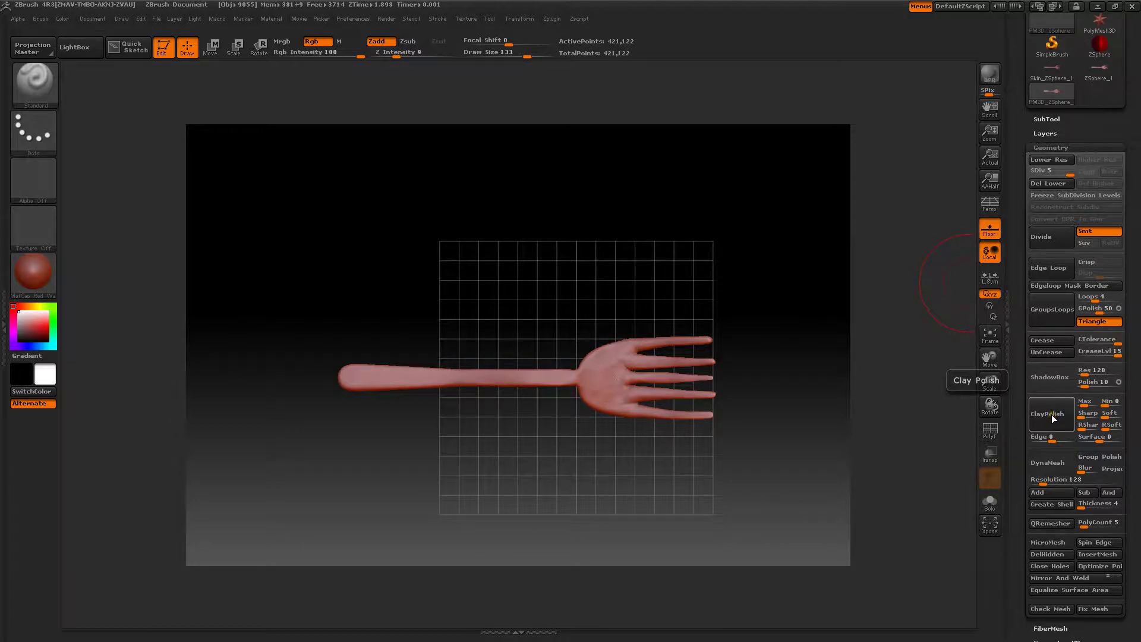
left_click(1054, 419)
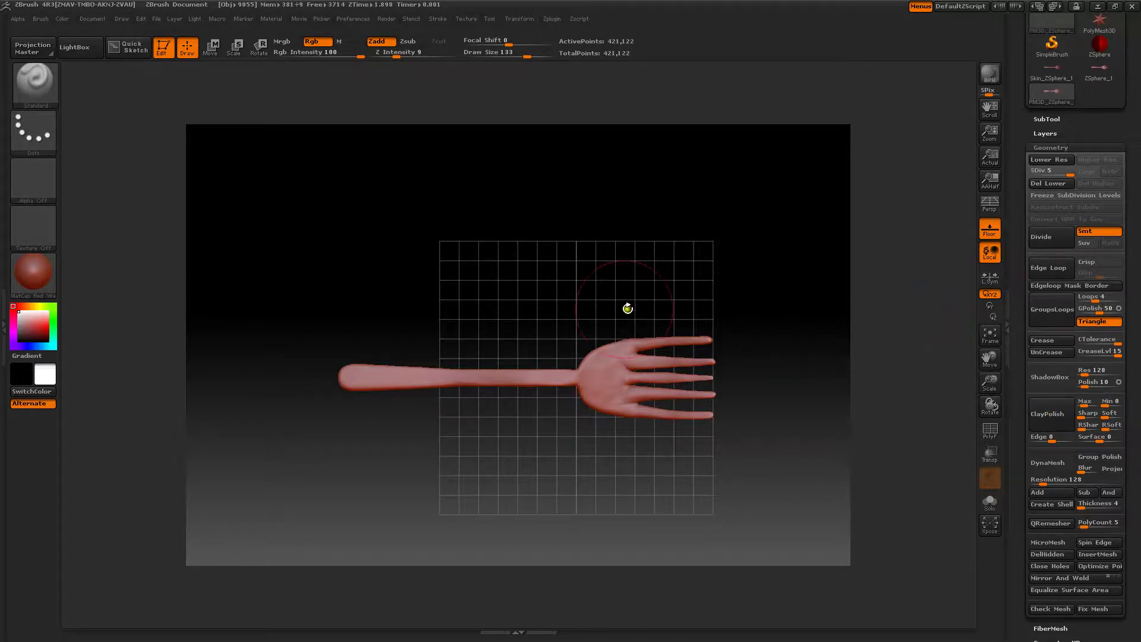
- Smooth the remaining roughness on the palm around the bases of the middle prongs
mouse_move(624, 311)
left_mouse_down()
mouse_move(554, 263)
mouse_move(543, 287)
mouse_move(549, 340)
mouse_move(529, 341)
left_mouse_up()
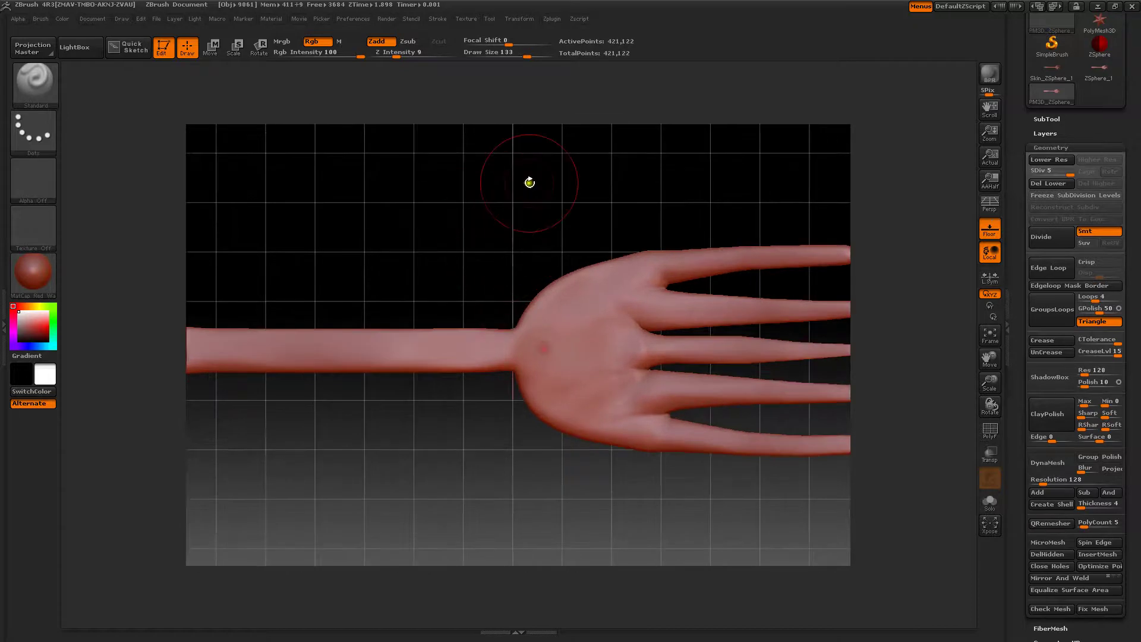
key("shift")
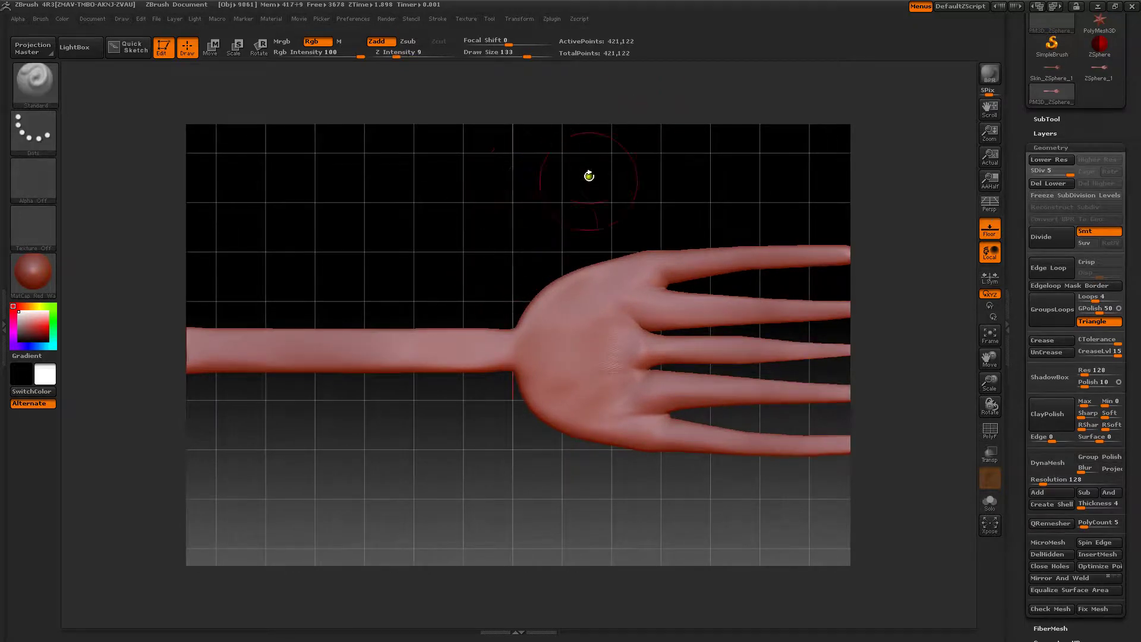
left_click_drag(589, 176, 645, 293, "alt")
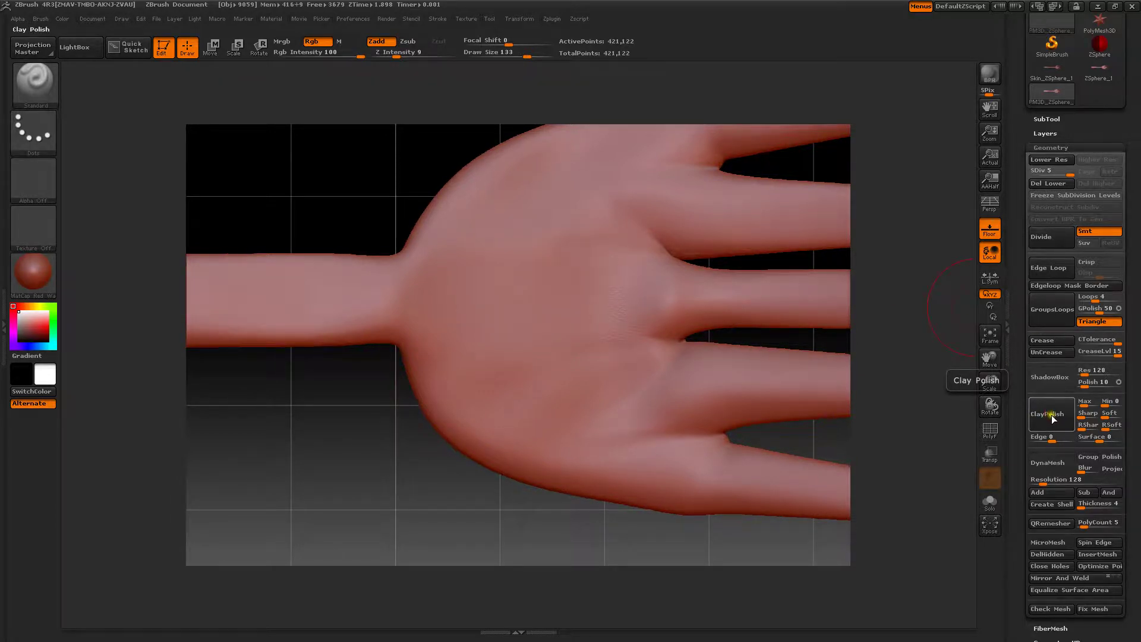
left_click_drag(393, 493, 416, 209, "alt")
- Set the Z intensity to 7 and add Standard strokes along the handle from its rounded end to the head
left_click_drag(359, 264, 506, 223, "alt")
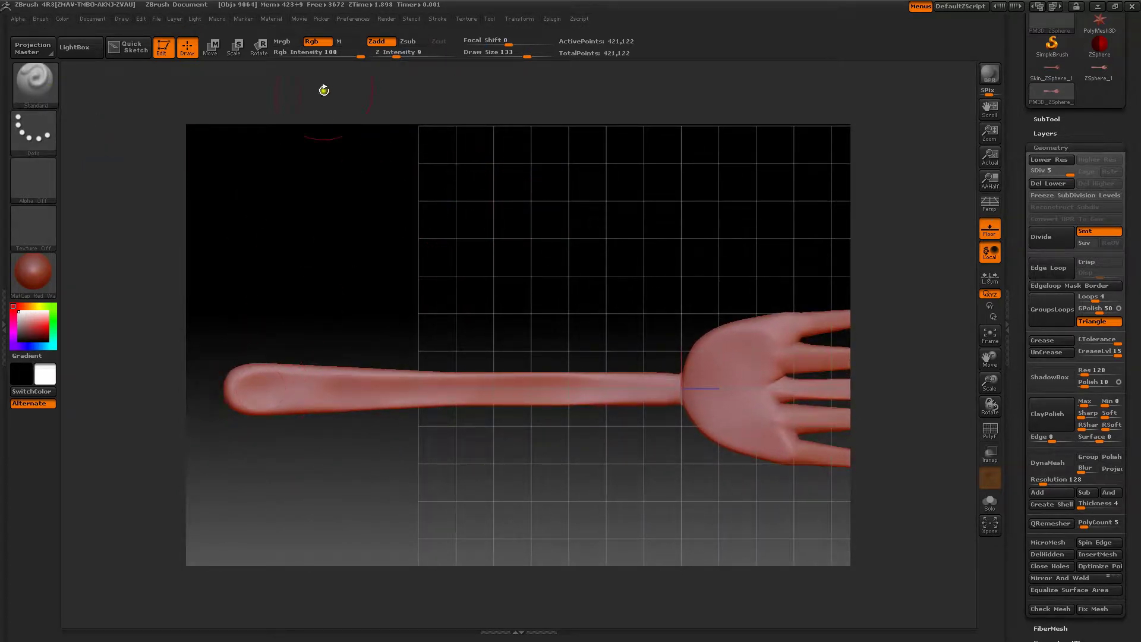
left_click_drag(397, 56, 386, 57)
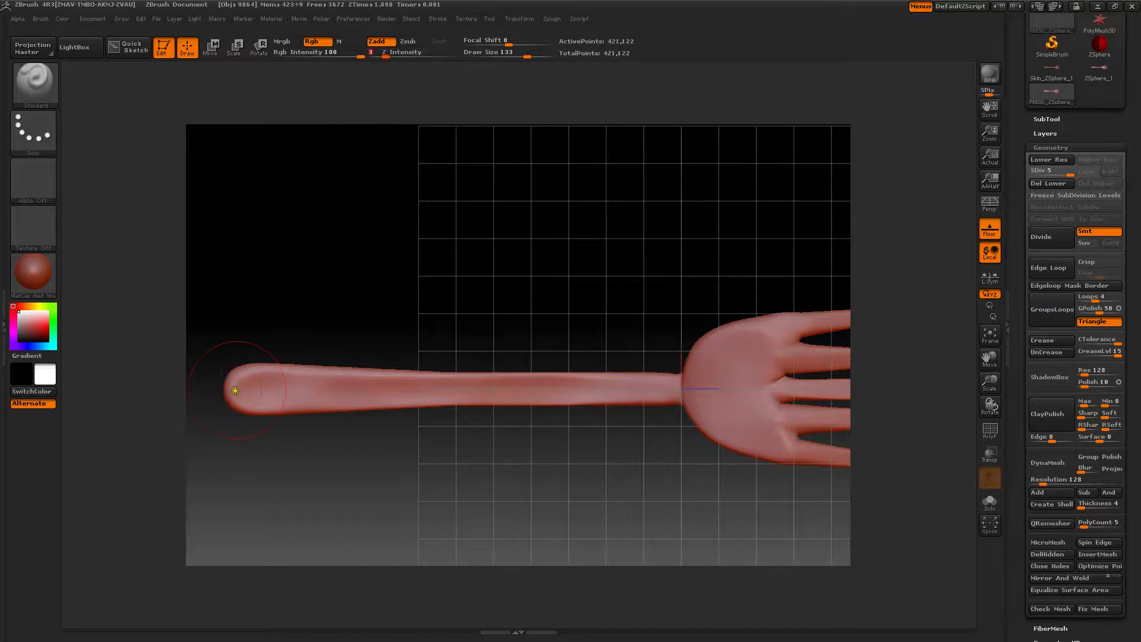
left_click(394, 57)
left_click_drag(272, 383, 467, 389)
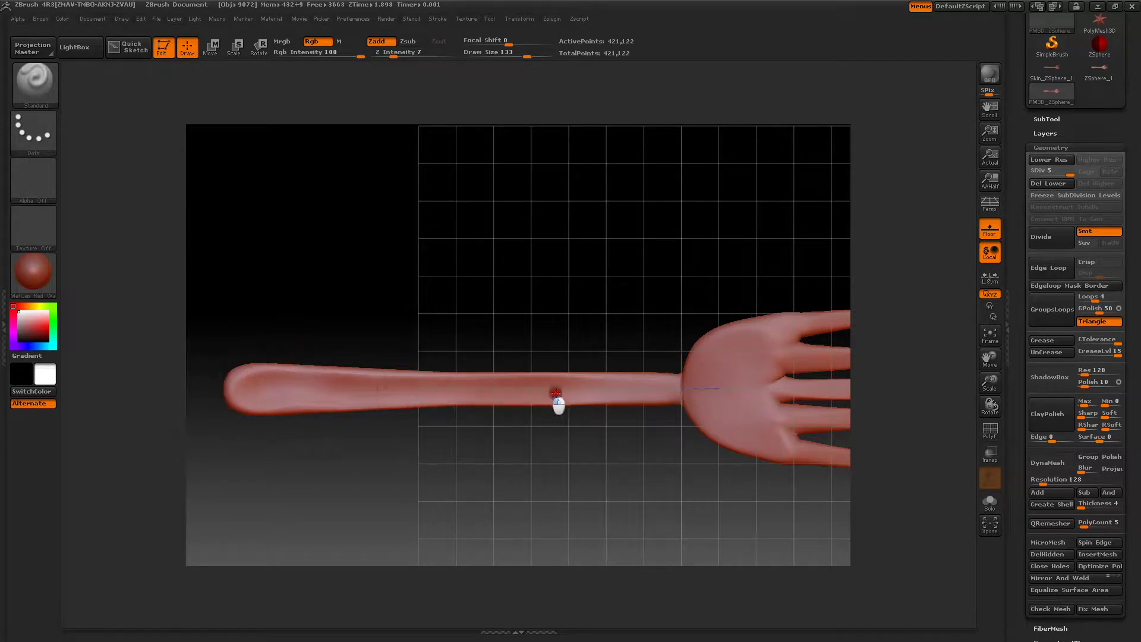
left_click_drag(557, 404, 661, 389)
- Turn the fork over and set the Standard brush to Z intensity 23 and draw size 211
mouse_move(616, 346)
left_mouse_down()
mouse_move(451, 232)
mouse_move(405, 278)
left_mouse_up()
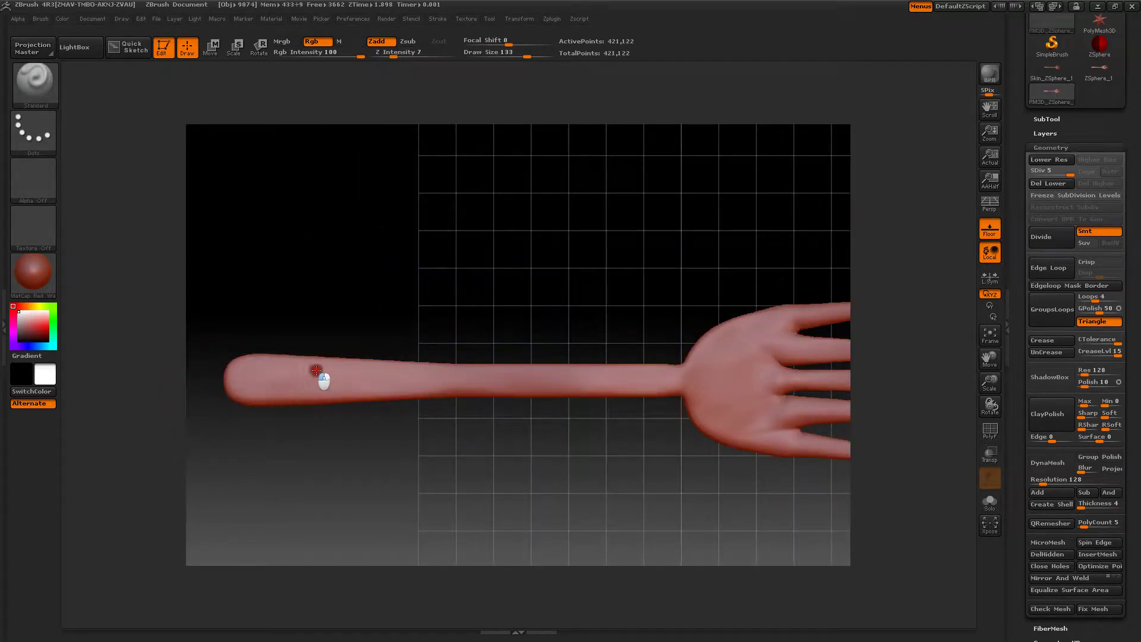
mouse_move(327, 383)
left_mouse_down()
mouse_move(250, 377)
mouse_move(260, 369)
left_mouse_up()
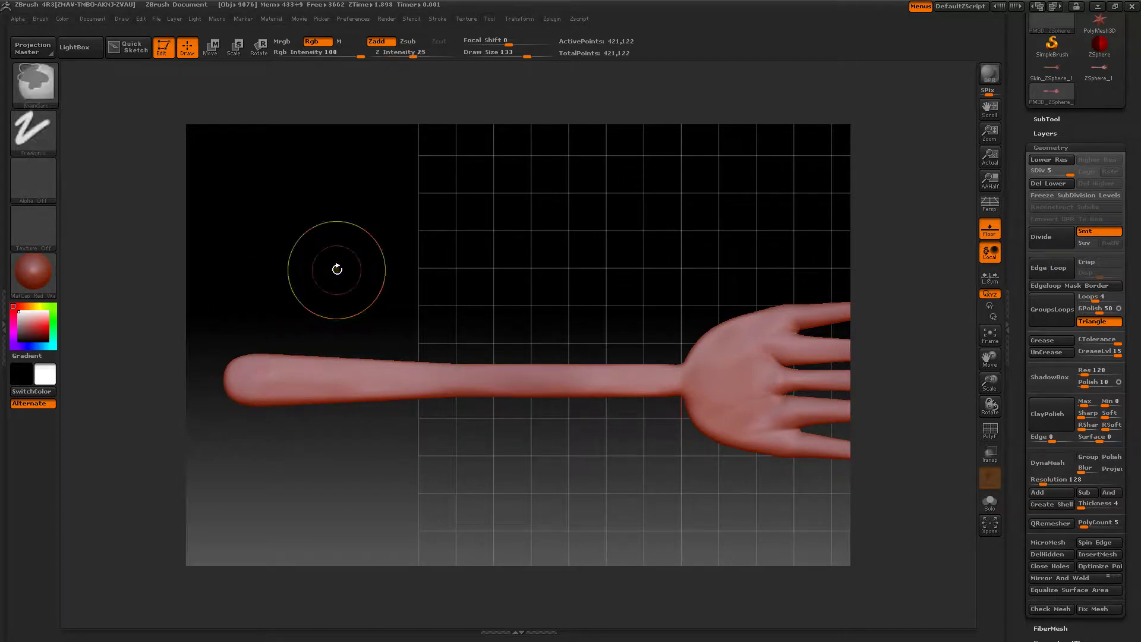
key("ctrl+z")
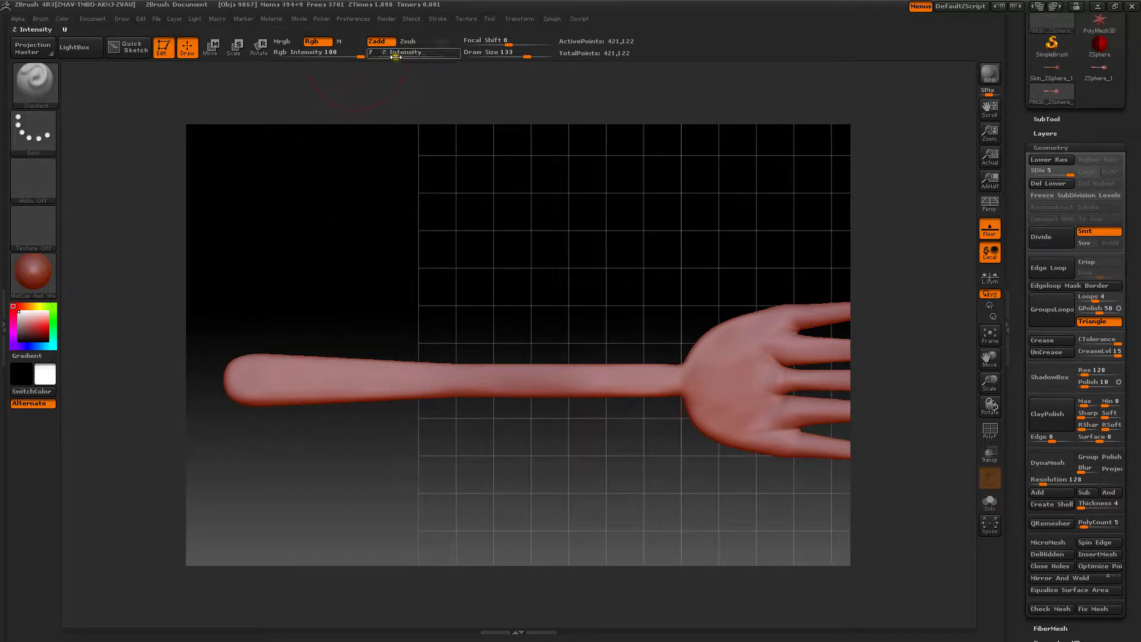
key("Return")
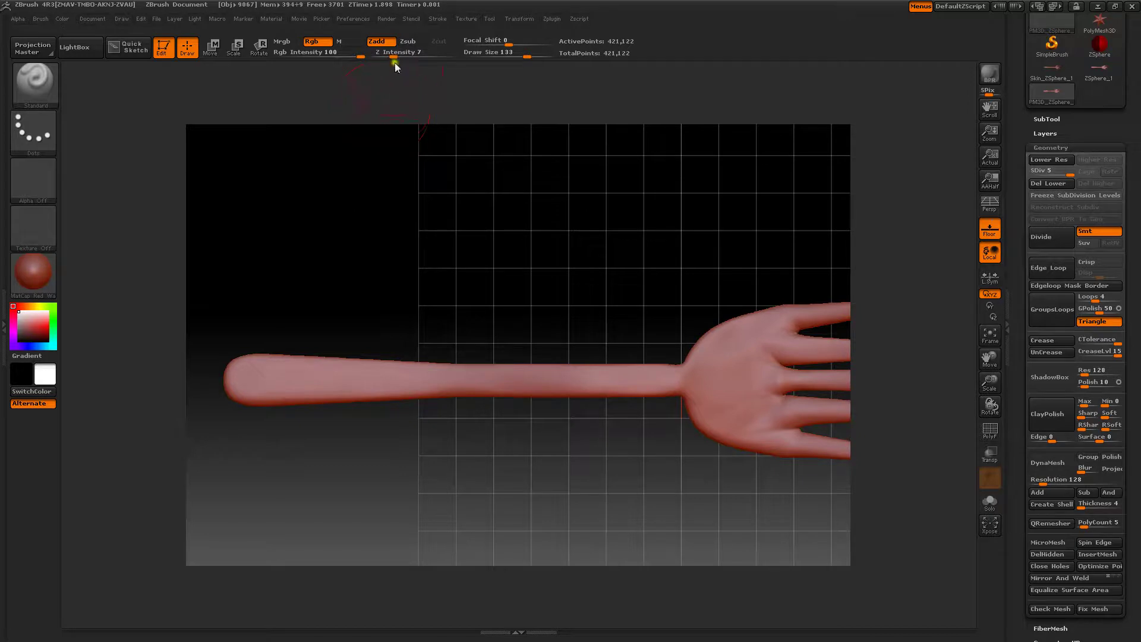
left_click_drag(395, 57, 410, 55)
key("space")
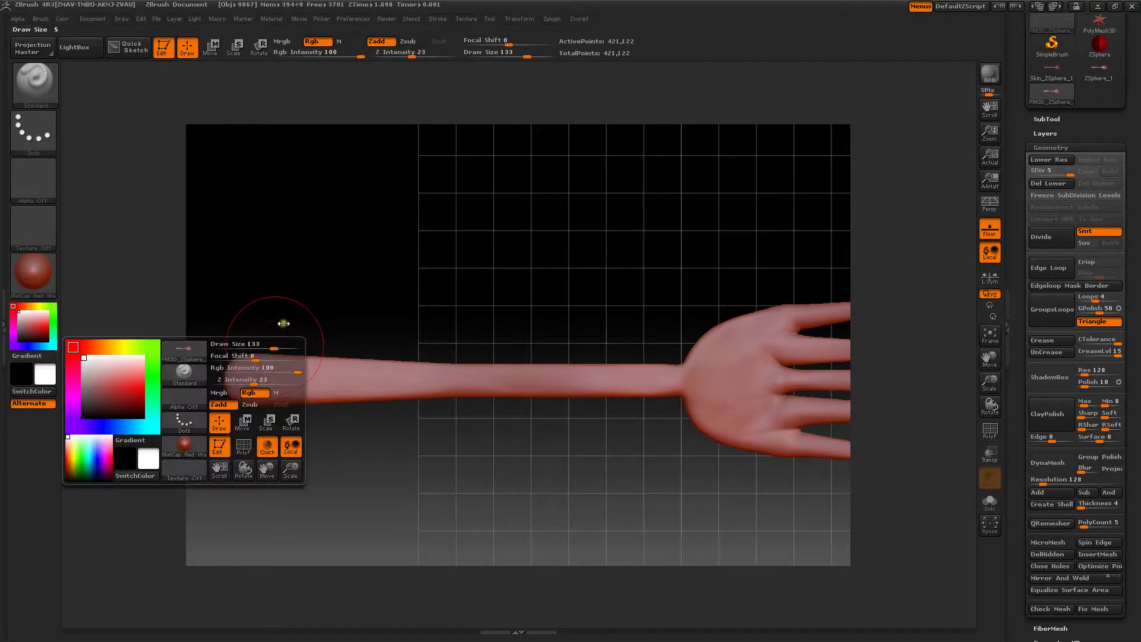
left_click_drag(272, 345, 309, 343)
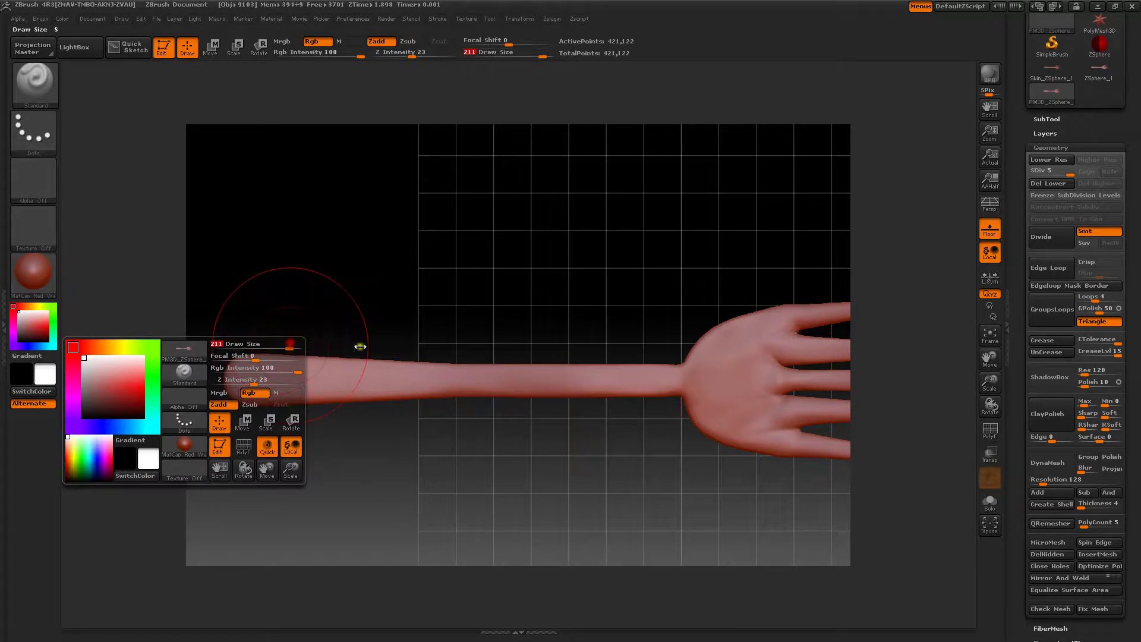
- Lower the Z intensity to 12 and build up the opposite face of the handle from its rounded end to the head
left_click_drag(259, 378, 291, 379)
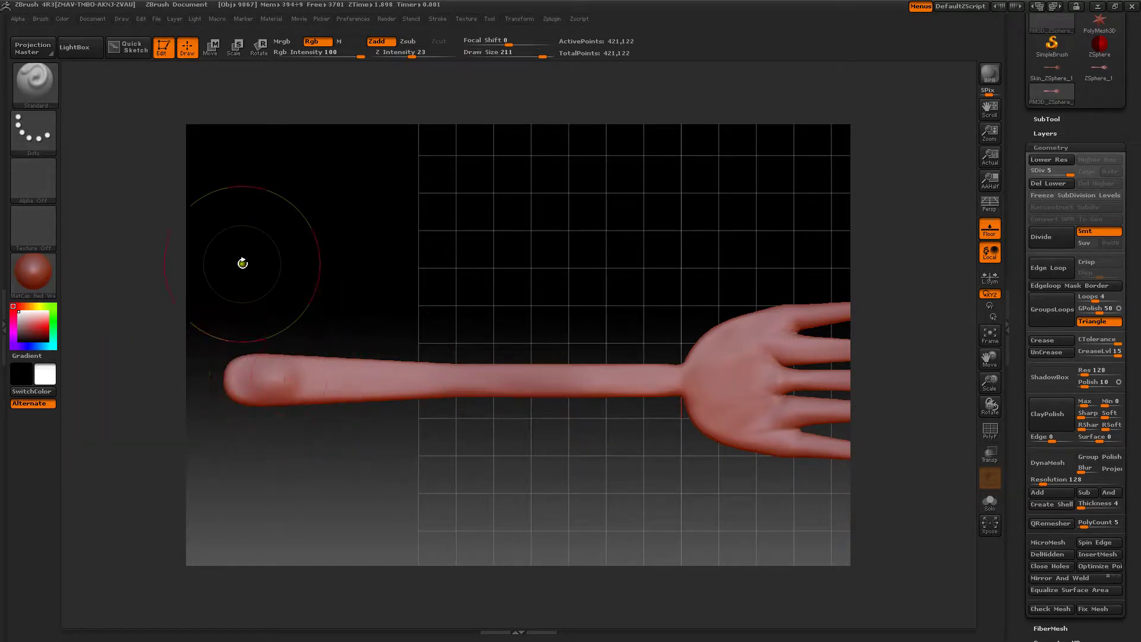
key("ctrl+z")
left_click_drag(405, 56, 400, 56)
left_click_drag(246, 384, 676, 382)
mouse_move(617, 285)
left_mouse_down()
mouse_move(464, 290)
mouse_move(440, 232)
mouse_move(420, 255)
mouse_move(440, 265)
mouse_move(447, 220)
mouse_move(436, 301)
mouse_move(488, 281)
left_mouse_up()
left_click_drag(572, 280, 345, 286, "alt")
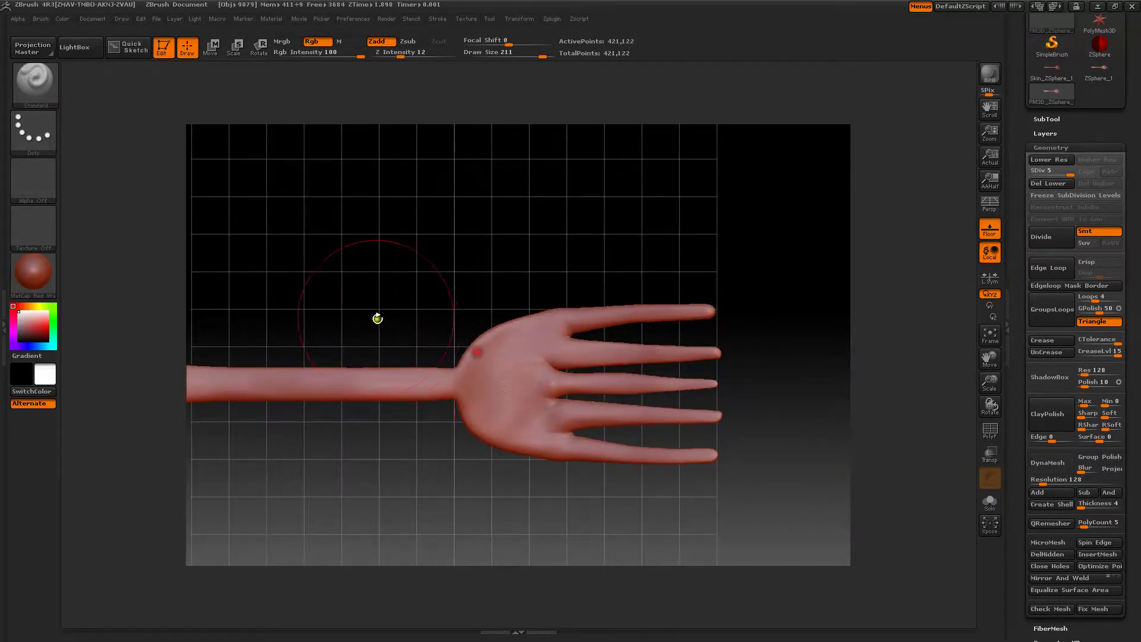
- Apply the SilverFoil material to the fork
mouse_move(377, 318)
left_mouse_down()
mouse_move(384, 283)
mouse_move(387, 344)
mouse_move(412, 255)
mouse_move(368, 205)
mouse_move(387, 336)
mouse_move(374, 290)
mouse_move(464, 288)
mouse_move(473, 265)
mouse_move(514, 289)
mouse_move(525, 214)
mouse_move(522, 255)
mouse_move(564, 270)
mouse_move(540, 266)
mouse_move(541, 318)
mouse_move(501, 304)
mouse_move(514, 297)
left_mouse_up()
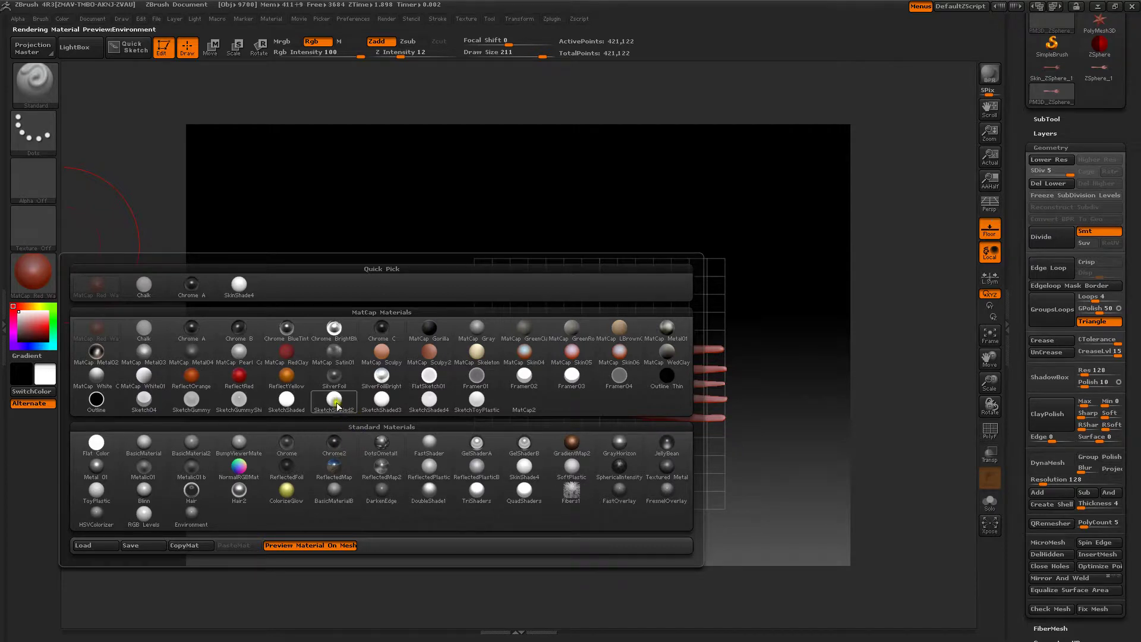
mouse_move(334, 380)
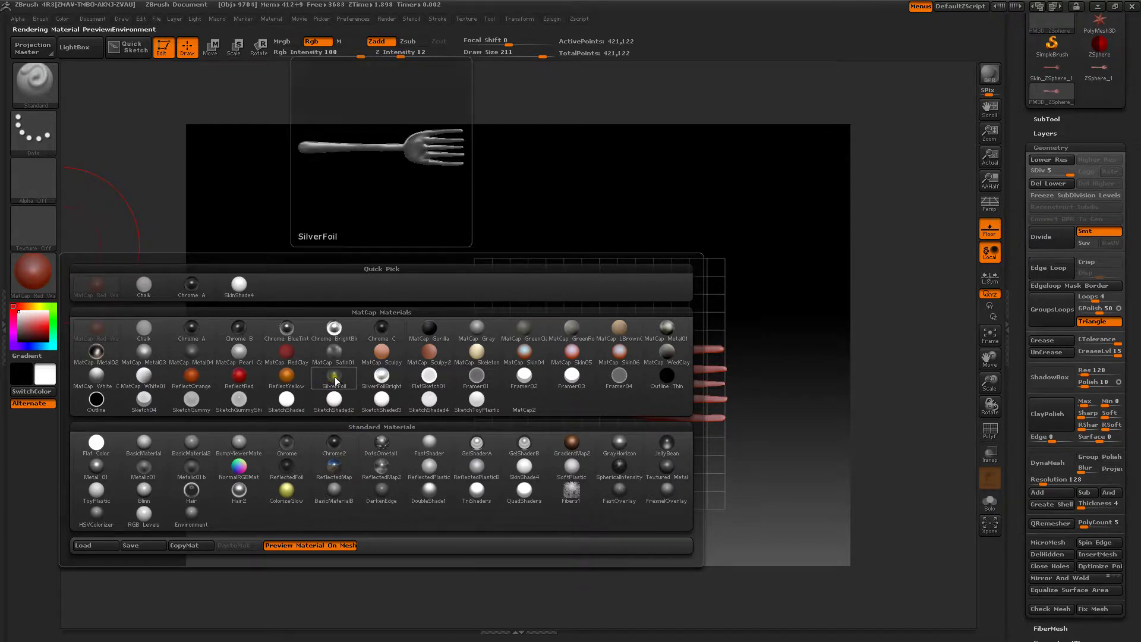
left_click(334, 378)
left_click_drag(331, 378, 421, 285)
left_click_drag(489, 293, 481, 262, "alt")
- Turn on perspective distortion, hide the floor grid, and angle the fork diagonally for presentation
left_click(990, 204)
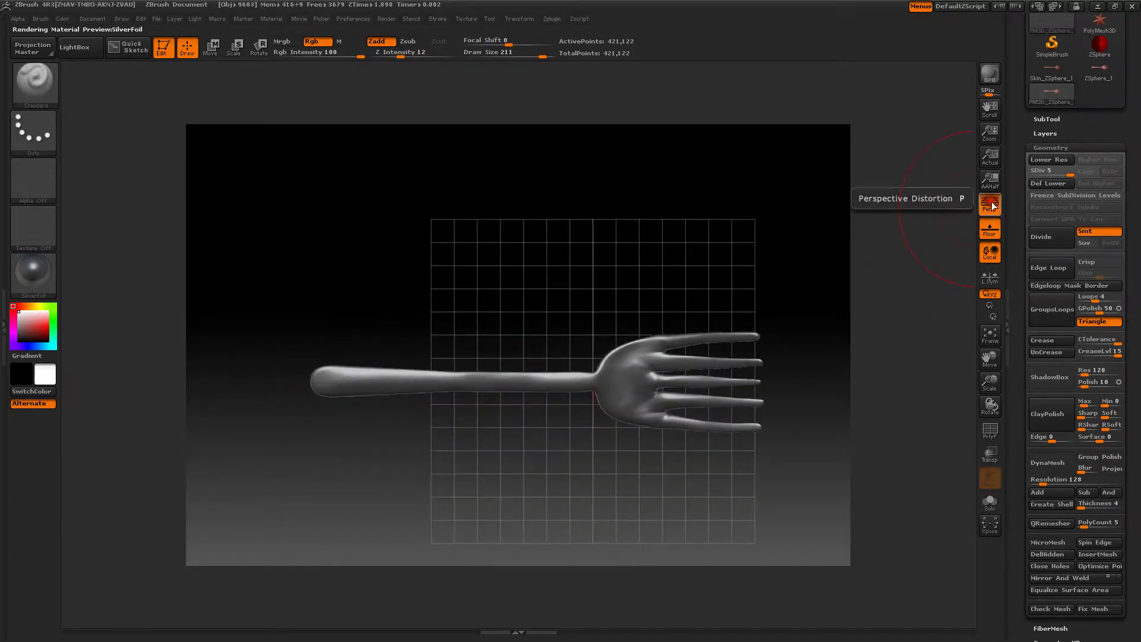
mouse_move(669, 244)
left_mouse_down()
mouse_move(662, 173)
mouse_move(665, 231)
left_mouse_up()
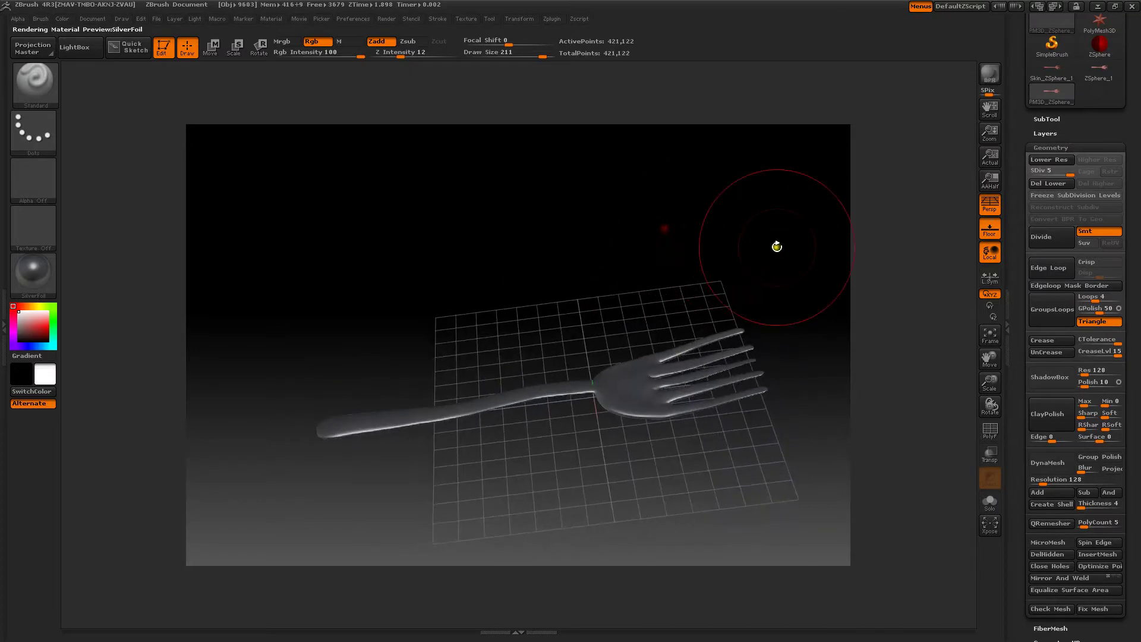
left_click(990, 230)
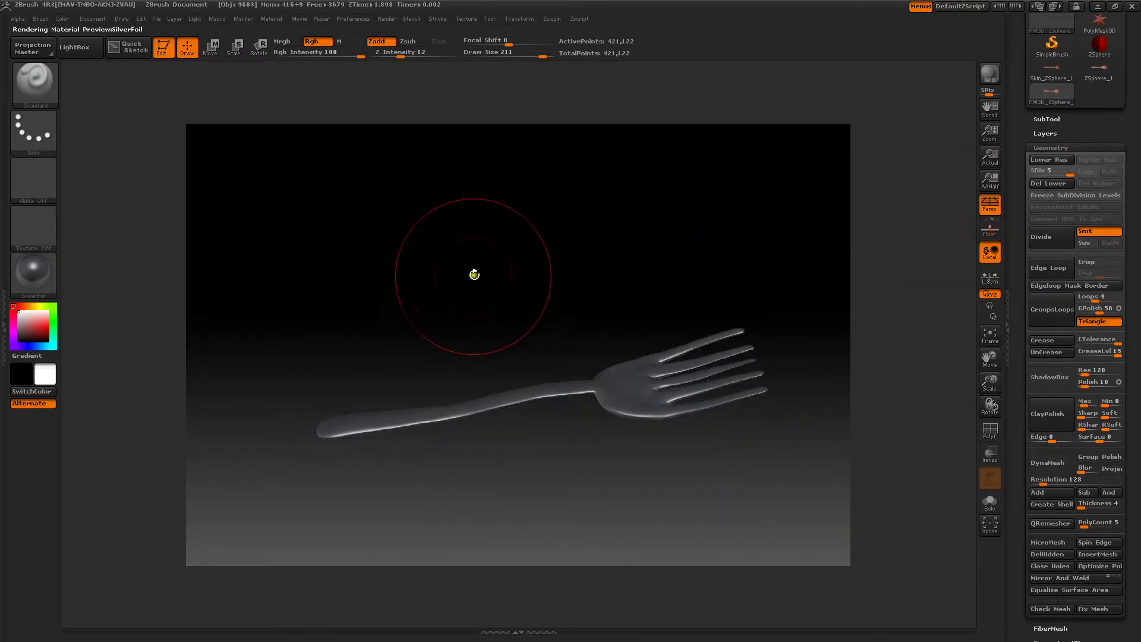
mouse_move(472, 268)
left_mouse_down()
mouse_move(485, 247)
mouse_move(489, 256)
mouse_move(484, 240)
mouse_move(483, 295)
mouse_move(492, 240)
mouse_move(461, 257)
mouse_move(444, 295)
mouse_move(461, 262)
left_mouse_up()
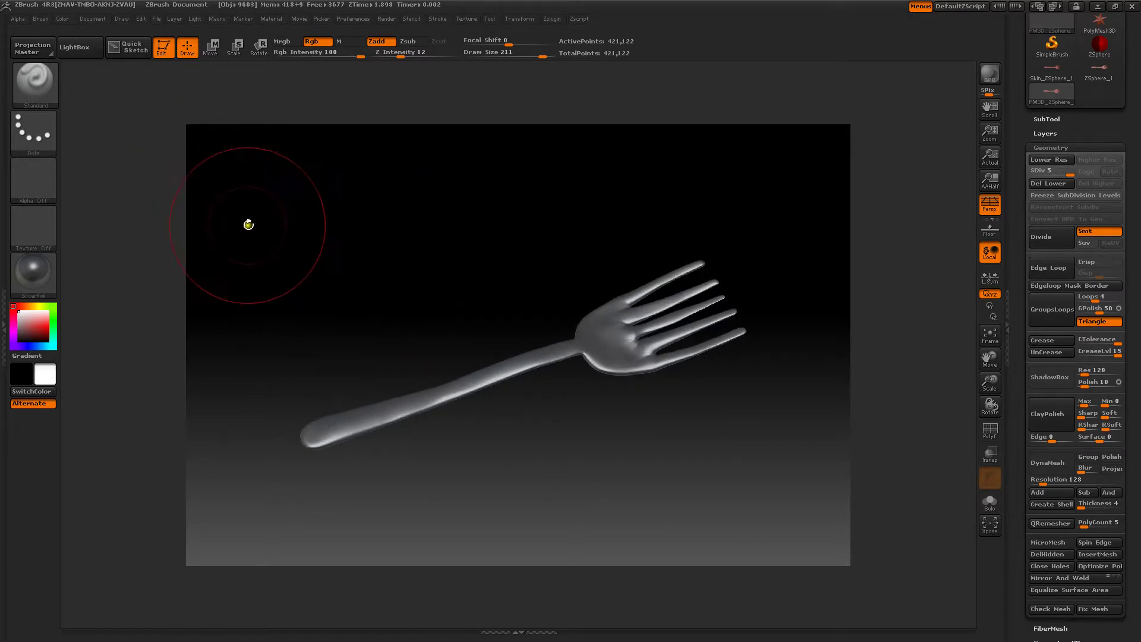
- Change the document background colour to white and adjust the fork's angle against it
left_click(92, 18)
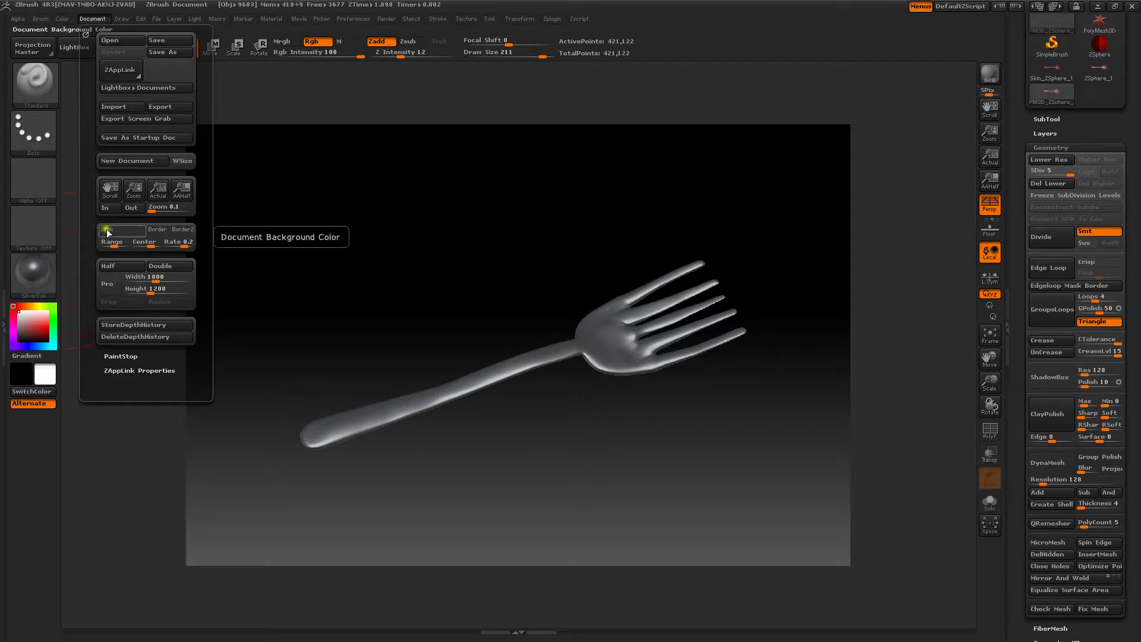
left_click_drag(109, 230, 44, 374)
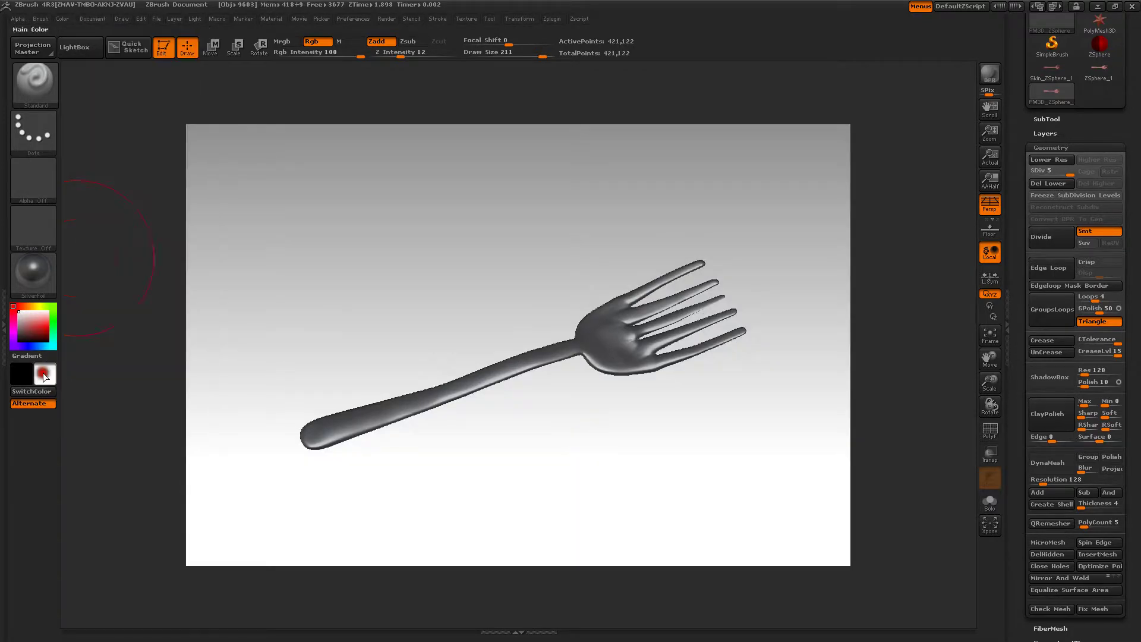
mouse_move(357, 267)
left_mouse_down()
mouse_move(386, 272)
mouse_move(382, 259)
mouse_move(394, 275)
mouse_move(383, 237)
mouse_move(387, 272)
mouse_move(387, 250)
mouse_move(375, 252)
mouse_move(387, 244)
mouse_move(390, 256)
left_mouse_up()
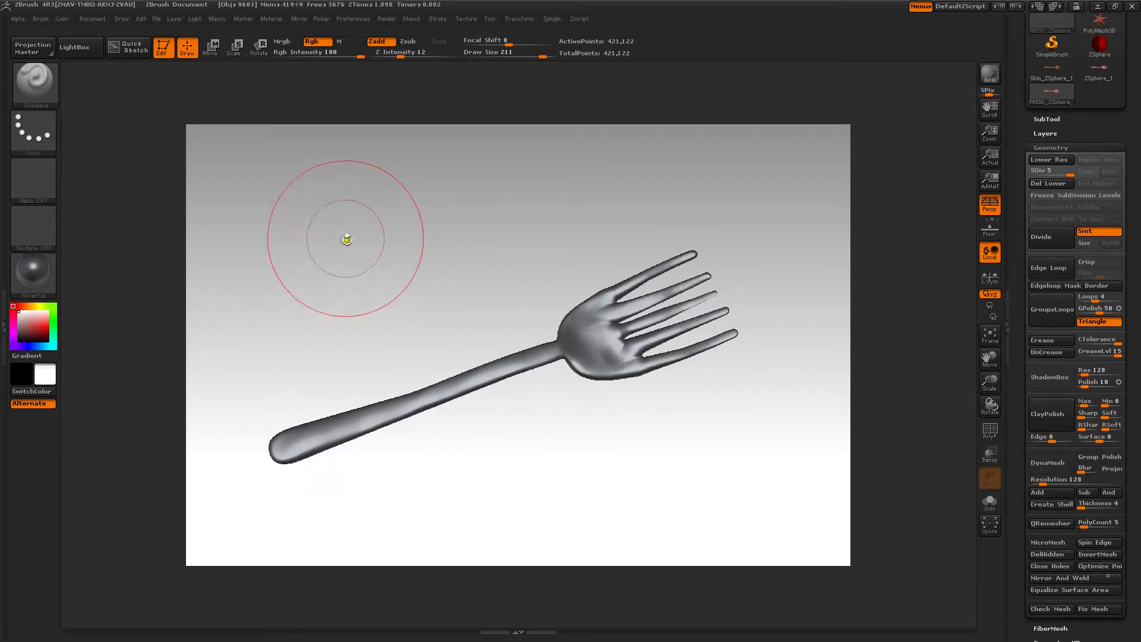
- Enable SoftRGB and SoftZ in the render properties and choose the Best renderer
left_click(387, 17)
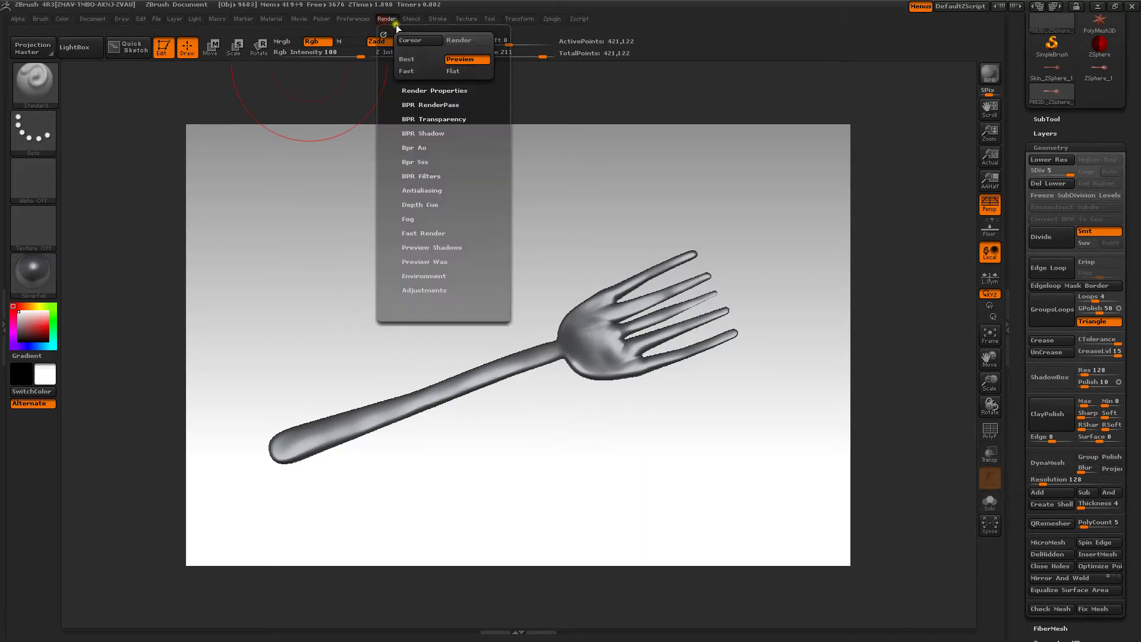
left_click(417, 90)
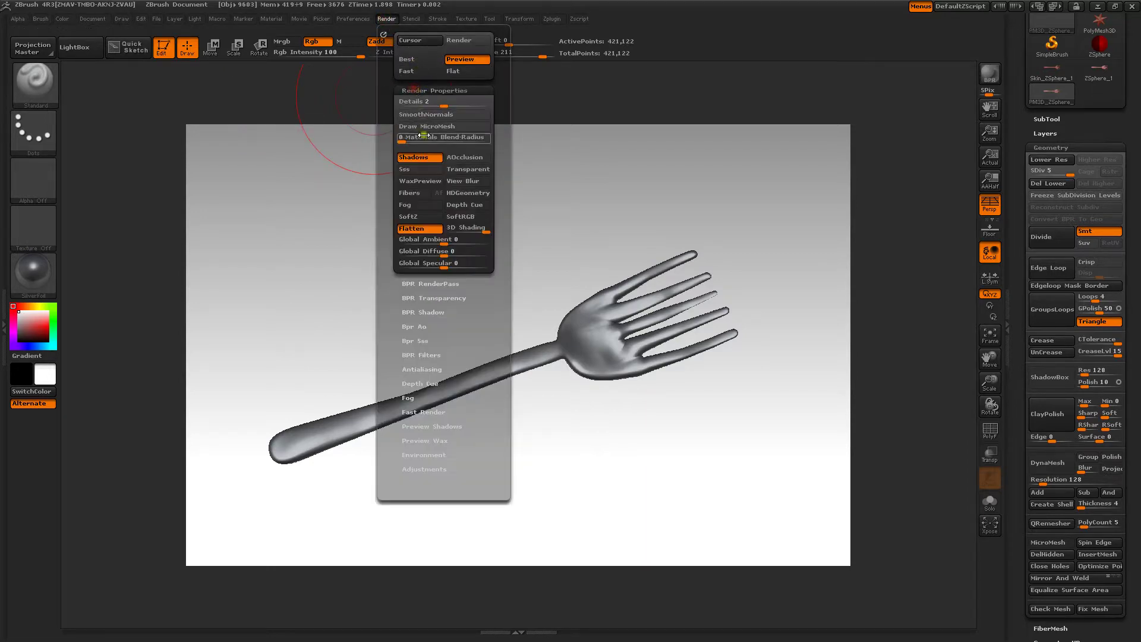
left_click(427, 180)
left_click(454, 218)
left_click(454, 217)
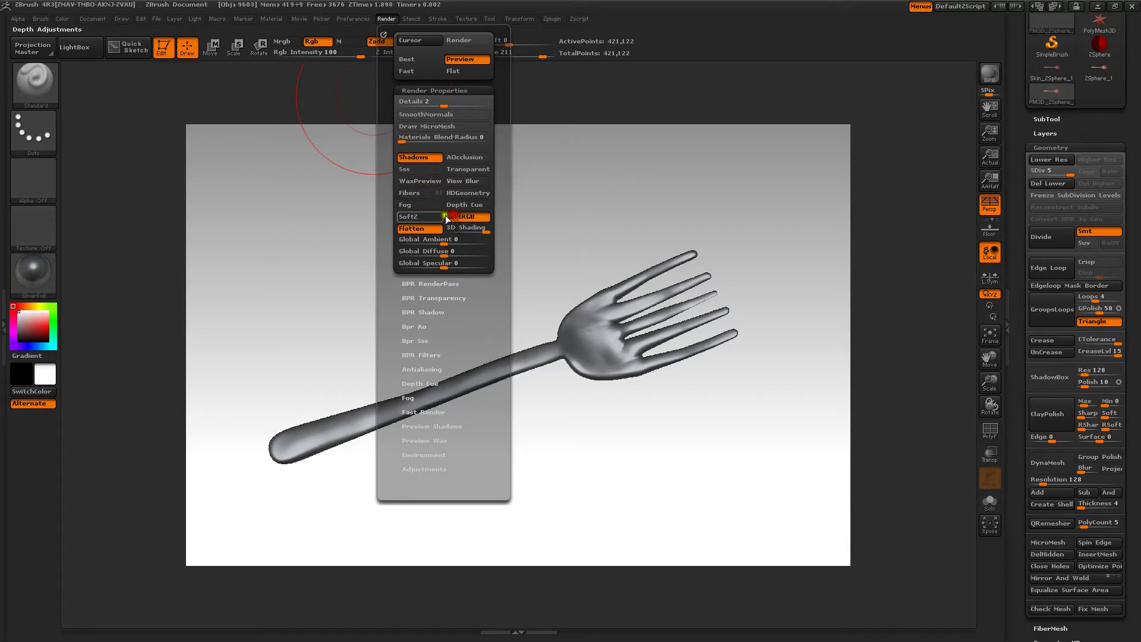
left_click(427, 217)
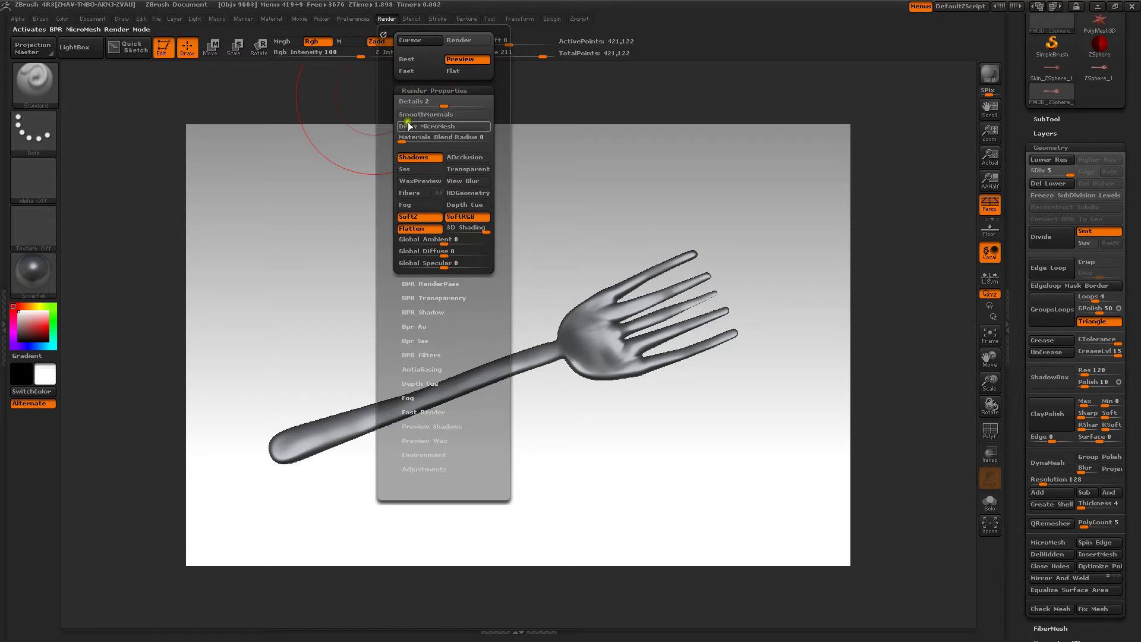
left_click(406, 60)
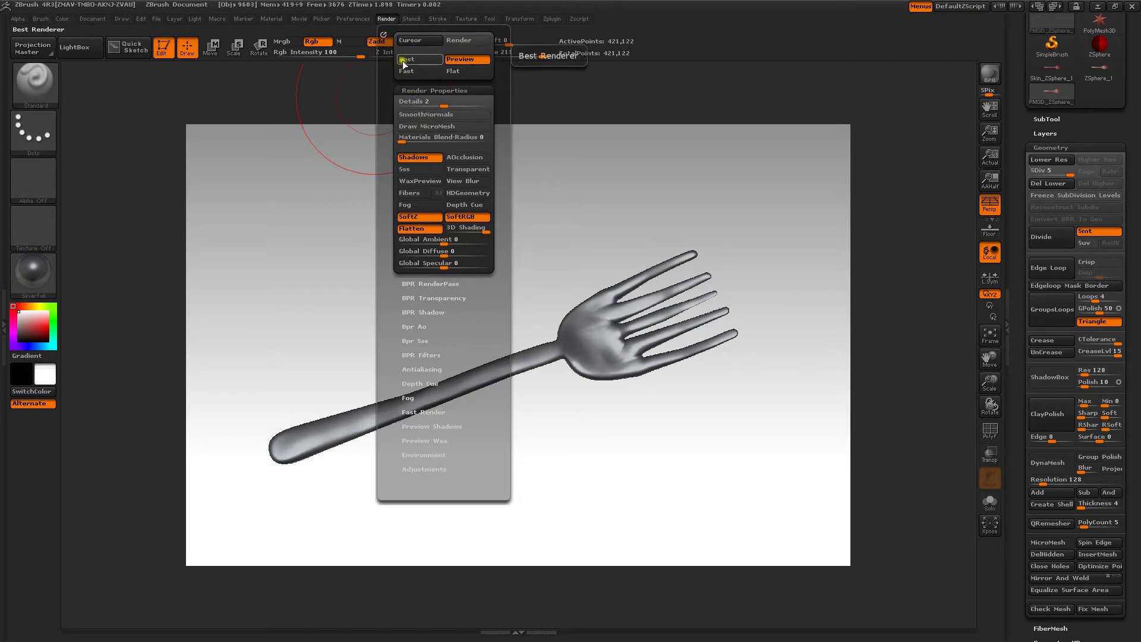